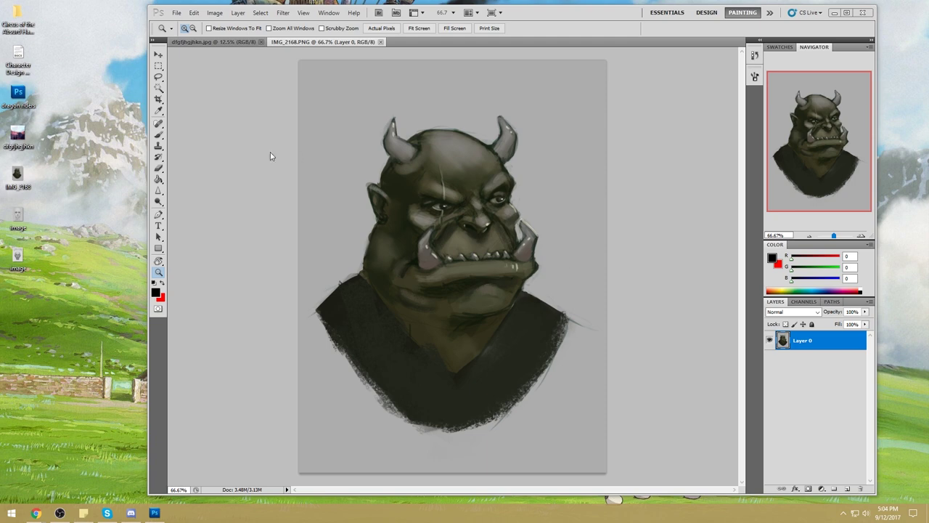
Open the Character Design CIRCUS document from the desktop in a maximized WordPad window and skim the challenge brief.
double_click(18, 58)
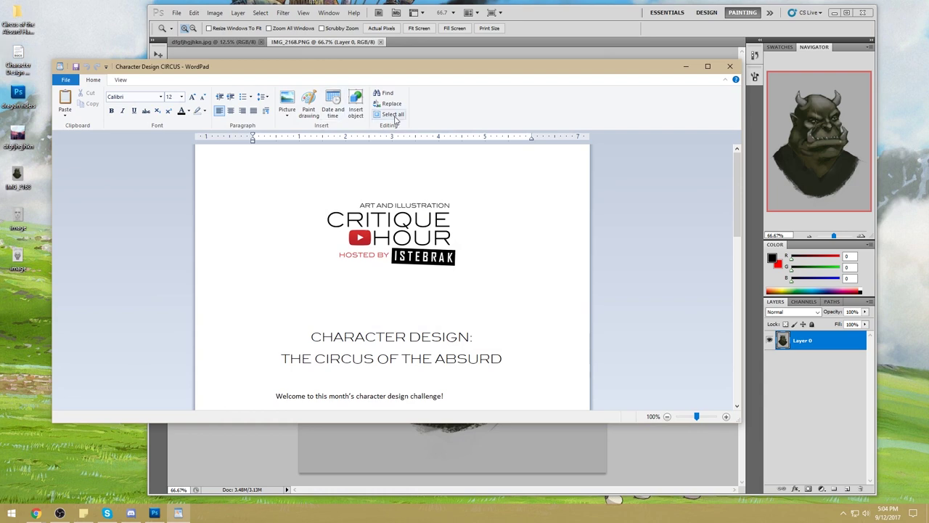
double_click(530, 67)
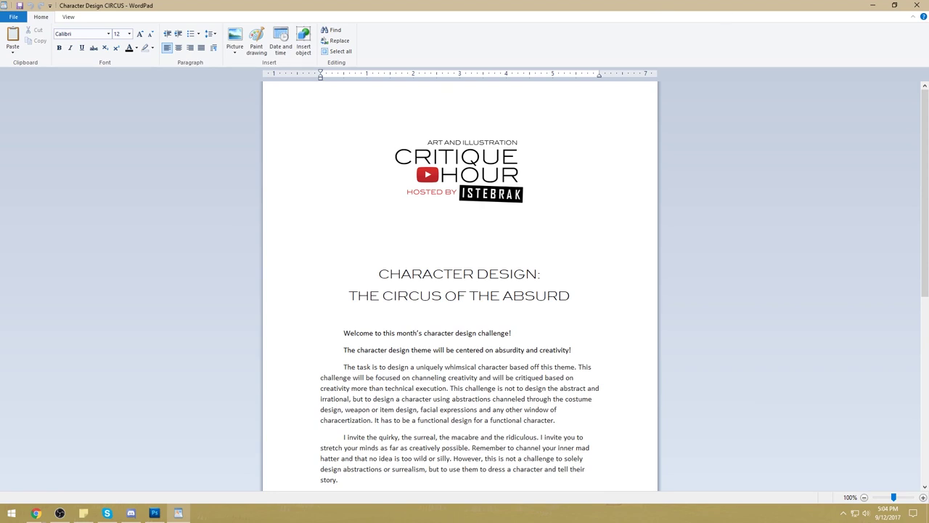
key(alt+Tab)
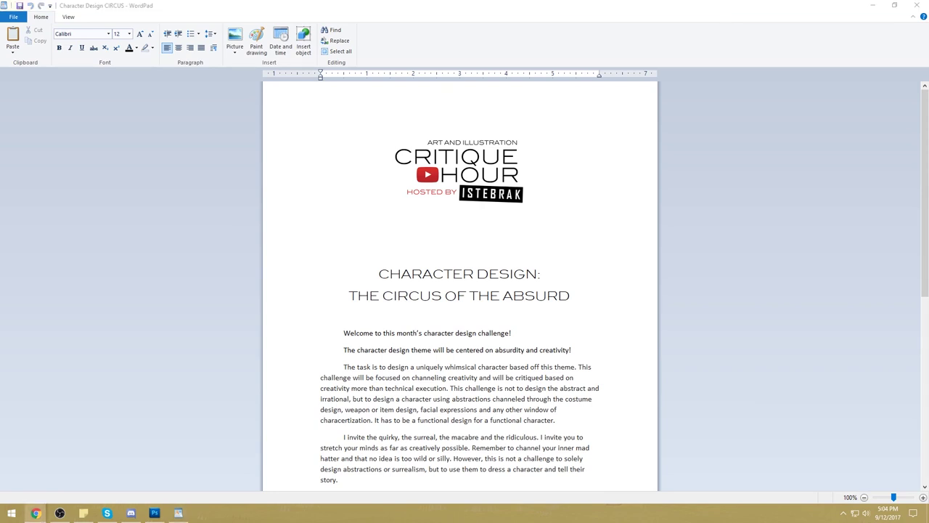
click(581, 92)
scroll(631, 260, down, 10)
scroll(631, 254, up, 4)
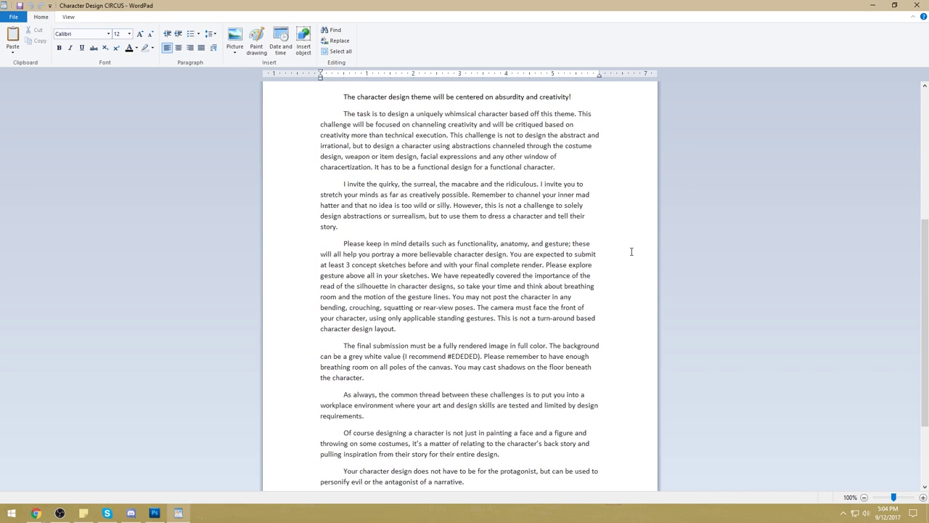
scroll(631, 251, up, 8)
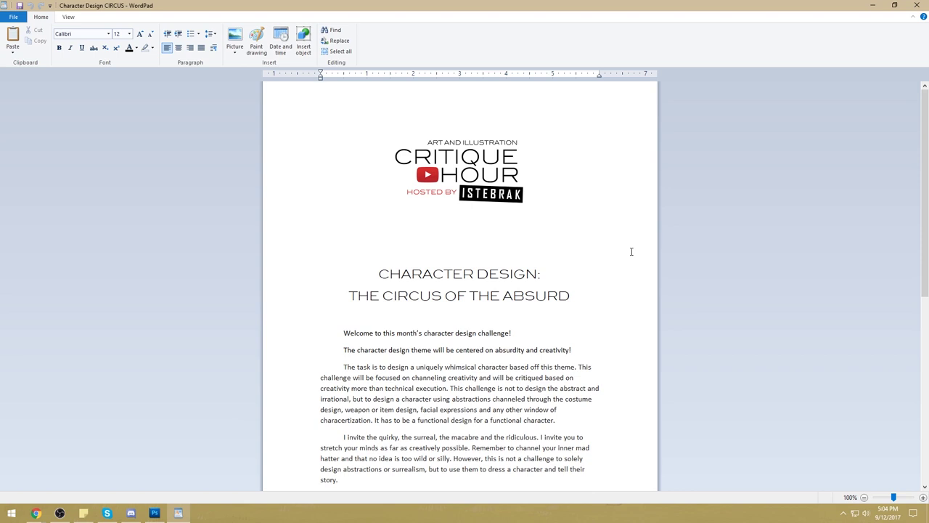
scroll(631, 251, down, 6)
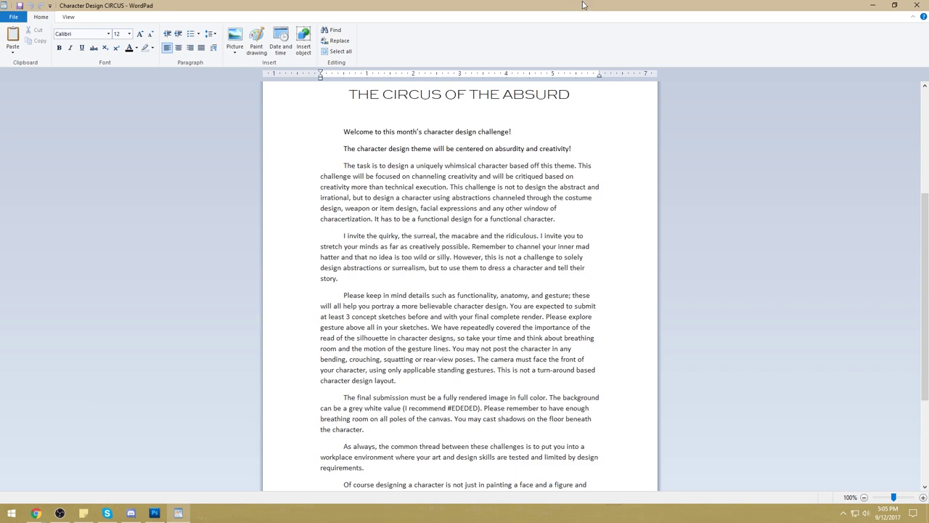
Restore the document window to a smaller size and stretch its height down to just above the taskbar.
drag(582, 5, 440, 15)
click(441, 4)
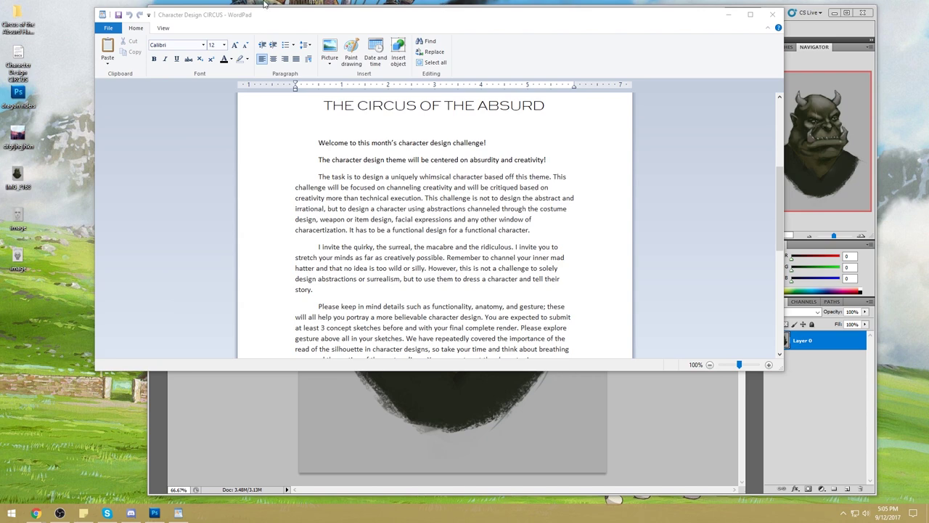
click(315, 16)
drag(315, 16, 311, 18)
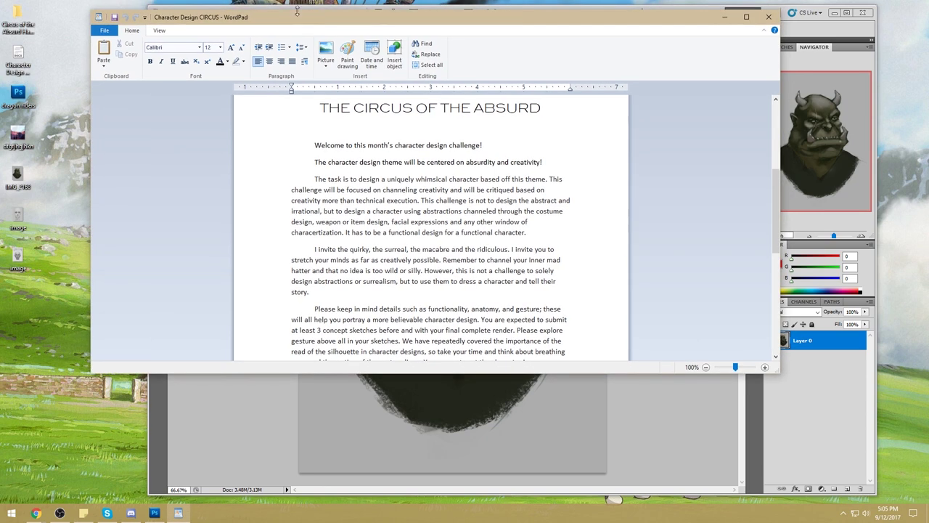
click(139, 4)
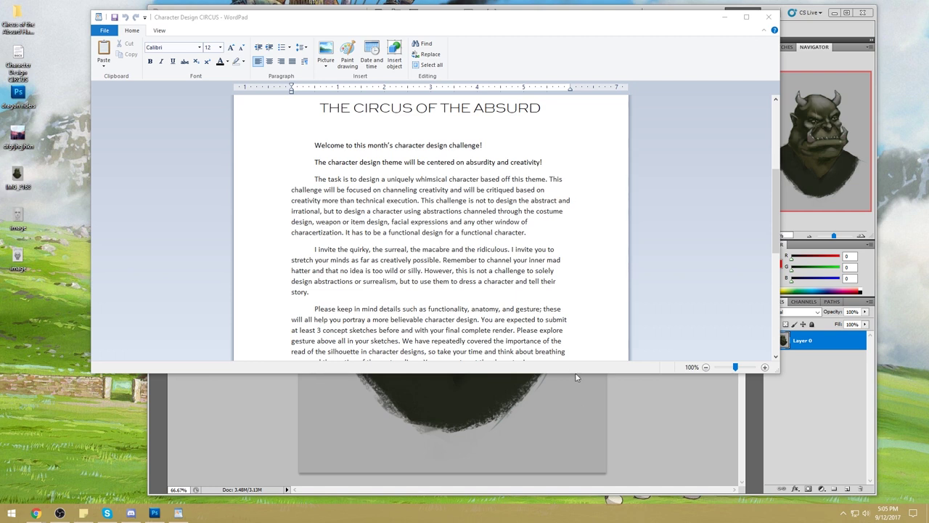
drag(579, 373, 592, 501)
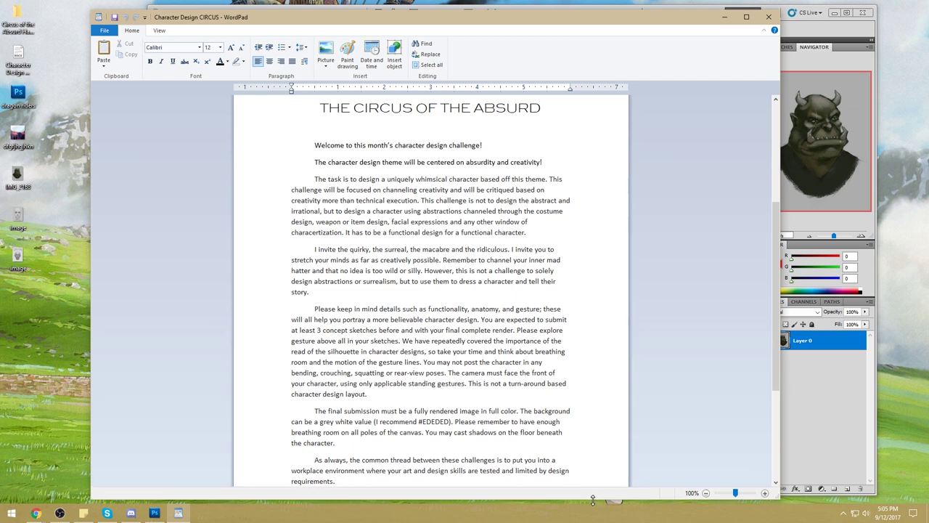
Check October 2017 in the system calendar, then return to the challenge brief.
click(691, 201)
click(420, 201)
click(554, 231)
click(888, 513)
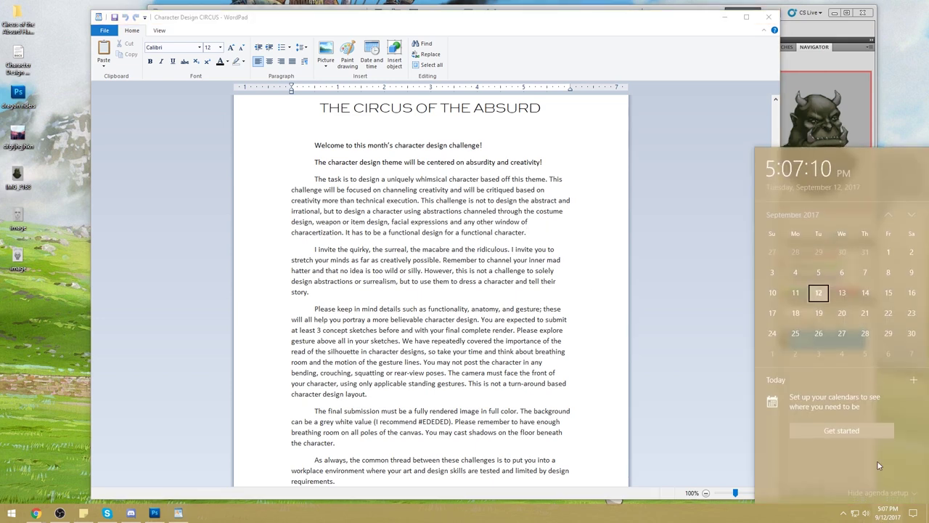
click(911, 215)
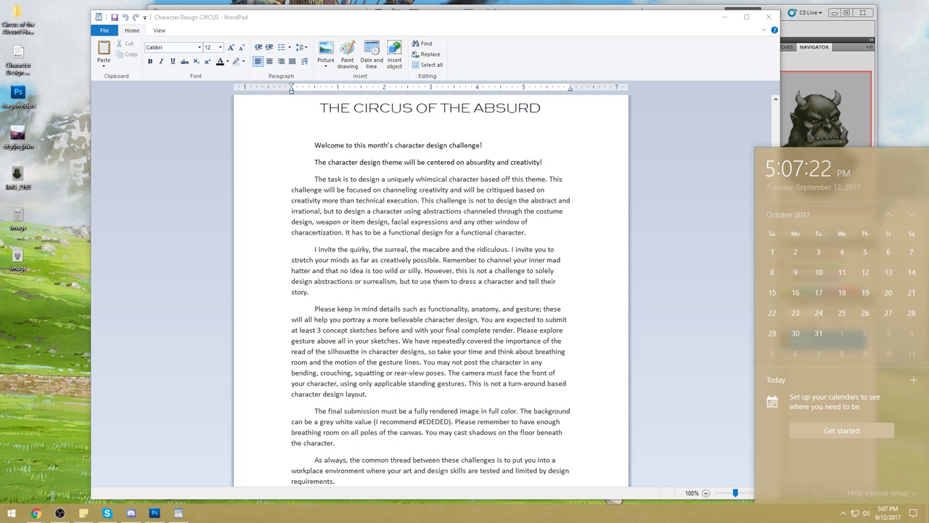
click(460, 253)
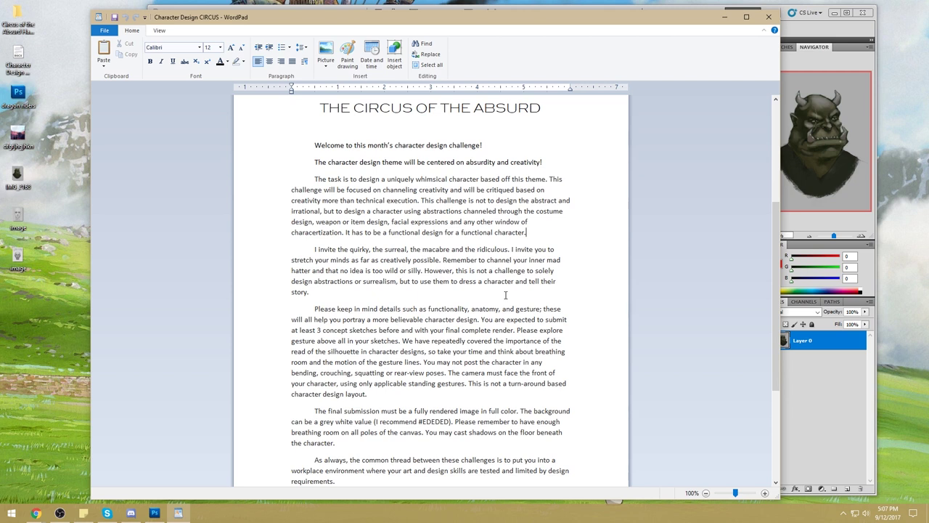
Review the challenge brief from its title through the submission requirements to the closing lines.
click(509, 291)
scroll(506, 289, up, 5)
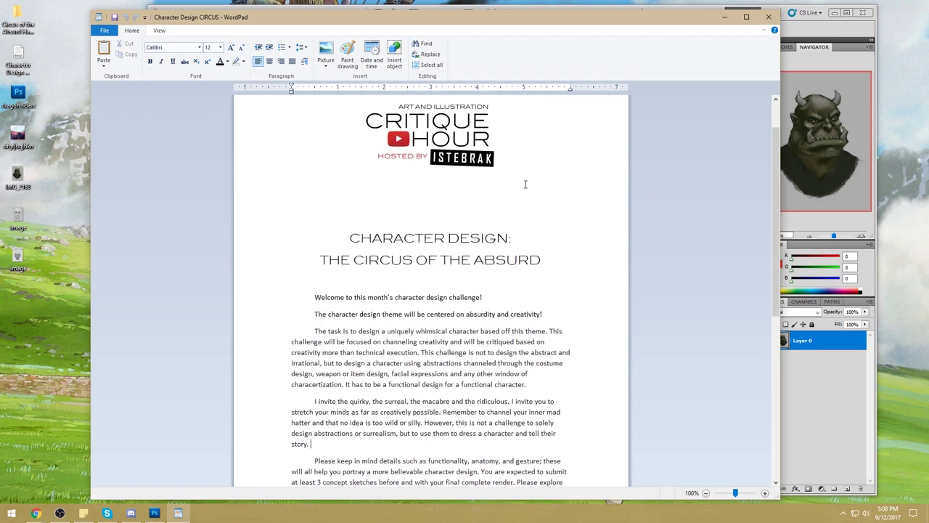
triple_click(426, 285)
scroll(524, 272, down, 8)
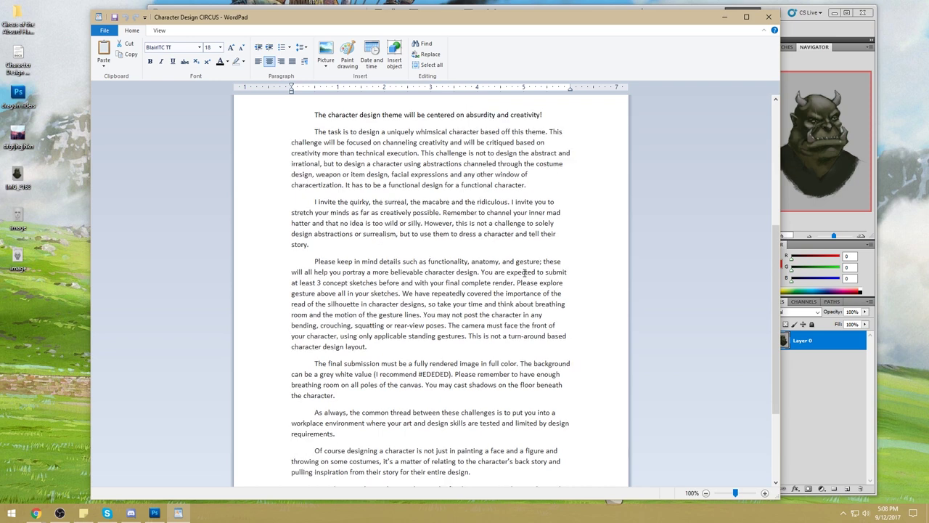
scroll(524, 272, down, 4)
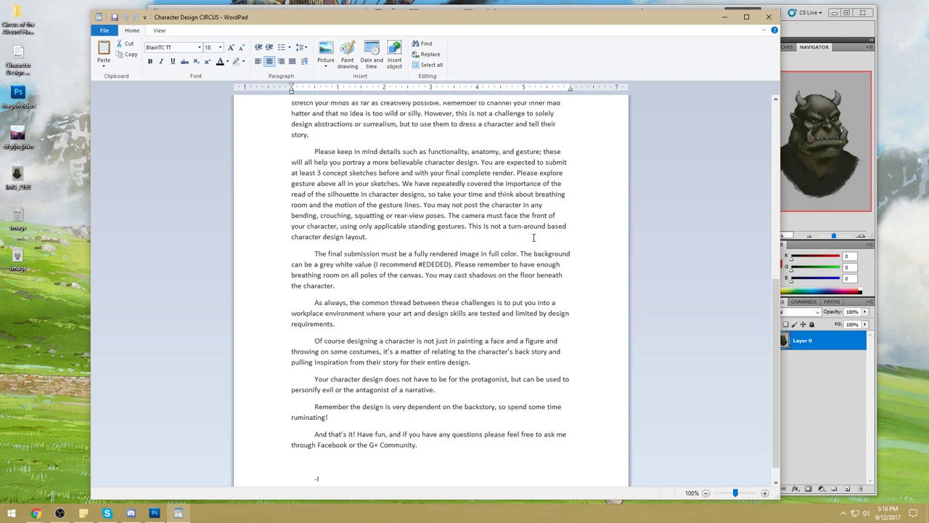
Add a separate note reading "gestures!!" below the paragraph about the final submission, with a blank line before it.
click(336, 285)
key(Return)
key(Return)
text(gestur)
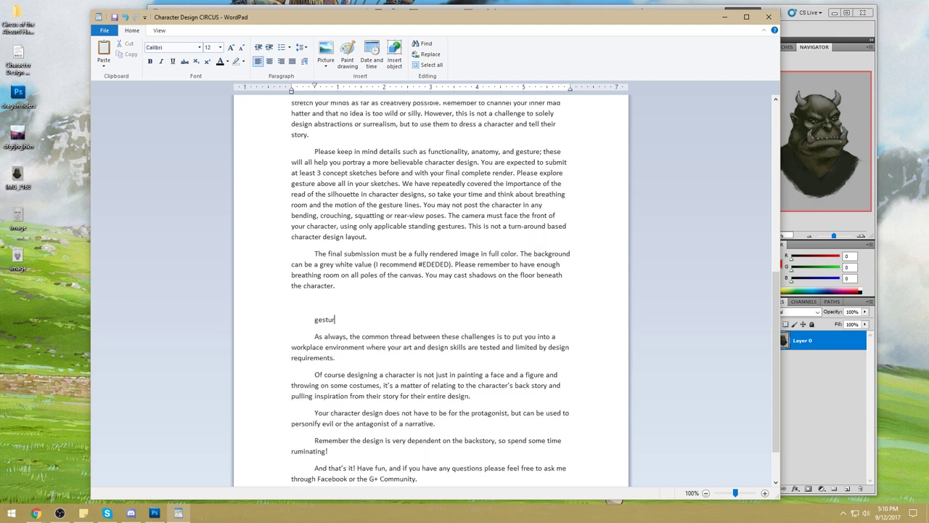
text(e s!!)
scroll(495, 319, down, 2)
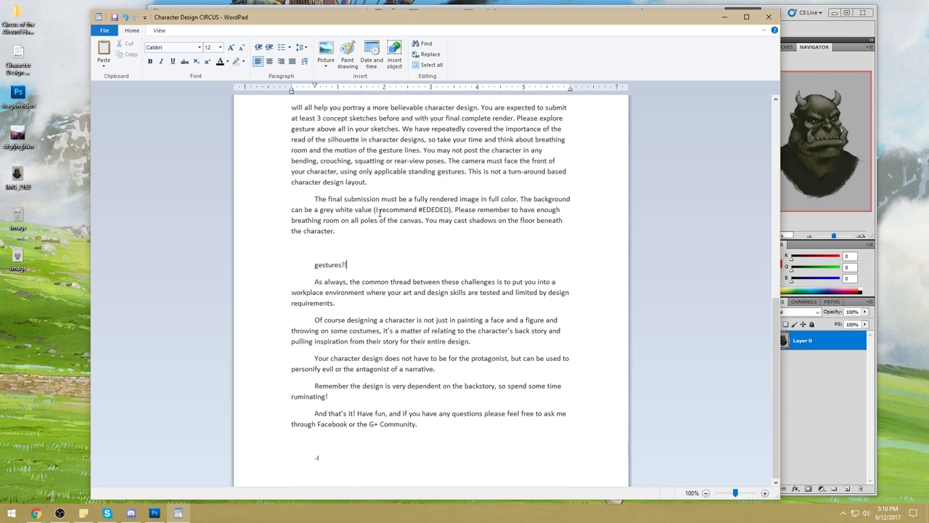
Add the words "unique combination" by the gestures note in the brief.
drag(361, 264, 312, 253)
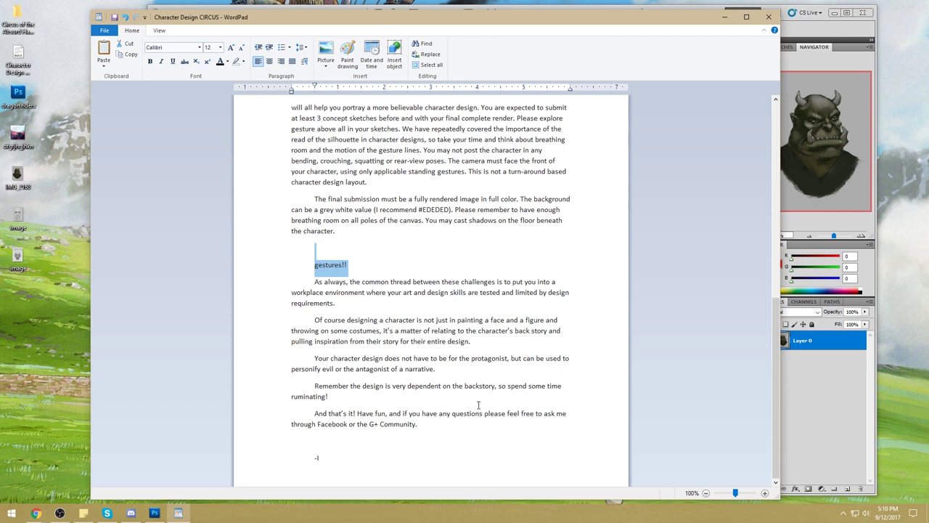
click(381, 399)
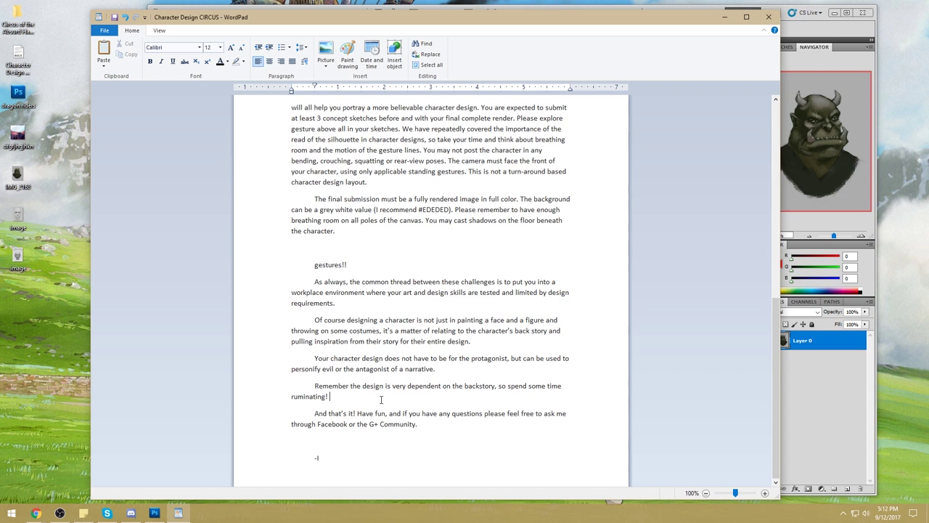
click(451, 261)
text(unique combination)
Switch to Chrome and go to istebrak.com.
key(alt+Tab)
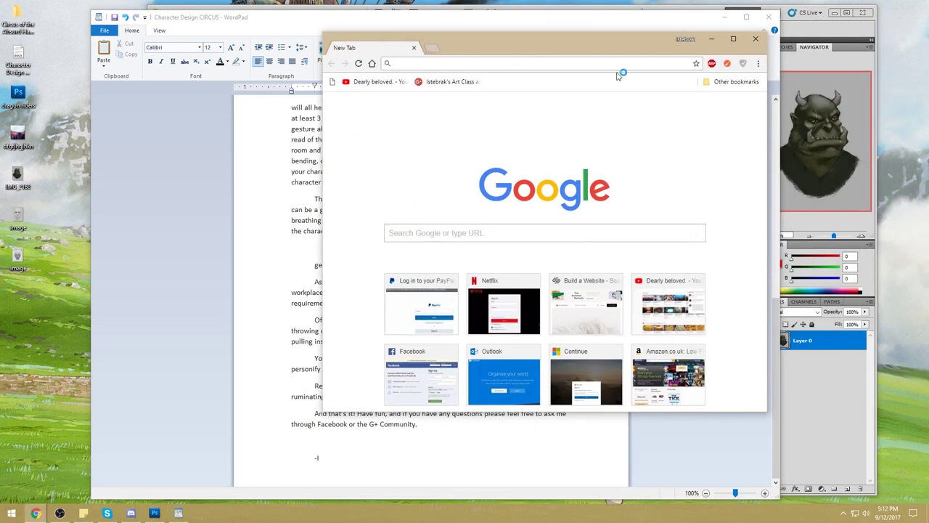
text(comm)
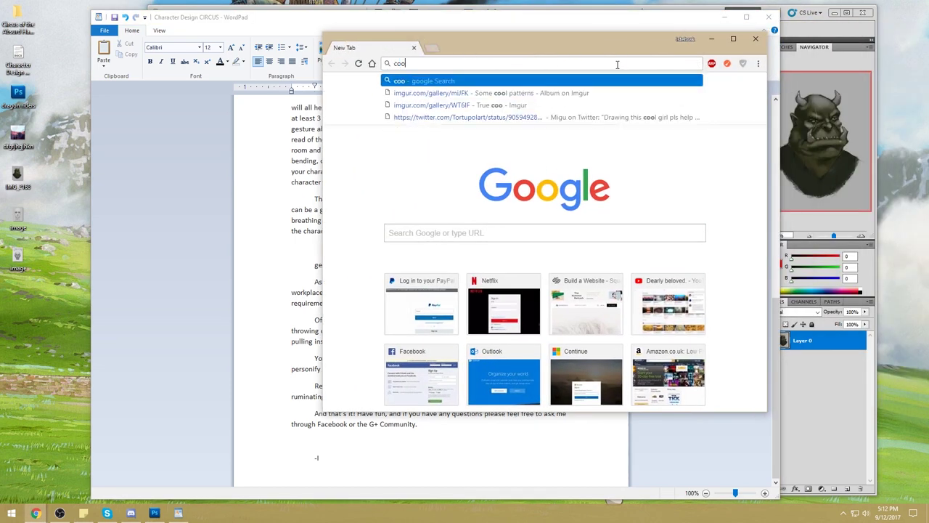
text(istebrak.com)
key(Return)
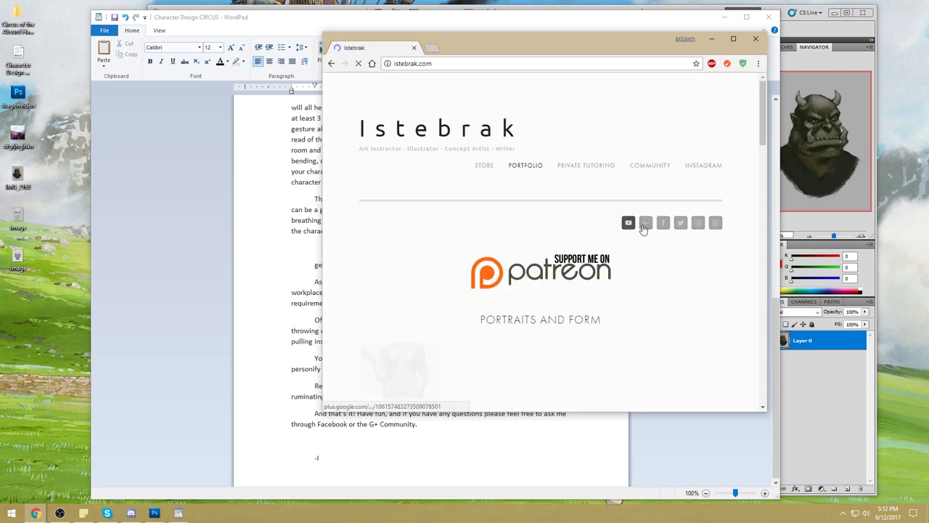
Open the site's Google+ community in a new tab, maximize the browser and reload the community page.
right_click(645, 224)
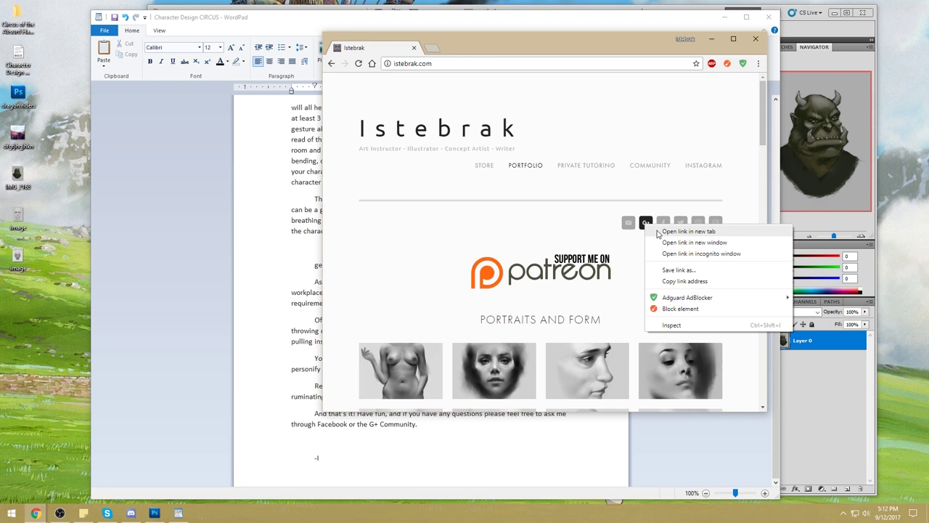
click(661, 232)
click(462, 48)
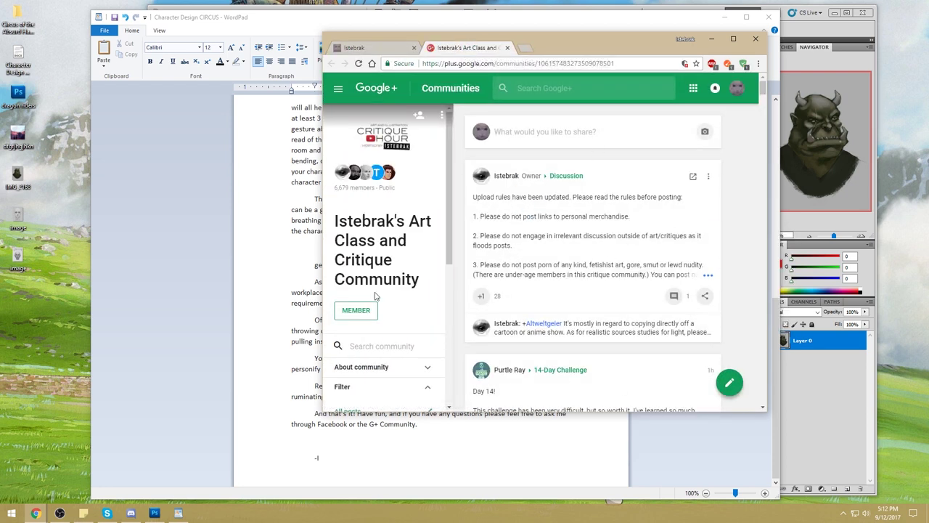
double_click(661, 37)
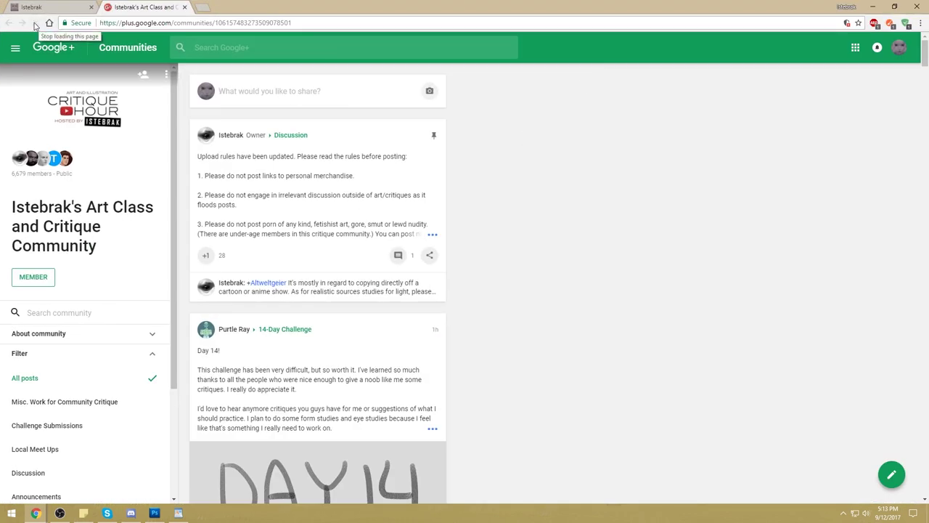
click(101, 23)
key(Return)
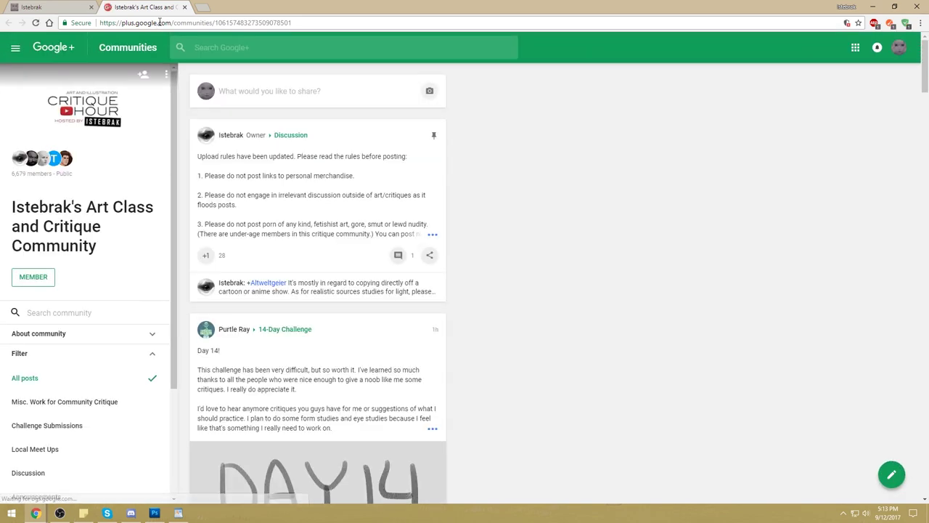
Restore the browser to a smaller window and minimize the challenge document behind it.
drag(435, 5, 521, 79)
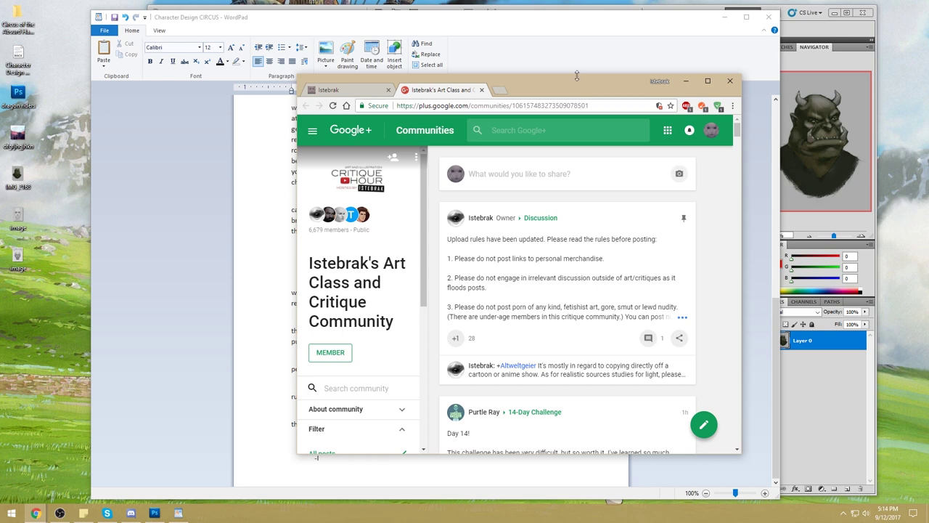
click(682, 13)
click(724, 21)
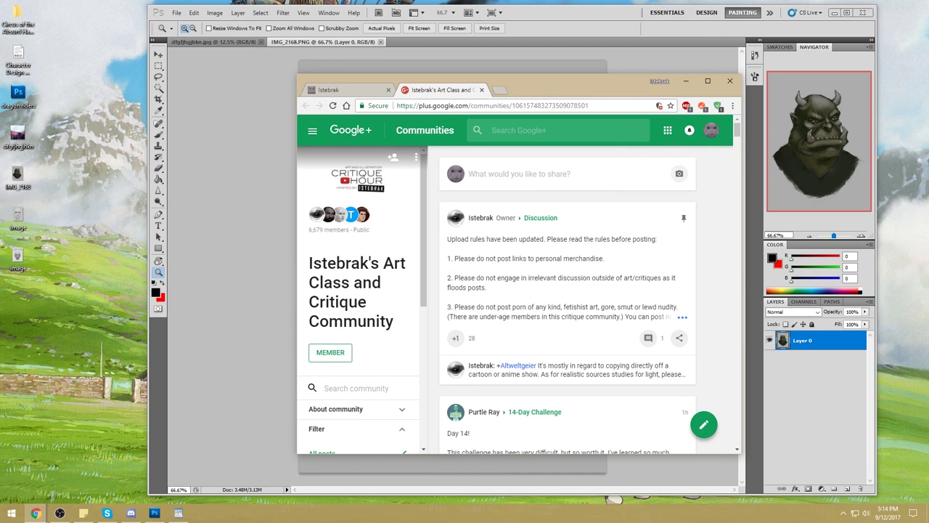
Clear the browser window from view, return to Photoshop and shift its window slightly.
key(super+e)
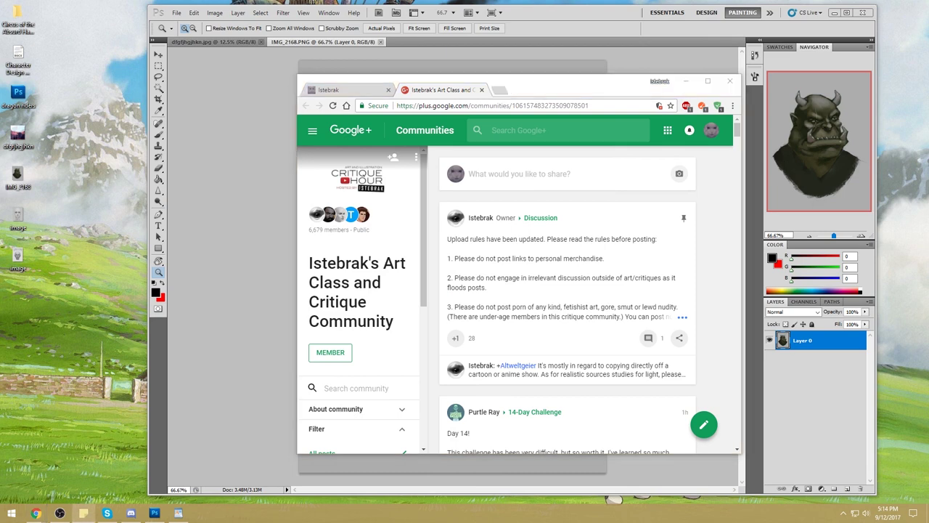
drag(548, 92, 0, 92)
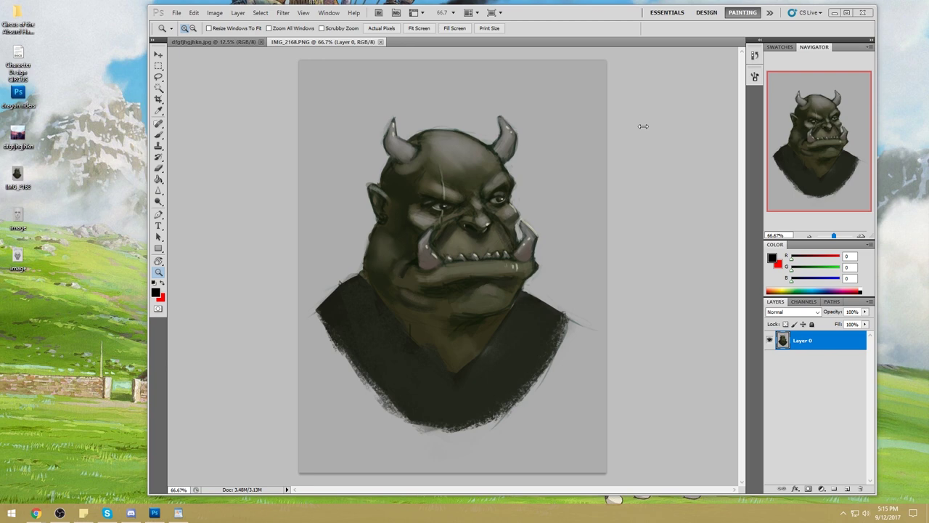
click(610, 11)
drag(615, 13, 612, 15)
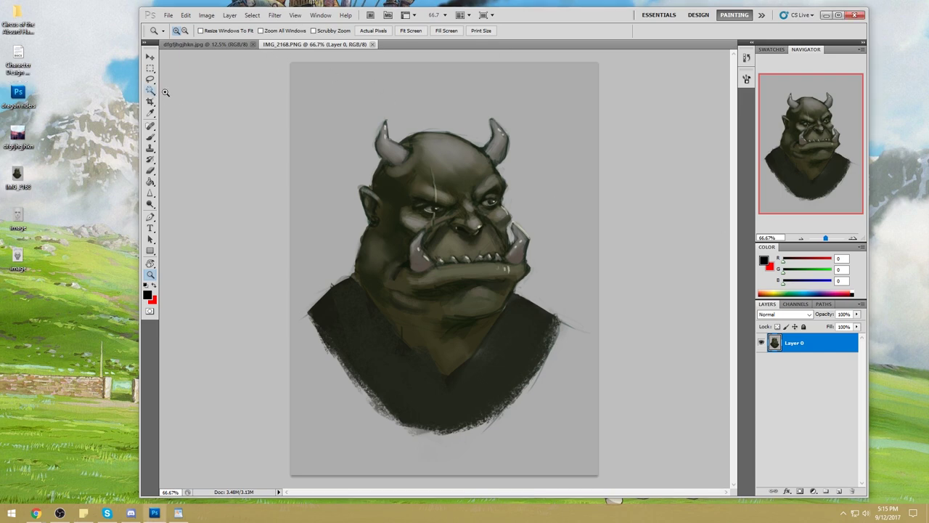
Select the grey background around the orc with the Magic Wand, raise its lightness by 46 using Hue/Saturation, and deselect.
key(w)
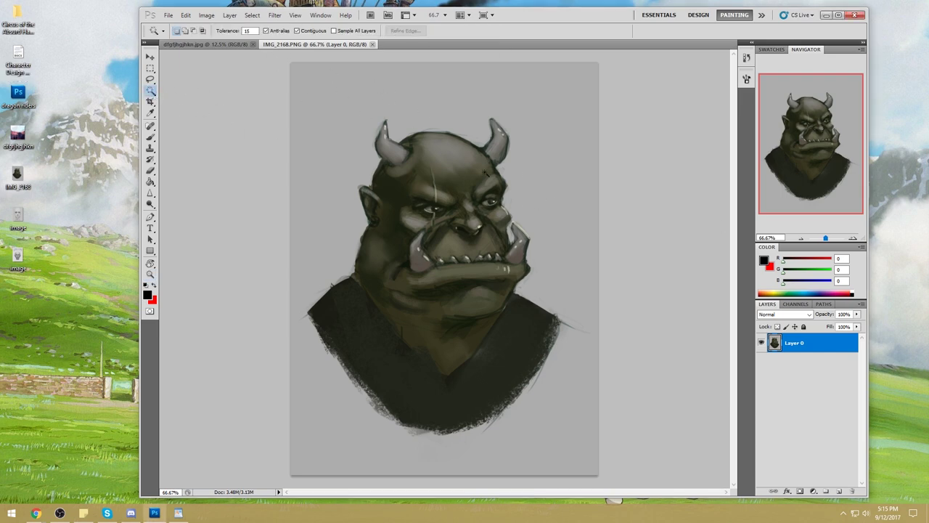
click(550, 263)
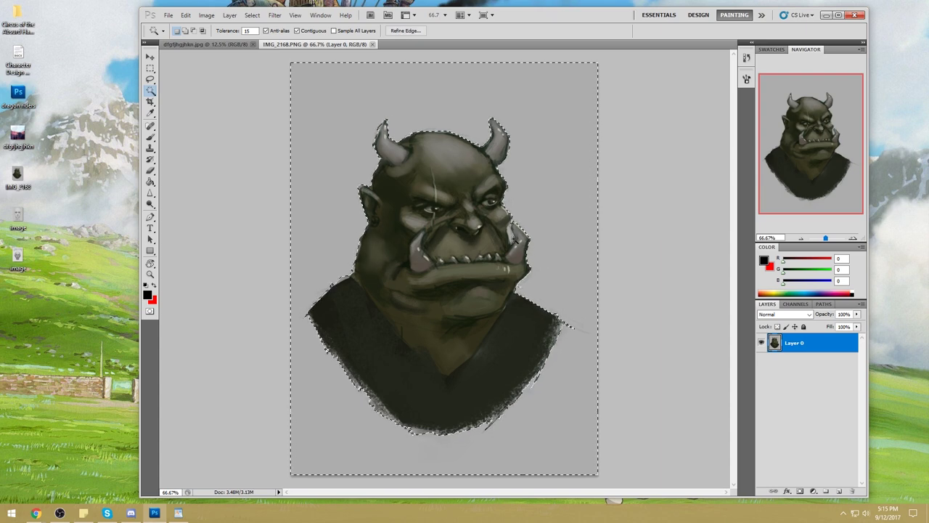
shift+click(512, 241)
key(ctrl+u)
drag(802, 348, 823, 353)
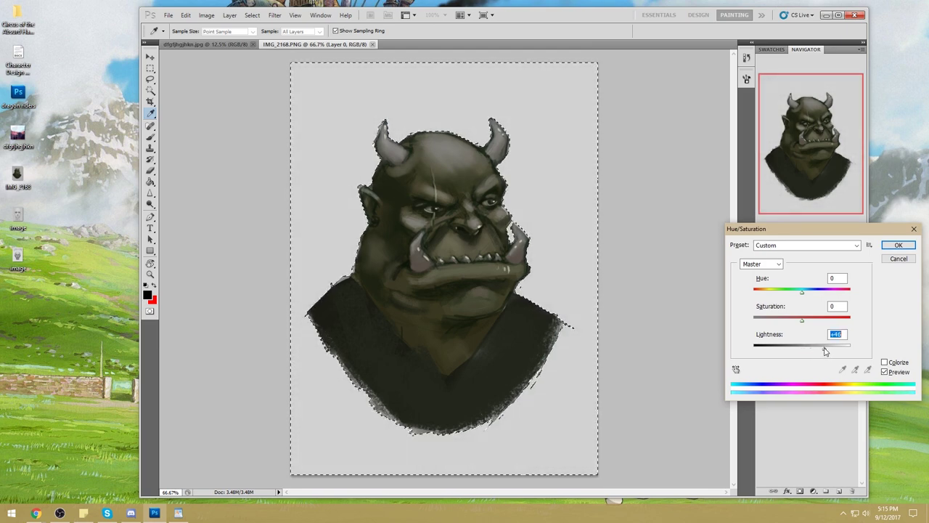
click(899, 245)
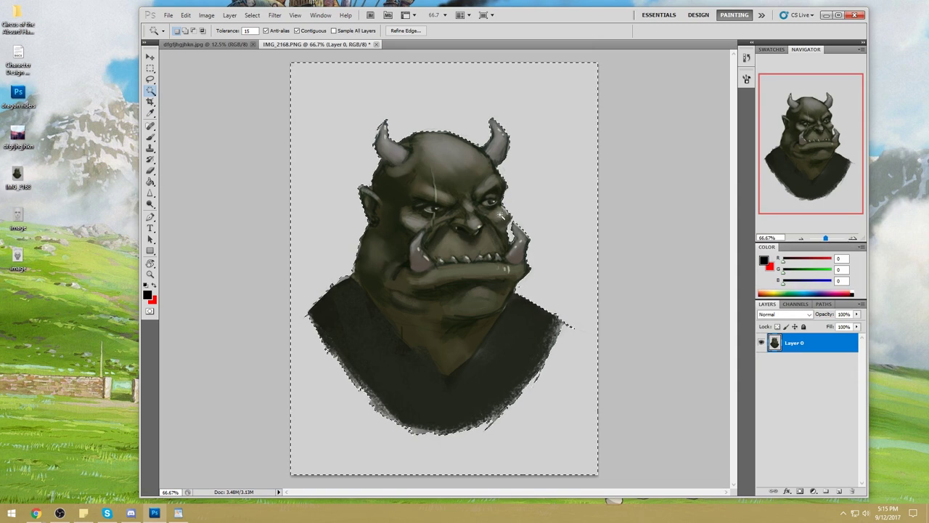
right_click(509, 224)
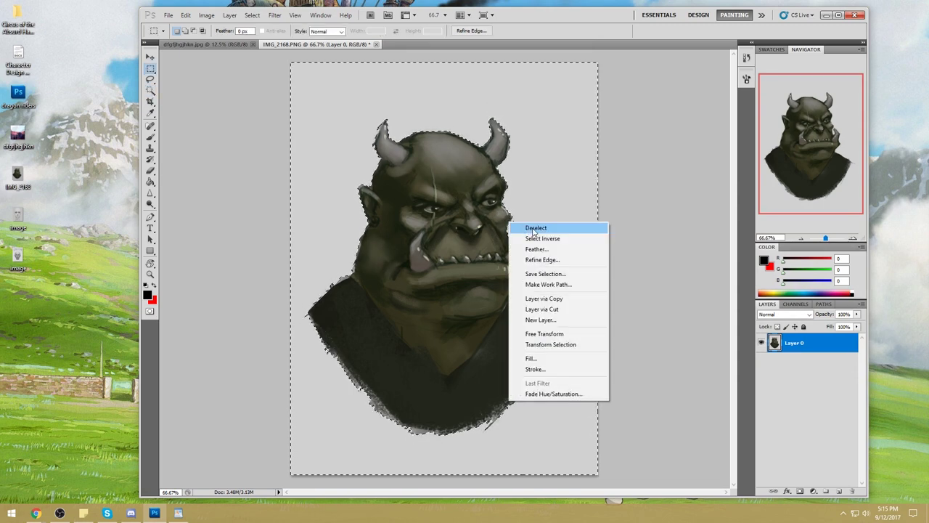
click(538, 230)
Start the Liquify filter on the orc portrait and set its brush size to 346.
click(274, 15)
click(286, 71)
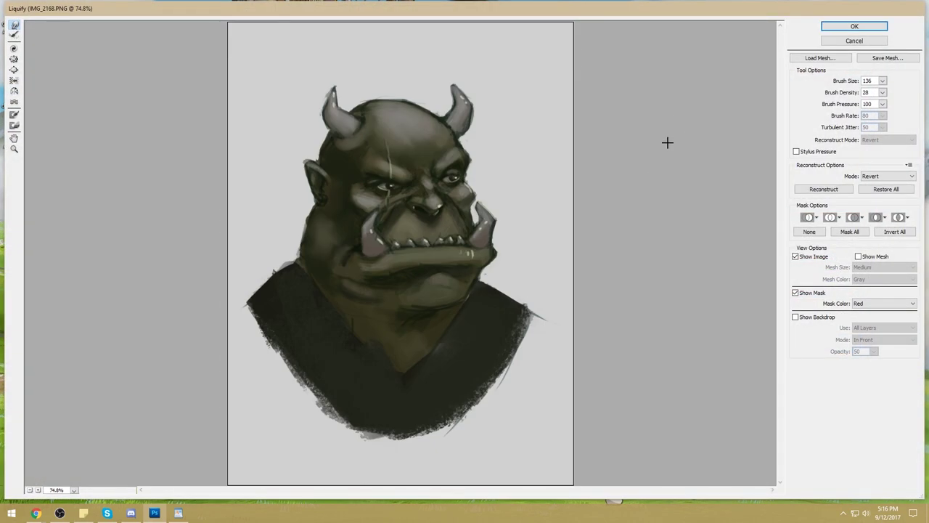
click(883, 80)
drag(832, 92, 845, 92)
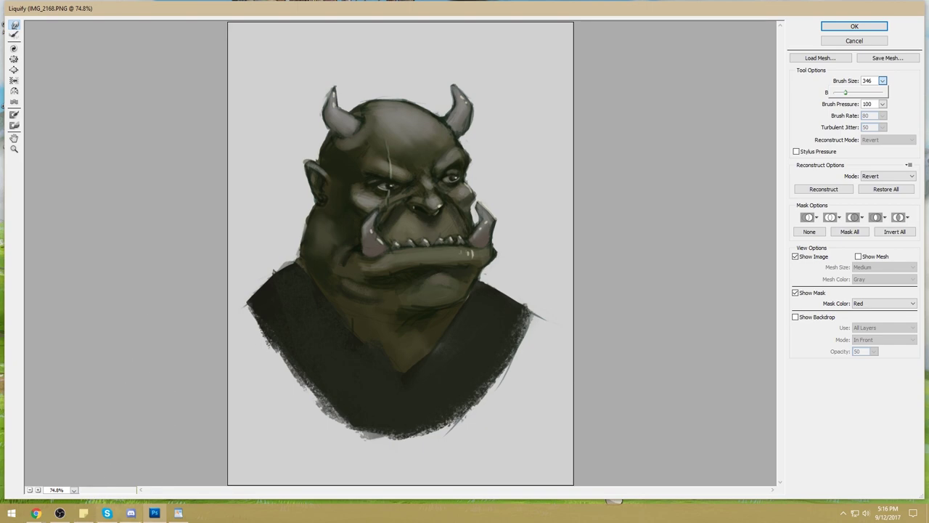
Switch to the challenge document in WordPad, check its gestures note, and return to the Liquify window.
click(178, 513)
click(414, 264)
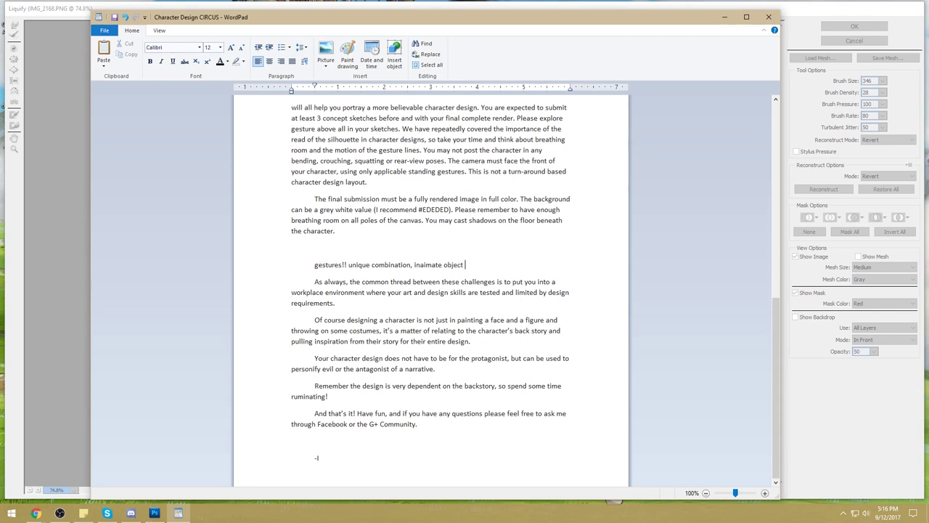
click(724, 17)
Set the Liquify brush size to 241 and warp the orc's brow, both eyes and near cheek.
drag(408, 157, 407, 153)
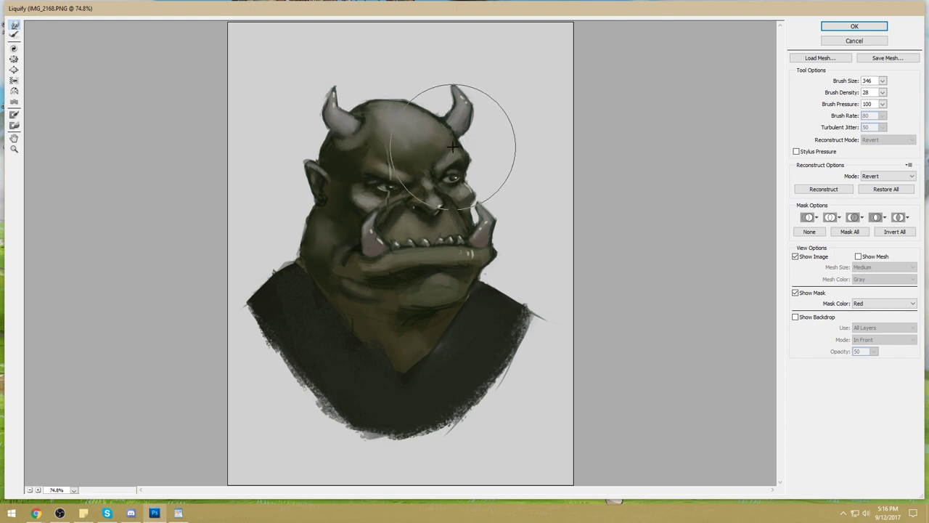
click(882, 81)
drag(846, 92, 843, 92)
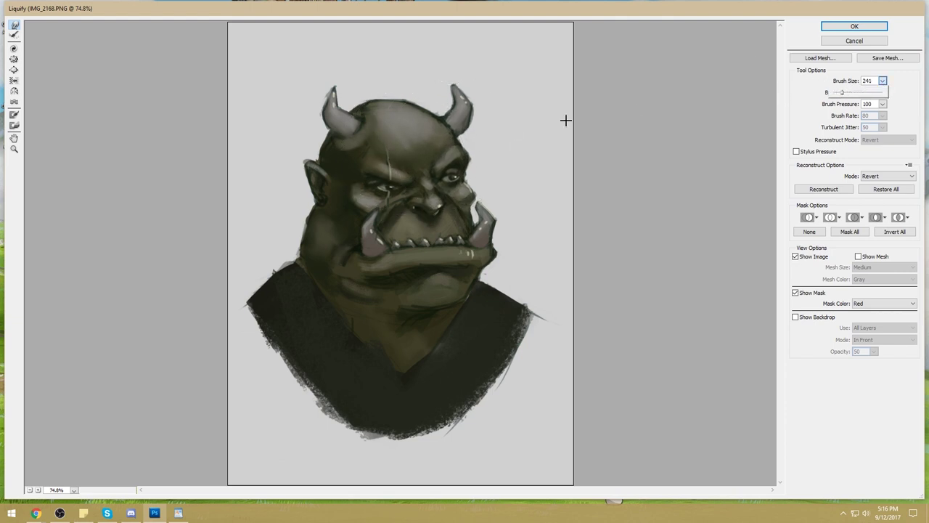
drag(441, 154, 477, 151)
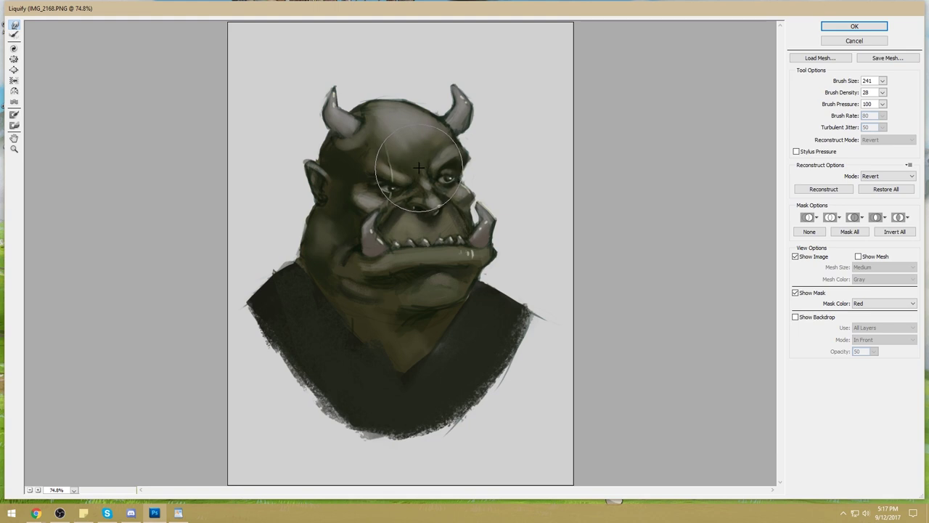
drag(428, 158, 437, 150)
click(882, 81)
mouse_move(390, 189)
mouse_down()
mouse_move(399, 181)
mouse_move(459, 185)
mouse_move(452, 182)
mouse_up()
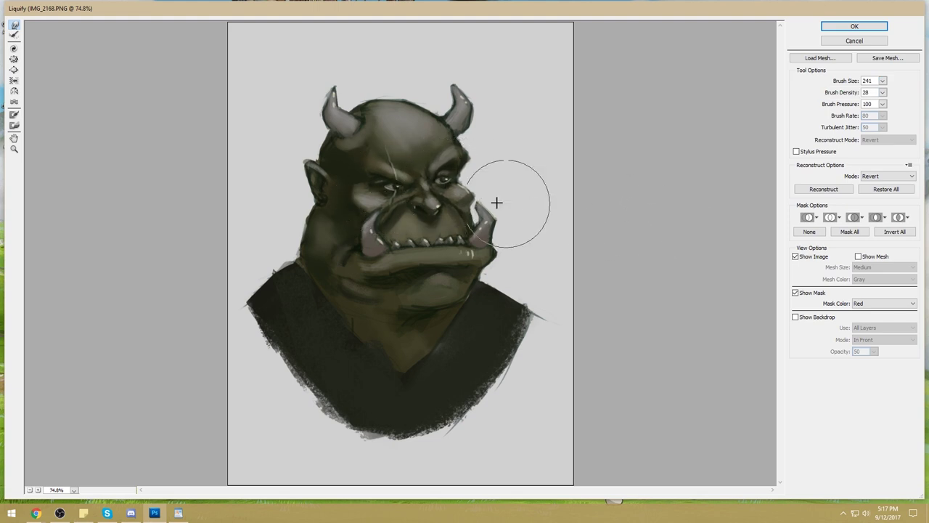
drag(365, 187, 341, 182)
Using a 421 brush, push in the back of the skull and ear and flatten the top of the head.
click(881, 82)
click(856, 92)
click(848, 93)
mouse_move(269, 166)
mouse_down()
mouse_move(284, 145)
mouse_move(318, 135)
mouse_up()
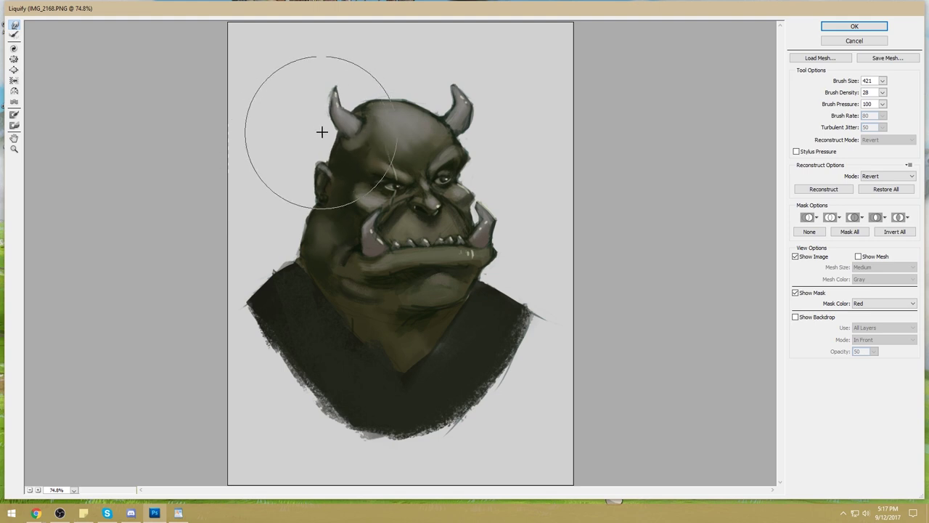
drag(475, 122, 467, 121)
mouse_move(377, 75)
mouse_down()
mouse_move(387, 83)
mouse_move(327, 92)
mouse_up()
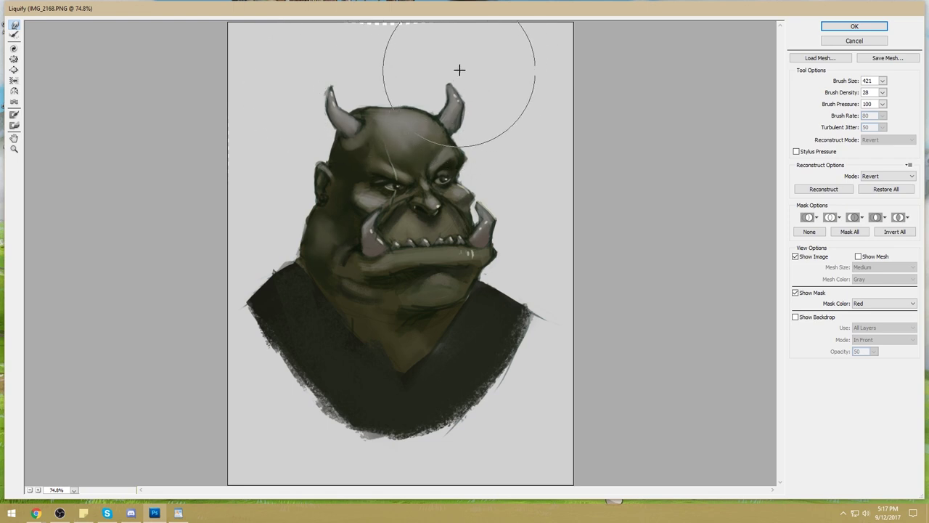
Stretch both horns upward to lengthen them and smooth the edge of the skull with a 226 brush.
drag(459, 70, 468, 40)
drag(330, 77, 334, 43)
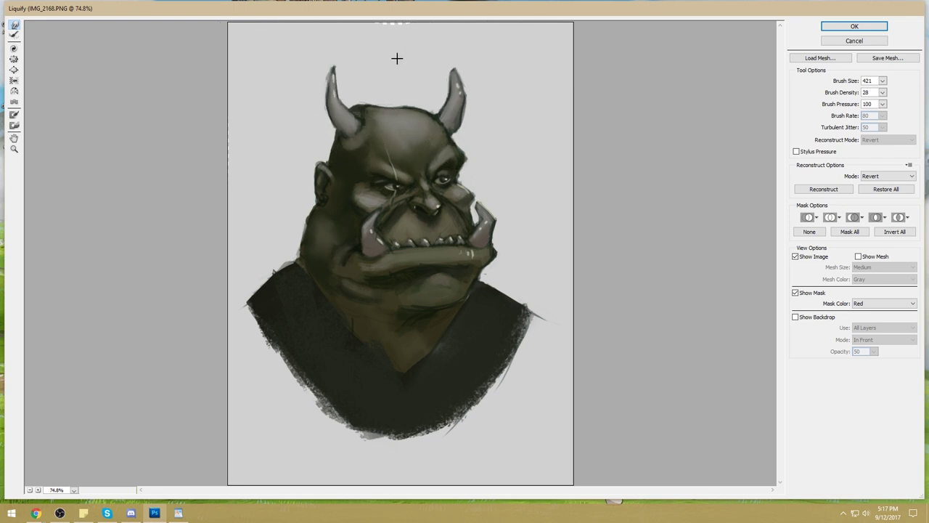
click(882, 81)
drag(850, 93, 841, 93)
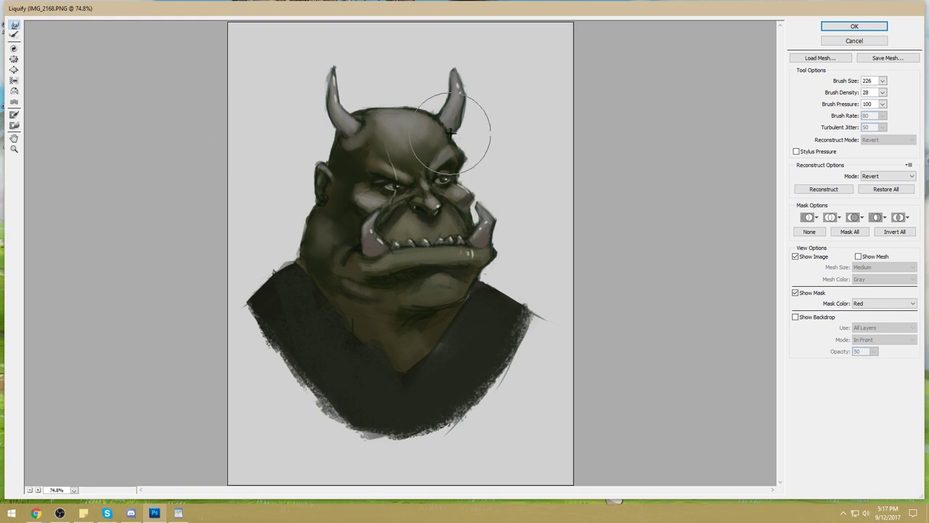
Using a 391 brush, push the lower lip upward and widen the far corner of the jaw outward.
click(881, 82)
click(854, 92)
click(847, 93)
drag(391, 268, 390, 259)
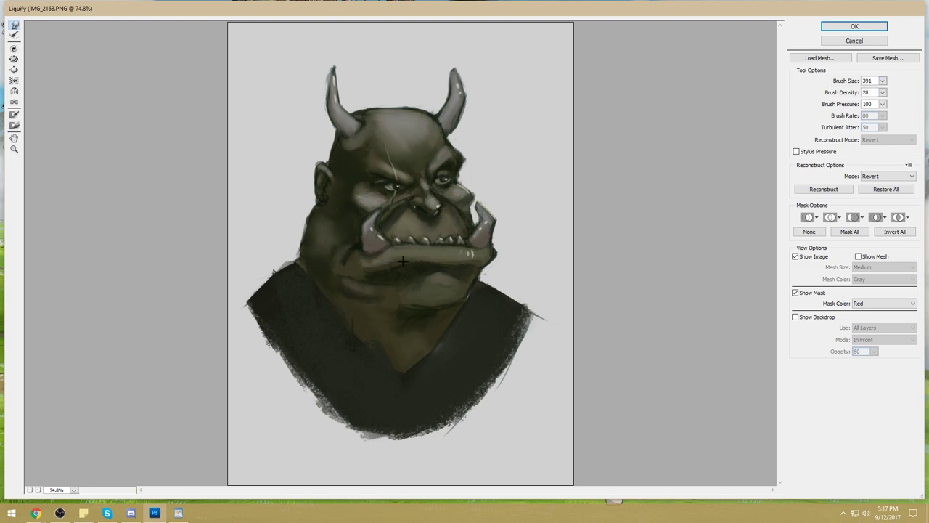
drag(488, 260, 506, 257)
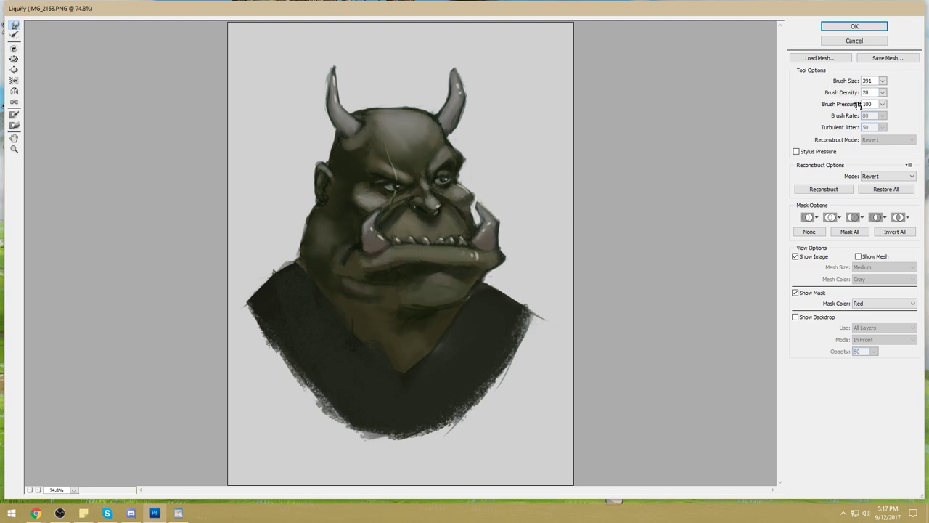
Reshape the two tusks with a 166 brush and arch the middle of the lower lip upward with a 346 brush.
click(882, 81)
drag(844, 95, 842, 95)
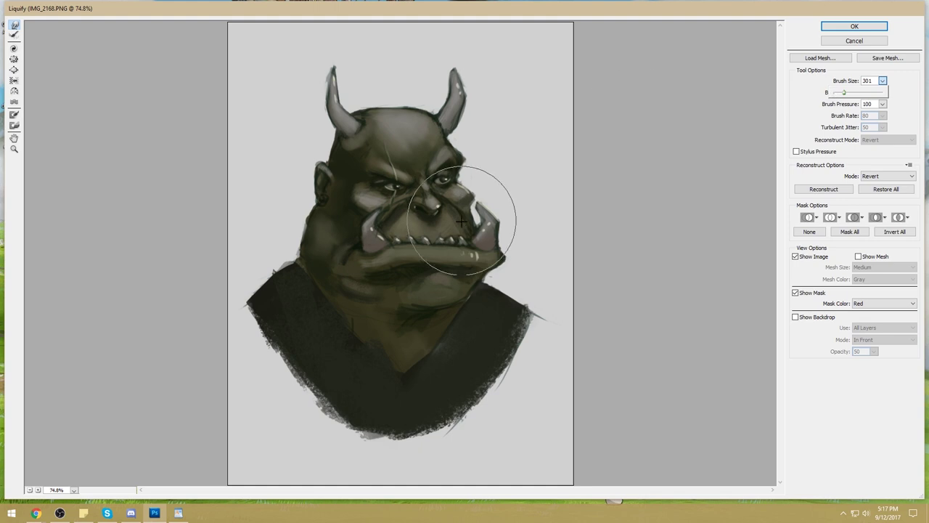
mouse_move(485, 222)
mouse_down()
mouse_move(472, 220)
mouse_move(470, 229)
mouse_move(487, 199)
mouse_move(505, 191)
mouse_up()
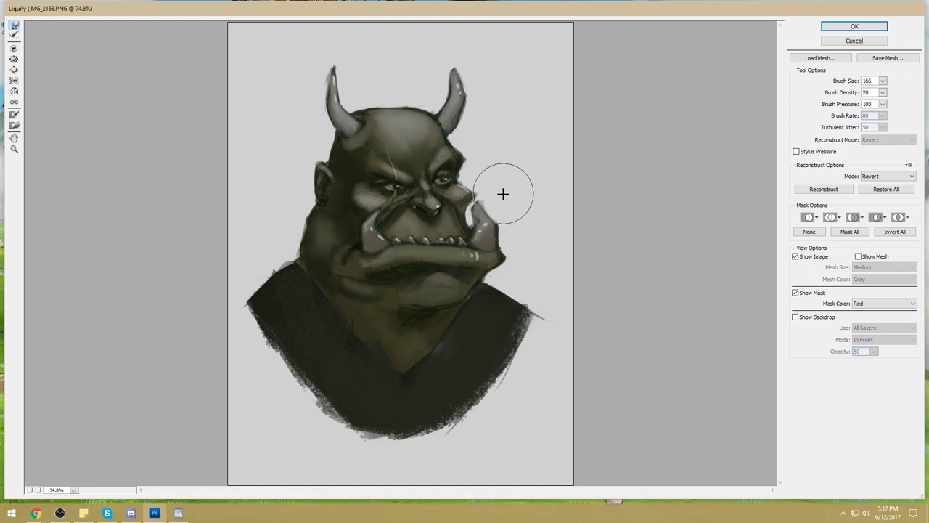
mouse_move(383, 208)
mouse_down()
mouse_move(397, 239)
mouse_move(378, 257)
mouse_up()
click(883, 81)
click(414, 256)
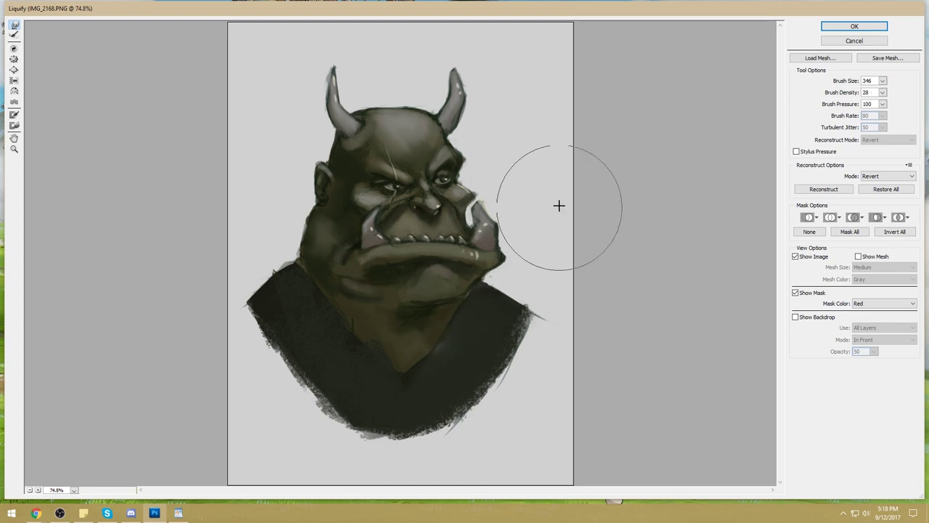
Try to pull the tip of the ear outward and down with a 211 brush, and undo the warp.
double_click(877, 81)
click(883, 82)
drag(853, 93, 841, 96)
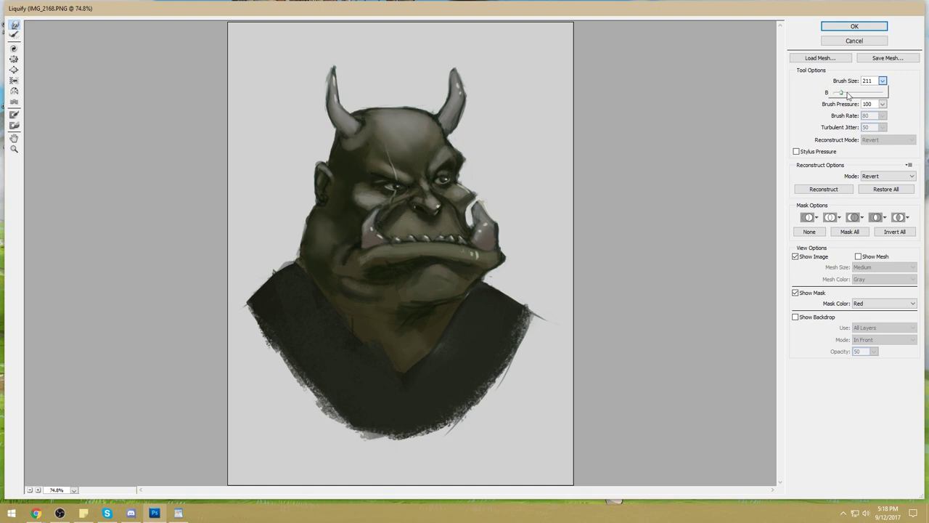
drag(301, 156, 297, 177)
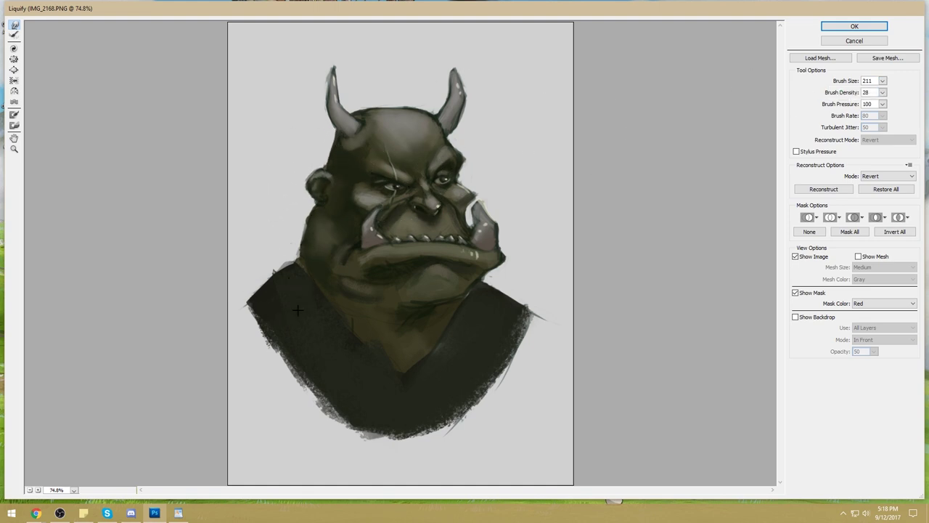
key(ctrl+z)
key(ctrl+z)
key(alt)
key(ctrl+alt+z)
Shrink the orc's far eye with the Pucker tool at brush size 436.
click(884, 82)
click(848, 92)
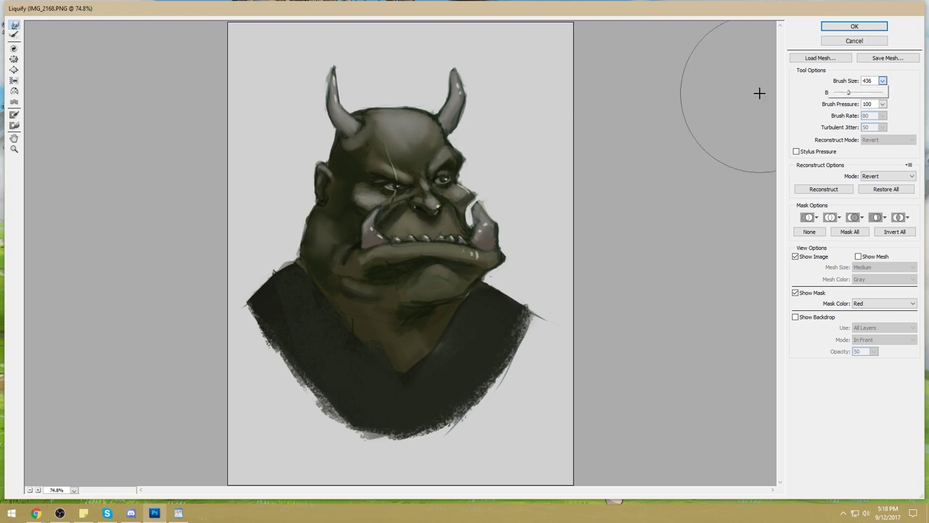
click(14, 59)
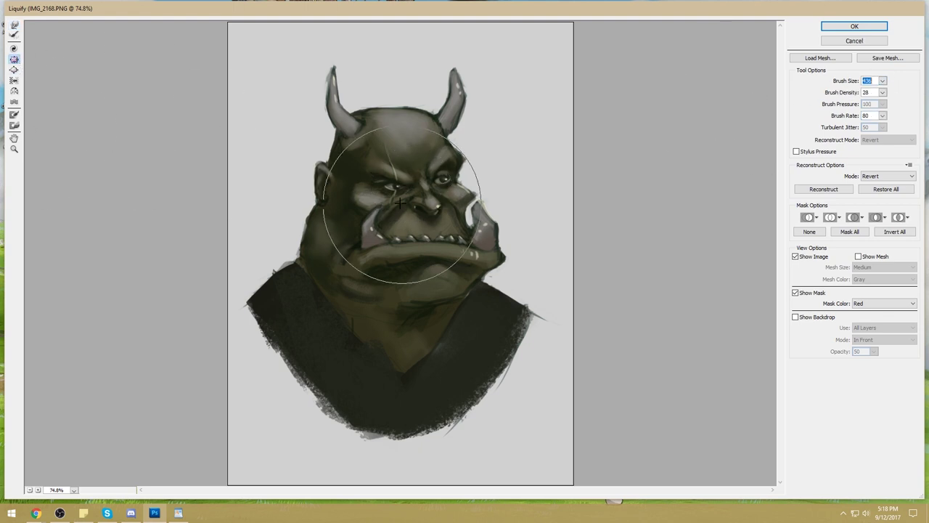
click(441, 187)
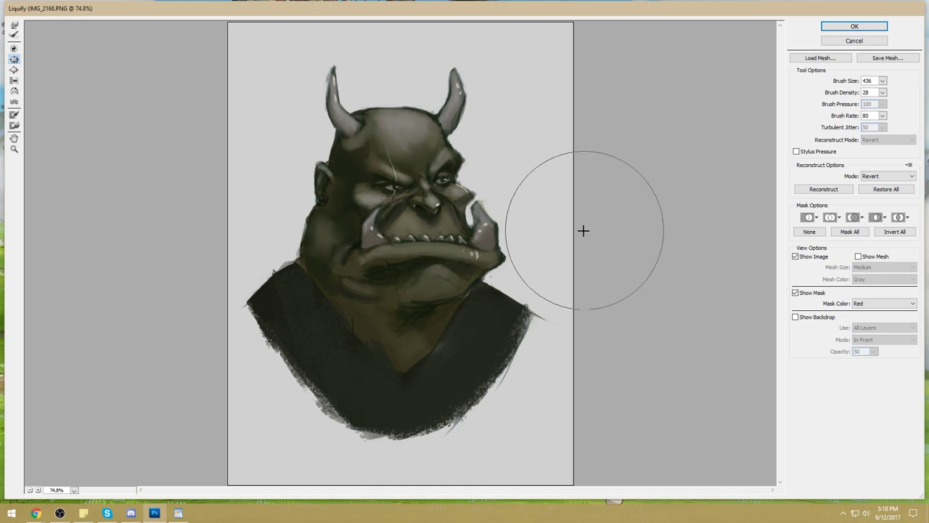
Using Forward Warp, nudge the inner corner of the near eye at size 256 and shorten the nose upward at size 241.
click(14, 25)
click(882, 81)
drag(400, 190, 399, 186)
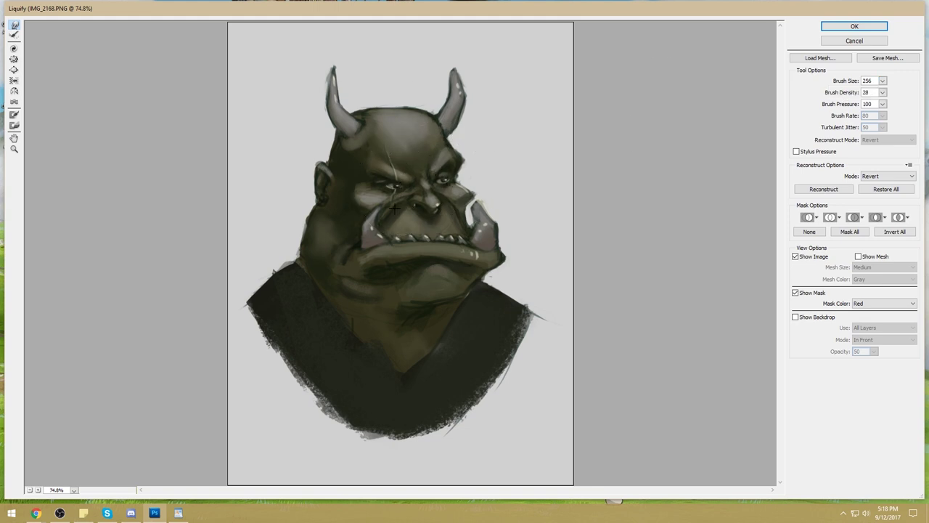
click(883, 82)
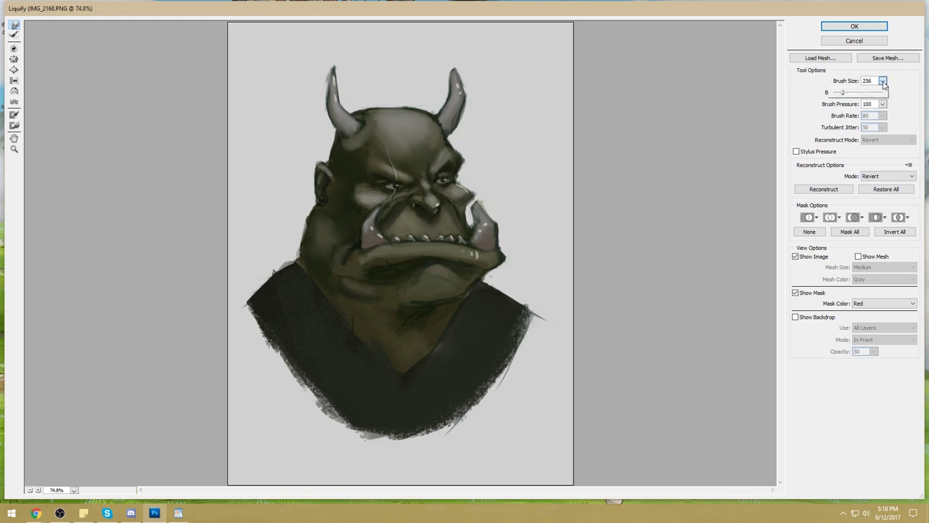
click(841, 94)
drag(434, 208, 435, 214)
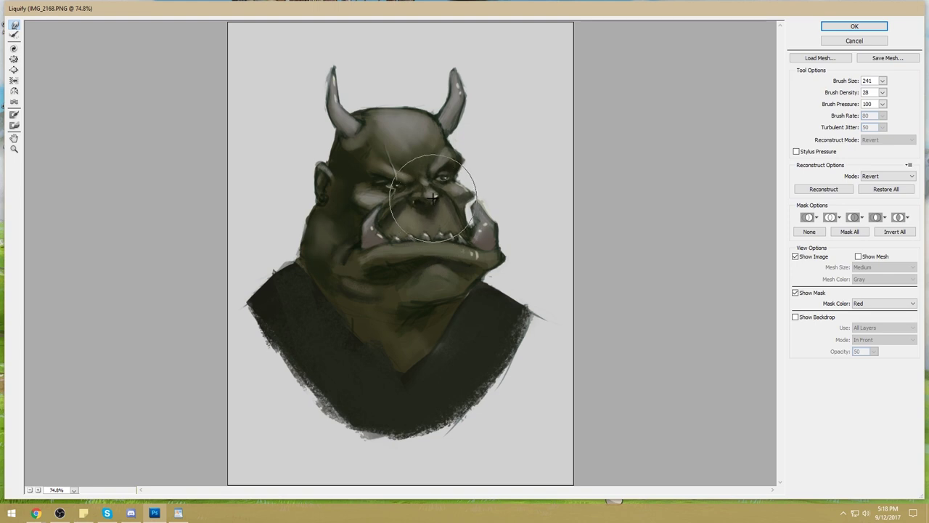
mouse_move(434, 210)
mouse_down()
mouse_move(426, 195)
mouse_move(446, 182)
mouse_up()
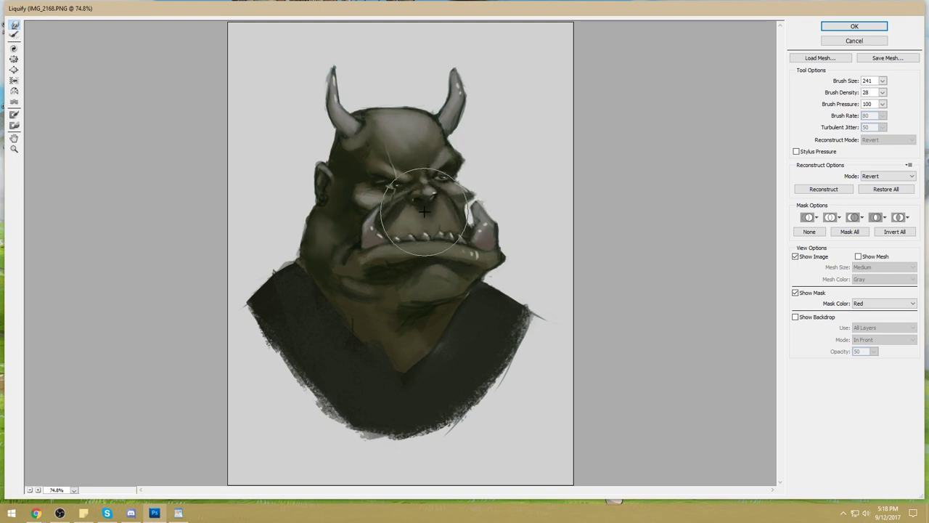
Refine the nose with a 136 brush and tighten the area beside the far eye with the Pucker tool.
click(882, 82)
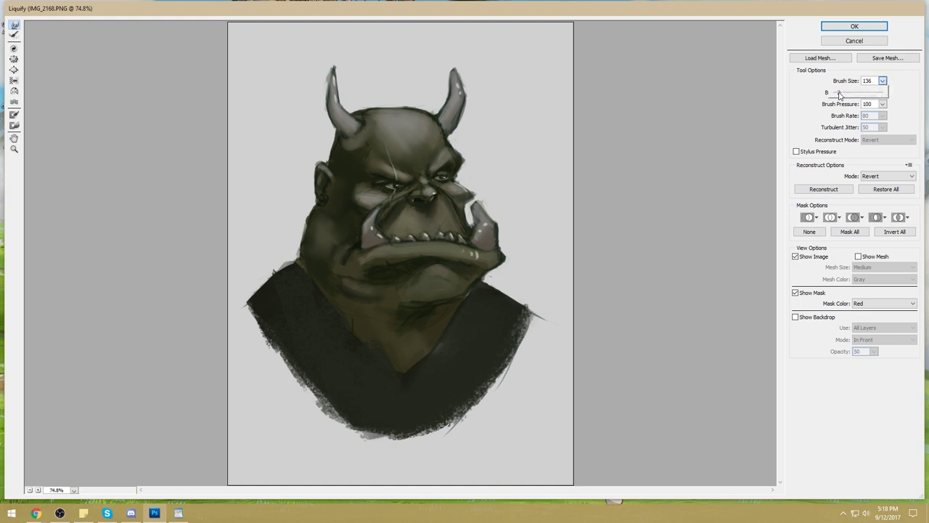
mouse_move(433, 196)
mouse_down()
mouse_move(449, 205)
mouse_move(457, 187)
mouse_move(430, 192)
mouse_up()
key(c)
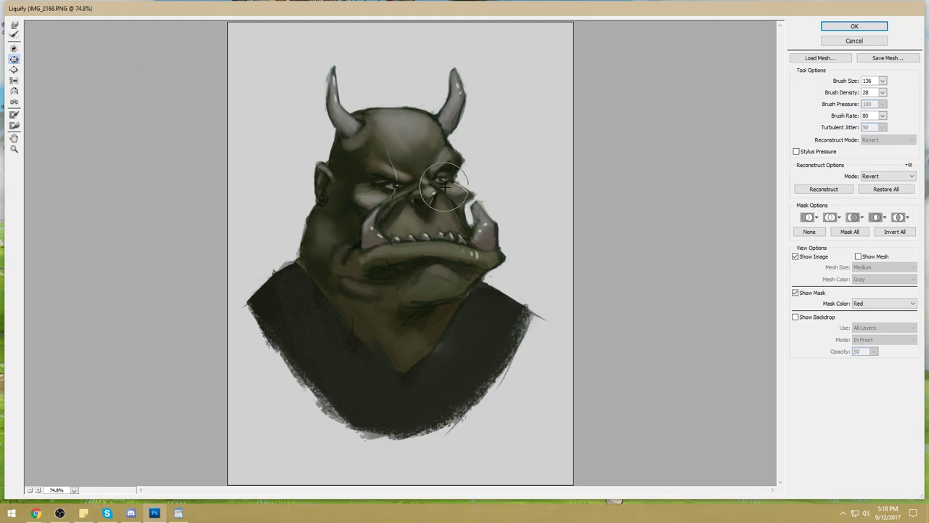
Return to Forward Warp with a 331 brush and push the far tusk slightly inward toward the face.
click(14, 25)
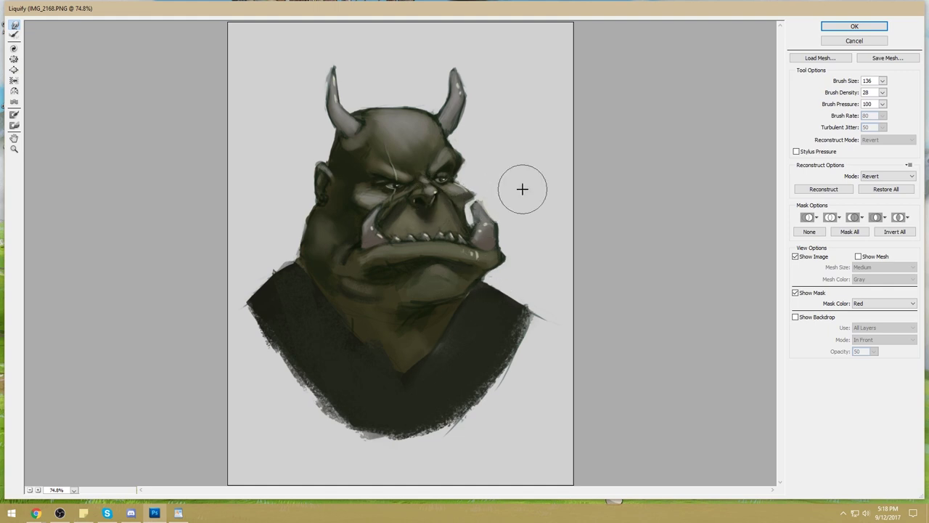
click(882, 81)
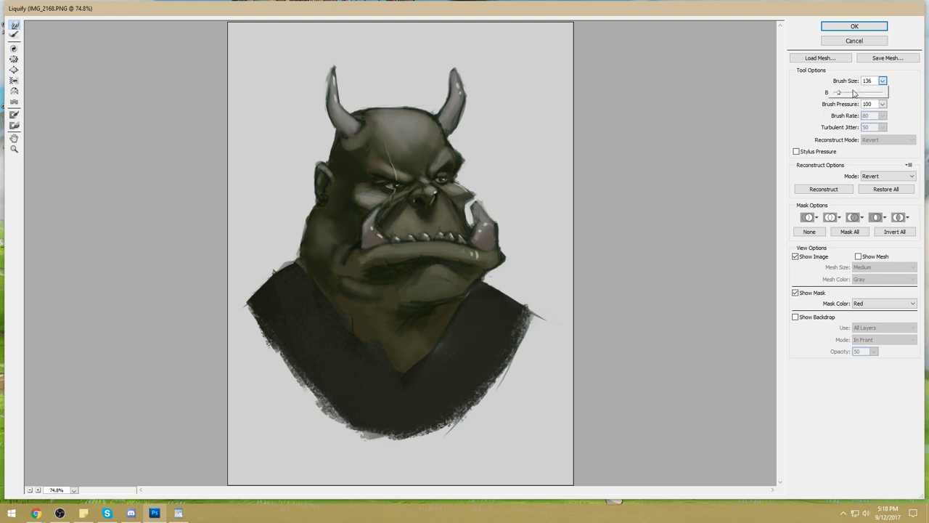
click(494, 209)
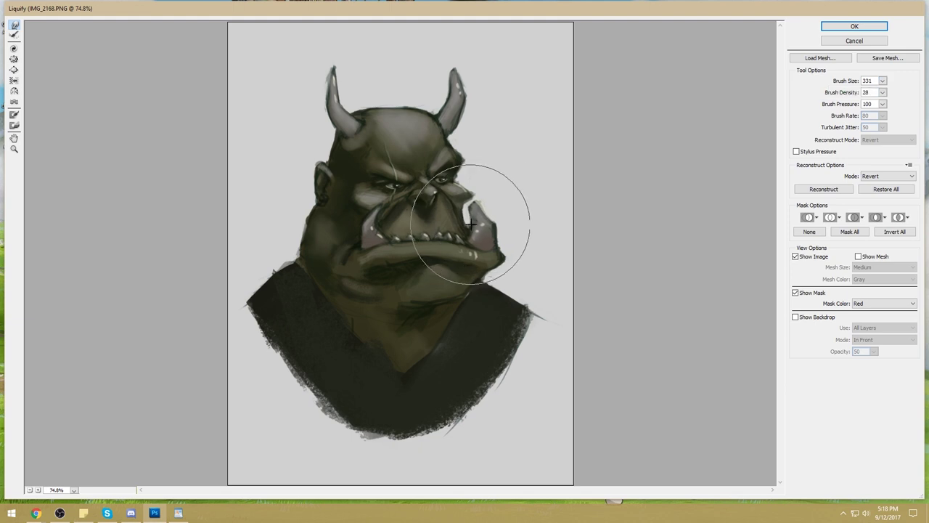
Broaden the back of the orc's neck with the 331 Forward Warp brush and nudge the near eye at size 226.
drag(289, 228, 301, 231)
drag(299, 268, 288, 260)
click(883, 81)
drag(845, 94, 843, 94)
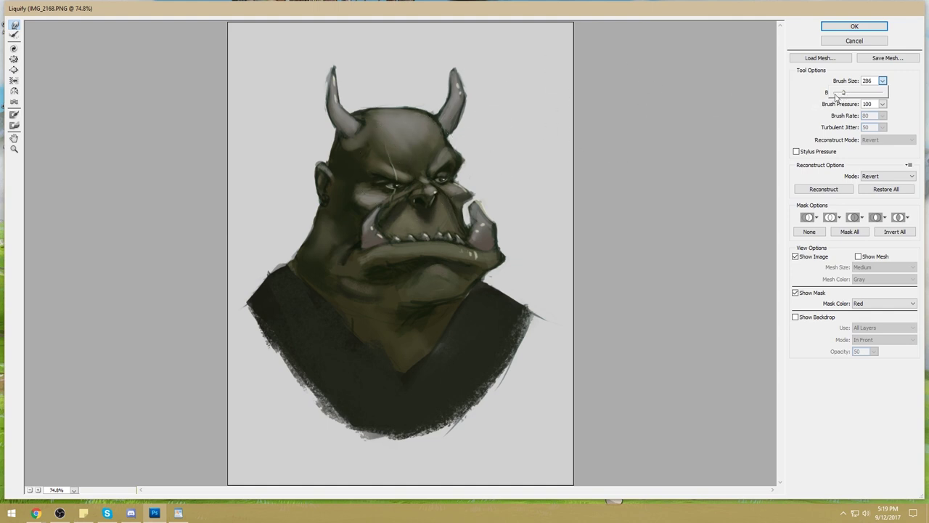
click(407, 180)
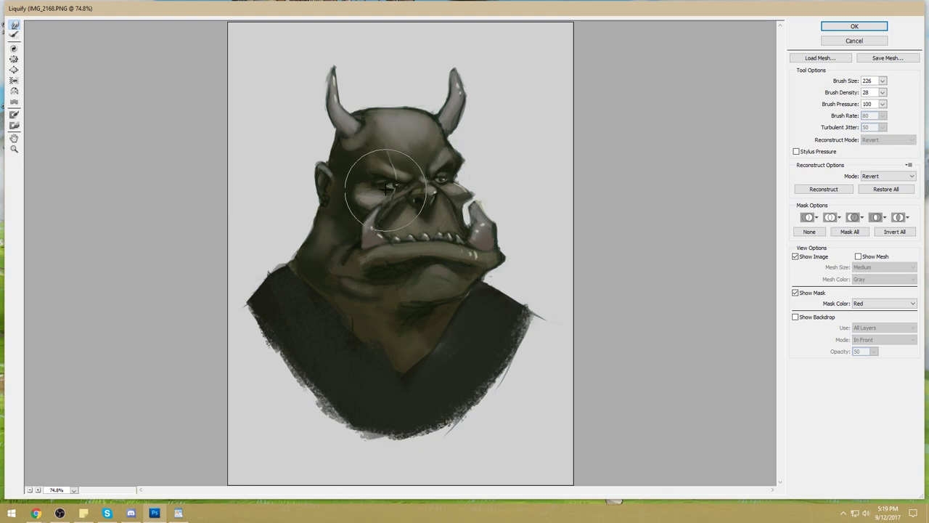
Reshape the head's silhouette at brush size 151, pulling the ear outward, pushing in the far brow and raising the crown into a dome.
click(883, 81)
click(476, 182)
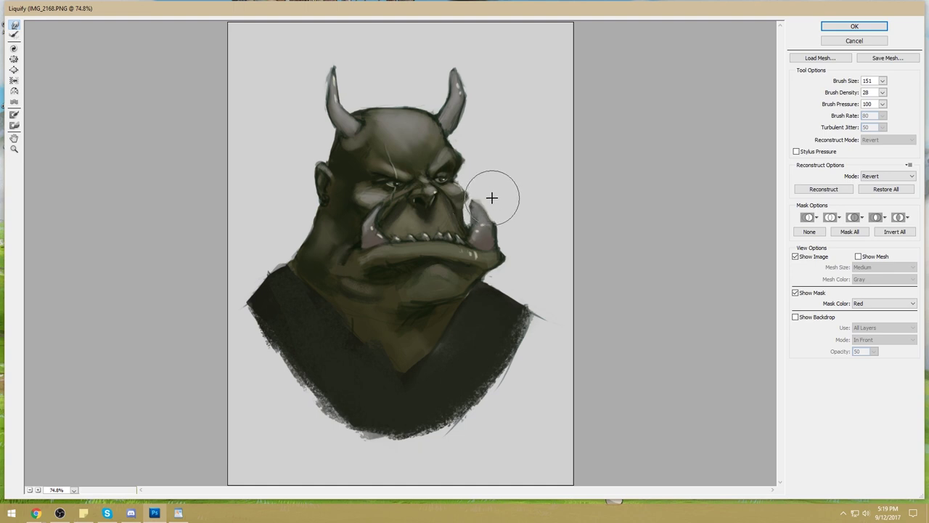
key(ctrl+alt+z)
drag(334, 155, 319, 155)
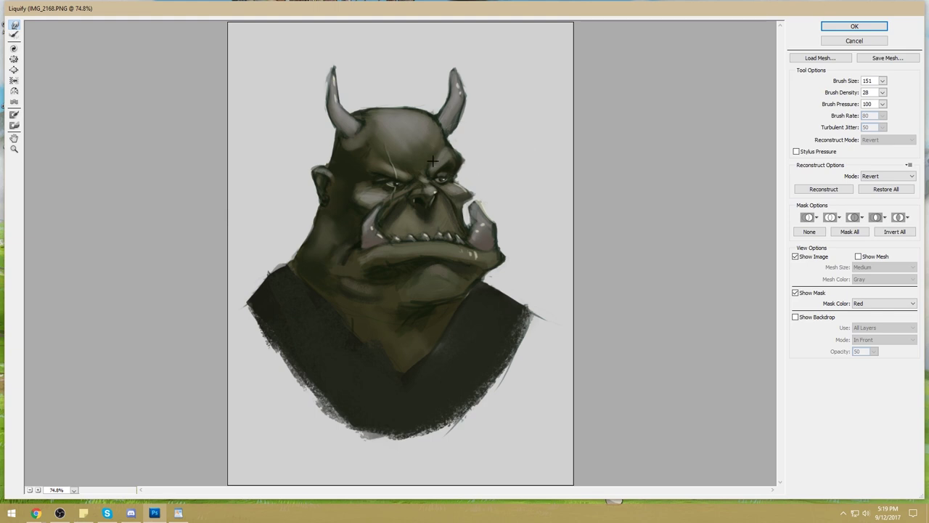
mouse_move(486, 152)
mouse_down()
mouse_move(450, 152)
mouse_move(479, 164)
mouse_move(474, 143)
mouse_move(471, 151)
mouse_up()
mouse_move(363, 93)
mouse_down()
mouse_move(384, 100)
mouse_move(370, 93)
mouse_move(378, 105)
mouse_move(363, 95)
mouse_move(397, 105)
mouse_move(359, 91)
mouse_move(410, 94)
mouse_move(380, 104)
mouse_move(363, 87)
mouse_move(367, 108)
mouse_move(390, 97)
mouse_up()
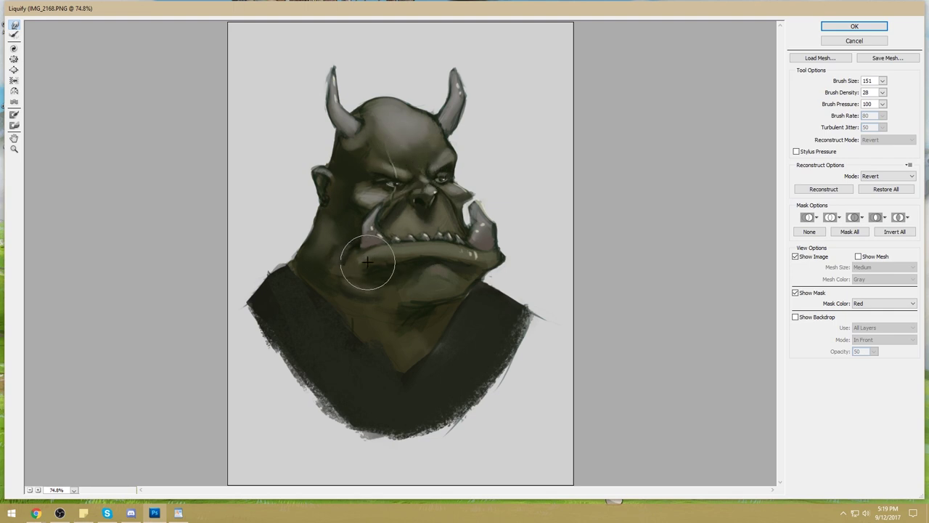
Push the near mouth corner and the far corner of the jaw into shape and apply the Liquify changes.
drag(386, 253, 378, 260)
mouse_move(507, 258)
mouse_down()
mouse_move(488, 262)
mouse_move(522, 250)
mouse_up()
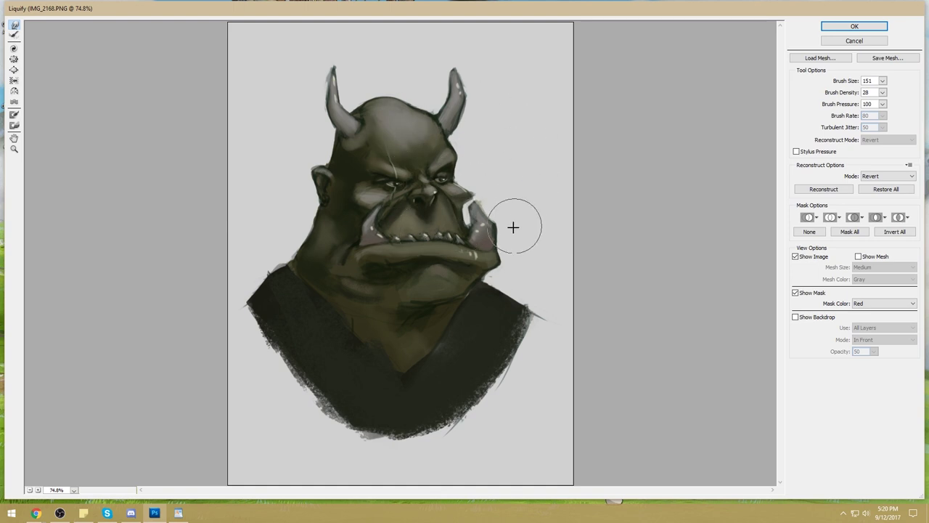
click(863, 29)
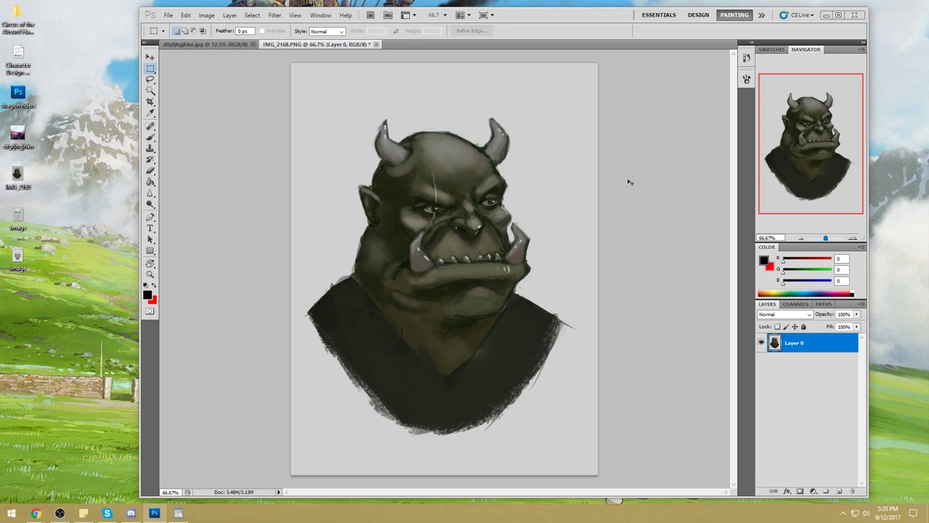
key(ctrl+z)
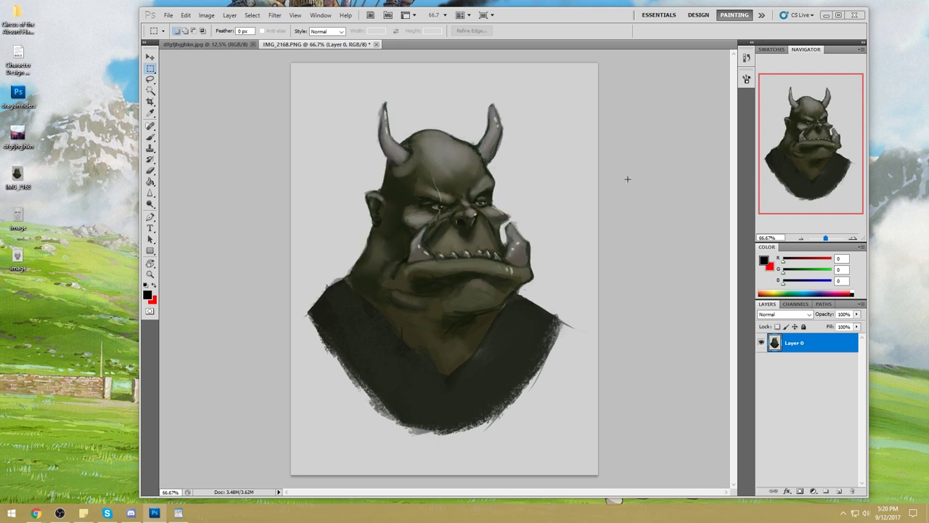
Free-transform the portrait layer in perspective, pulling both upper corners outward to widen the head.
key(v)
drag(598, 64, 664, 63)
drag(290, 64, 200, 51)
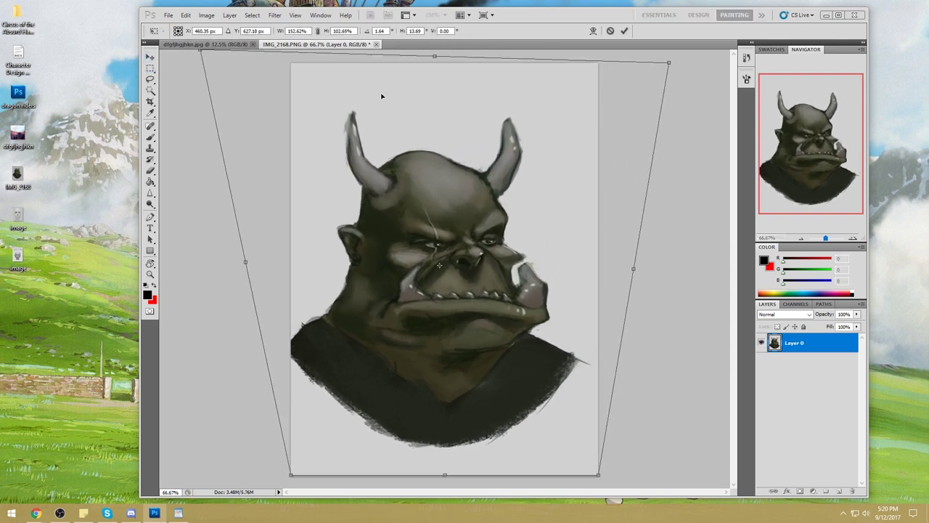
Warp the transformed portrait so the head shifts up and the horns and near side bend inward, and commit it.
click(592, 31)
drag(371, 219, 395, 193)
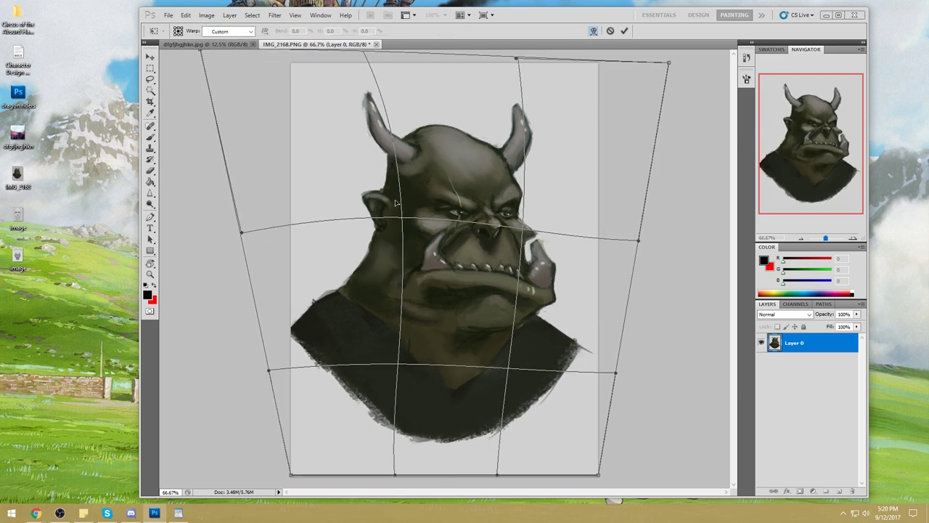
drag(543, 181, 532, 169)
drag(382, 229, 388, 244)
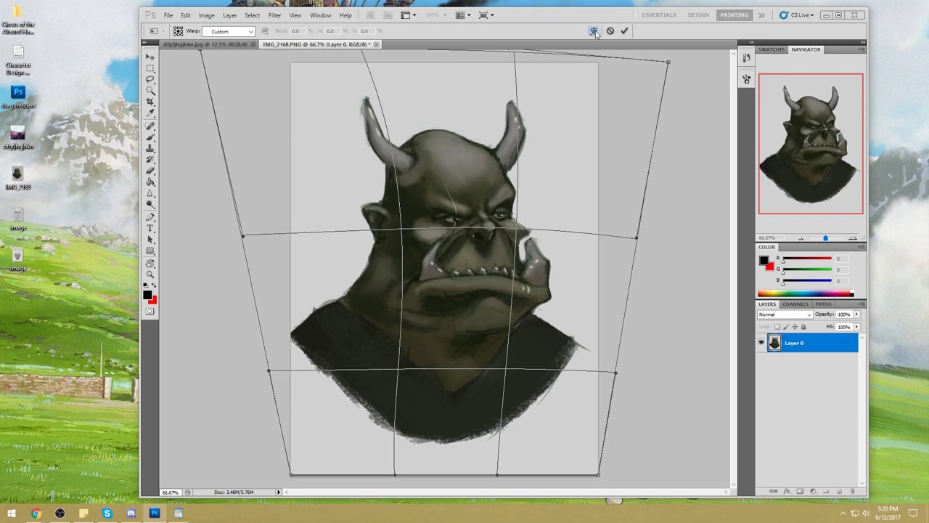
click(625, 31)
Scale the portrait layer down proportionally to about 90.5% and reposition it on the canvas.
drag(668, 474, 623, 434)
drag(517, 319, 548, 342)
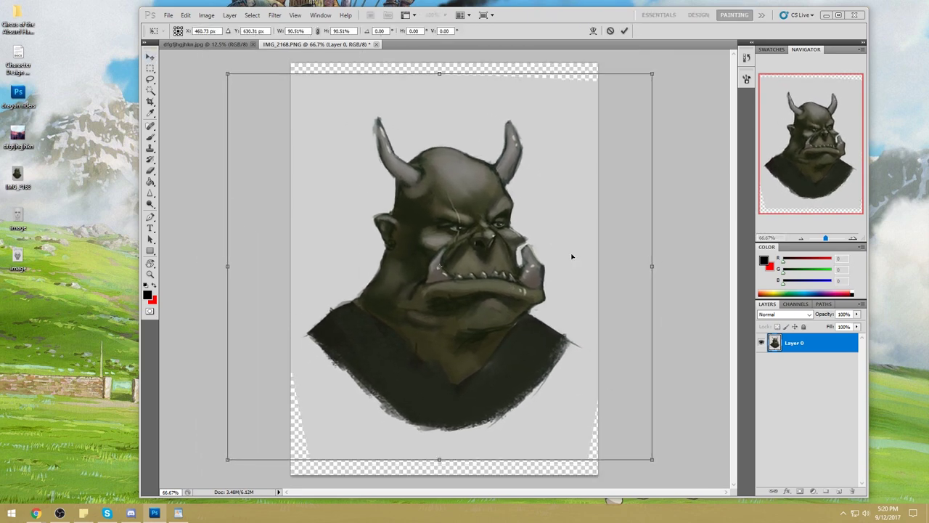
click(625, 30)
Add a new layer beneath the portrait, fill it with the sampled background gray (RGB 209), and reselect the portrait layer.
click(840, 492)
drag(811, 351, 817, 385)
key(g)
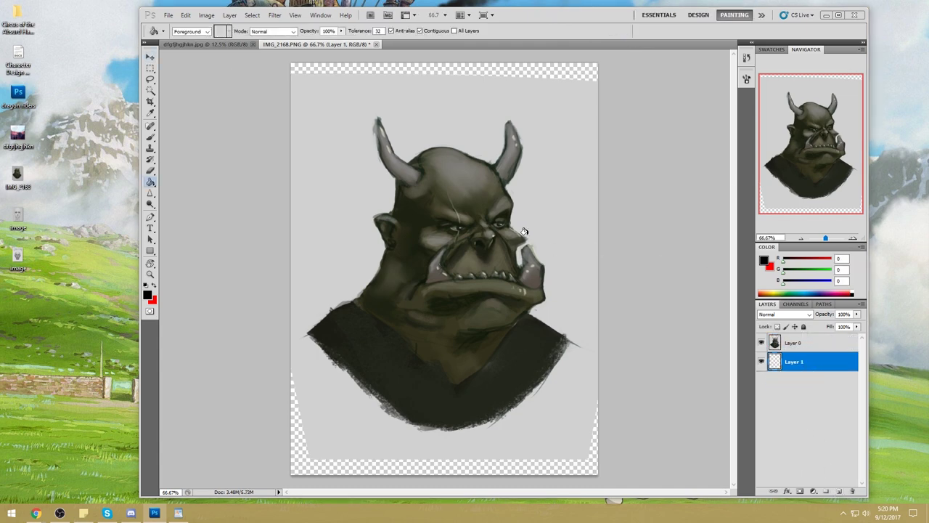
alt+click(573, 224)
click(571, 227)
click(816, 347)
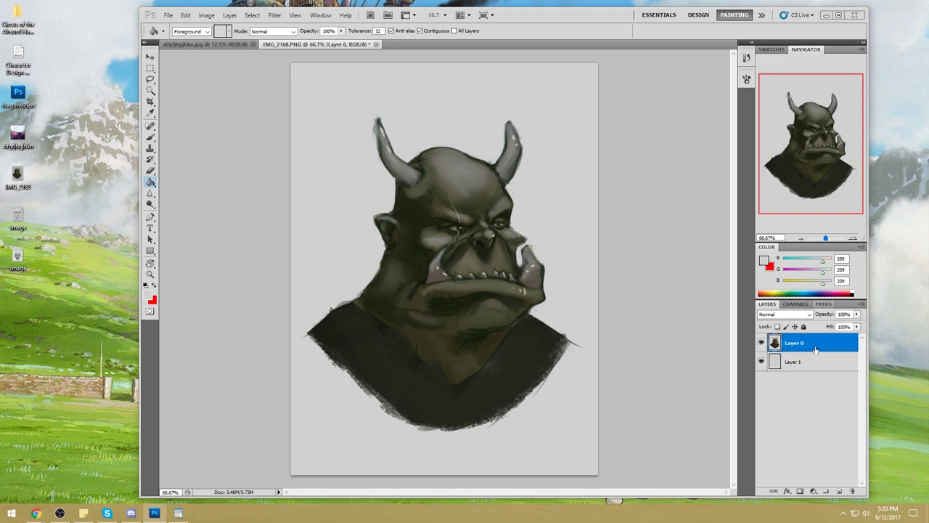
Choose a 30 px textured brush and paint background gray over the white fringe inside the far tusk.
key(b)
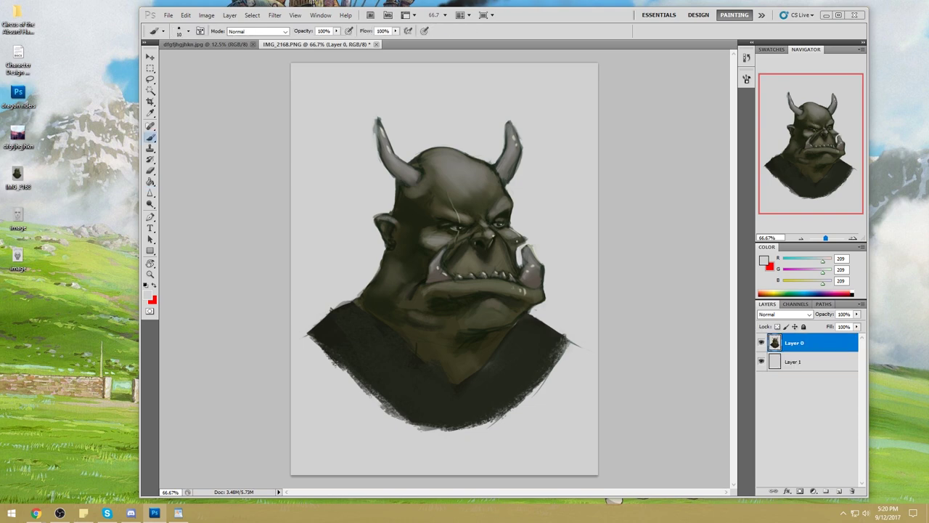
right_click(528, 170)
click(616, 317)
click(632, 102)
alt+click(535, 257)
alt+click(538, 248)
Trim the far tusk's outer edge and paint out the far horn with background gray, leaving only a short stump.
alt+click(427, 258)
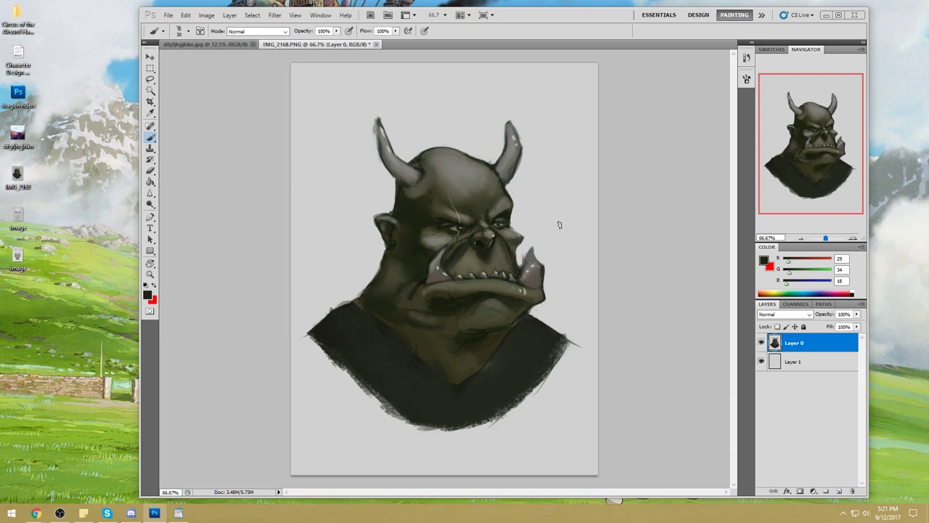
drag(555, 262, 551, 265)
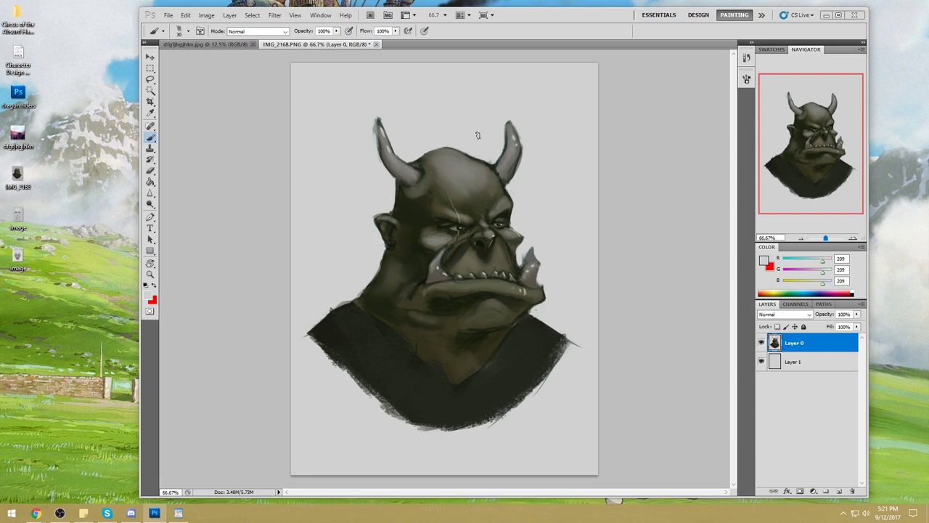
mouse_move(518, 181)
mouse_down()
mouse_move(509, 156)
mouse_move(490, 161)
mouse_move(524, 171)
mouse_move(512, 139)
mouse_up()
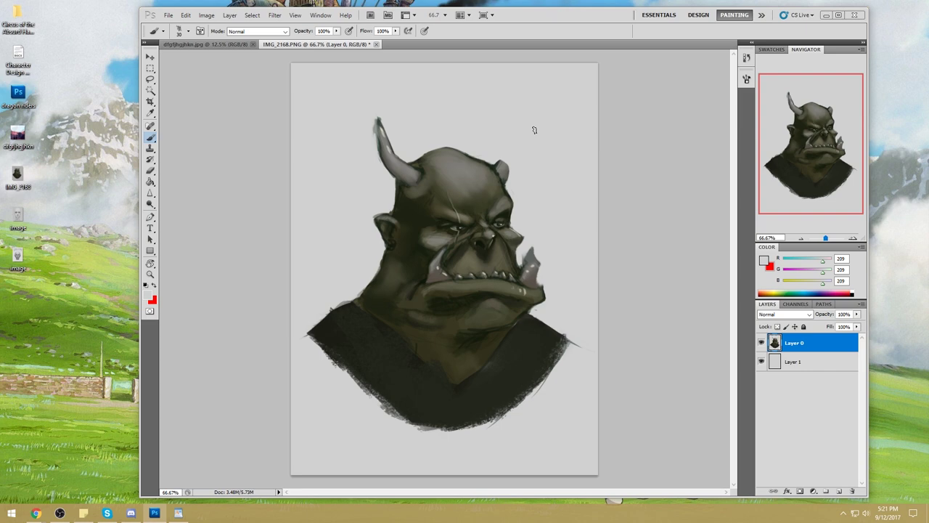
click(151, 90)
click(486, 147)
key(m)
right_click(562, 214)
click(596, 232)
key(ctrl+d)
Shade the broken stump of the far horn with the 30 px brush and a gray sampled from the forehead.
key(b)
alt+click(460, 161)
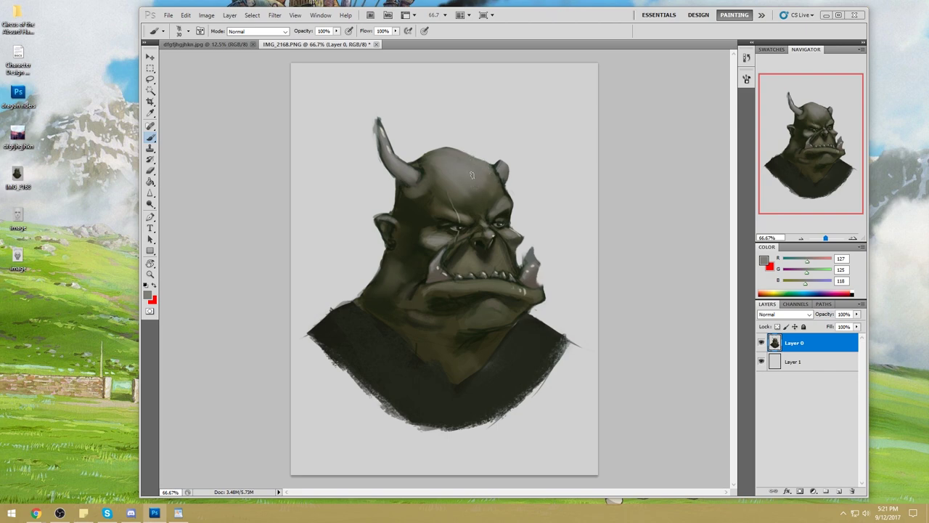
alt+click(504, 161)
alt+click(502, 167)
alt+click(508, 174)
Repaint the far edge of the forehead and brow with tones sampled from the skull.
alt+click(447, 151)
alt+click(510, 198)
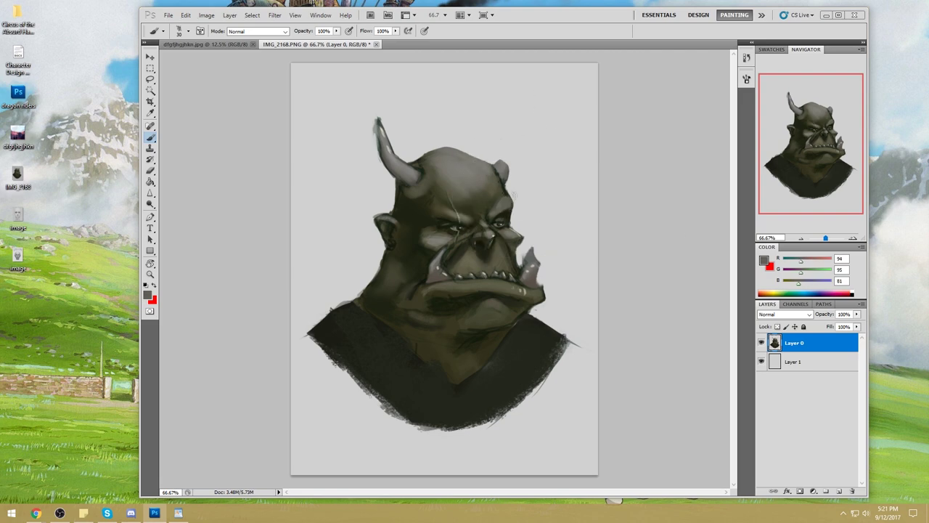
alt+click(511, 190)
alt+click(476, 174)
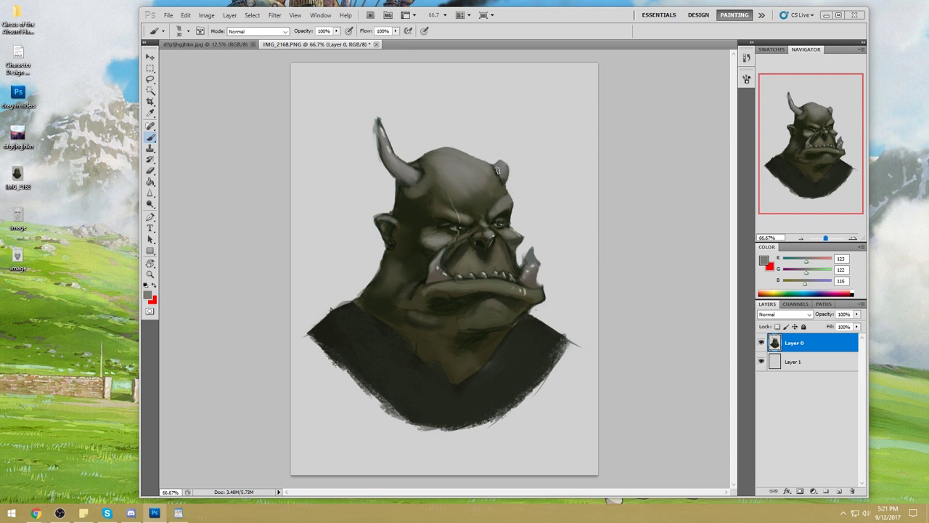
Darken the near and far cheeks with sampled dark greens and blend the shading using Smudge at 22% strength.
alt+click(428, 232)
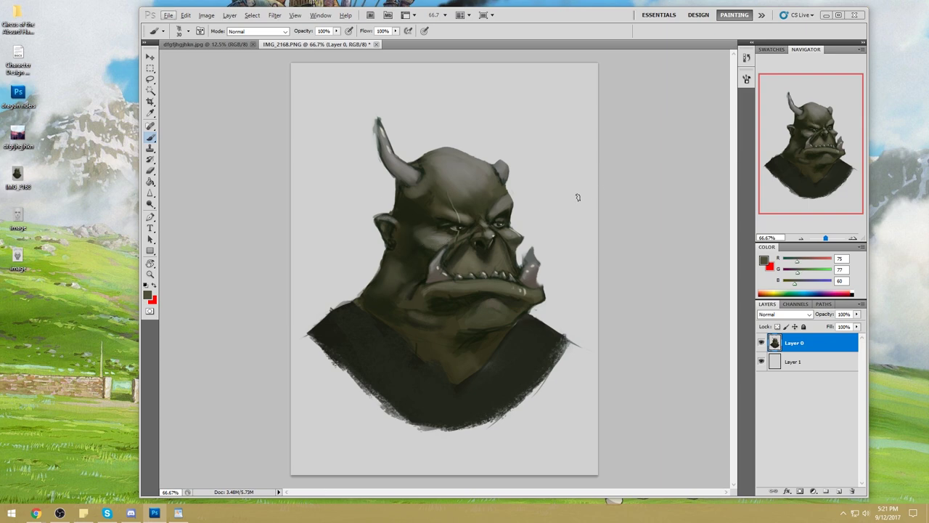
alt+click(423, 235)
alt+click(419, 249)
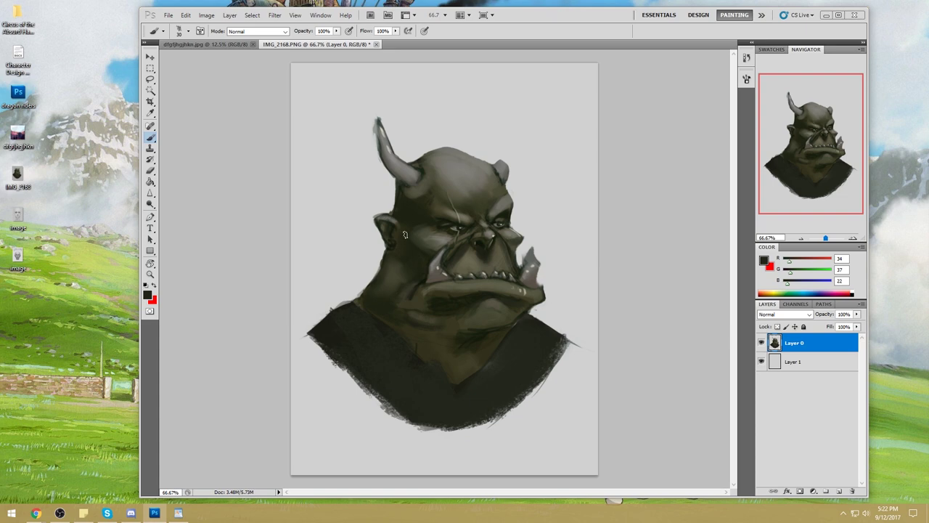
alt+click(521, 234)
alt+click(422, 246)
drag(151, 193, 181, 213)
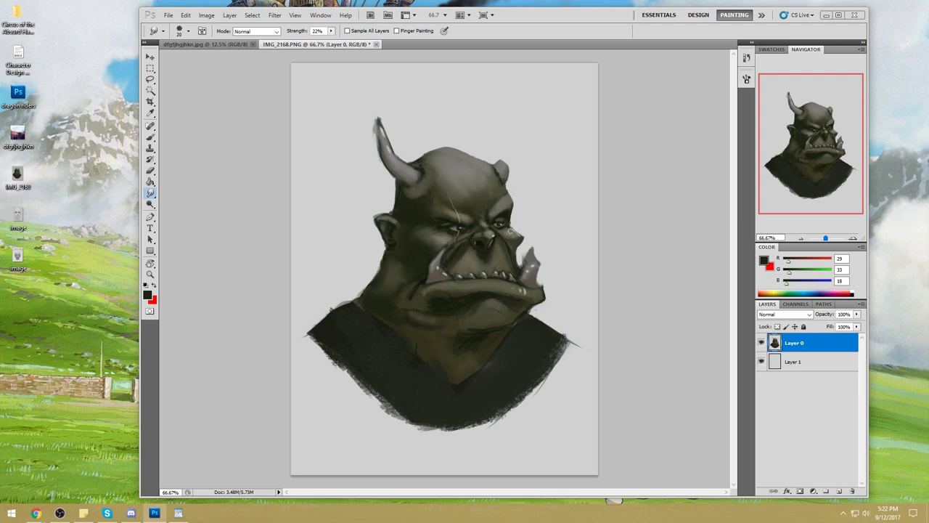
Pick a soft round brush with 0% hardness, enlarge it to 250 px, and glaze a sampled gray over the far brow.
key(b)
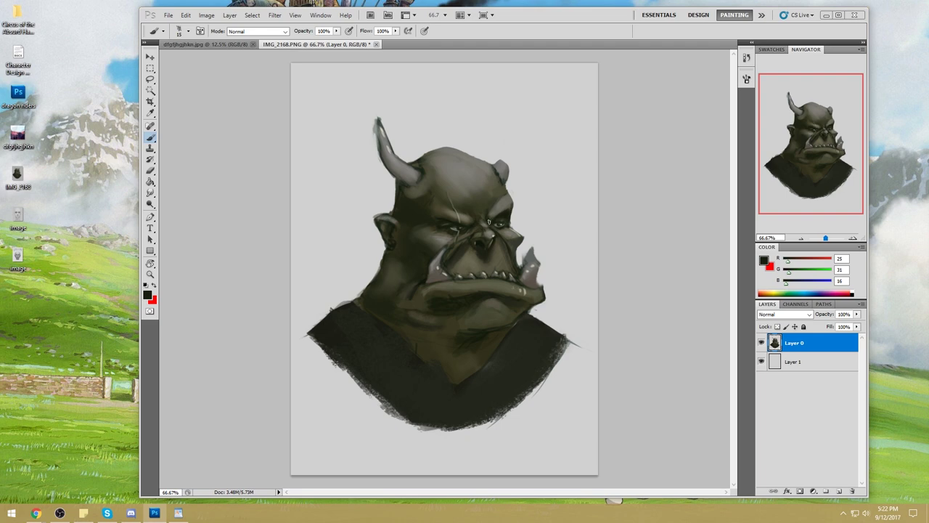
right_click(475, 186)
click(594, 287)
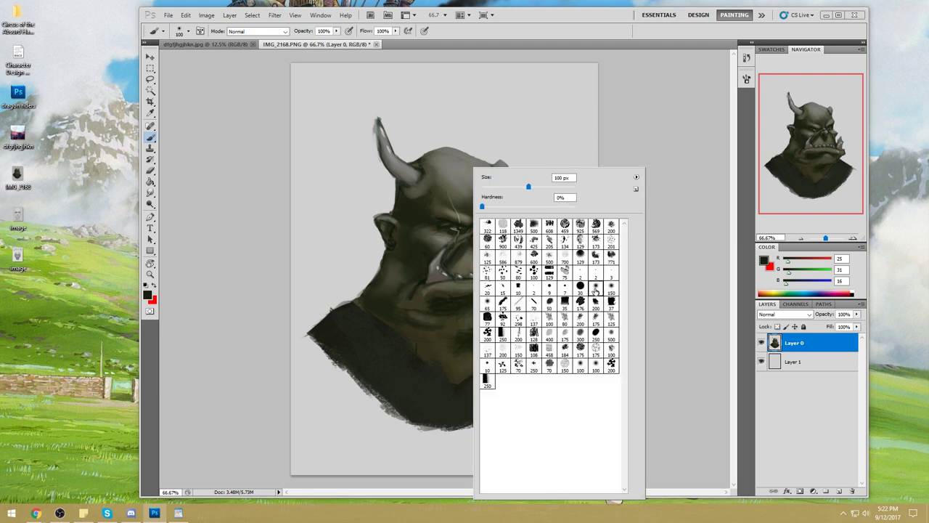
click(686, 266)
key(])
key(])
alt+click(494, 206)
mouse_move(498, 211)
mouse_down()
mouse_move(481, 217)
mouse_move(477, 205)
mouse_move(474, 217)
mouse_move(457, 214)
mouse_move(490, 199)
mouse_up()
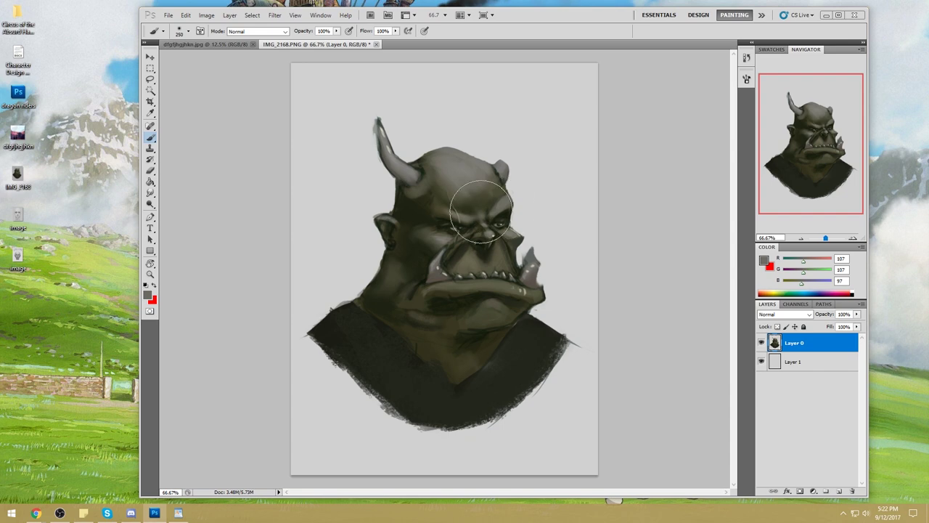
Deepen the shadows around the brow and far eye with a sampled dark green, reducing the soft brush to 60 px.
alt+click(503, 205)
alt+click(497, 217)
key(bracketleft)
key(bracketleft)
key(bracketleft)
key(bracketleft)
key(bracketleft)
key(bracketleft)
key(bracketleft)
key(bracketleft)
key(bracketleft)
key(bracketleft)
key(bracketleft)
key(bracketleft)
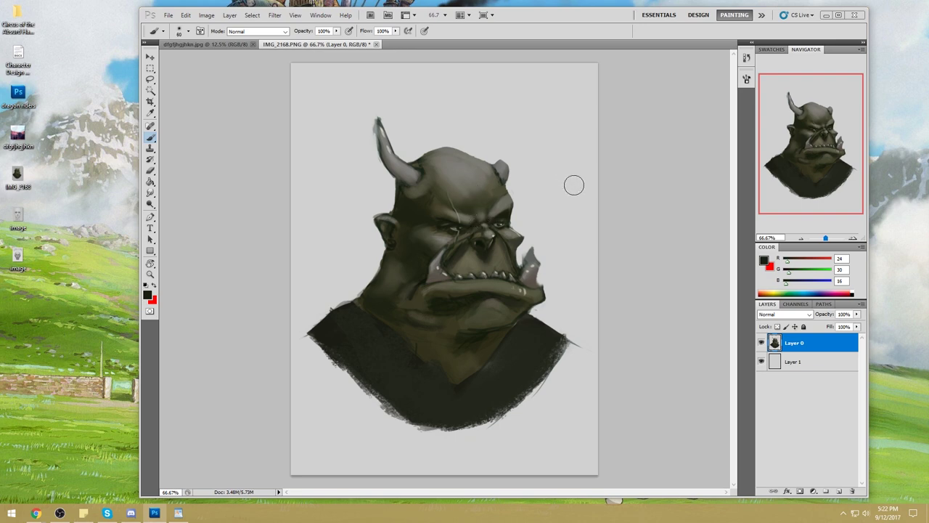
Enlarge the soft brush to 200 px and even out the brow with a sampled olive gray.
key(bracketright)
key(bracketright)
key(bracketright)
key(bracketright)
key(bracketright)
key(bracketright)
key(bracketright)
alt+click(473, 215)
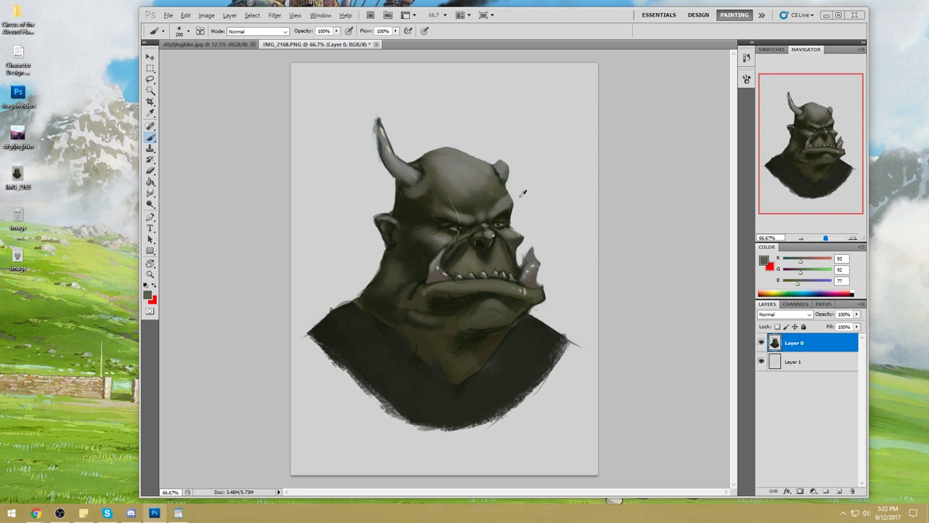
Soften the far side of the face with sampled background gray and lighten the far cheek with a sampled skin gray.
key(alt)
alt+click(512, 232)
alt+click(531, 223)
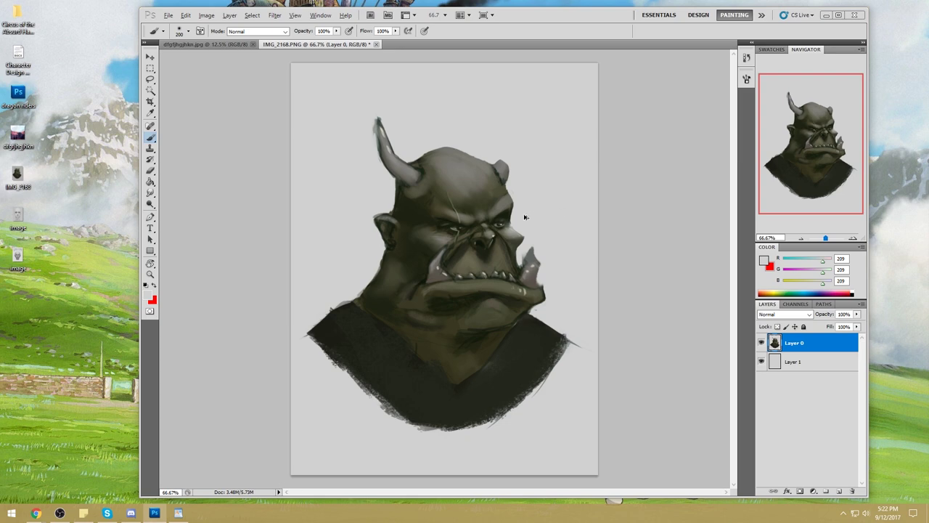
alt+click(510, 237)
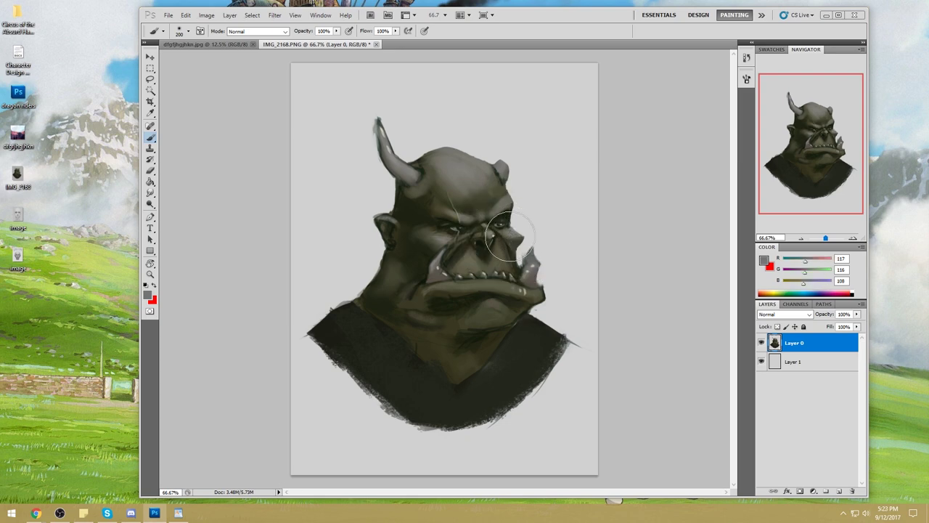
Model the near cheek and temple with the 200 px soft brush, glazing a sampled dark green beside the near eye.
alt+click(444, 238)
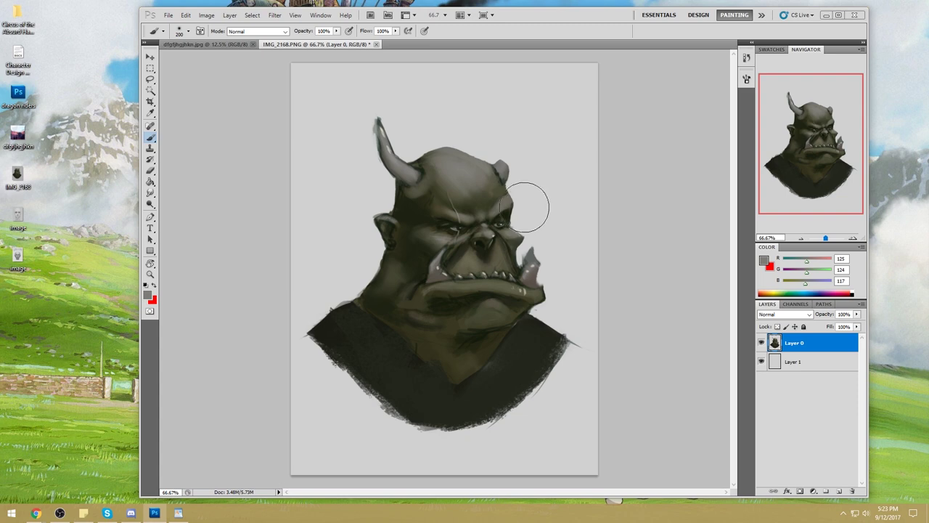
alt+click(418, 224)
alt+click(426, 231)
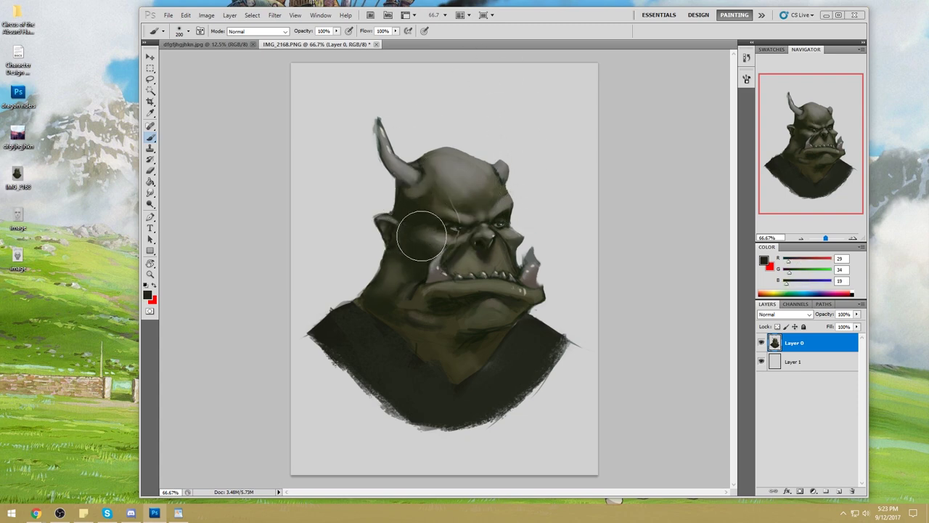
Enlarge the soft brush to 600 px and glaze sampled skin tones broadly over the near side of the head.
alt+click(463, 184)
key(bracketright)
key(bracketright)
key(bracketright)
key(bracketright)
key(bracketright)
alt+click(410, 198)
alt+click(409, 193)
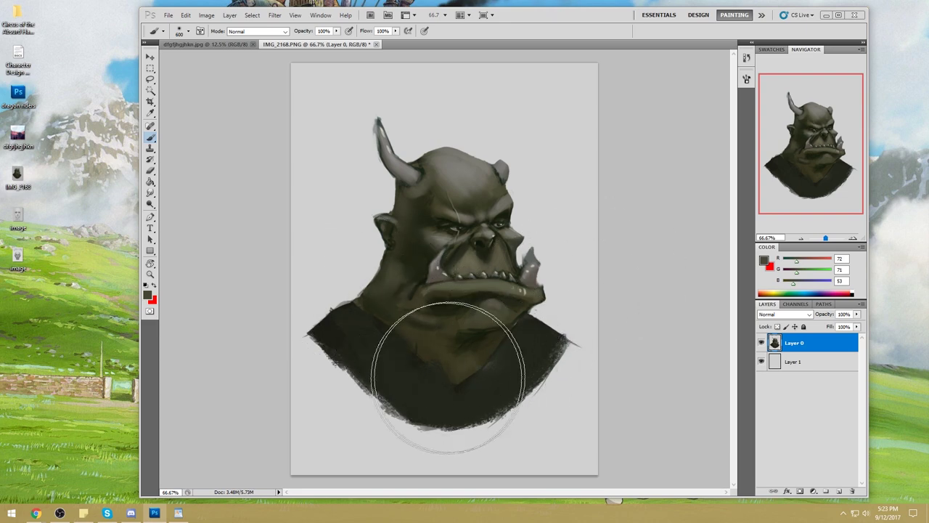
Set the soft brush to 300 px and 55% opacity and glaze a sampled skin gray over the muzzle and cheeks.
alt+click(462, 263)
key(bracketleft)
key(bracketleft)
key(bracketleft)
key(bracketleft)
key(bracketleft)
key(bracketright)
key(bracketright)
click(336, 31)
click(315, 40)
click(225, 78)
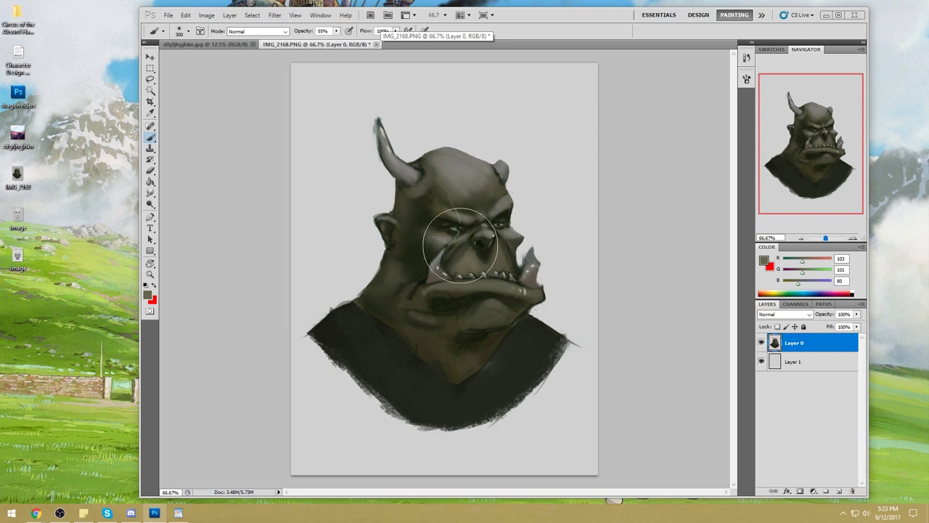
alt+click(497, 255)
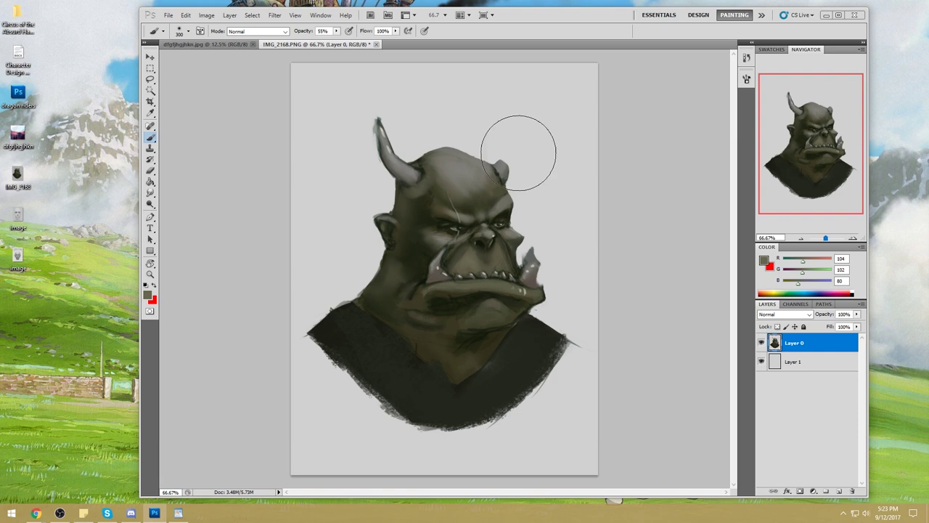
Deepen the shadow around the far eye and cheek with a sampled dark green, using a 90 px brush in Darken mode.
alt+click(505, 215)
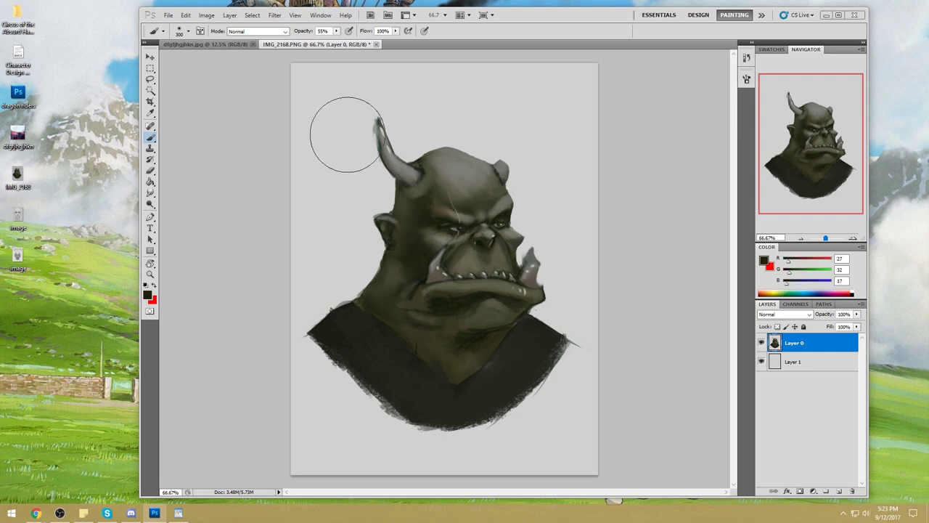
click(258, 31)
click(256, 82)
key(bracketleft)
key(bracketleft)
key(bracketleft)
key(bracketleft)
key(bracketleft)
key(bracketleft)
key(bracketleft)
mouse_move(501, 223)
mouse_down()
mouse_move(449, 228)
mouse_move(468, 228)
mouse_move(472, 213)
mouse_move(534, 250)
mouse_up()
key(ctrl+space)
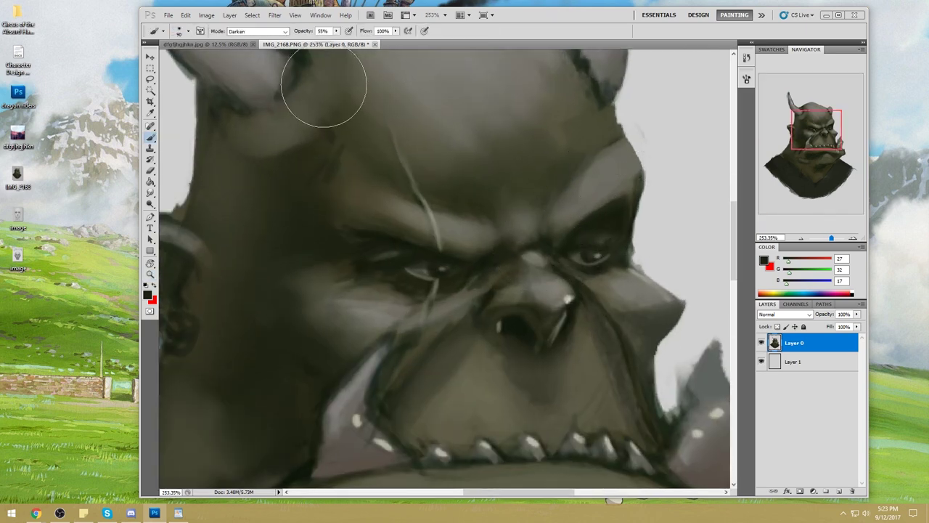
click(275, 16)
click(294, 71)
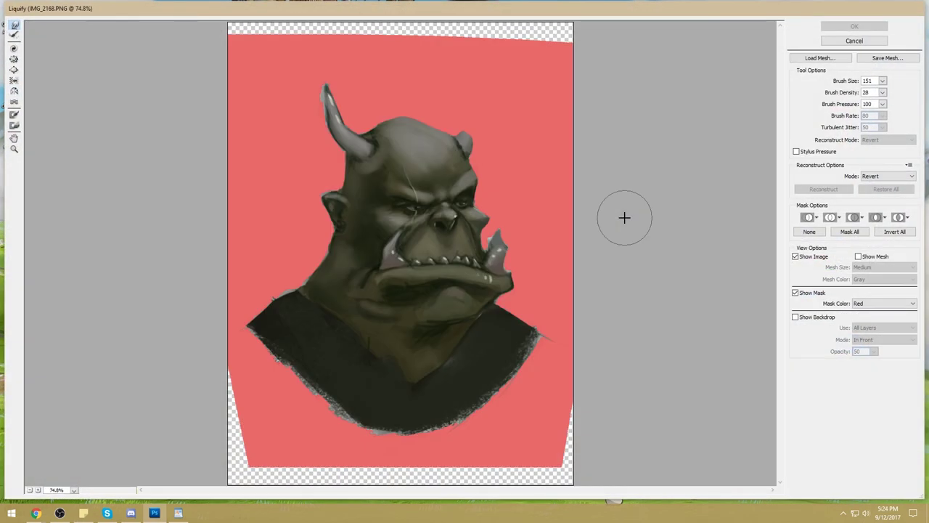
click(849, 42)
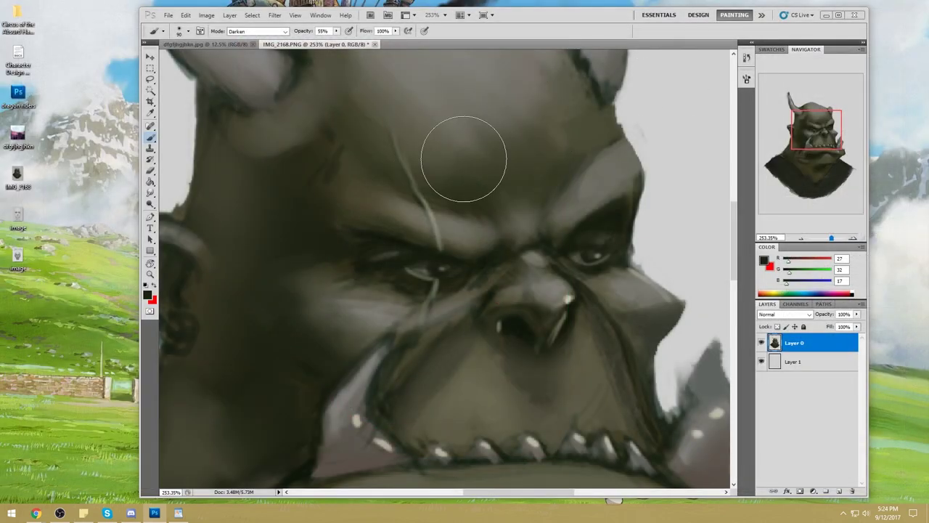
Clear the active selection and open the portrait in the Liquify filter.
right_click(516, 167)
click(527, 175)
click(274, 15)
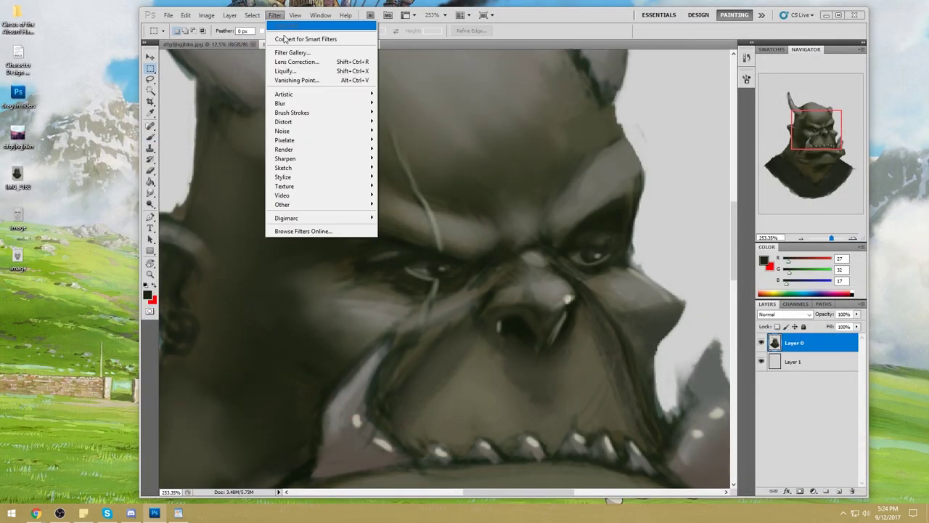
click(298, 71)
Warp the far eye upward so it opens wider, using Forward Warp at brush size 20, and apply the Liquify changes.
drag(397, 181, 508, 223)
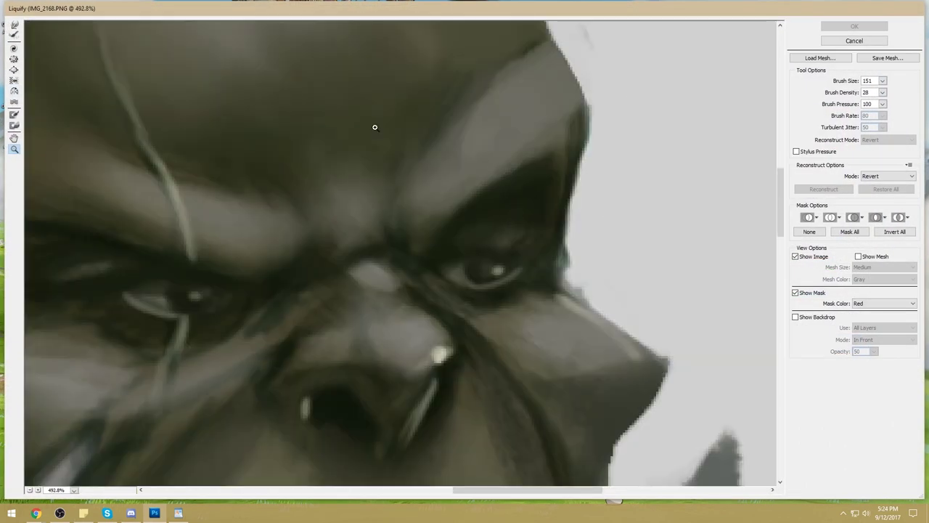
click(14, 25)
click(882, 81)
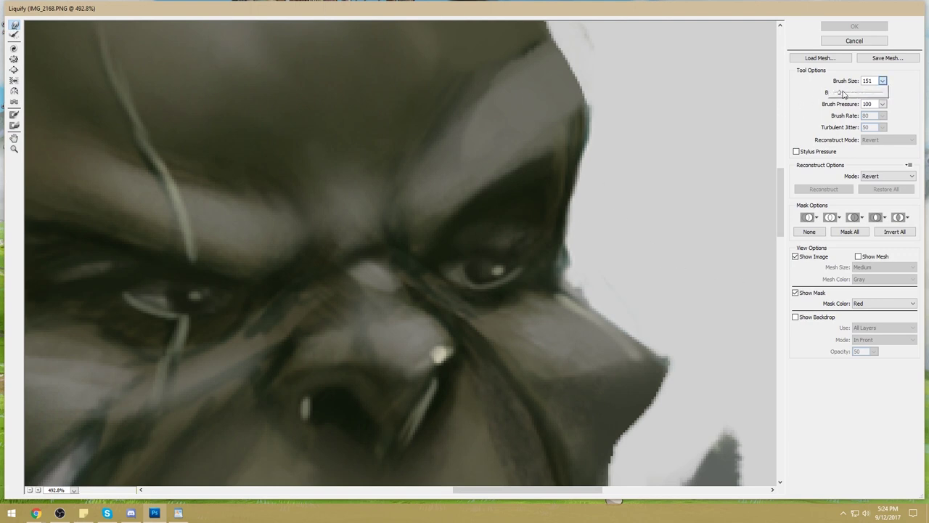
key(bracketleft)
key(bracketleft)
key(bracketleft)
key(bracketleft)
key(bracketleft)
key(bracketleft)
key(bracketleft)
key(bracketleft)
key(bracketleft)
key(bracketleft)
key(bracketleft)
key(bracketleft)
key(bracketleft)
key(bracketleft)
key(bracketleft)
mouse_move(457, 253)
mouse_down()
mouse_move(488, 244)
mouse_move(516, 260)
mouse_move(475, 247)
mouse_move(490, 239)
mouse_up()
mouse_move(469, 272)
mouse_down()
mouse_move(475, 281)
mouse_move(514, 266)
mouse_move(496, 279)
mouse_move(527, 257)
mouse_move(522, 266)
mouse_move(484, 240)
mouse_move(442, 243)
mouse_move(468, 233)
mouse_up()
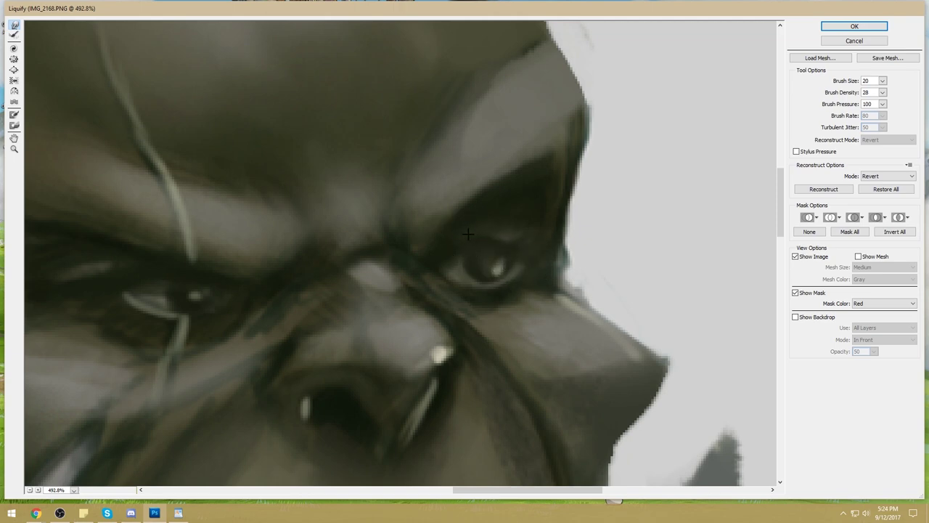
click(856, 27)
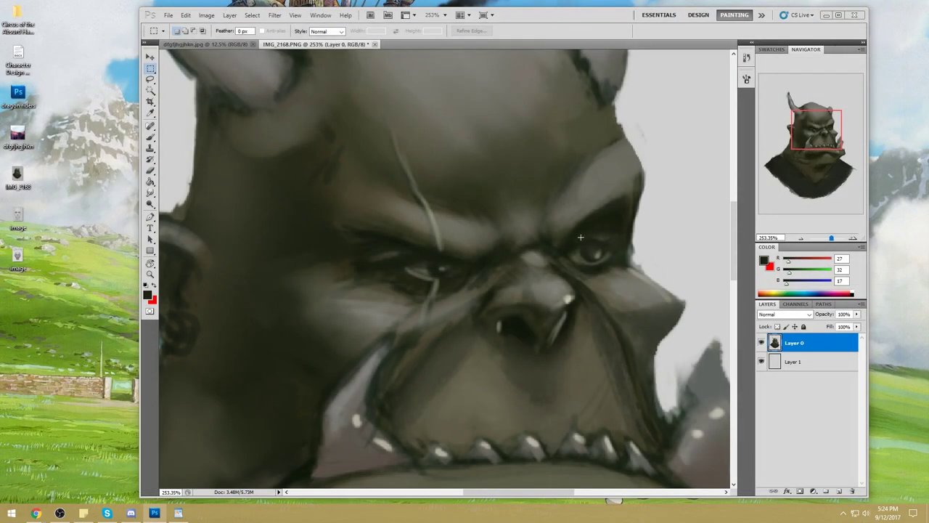
Sample the olive gray at the far eye and set the brush to 7 px, Normal mode and 100% opacity.
key(b)
alt+click(574, 242)
right_click(639, 171)
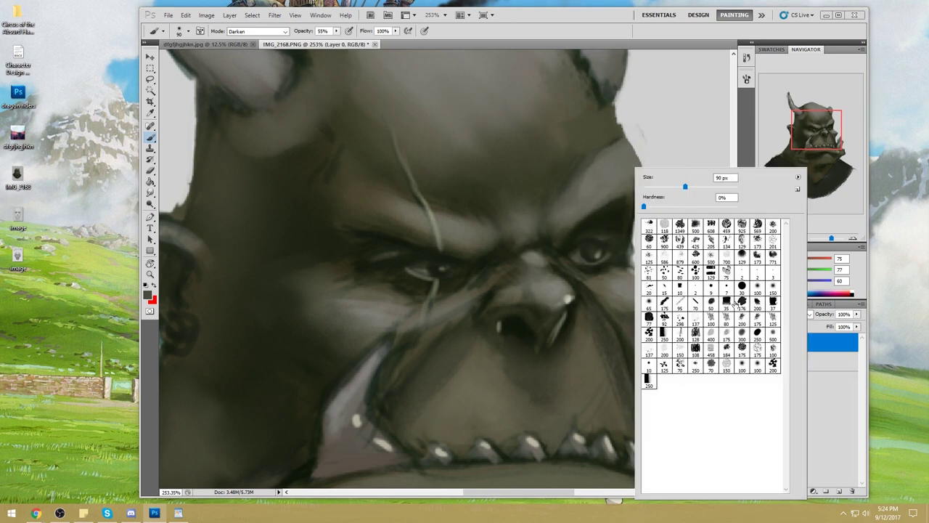
alt+click(577, 258)
key([)
key([)
key([)
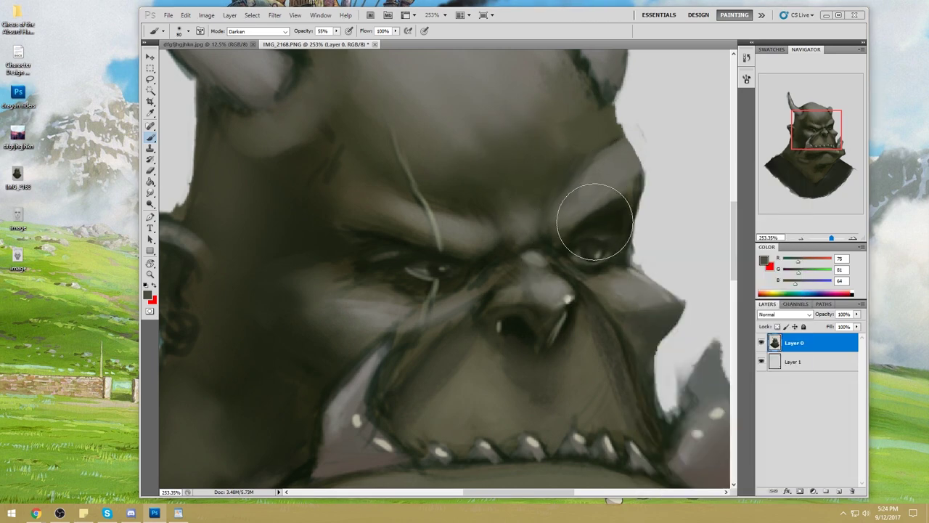
key(bracketleft)
key(bracketleft)
key(bracketleft)
key(bracketleft)
key(bracketleft)
key(bracketleft)
key(bracketleft)
key(bracketleft)
click(285, 31)
click(278, 40)
click(336, 31)
drag(337, 41, 384, 42)
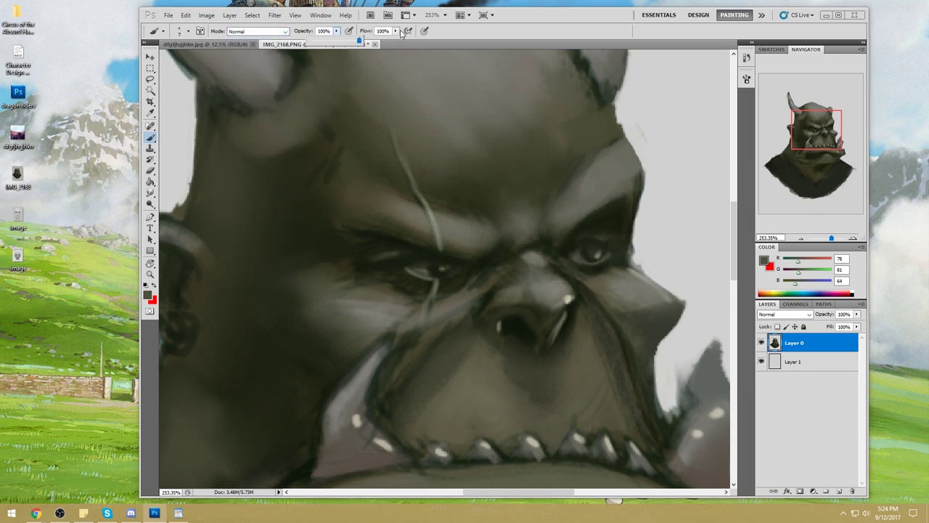
Paint the far eyeball over with the sampled olive gray using the 7 px brush.
alt+click(581, 255)
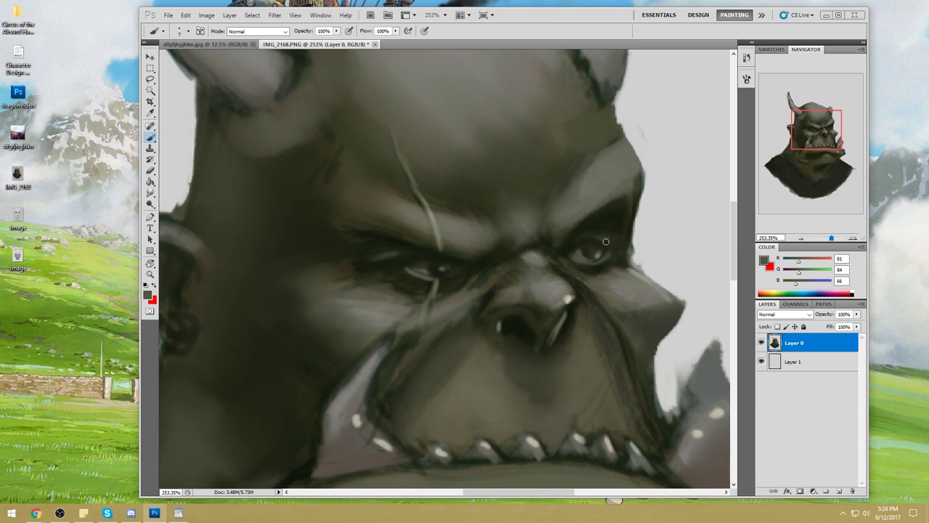
drag(595, 255, 592, 247)
key(ctrl+0)
Paint a dark pupil in the far eye with a hard 9 px round brush and a sampled dark green.
alt+click(508, 214)
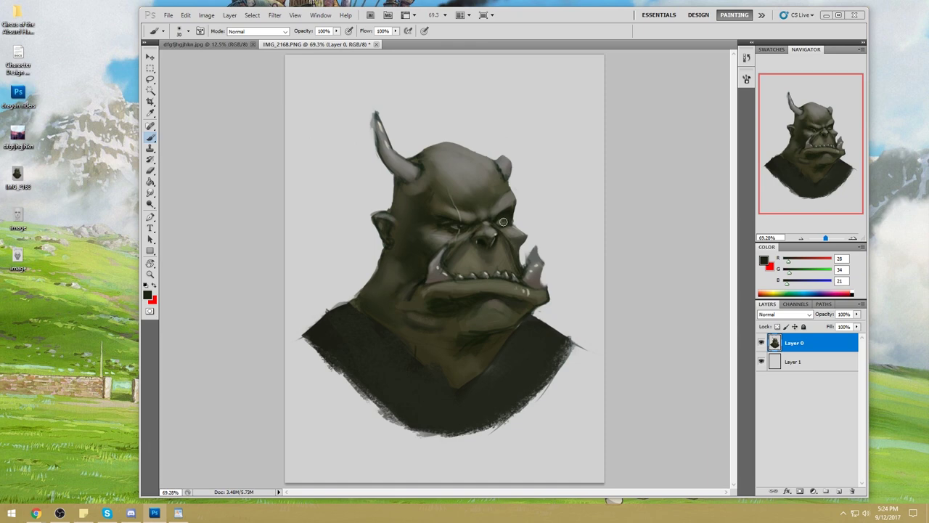
key(z)
drag(404, 172, 563, 309)
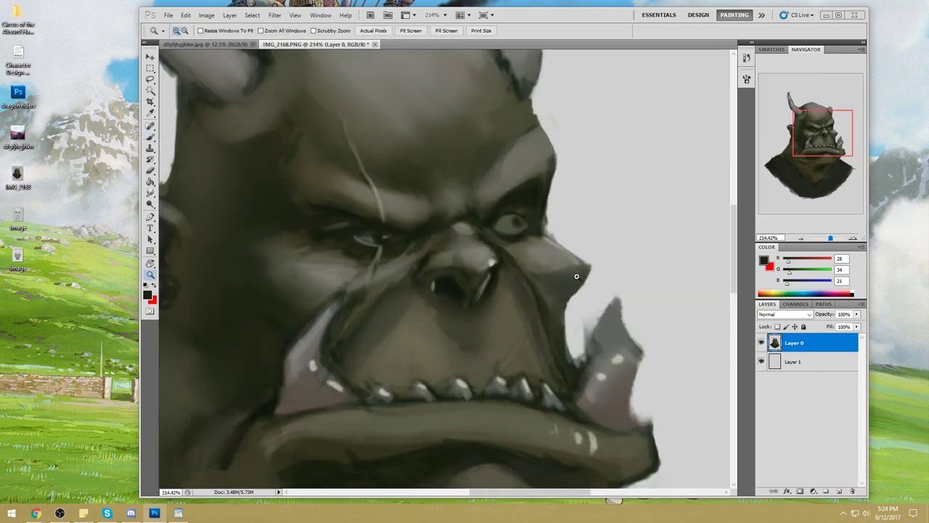
key(b)
drag(630, 291, 632, 196)
drag(630, 243, 618, 232)
right_click(625, 172)
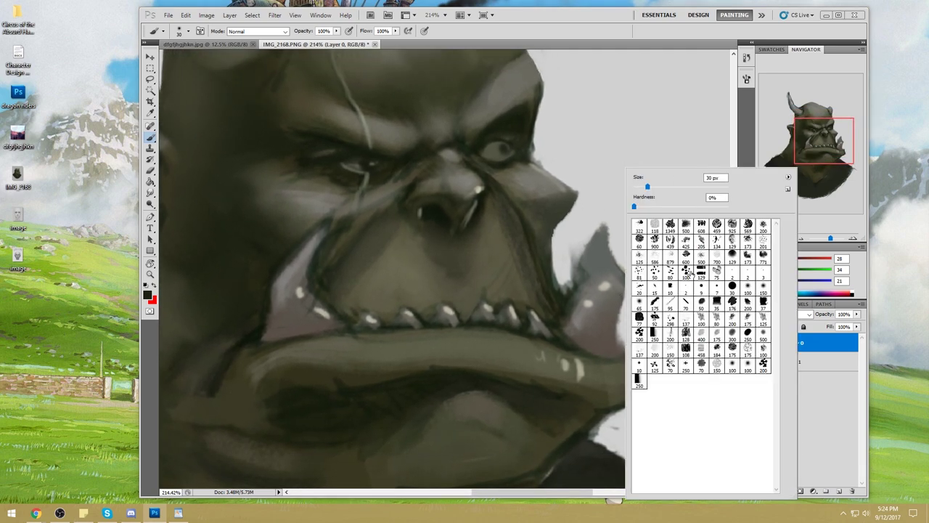
click(639, 366)
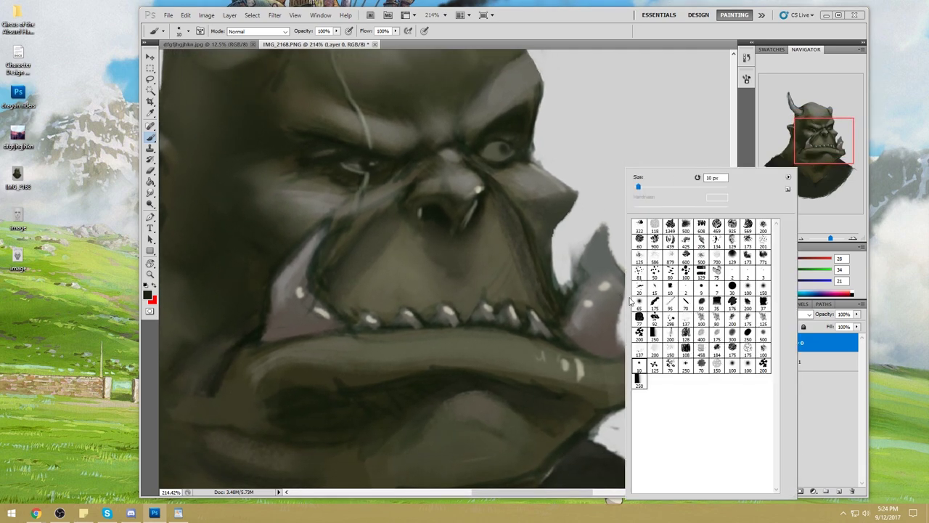
click(709, 290)
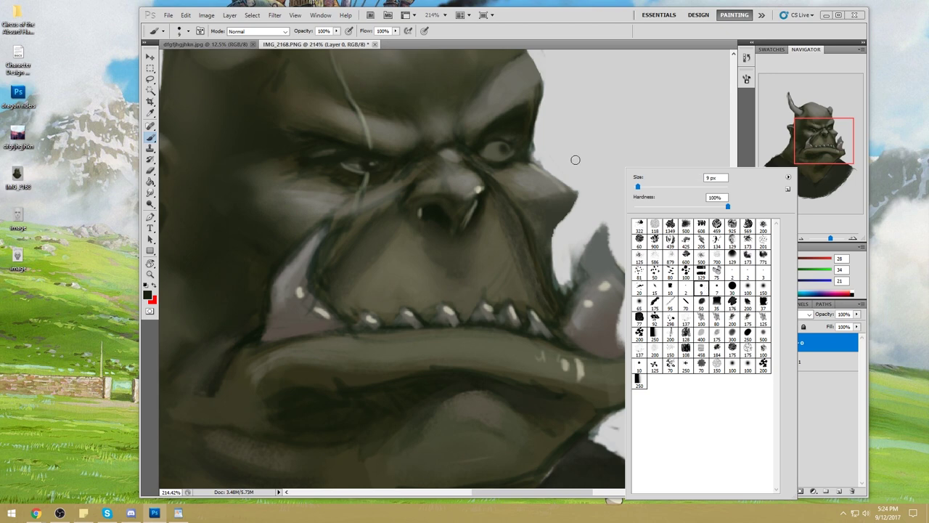
click(504, 149)
key(ctrl+z)
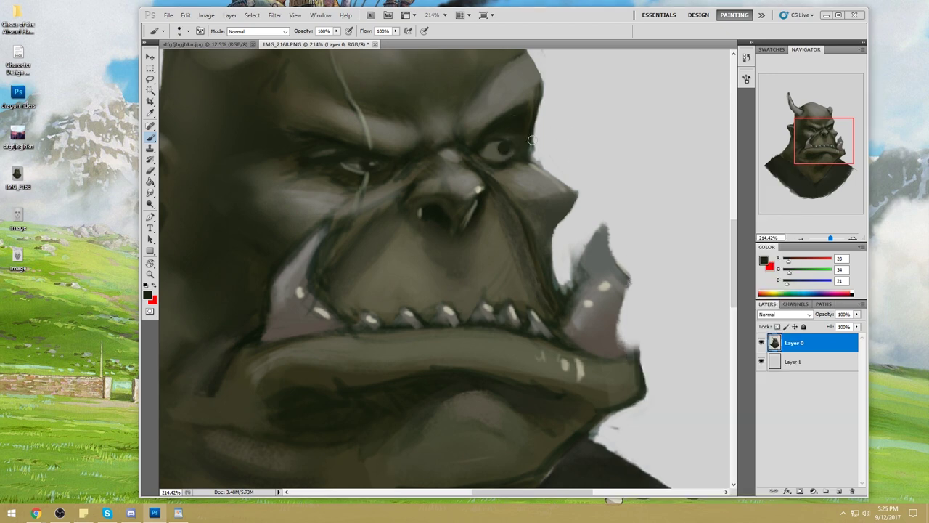
Step back the pupil painting and rework it with a soft 30 px brush at reduced opacity in sampled dark green.
key(ctrl+alt+z)
right_click(508, 135)
click(638, 253)
alt+click(499, 135)
click(336, 31)
drag(334, 40, 306, 40)
click(411, 24)
key(bracketleft)
key(bracketleft)
key(bracketleft)
key(bracketleft)
key(bracketleft)
key(bracketleft)
key(bracketleft)
Glaze sampled olive gray over the far eye at 75% opacity and undo the last stroke.
click(336, 31)
drag(340, 40, 354, 40)
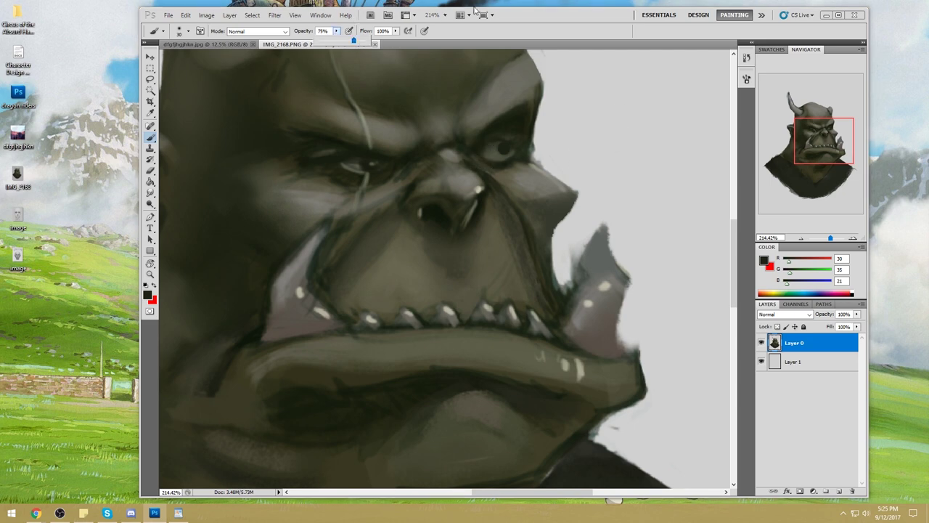
alt+click(491, 156)
drag(501, 152, 501, 148)
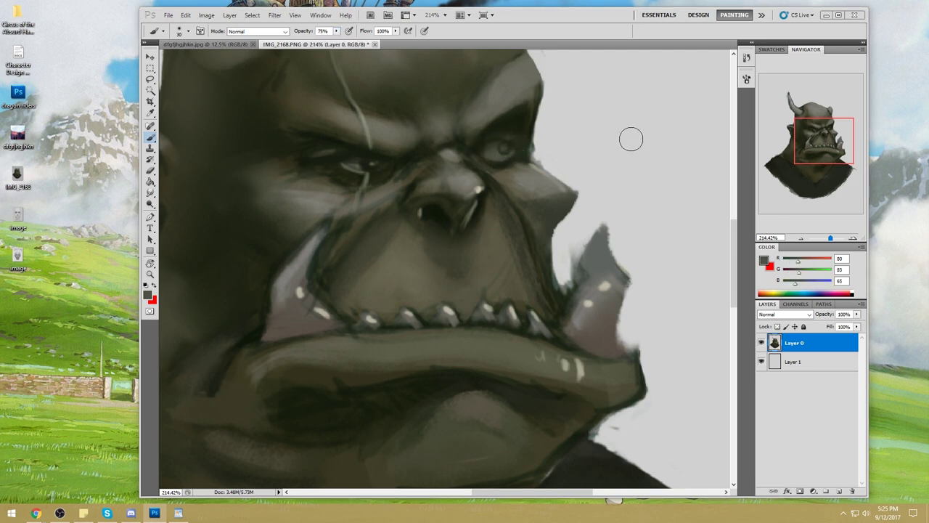
alt+click(494, 159)
key(ctrl+z)
key(ctrl+0)
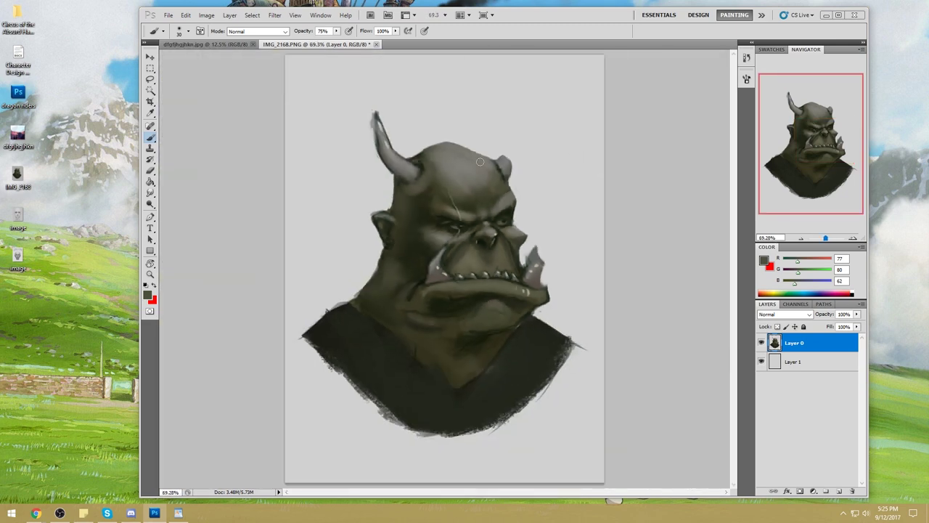
Desaturate the long horn with the Sponge tool in Desaturate mode, reducing its size from 100 to 70 px.
key(bracketright)
key(bracketright)
key(bracketright)
key(bracketright)
key(bracketright)
key(bracketright)
key(bracketright)
key(bracketright)
key(bracketright)
key(bracketright)
key(bracketright)
click(151, 204)
click(186, 223)
click(277, 31)
click(263, 41)
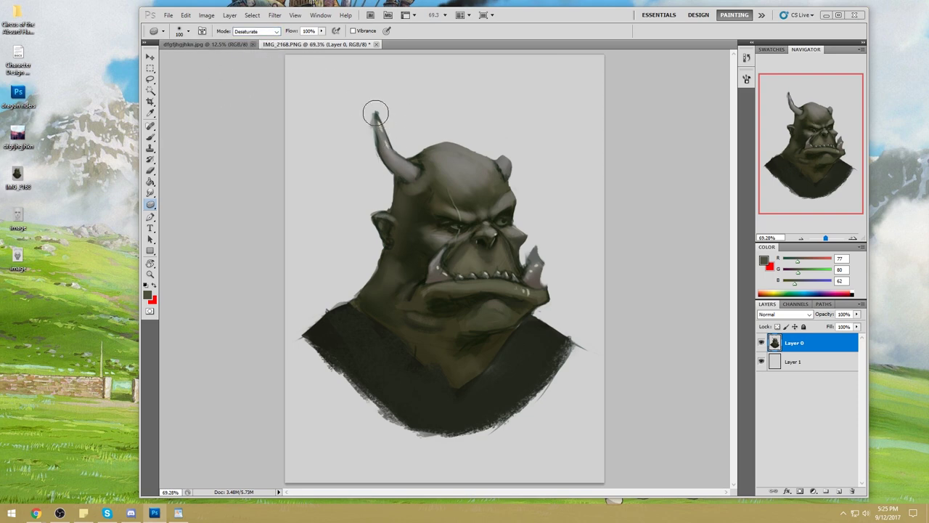
key(bracketleft)
key(bracketleft)
key(bracketleft)
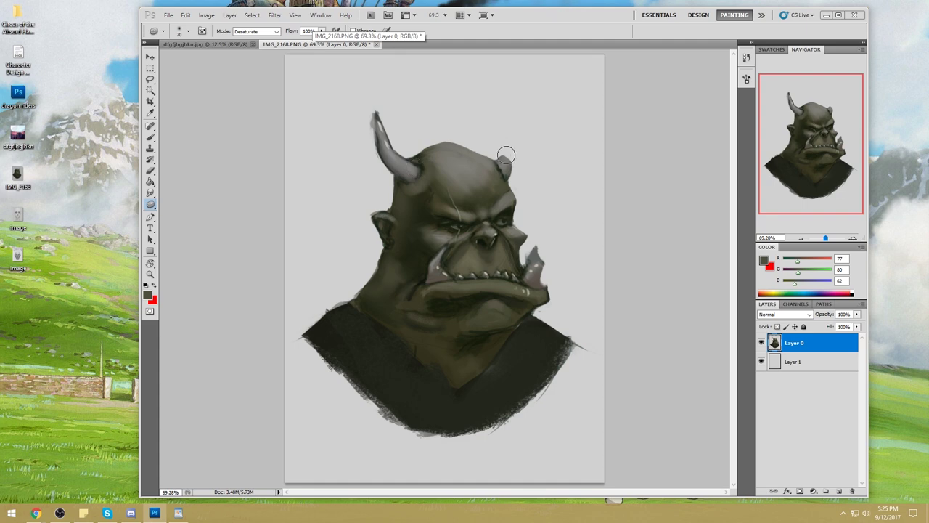
Desaturate the short horn, tusks and teeth with a smaller Sponge tool.
key(bracketleft)
key(bracketleft)
key(bracketleft)
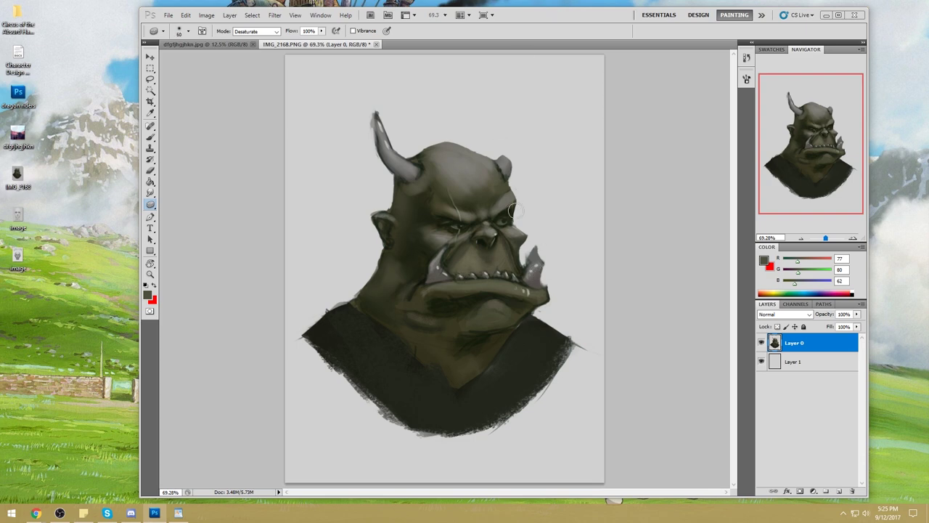
key(bracketright)
key(bracketright)
key(bracketright)
key(bracketright)
key(bracketright)
key(bracketright)
key(bracketleft)
key(bracketleft)
key(bracketleft)
drag(503, 246, 506, 245)
Lasso the far edge of the forehead above the brow, paint it with background gray 209, 209, 209, and deselect.
click(150, 193)
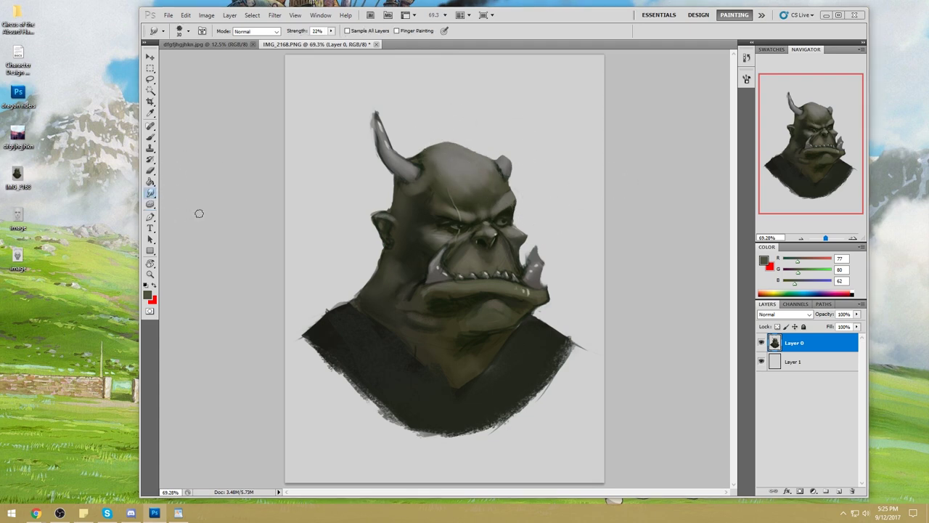
key(l)
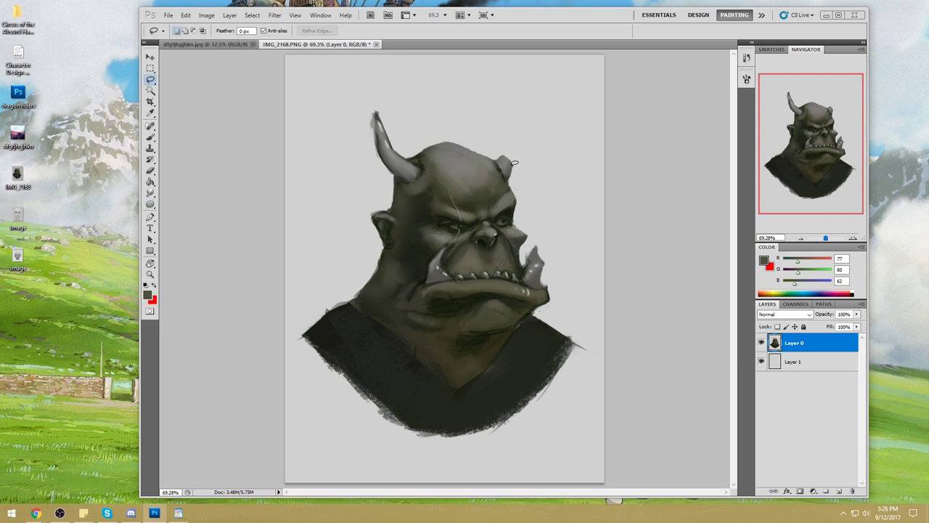
mouse_move(519, 203)
mouse_down()
mouse_move(519, 166)
mouse_move(509, 190)
mouse_up()
key(b)
alt+click(414, 72)
key(0)
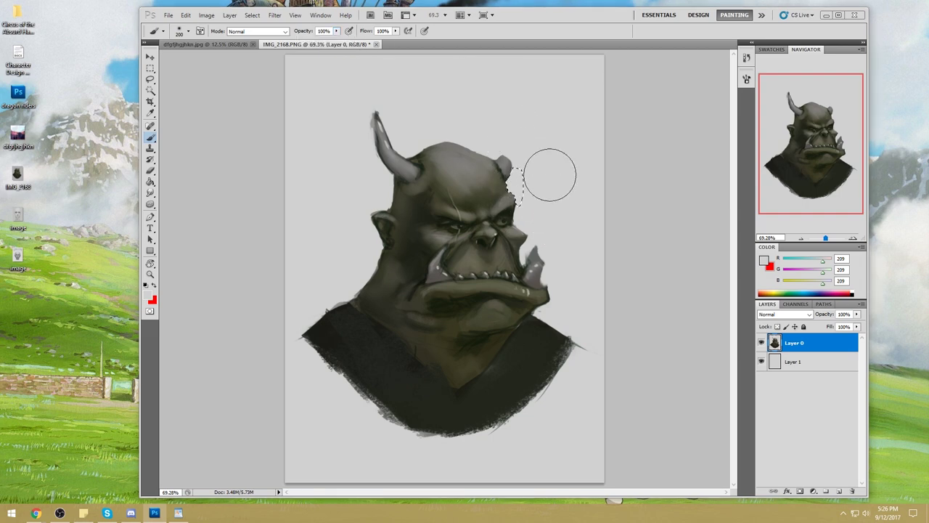
key(m)
right_click(509, 218)
click(523, 220)
Shade the area between nose and upper teeth with a small textured brush, using sampled dark olive and a lighter skin gray.
key(b)
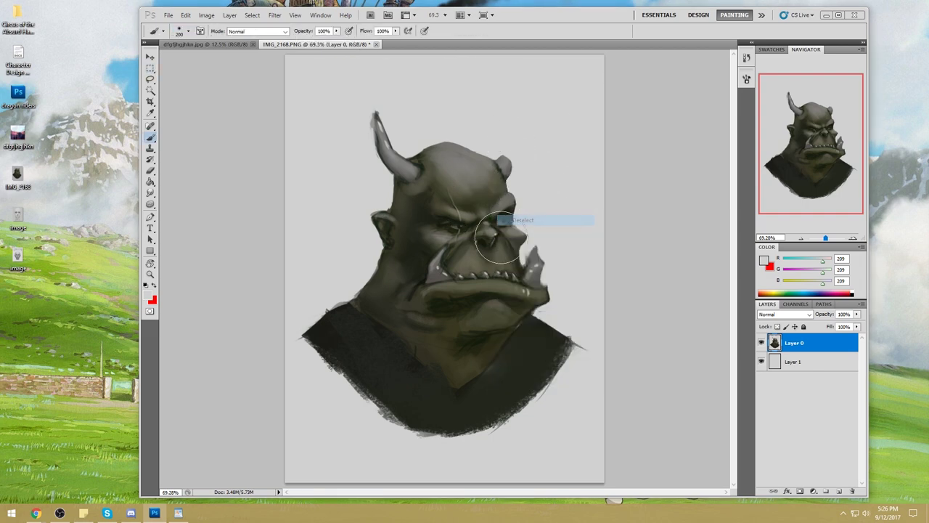
right_click(543, 196)
click(629, 315)
key([)
click(607, 115)
alt+click(491, 254)
key(bracketleft)
key(bracketleft)
key(bracketleft)
key(bracketleft)
drag(492, 237, 484, 275)
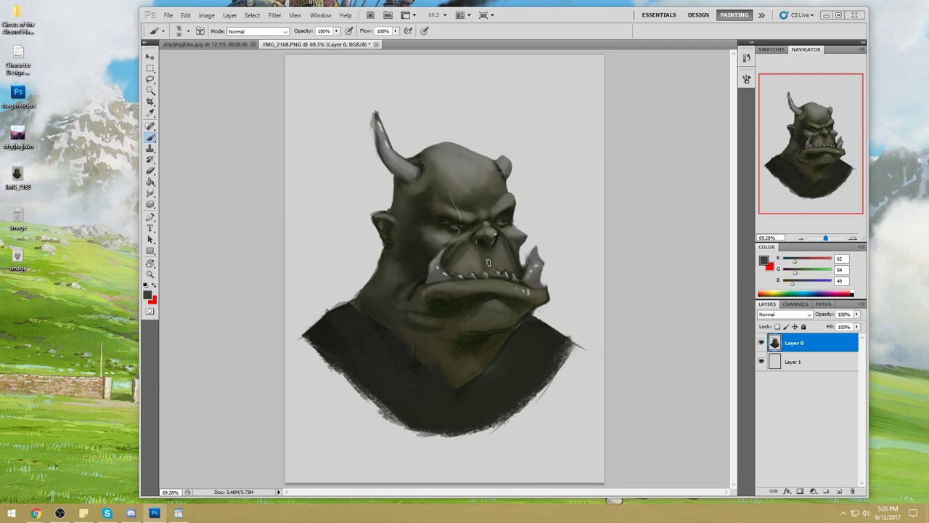
alt+click(466, 172)
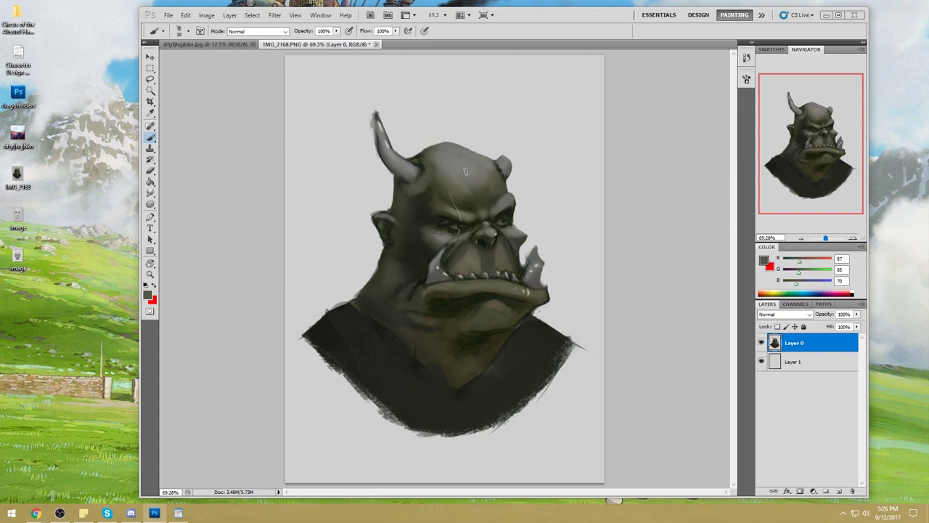
alt+click(477, 255)
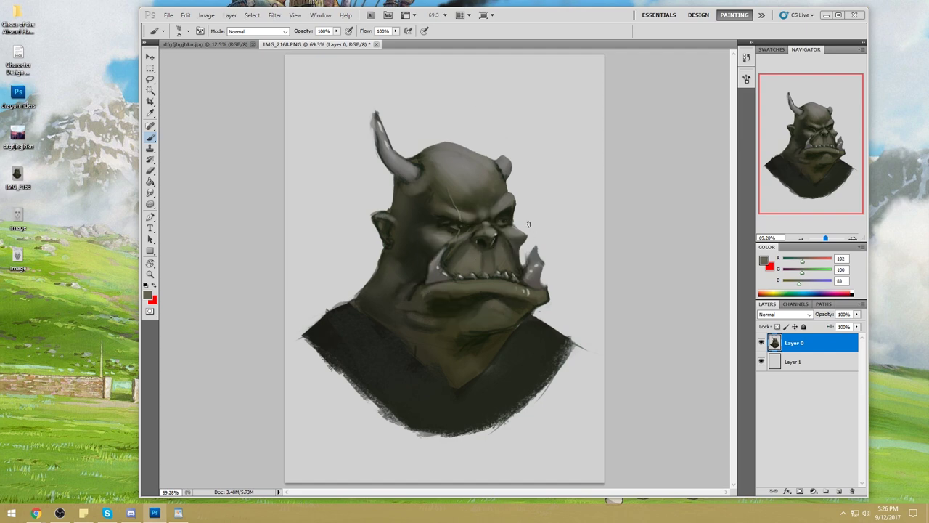
Tint the eyes with gray-teal 143, 160, 157 using the textured brush in Color blend mode.
click(258, 32)
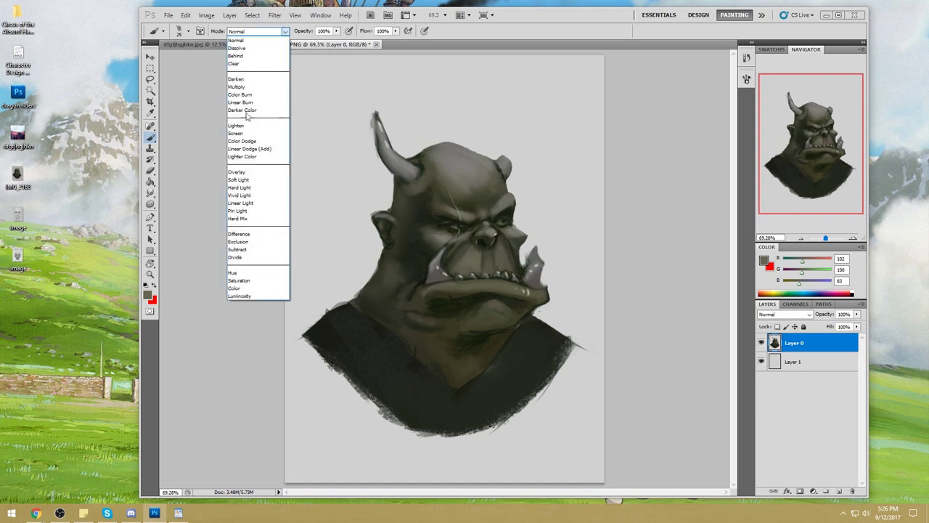
click(247, 291)
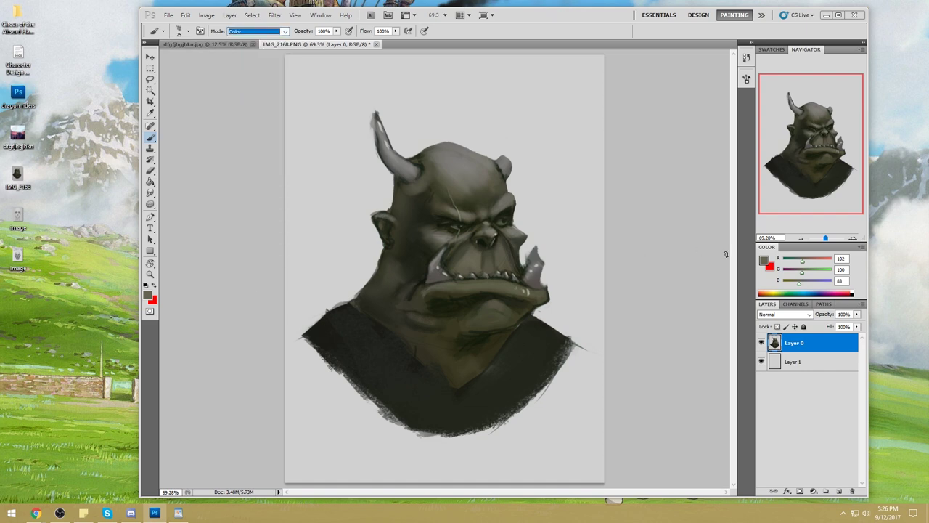
click(764, 261)
drag(759, 199, 760, 174)
drag(683, 173, 634, 153)
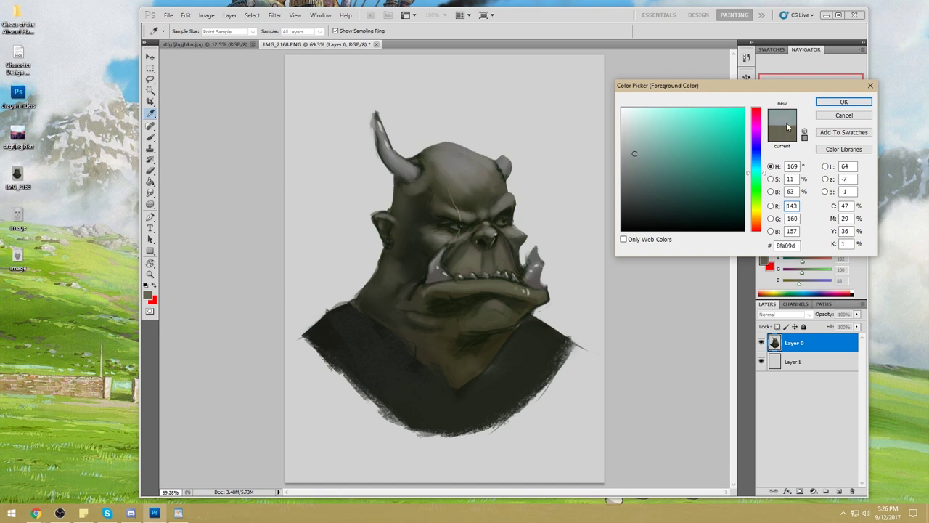
click(844, 101)
key(z)
drag(546, 266, 410, 177)
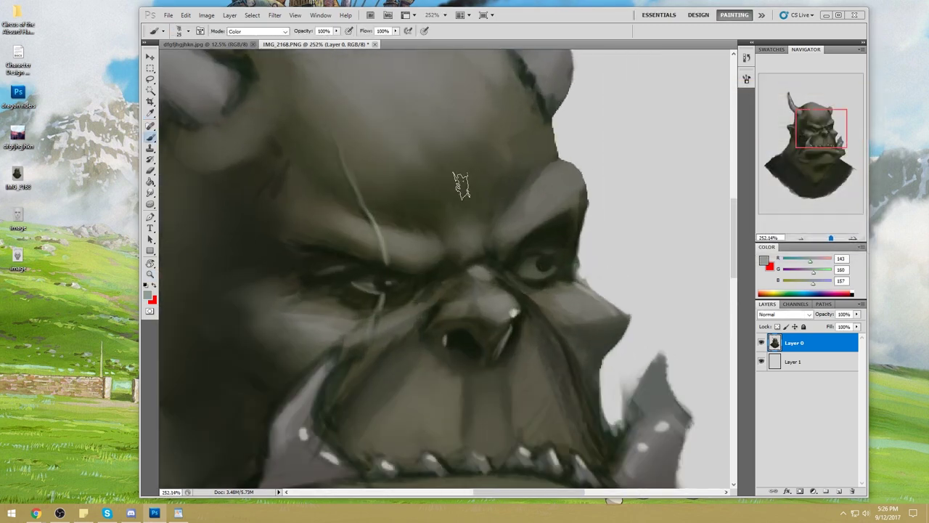
key(b)
key(ctrl+0)
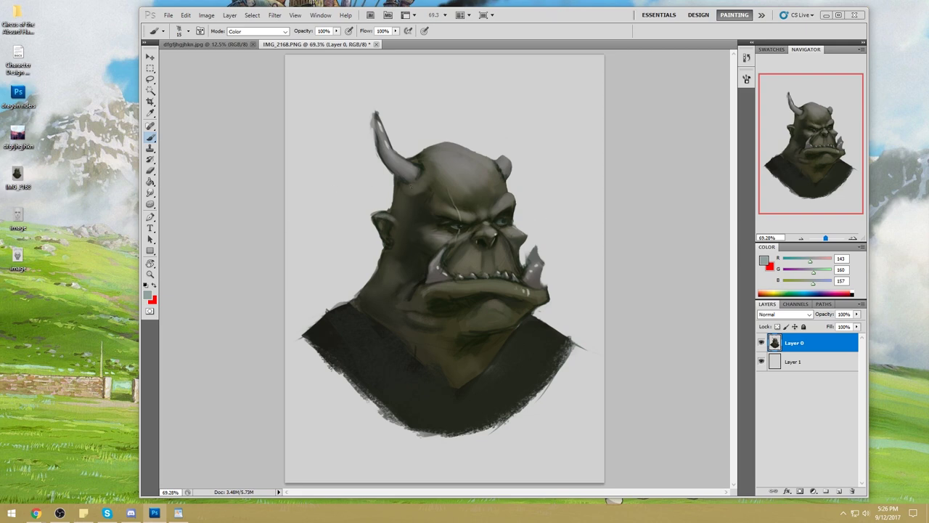
Clear any selection and desaturate the area around the eyes with the Sponge tool reduced to 50 px.
key(m)
right_click(500, 201)
click(538, 165)
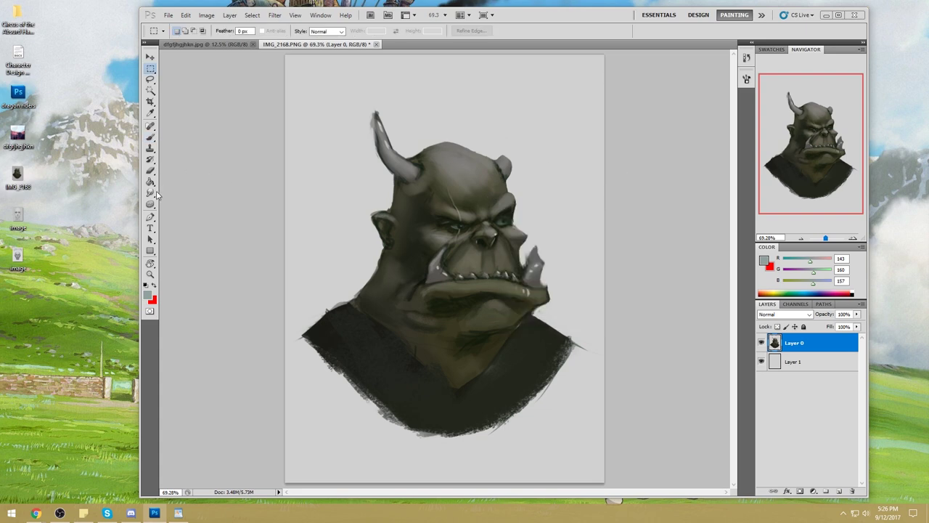
drag(150, 204, 198, 223)
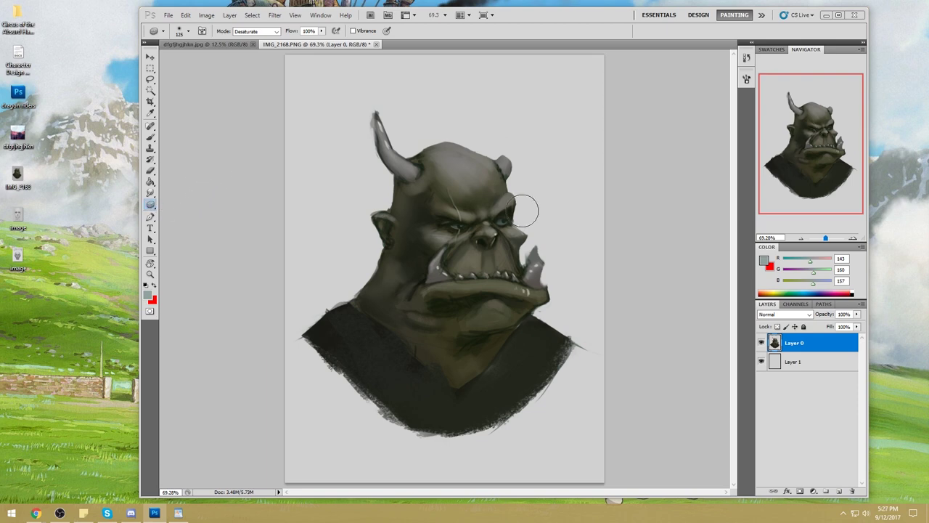
key(bracketleft)
key(bracketleft)
key(bracketleft)
key(bracketleft)
key(bracketleft)
key(bracketleft)
Tint the forehead with green 67, 99, 78 using a soft round brush in Color mode at 35% opacity.
click(765, 261)
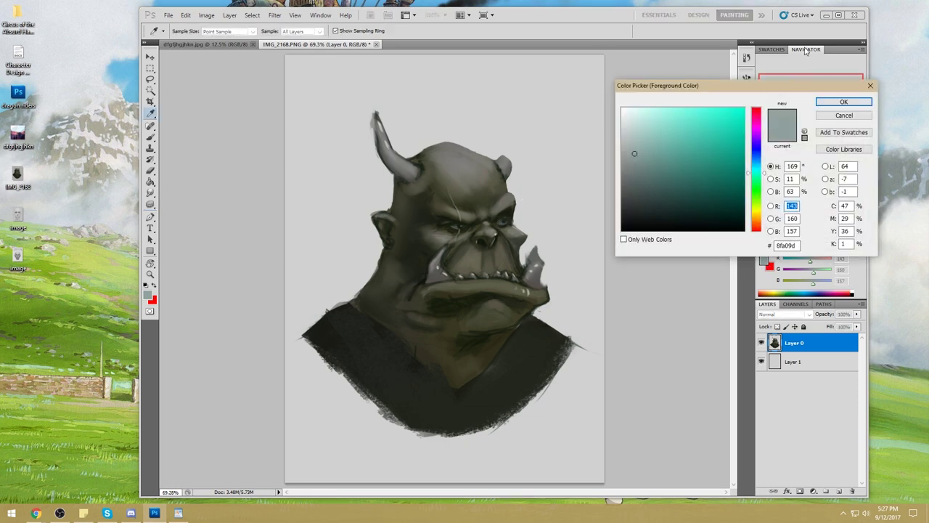
mouse_move(763, 175)
mouse_down()
mouse_move(763, 206)
mouse_move(765, 193)
mouse_move(777, 200)
mouse_move(766, 174)
mouse_move(762, 195)
mouse_move(762, 186)
mouse_up()
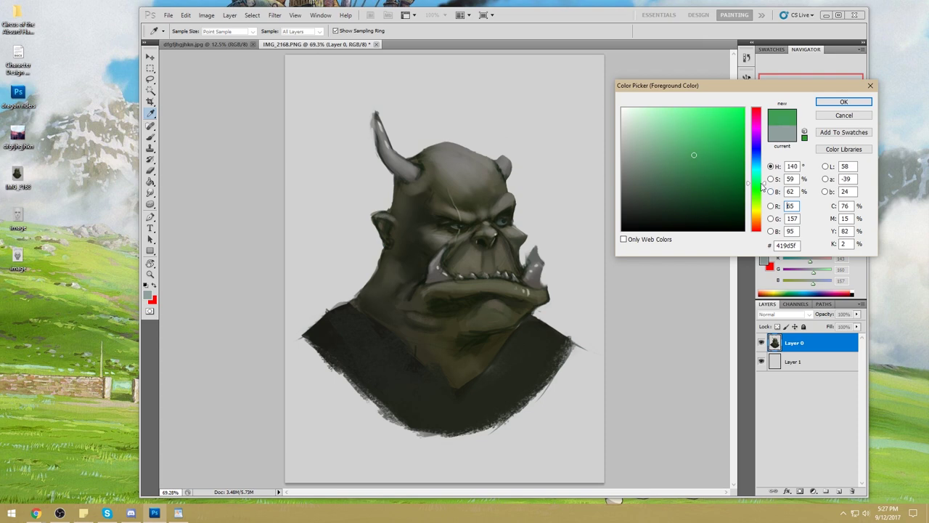
mouse_move(723, 175)
mouse_down()
mouse_move(674, 191)
mouse_move(659, 184)
mouse_up()
click(824, 103)
key(o)
key(b)
right_click(608, 182)
click(605, 283)
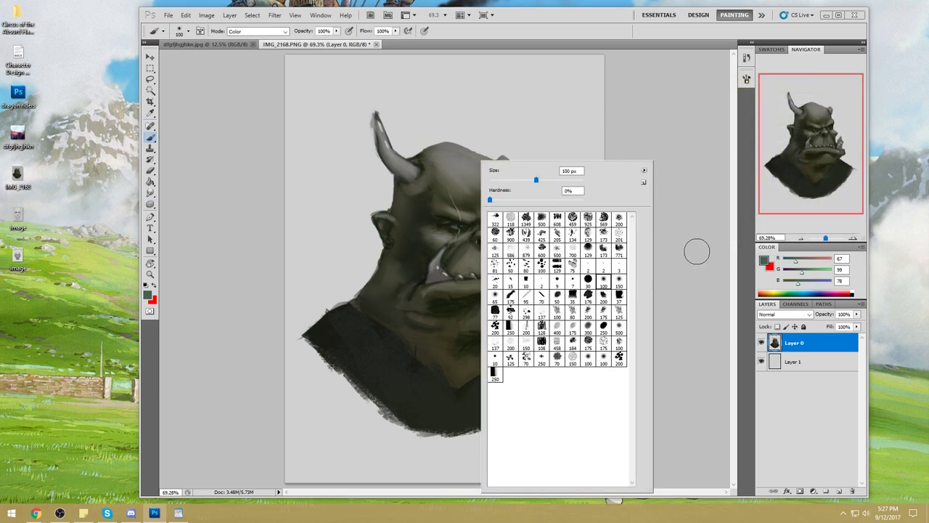
click(670, 240)
key(bracketright)
key(bracketright)
key(bracketright)
key(bracketright)
key(bracketright)
key(bracketright)
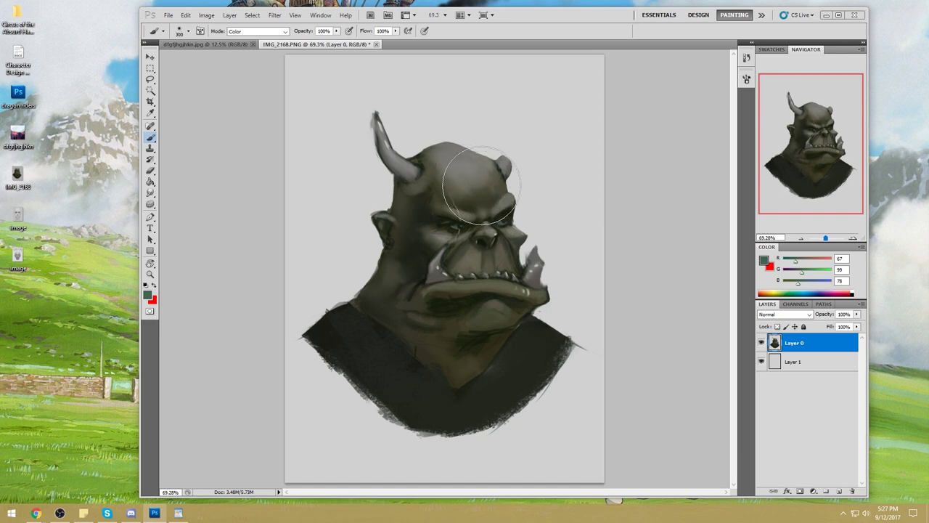
click(337, 31)
drag(334, 41, 295, 41)
click(228, 106)
key(bracketleft)
key(bracketleft)
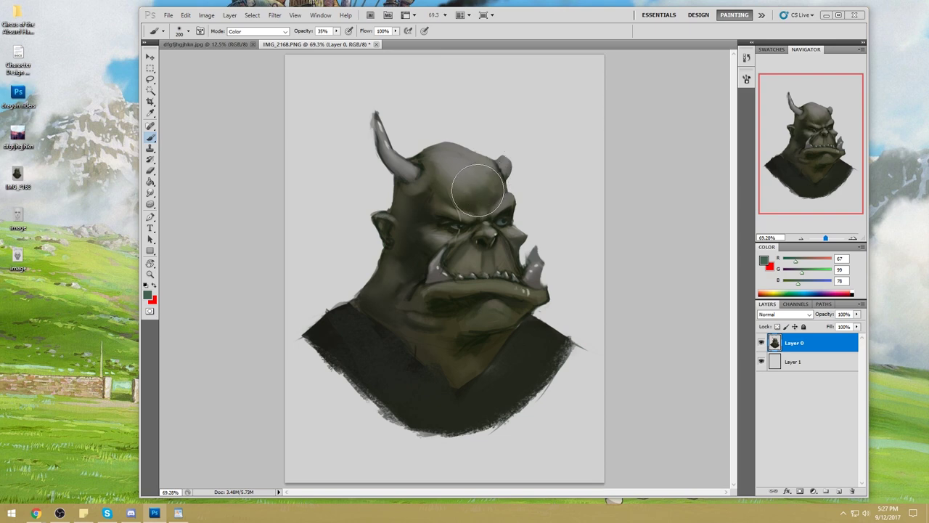
key(bracketleft)
Tint the nose, cheek and lower lip with darker green 59, 80, 67 using the 175 px brush in Color mode.
key(i)
click(764, 260)
mouse_move(663, 186)
mouse_down()
mouse_move(635, 186)
mouse_move(646, 195)
mouse_up()
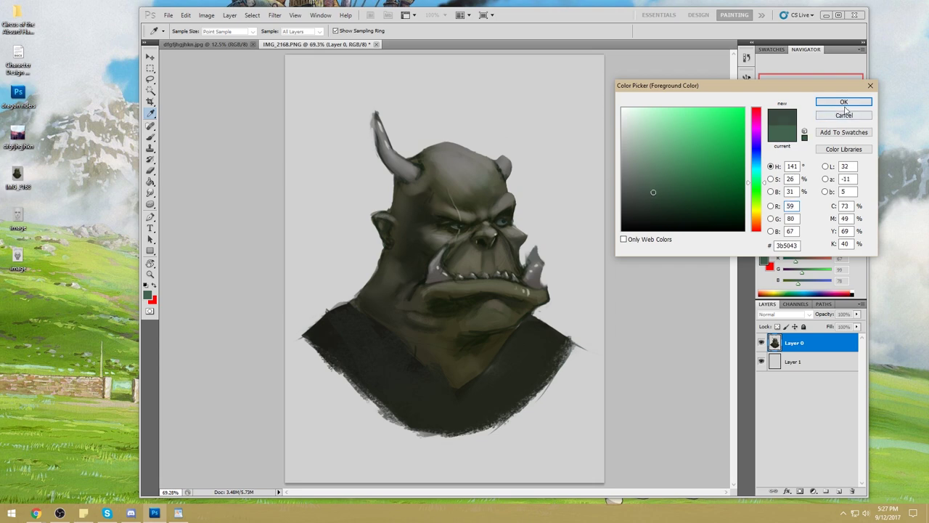
click(844, 103)
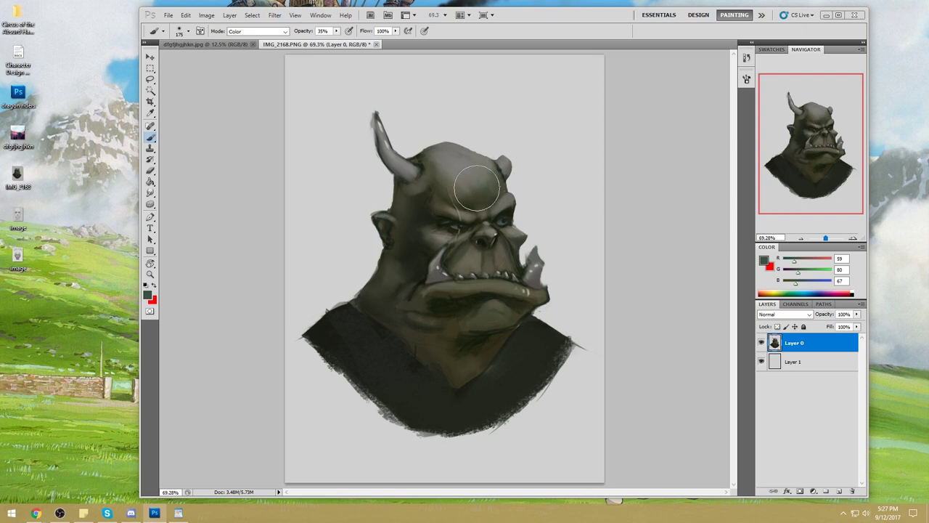
mouse_move(523, 234)
mouse_down()
mouse_move(454, 240)
mouse_move(491, 236)
mouse_up()
mouse_move(462, 286)
mouse_down()
mouse_move(484, 283)
mouse_move(444, 286)
mouse_move(528, 290)
mouse_up()
Paint a soft glow over the top of the head with cream 250, 248, 231 in Normal mode, using a 400 px brush.
click(764, 260)
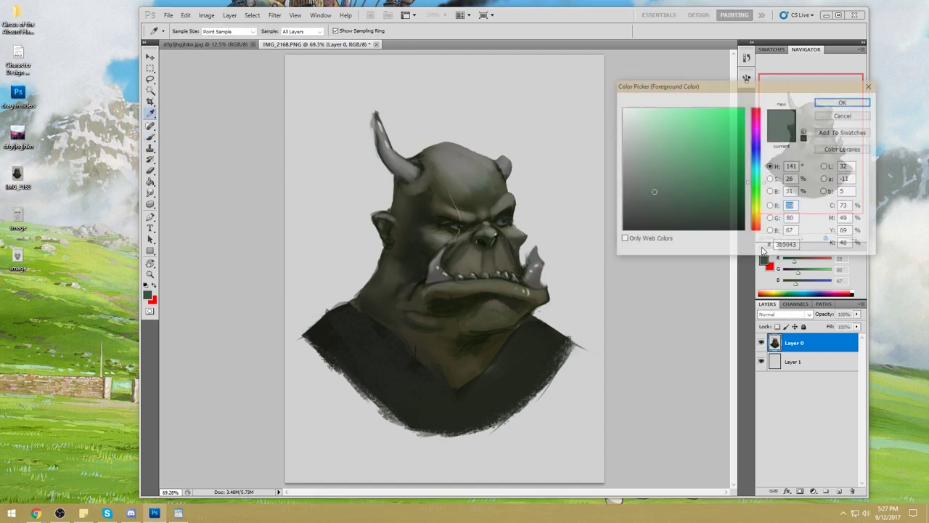
click(759, 217)
click(635, 111)
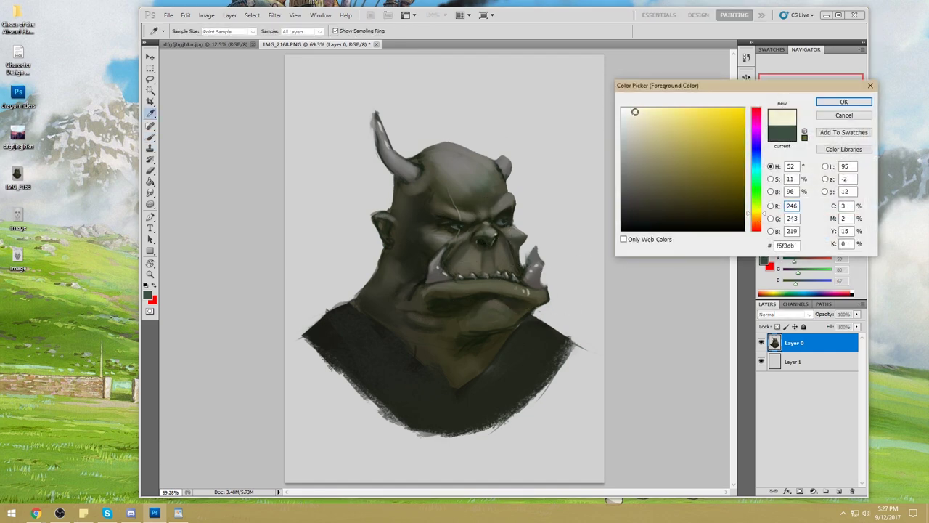
click(843, 101)
key(b)
click(258, 32)
click(247, 35)
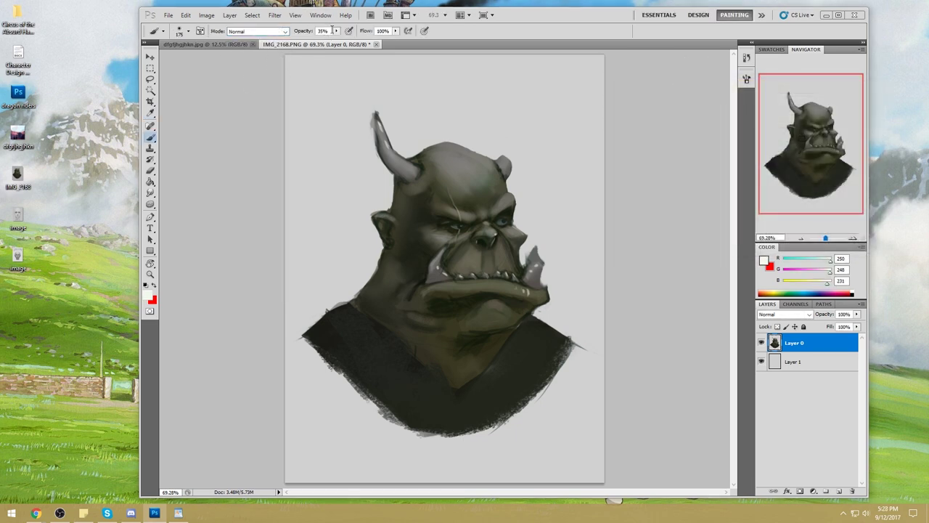
key(bracketright)
key(bracketright)
key(bracketright)
key(bracketright)
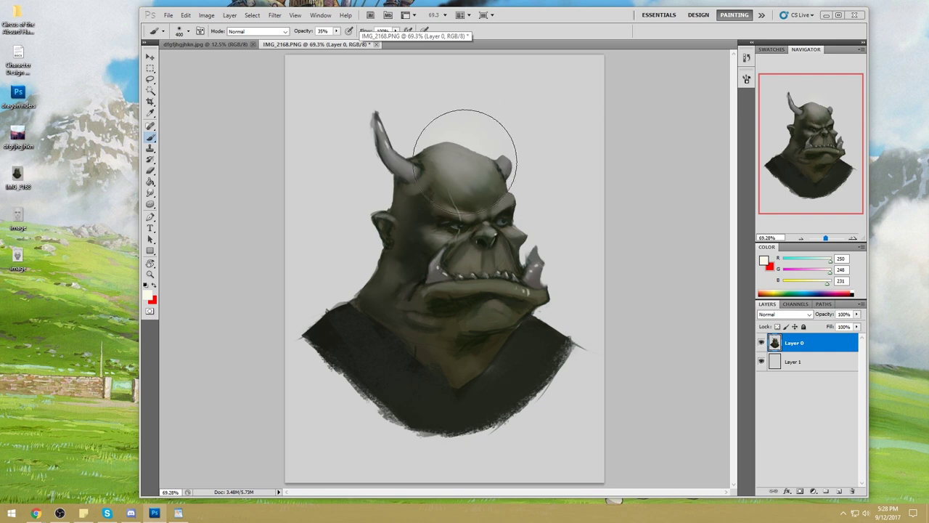
Try a cream highlight stroke beside the far cheek with a 175 px brush and undo it.
key(bracketleft)
key(bracketleft)
key(bracketleft)
key(bracketleft)
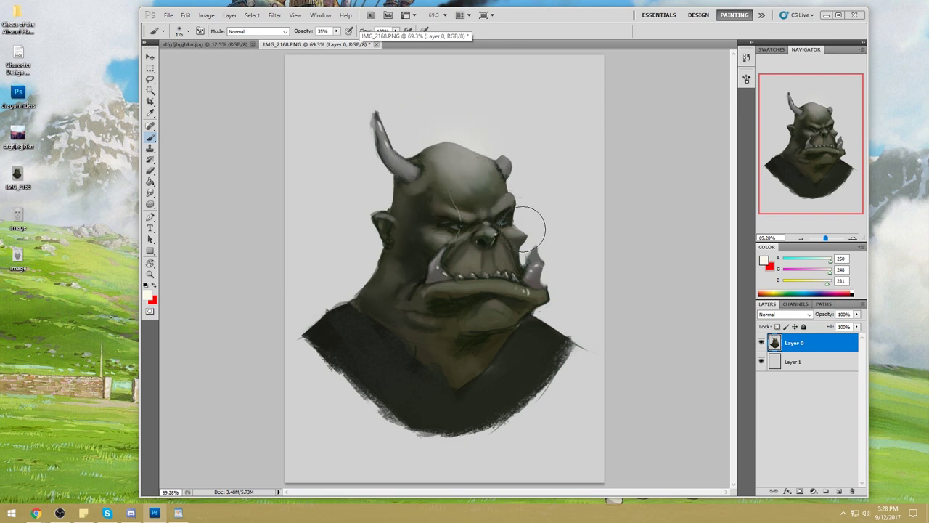
mouse_move(551, 212)
mouse_down()
mouse_move(572, 228)
mouse_move(595, 250)
mouse_up()
key(ctrl+z)
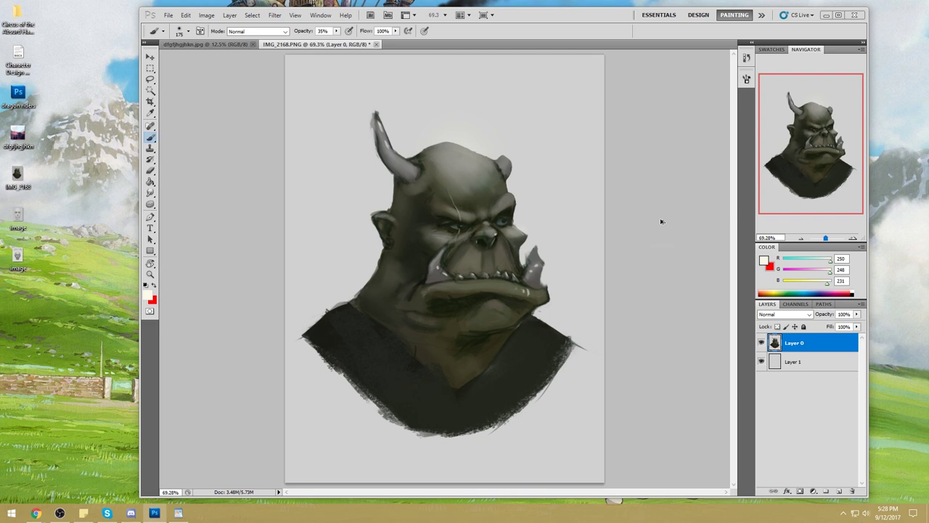
Select the background with the Magic Wand, invert the selection to the orc, and hide the selection edges.
click(150, 90)
click(566, 377)
right_click(557, 243)
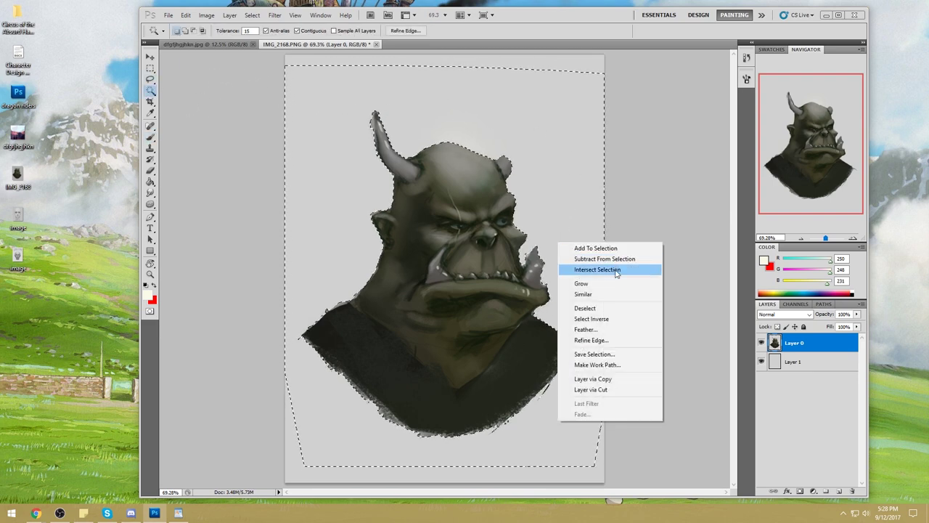
click(591, 318)
key(ctrl+h)
key(b)
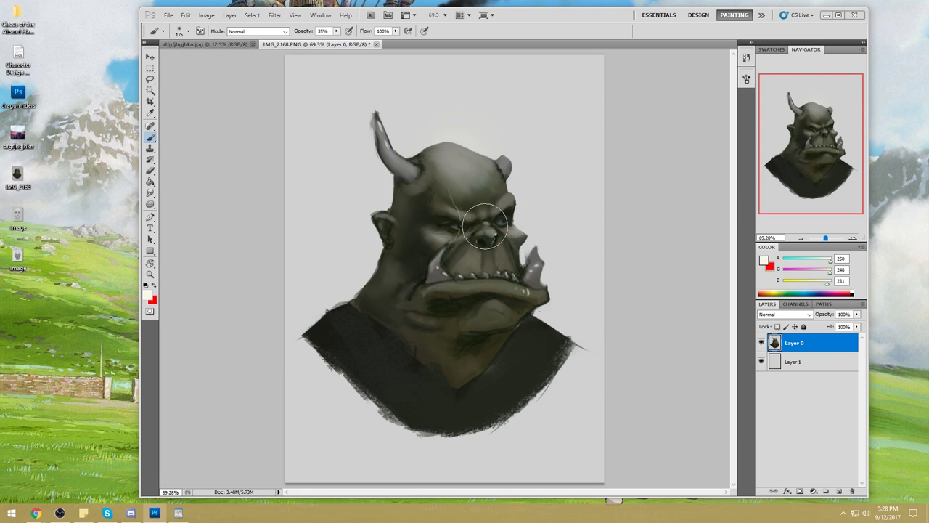
Brush a soft cream highlight over the top of the head and the long horn at 35% opacity.
key(bracketleft)
key(bracketleft)
key(bracketleft)
key(bracketright)
key(bracketright)
key(bracketright)
key(bracketright)
key(bracketright)
key(bracketright)
mouse_move(453, 151)
mouse_down()
mouse_move(385, 106)
mouse_move(412, 166)
mouse_move(377, 116)
mouse_up()
Repaint the long horn smoothly at 100% opacity with a 70 px brush and sampled gray 161, 159, 154.
key(bracketleft)
key(bracketleft)
key(bracketleft)
drag(337, 31, 371, 45)
drag(409, 164, 389, 141)
key(bracketleft)
key(bracketleft)
key(bracketleft)
key(ctrl+alt+z)
alt+click(395, 153)
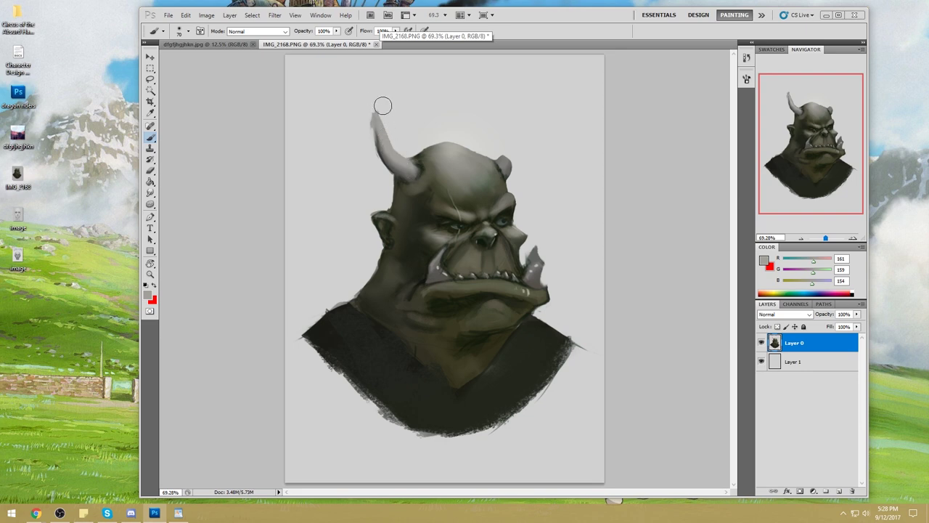
Shade the long horn with a textured brush and gray 97, 96, 94, and blend it with the Smudge tool at 22% strength.
right_click(471, 133)
click(563, 284)
click(693, 245)
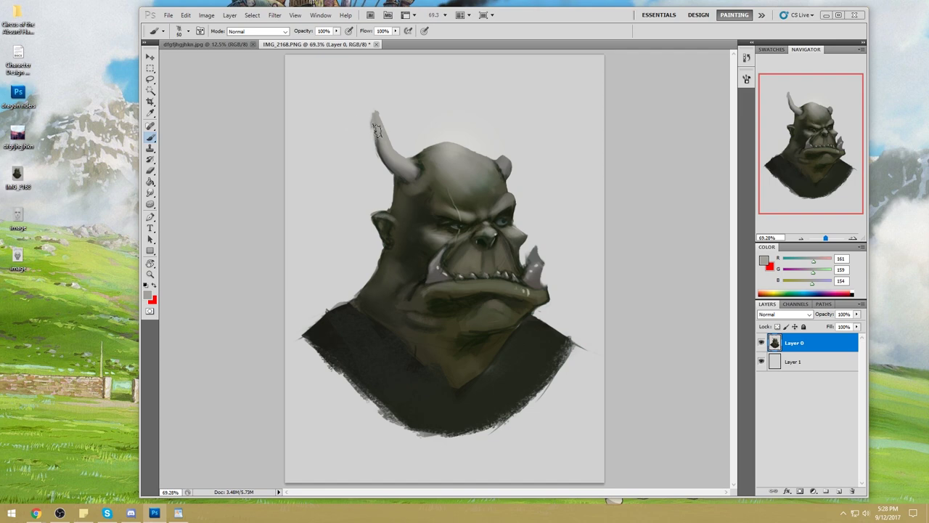
alt+click(385, 159)
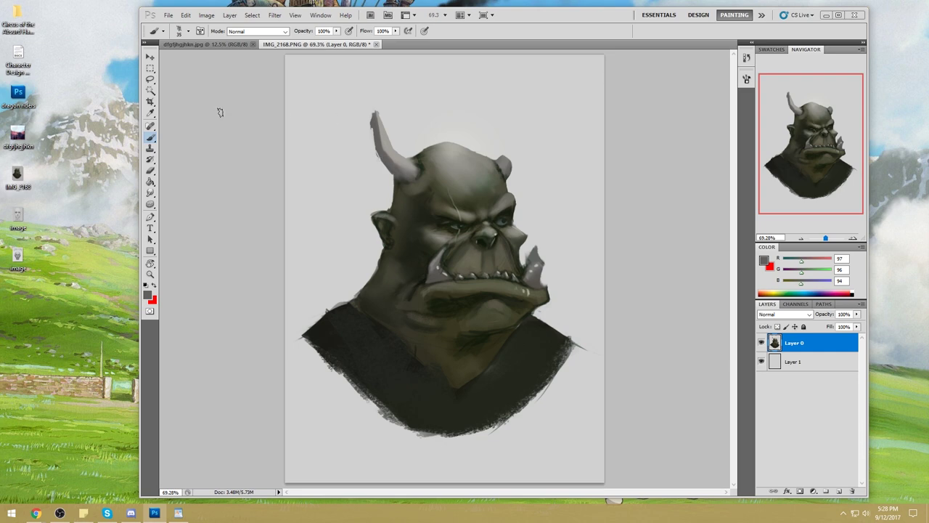
drag(151, 198, 193, 209)
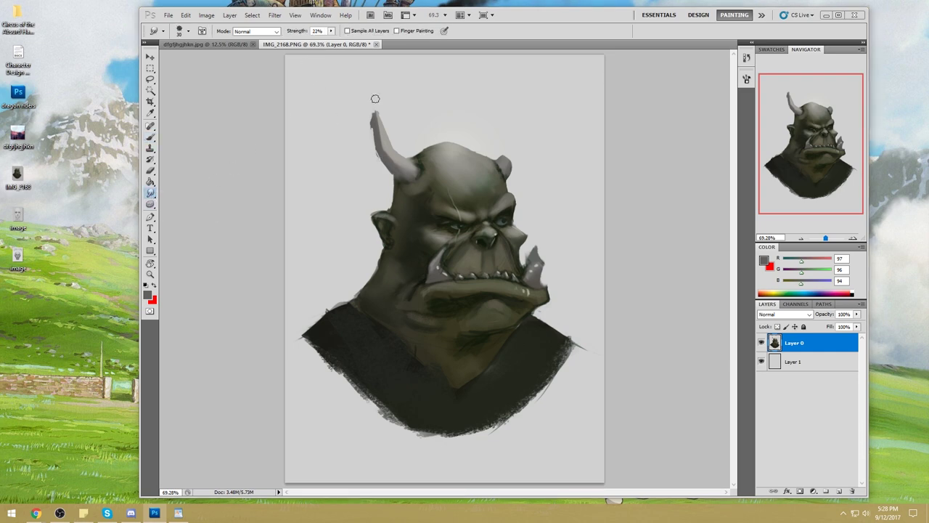
key(bracketleft)
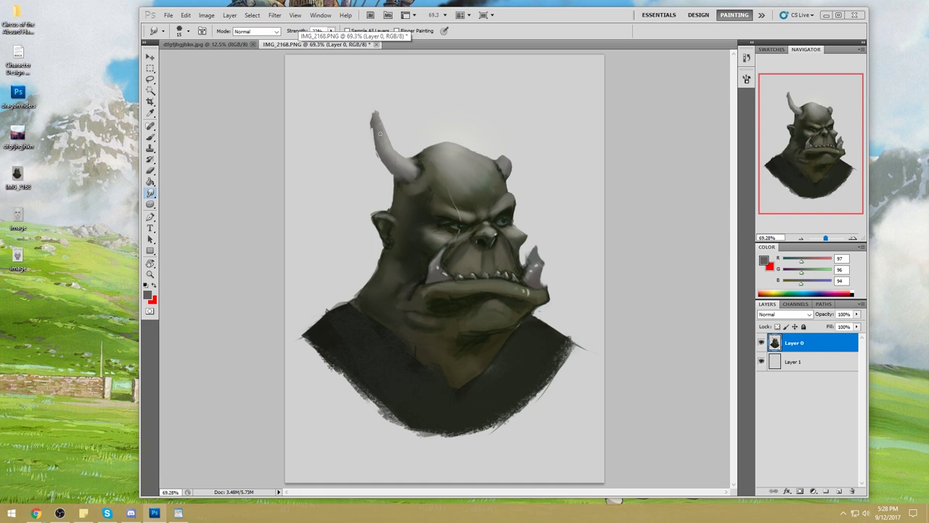
Shade the base of the long horn with the textured brush, replacing a too-dark stroke with sampled gray 81, 80, 75.
key(b)
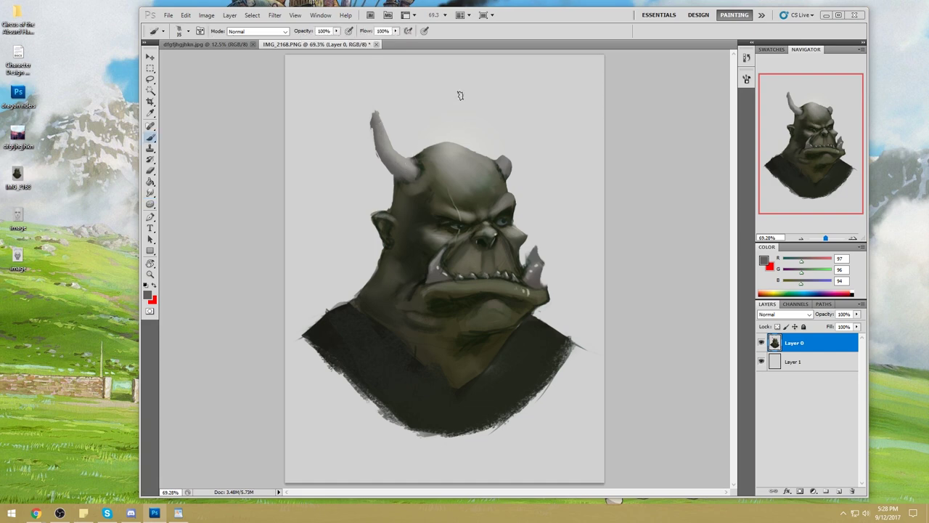
alt+click(408, 163)
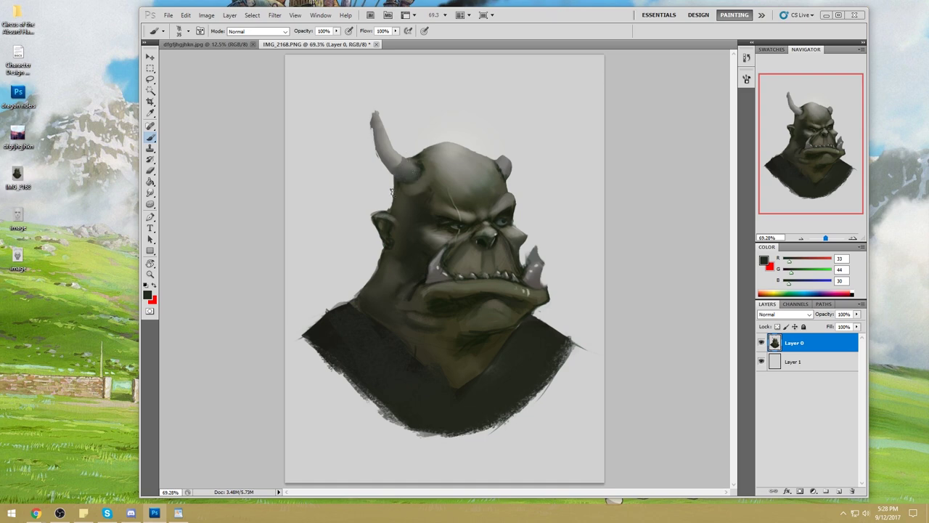
key(ctrl+z)
alt+click(427, 173)
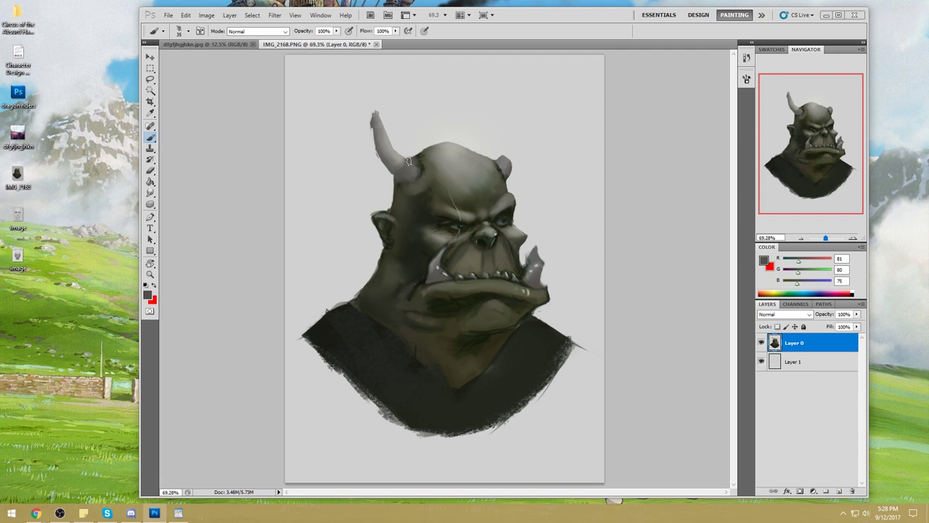
Lasso and clean up the outline between the long horn's base and the head, deselect, and sample background gray 209, 209, 209.
key(l)
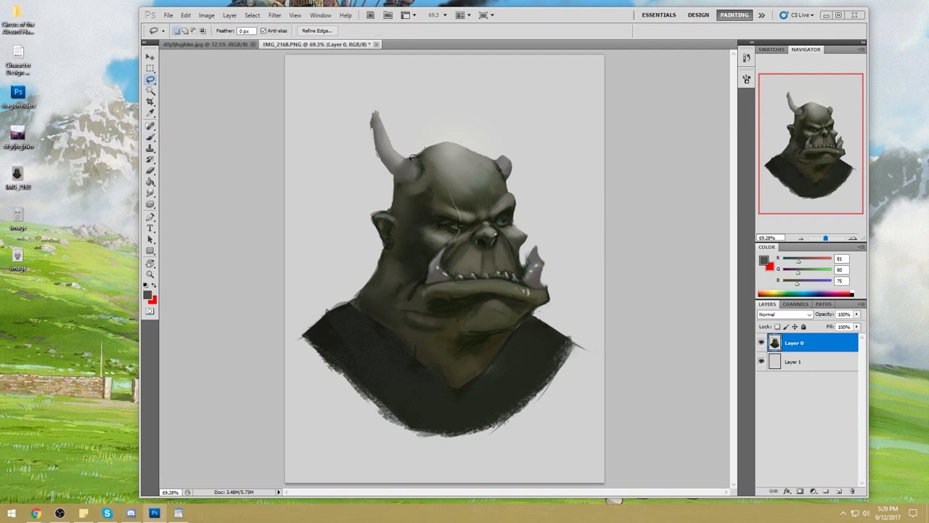
drag(439, 134, 406, 154)
key(shift)
key(ctrl+d)
key(b)
alt+click(424, 141)
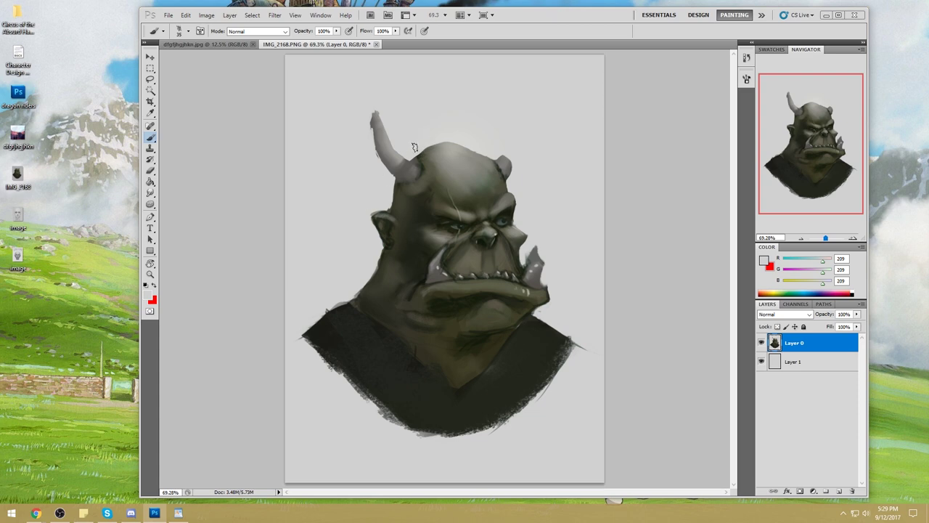
Clear any selection and adjust the skin's color saturation with an enlarged Sponge tool.
key(m)
right_click(456, 158)
click(476, 165)
click(150, 204)
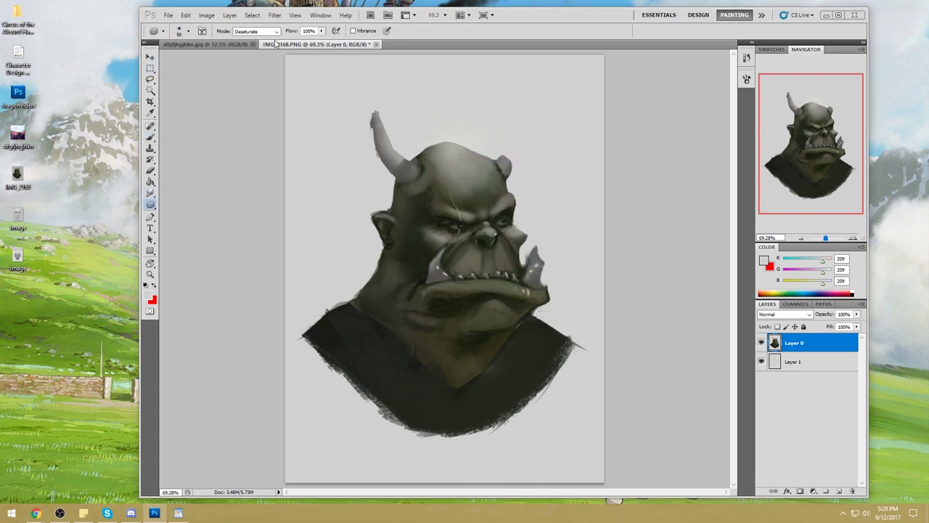
key(bracketright)
key(bracketright)
key(bracketright)
key(bracketright)
key(bracketright)
Choose a soft round brush, enlarge it to 300 px, and sample dark green 43, 44, 26 from the head's shaded side.
key(b)
right_click(484, 194)
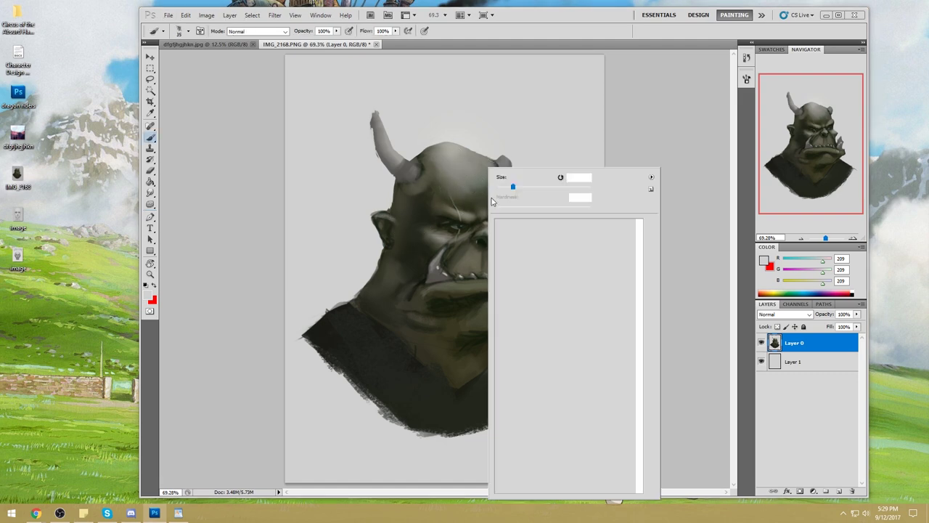
double_click(612, 289)
key(bracketright)
key(bracketright)
key(bracketright)
key(bracketright)
key(bracketright)
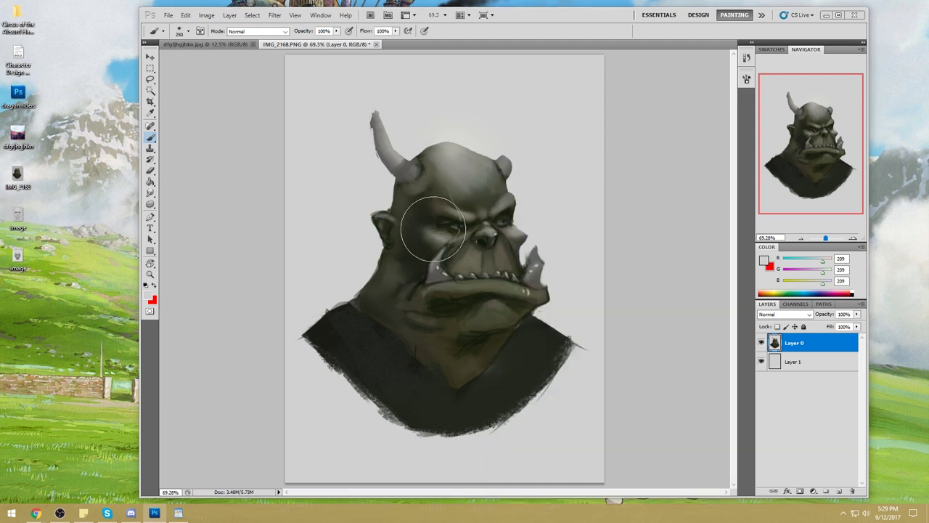
alt+click(398, 184)
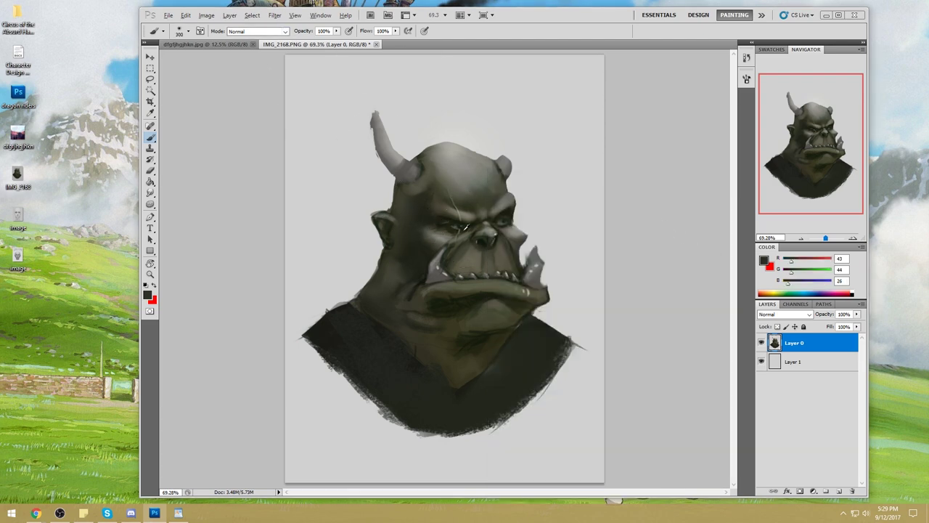
Darken the face's shaded side around the eye and cheek with a 175 px soft brush at 48% opacity in dark green 32, 36, 22.
key(bracketleft)
key(bracketleft)
key(bracketleft)
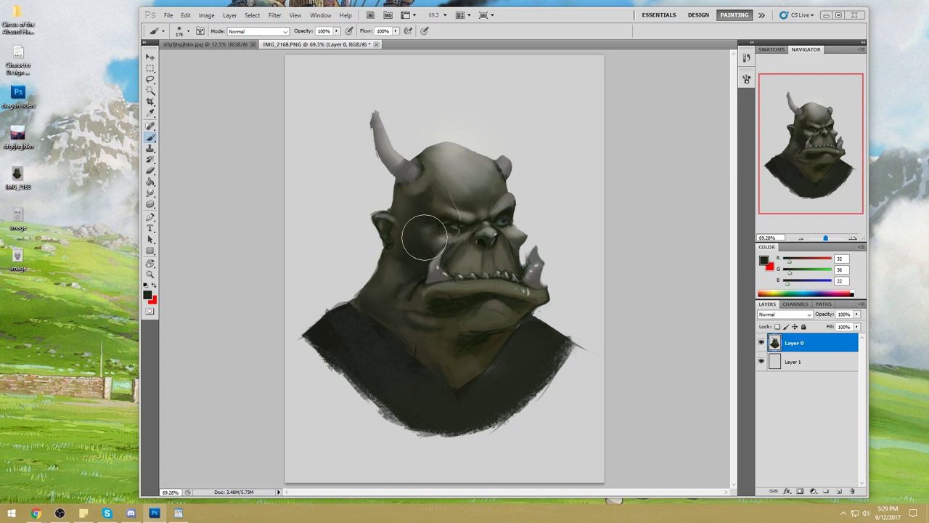
click(336, 30)
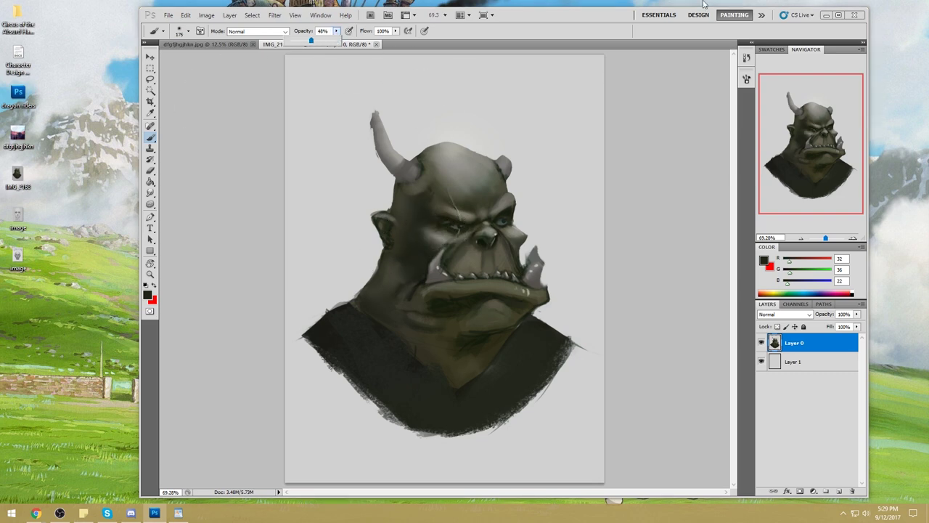
click(446, 229)
drag(428, 236, 435, 223)
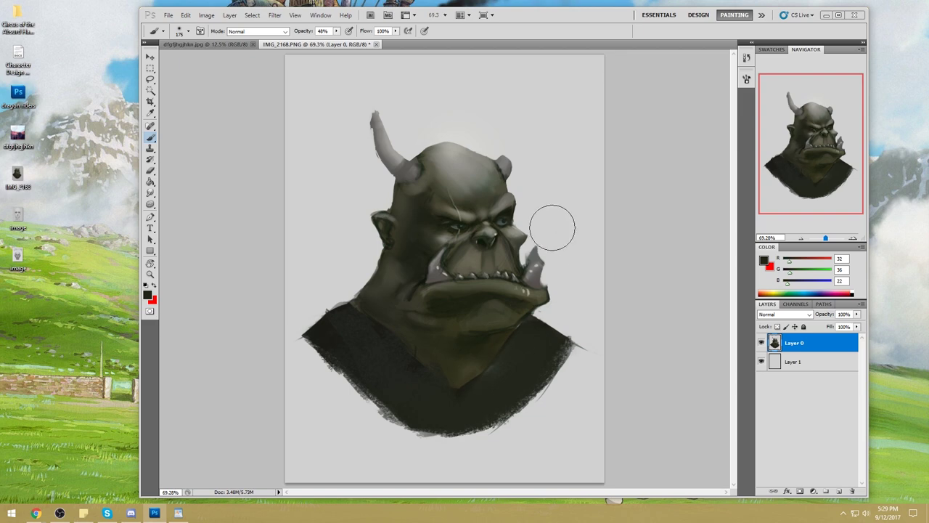
Lasso the chin below the lower lip, paint a highlight in sampled gray 145, 145, 135, deselect, and switch to the Smudge tool.
key(l)
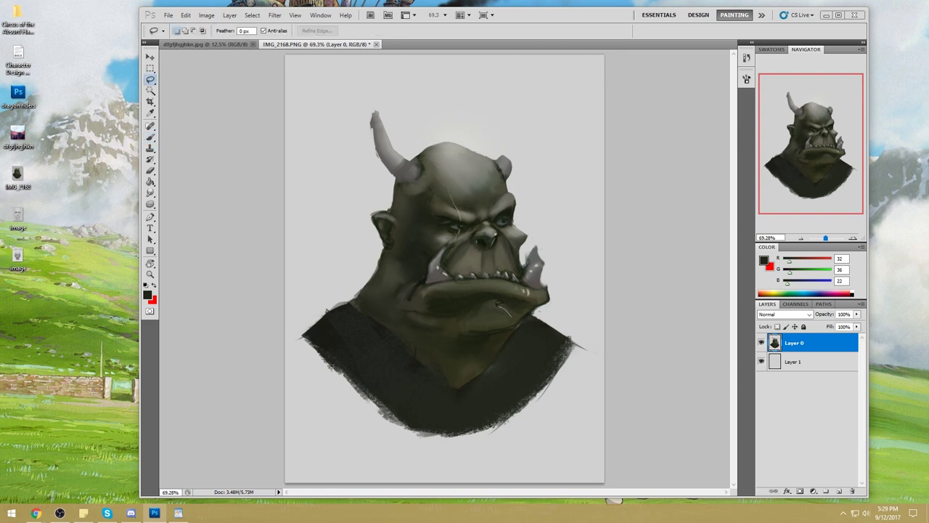
key(ctrl+d)
key(b)
alt+click(520, 228)
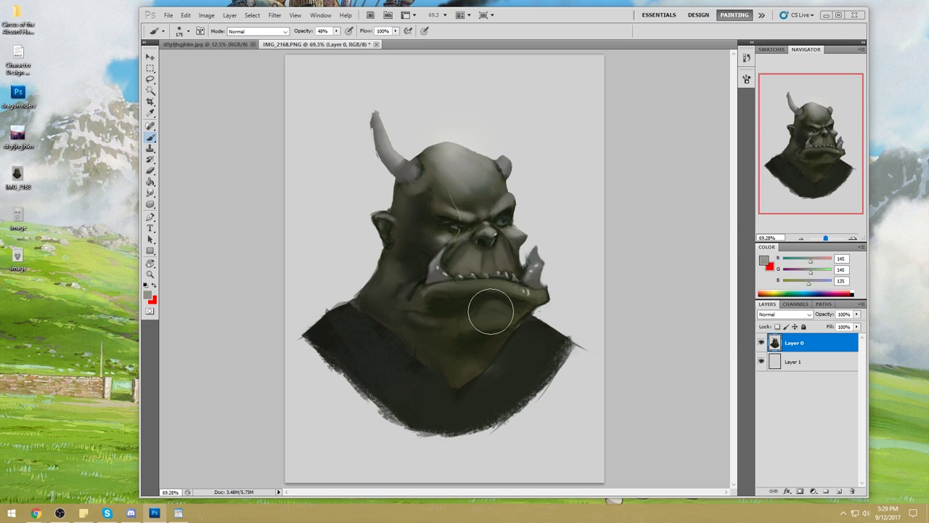
mouse_move(490, 304)
mouse_down()
mouse_move(540, 276)
mouse_move(519, 290)
mouse_up()
key(m)
right_click(500, 279)
click(519, 288)
drag(150, 193, 175, 207)
click(182, 210)
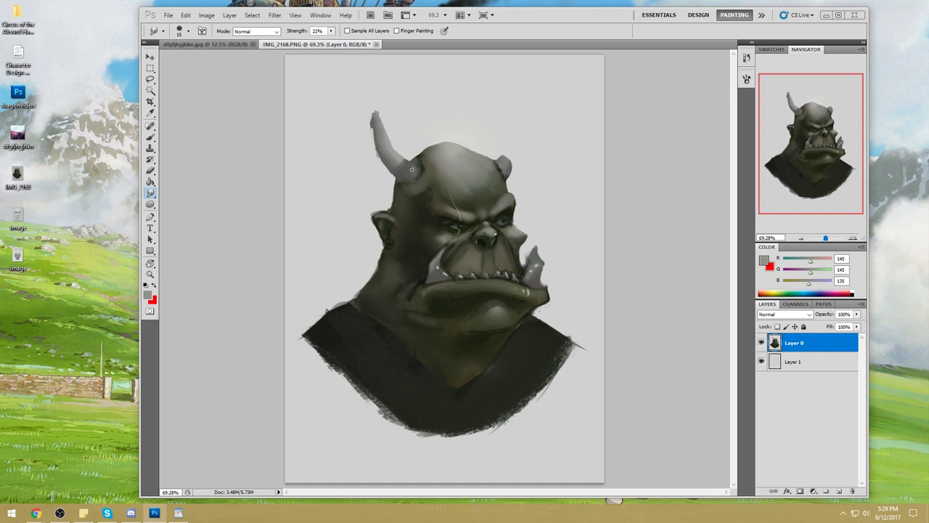
Try to trim the far cheek's outline by painting background gray 209, 209, 209 over a lassoed area.
key(l)
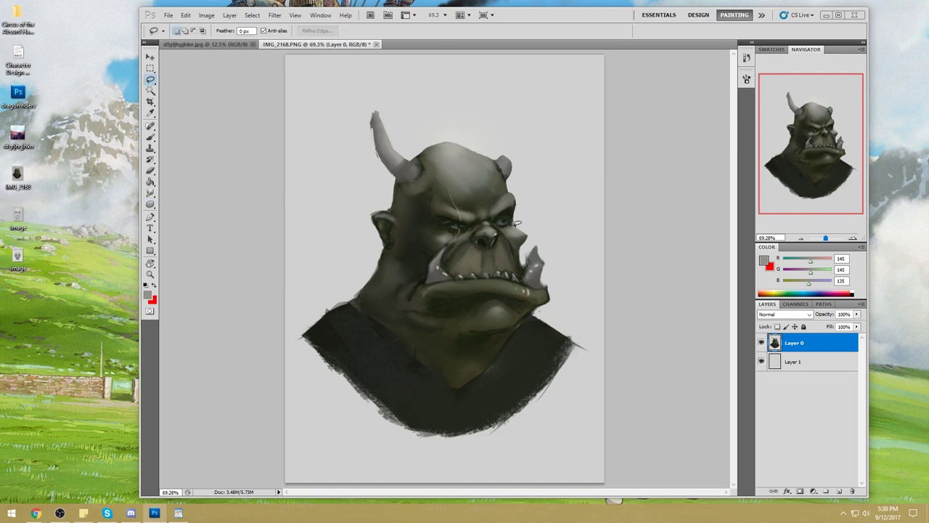
key(ctrl+d)
key(b)
alt+click(522, 249)
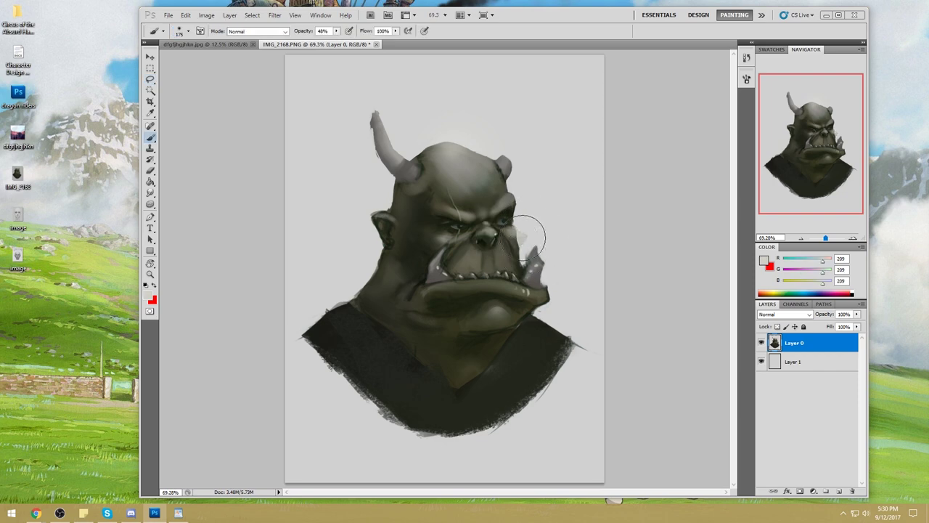
key(ctrl+z)
key(m)
right_click(538, 168)
click(562, 175)
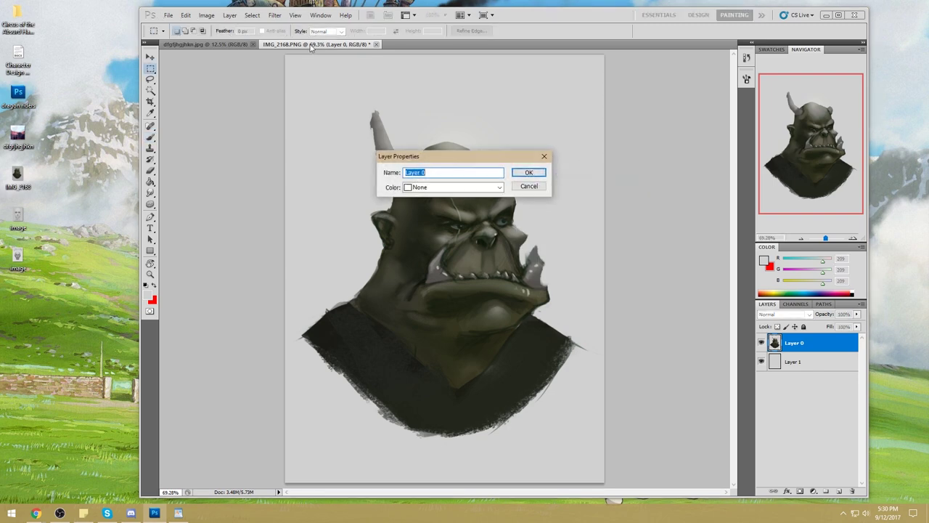
click(530, 186)
Push the far cheek's protruding outline inward with the Liquify filter, using a 136 brush size.
click(275, 14)
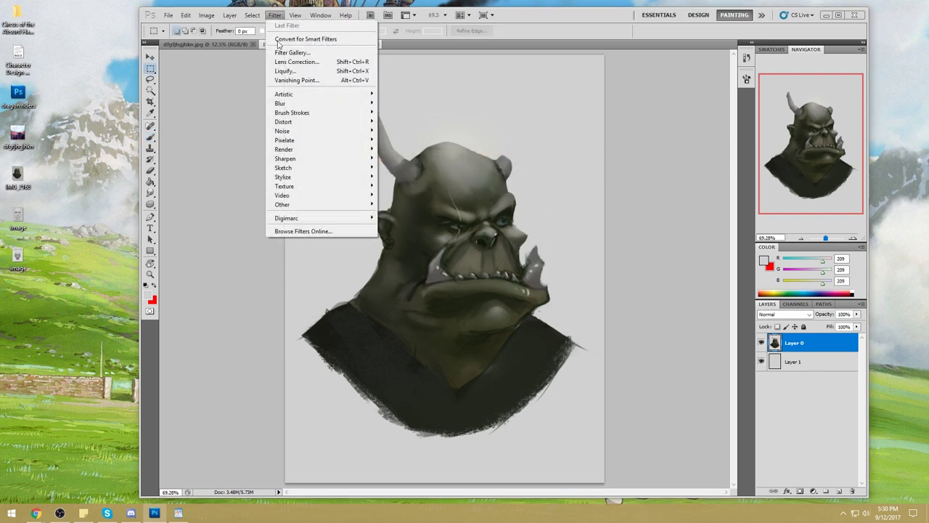
click(305, 68)
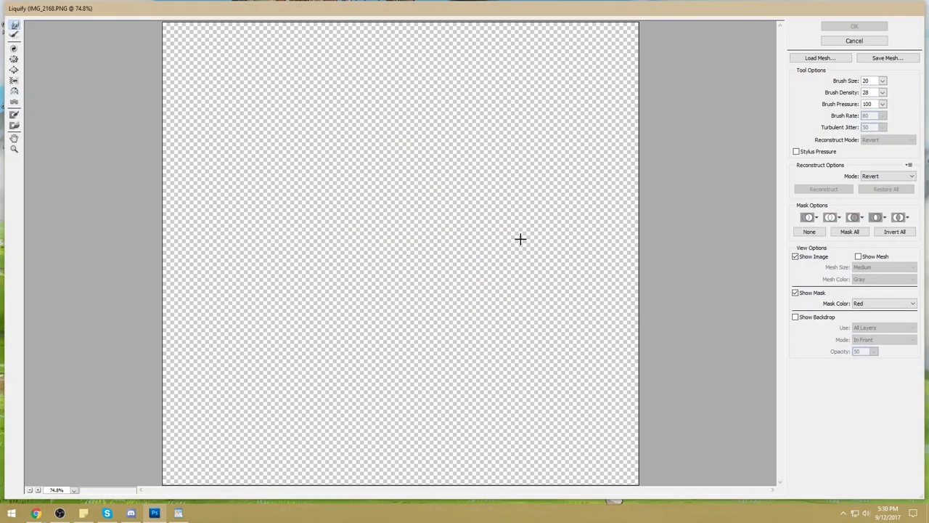
click(883, 81)
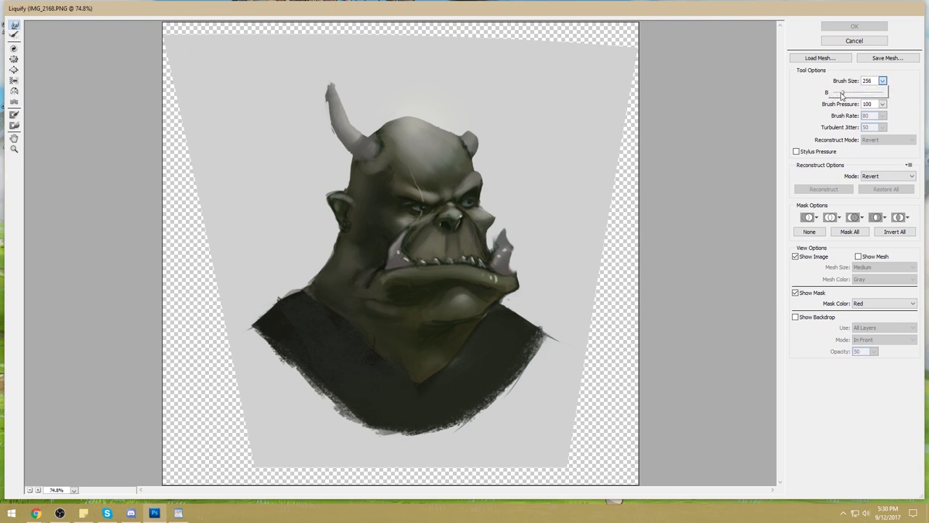
drag(519, 214, 507, 214)
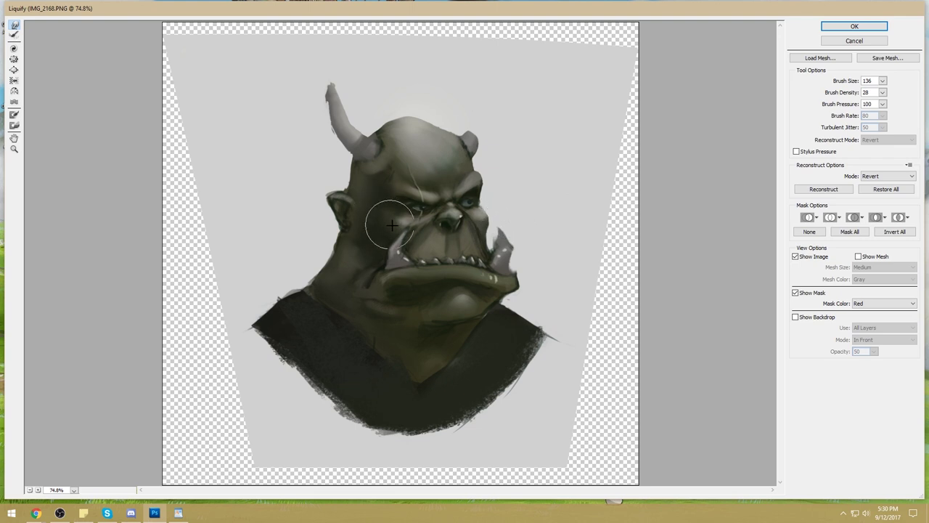
click(854, 27)
Soften the brow and the forehead near the small horn with the soft brush, sampling grays 126, 125, 113 and 128, 130, 120.
key(b)
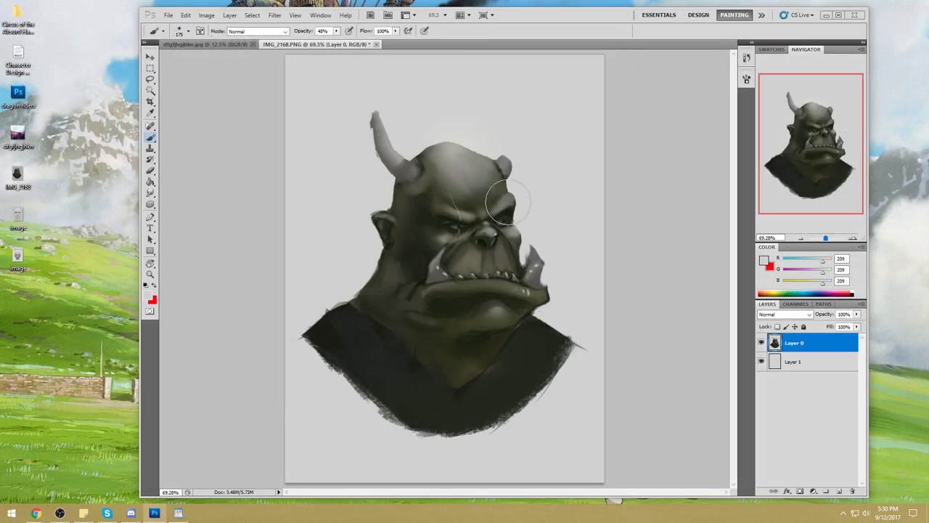
alt+click(489, 212)
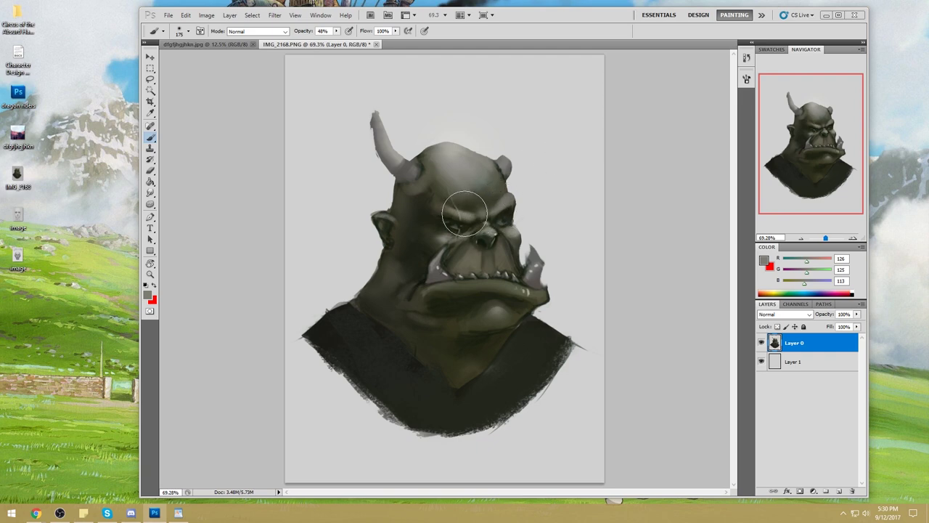
alt+click(484, 166)
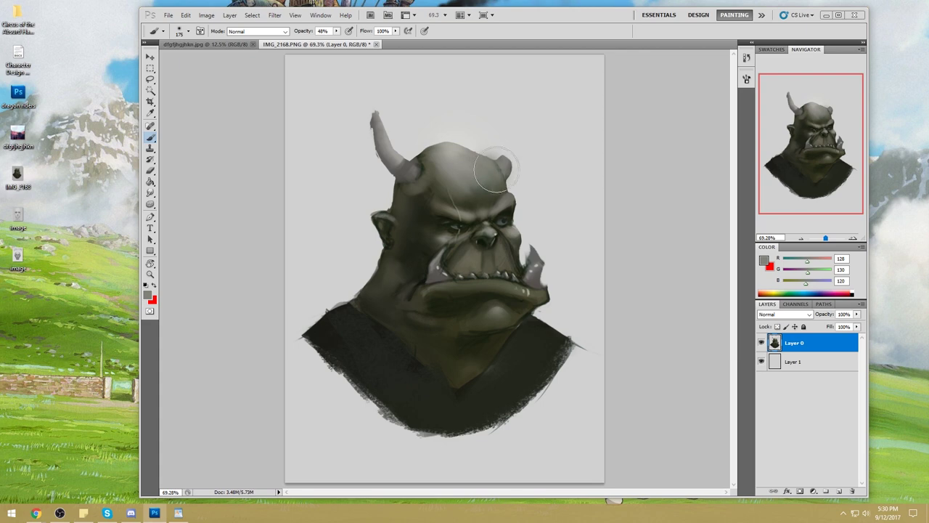
Select the plain background with the Magic Wand, hide the selection edges, and choose the 80 px textured brush.
click(151, 90)
click(548, 175)
right_click(548, 181)
click(588, 257)
key(ctrl+h)
key(b)
right_click(625, 212)
click(602, 318)
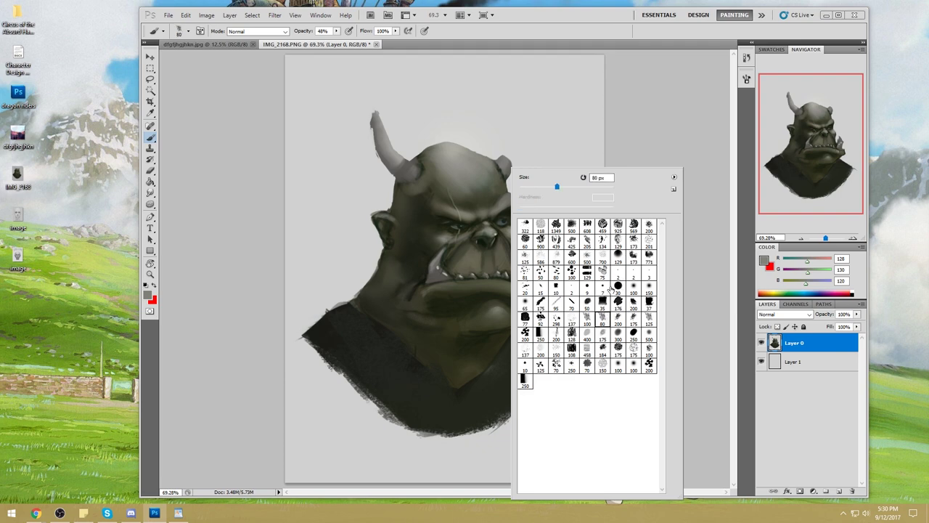
Paint around the small horn's base with the textured brush at 50 px, sampling grays 126, 127, 117 and 161, 159, 154.
click(670, 134)
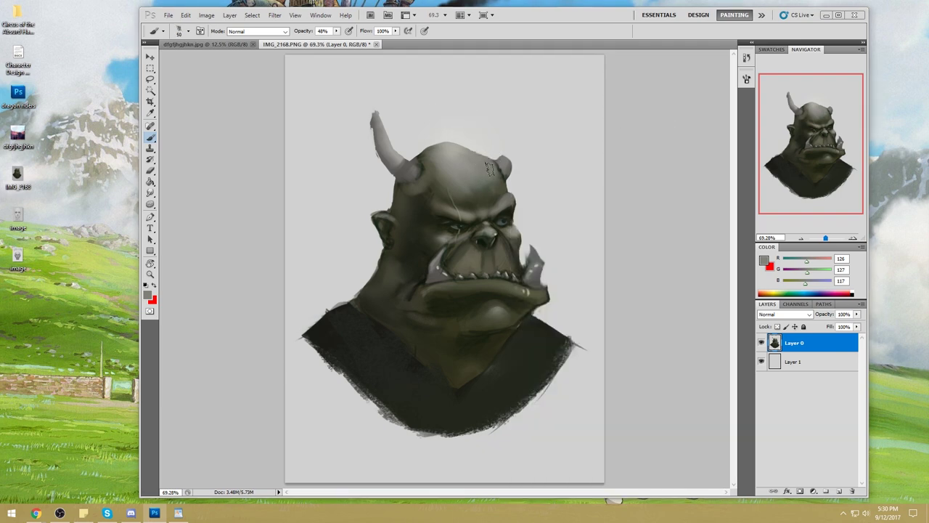
alt+click(399, 156)
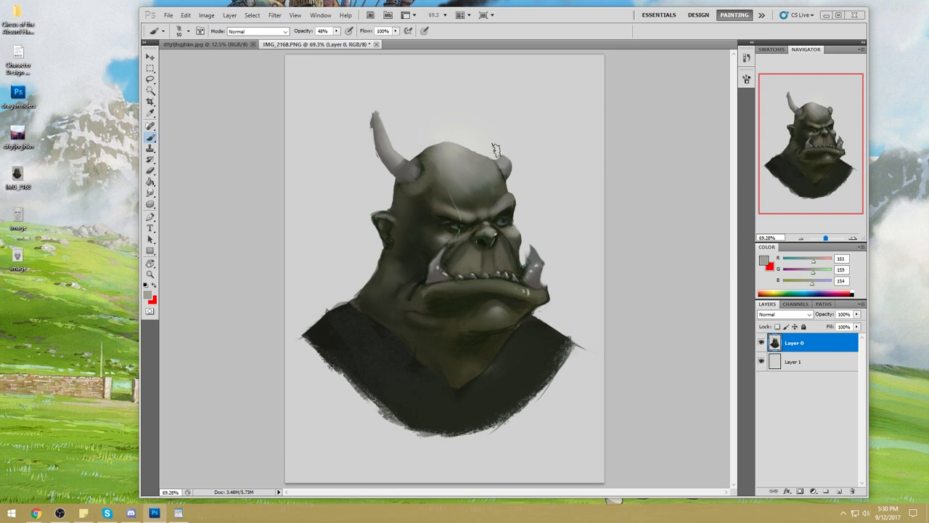
alt+click(490, 168)
alt+click(465, 200)
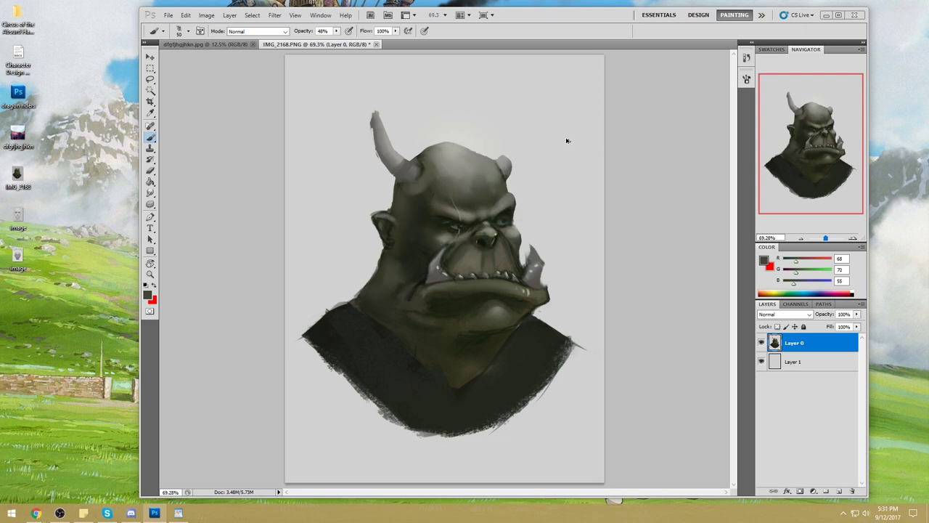
Refine both eyes with the textured brush reduced to 10 px, sampling dark green 25, 34, 26 and gray-green 72, 85, 80.
alt+click(497, 219)
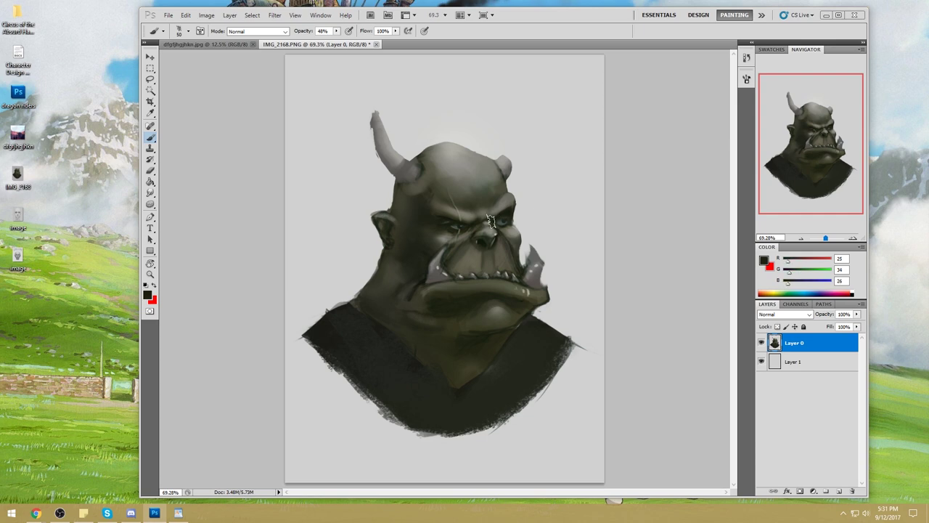
key(bracketleft)
key(bracketleft)
alt+click(456, 225)
alt+click(504, 219)
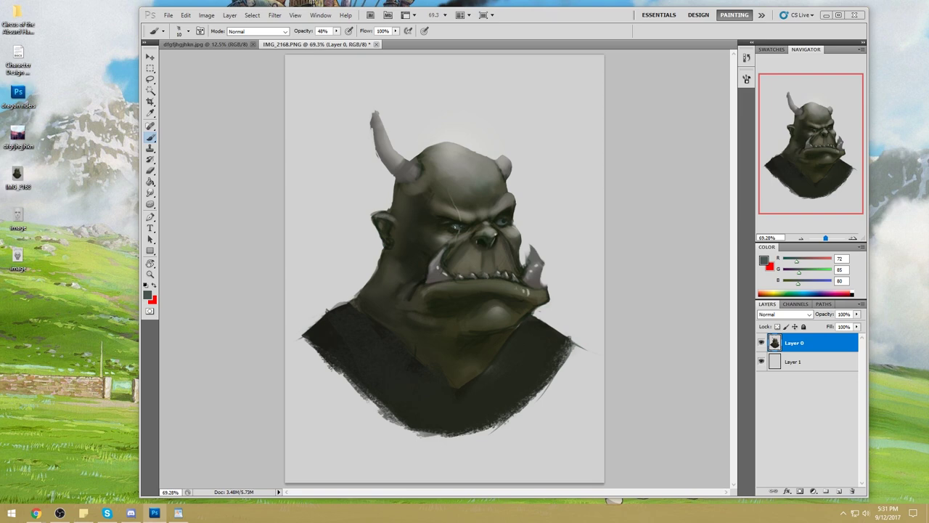
Darken the pupil of the scarred eye with a 7 px brush in near-black 17, 26, 14 sampled from the nostril.
key(z)
drag(410, 188, 530, 281)
key(b)
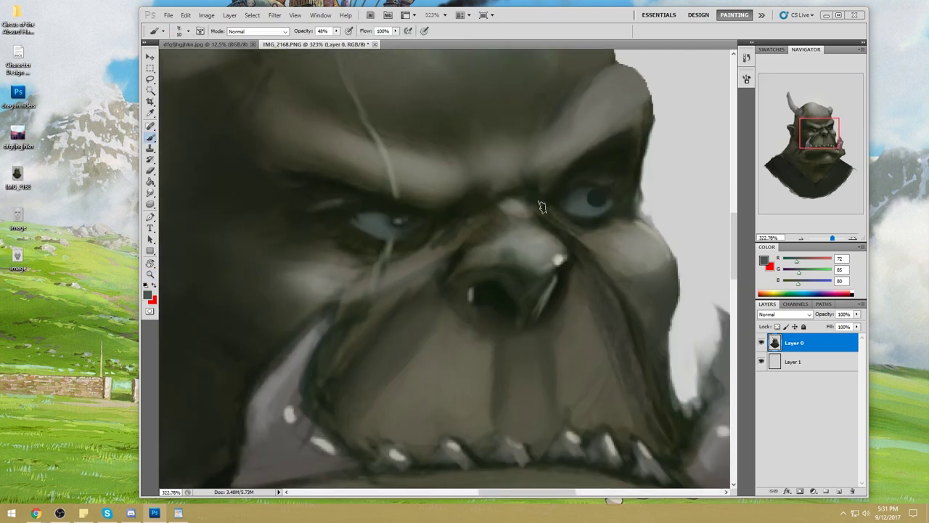
alt+click(485, 289)
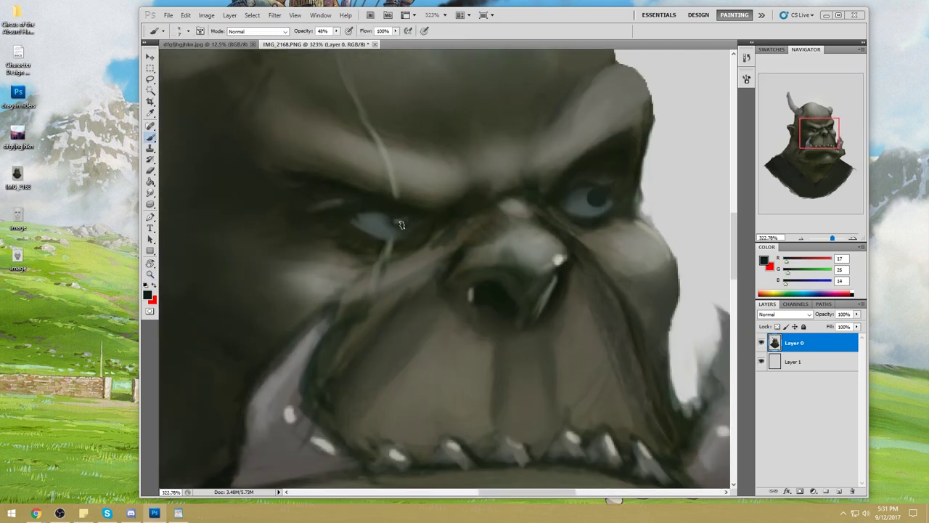
key(ctrl+0)
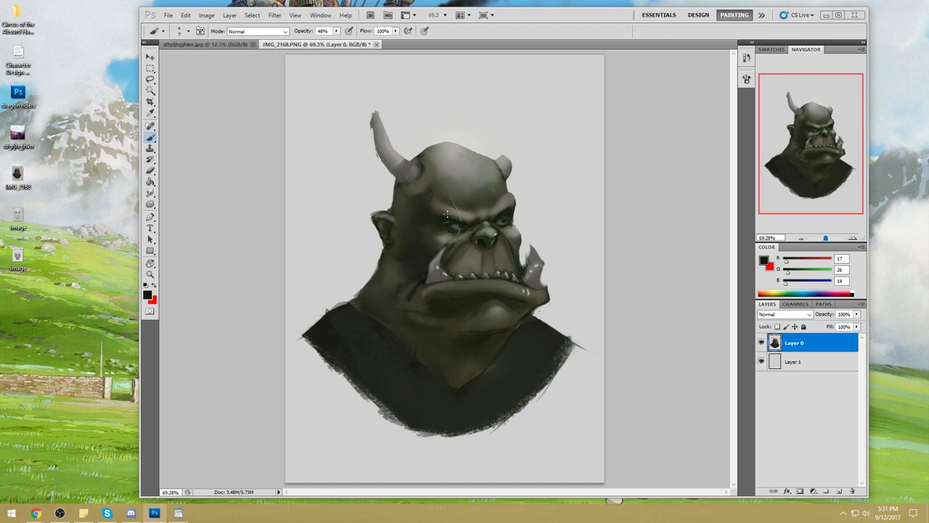
Lasso a wider, jagged scar shape running across the brow and below the eye, and hide the selection edges.
key(l)
key(ctrl+d)
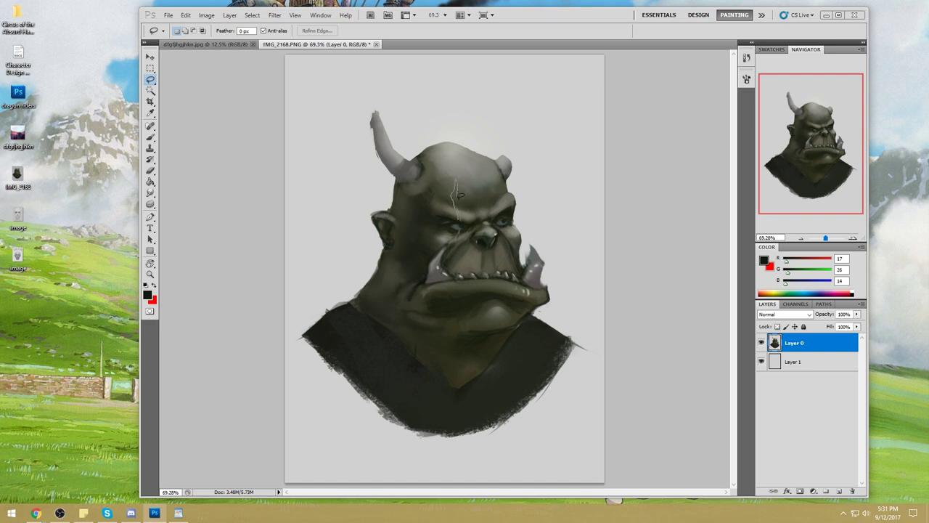
mouse_move(464, 217)
mouse_down()
mouse_move(454, 256)
mouse_move(453, 245)
mouse_up()
key(ctrl+h)
key(b)
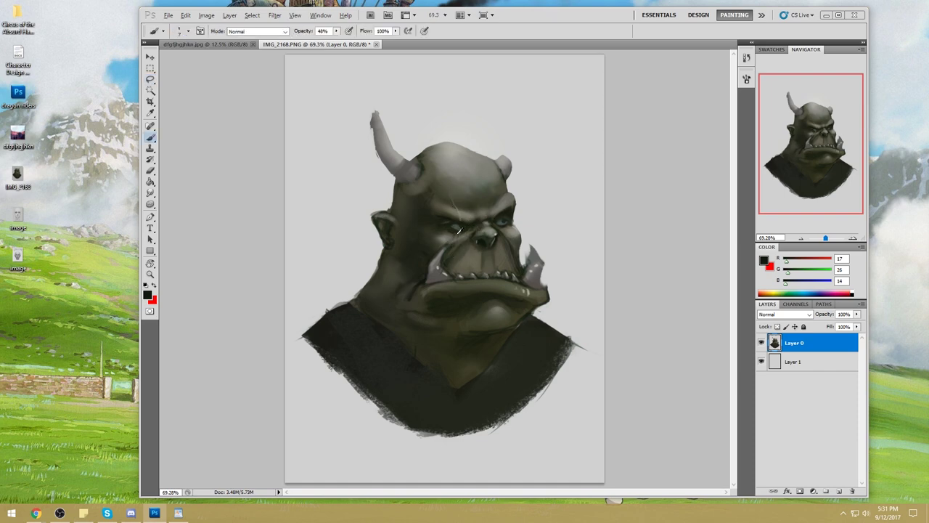
Fill the lassoed scar with sampled gray 127, 126, 113 using an enlarged textured brush, and sample dark green 49, 49, 32 beside it.
alt+click(435, 180)
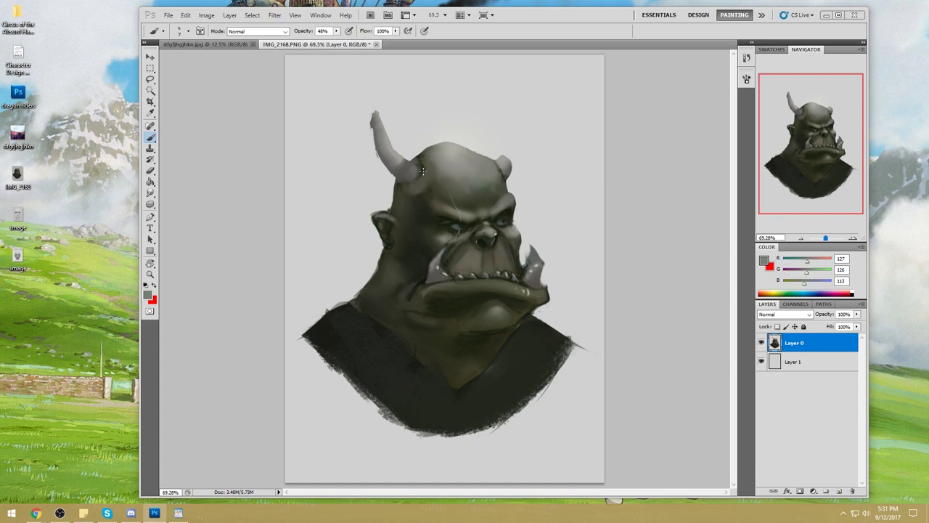
key(bracketright)
key(bracketright)
key(bracketright)
key(bracketright)
key(bracketright)
key(bracketright)
key(bracketright)
mouse_move(462, 211)
mouse_down()
mouse_move(446, 283)
mouse_move(453, 256)
mouse_move(440, 258)
mouse_up()
alt+click(470, 204)
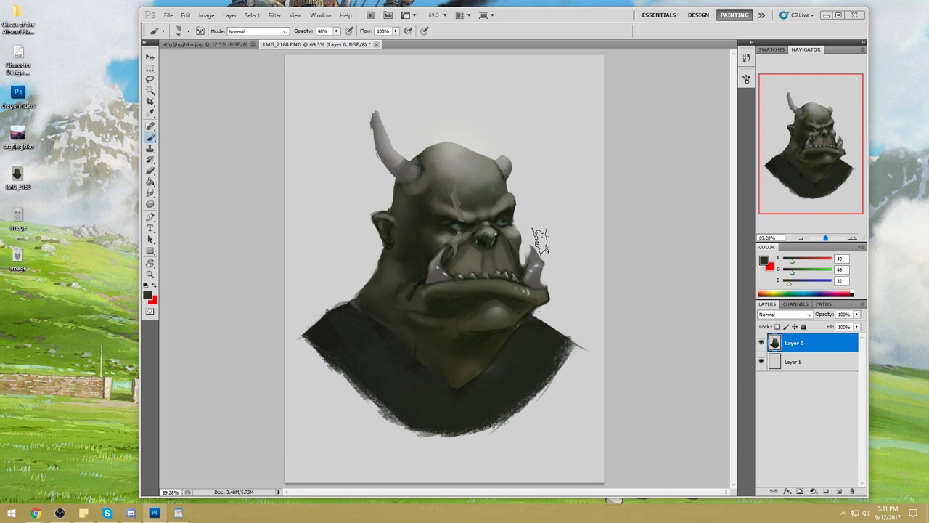
Deselect the scar area and refine the scar with the textured brush reduced to 15 px, sampling dark green 47, 50, 33.
key(ctrl+plus)
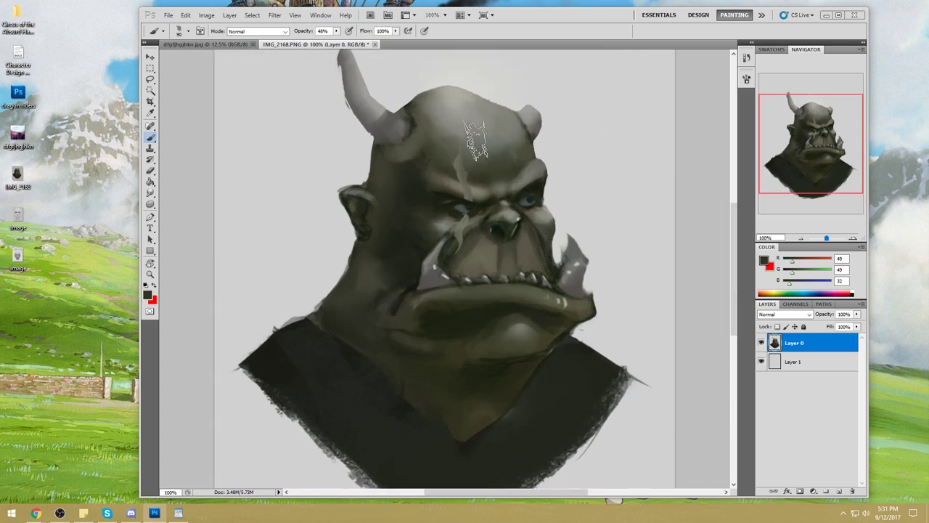
key(bracketleft)
key(bracketleft)
key(bracketleft)
key(bracketleft)
key(bracketleft)
key(bracketleft)
key(m)
right_click(488, 182)
click(500, 189)
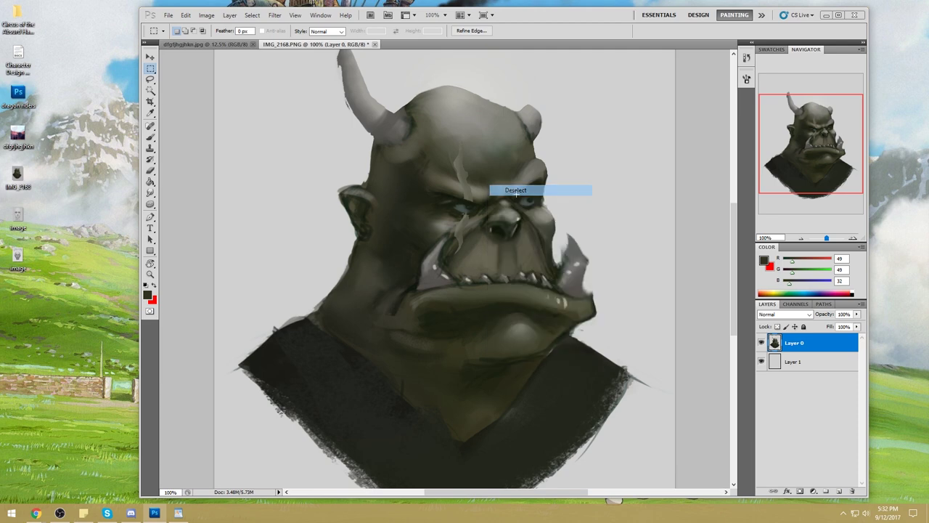
key(b)
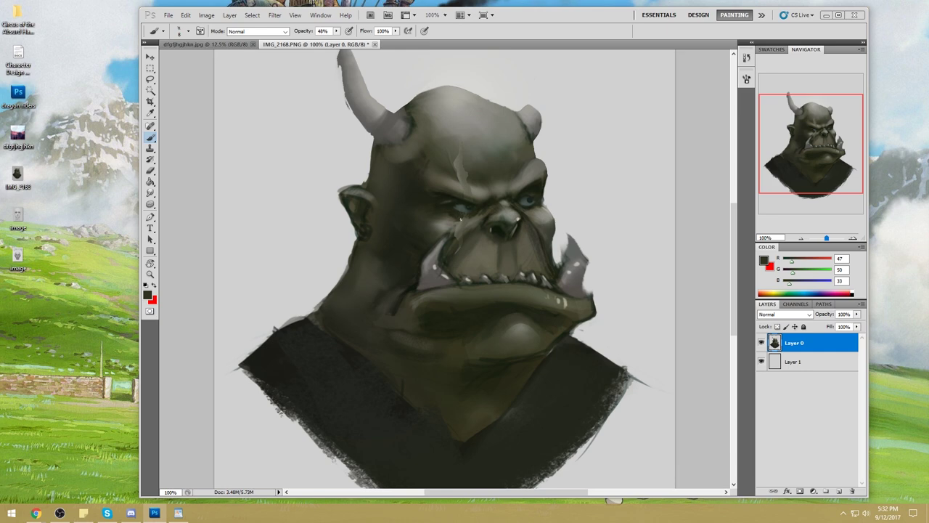
Cover the pupil of the scarred eye with sampled gray-green 71, 84, 79 and select the eye area with the Magic Wand.
alt+click(462, 205)
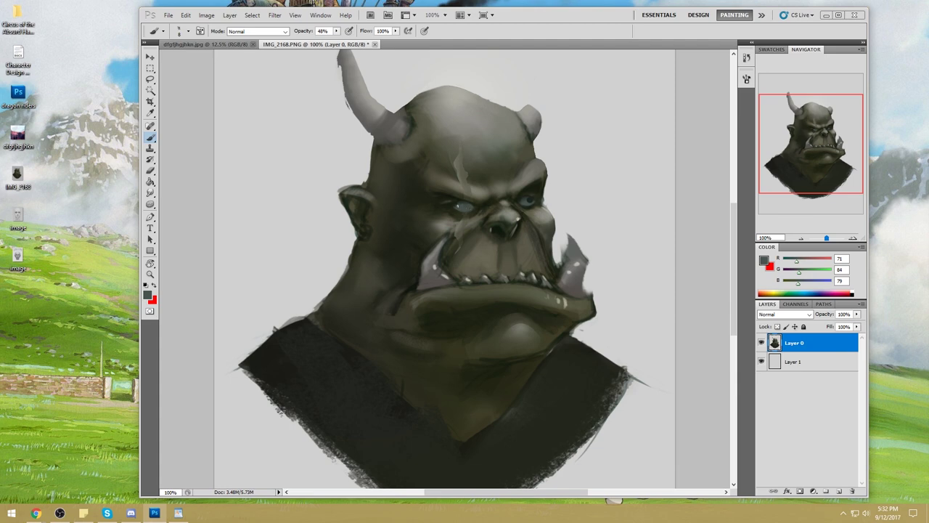
click(151, 90)
click(482, 216)
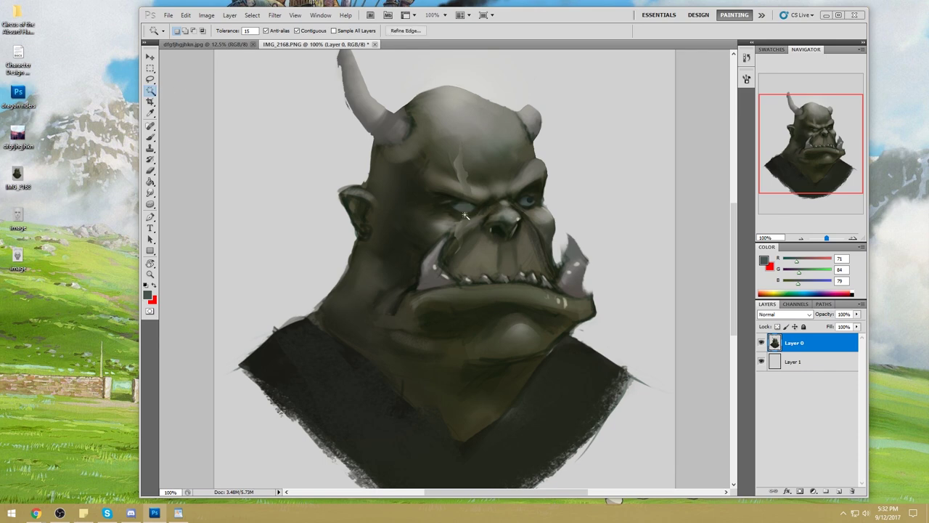
Shade the scarred eye with a soft 50 px brush in sampled dark green 28, 34, 20, and sample gray-green 70, 83, 78.
key(b)
right_click(506, 216)
click(628, 285)
click(693, 266)
key([)
key([)
key([)
key([)
key([)
alt+click(453, 206)
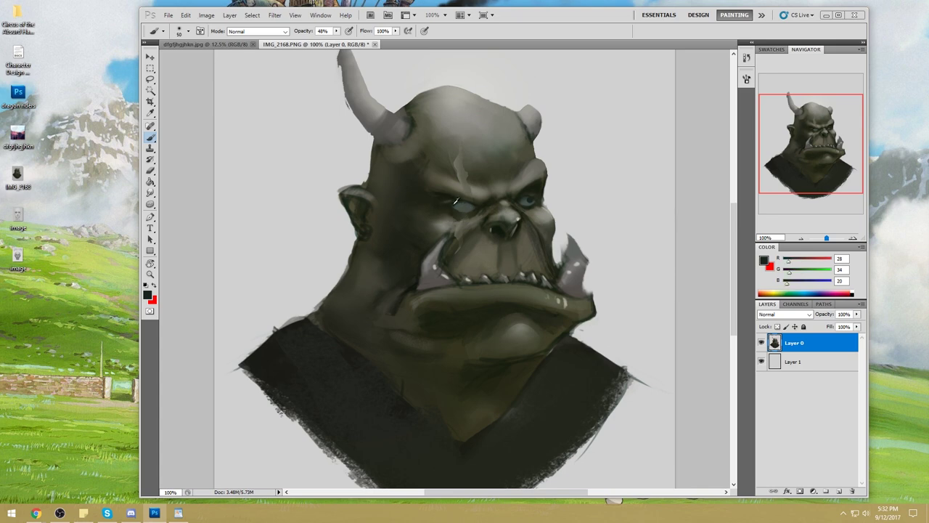
drag(453, 209, 483, 208)
alt+click(481, 201)
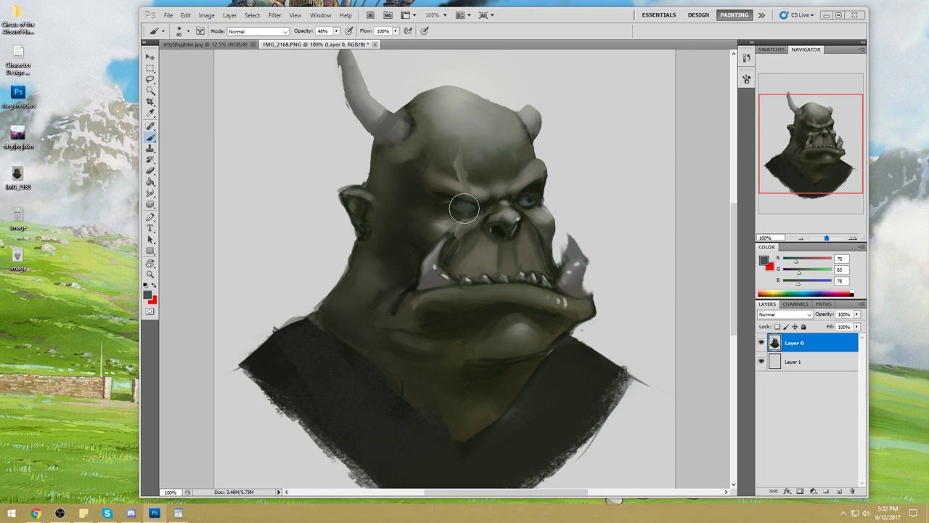
Add a pale glow to the scarred eye in sampled background gray 209, 209, 209 at 16% brush opacity.
alt+click(589, 182)
drag(469, 207, 458, 208)
key(1)
key(6)
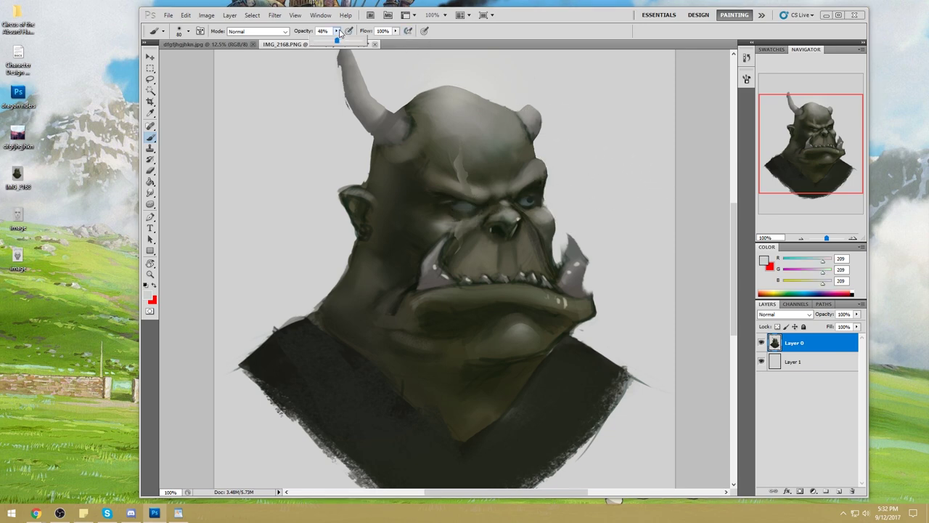
drag(462, 208, 468, 208)
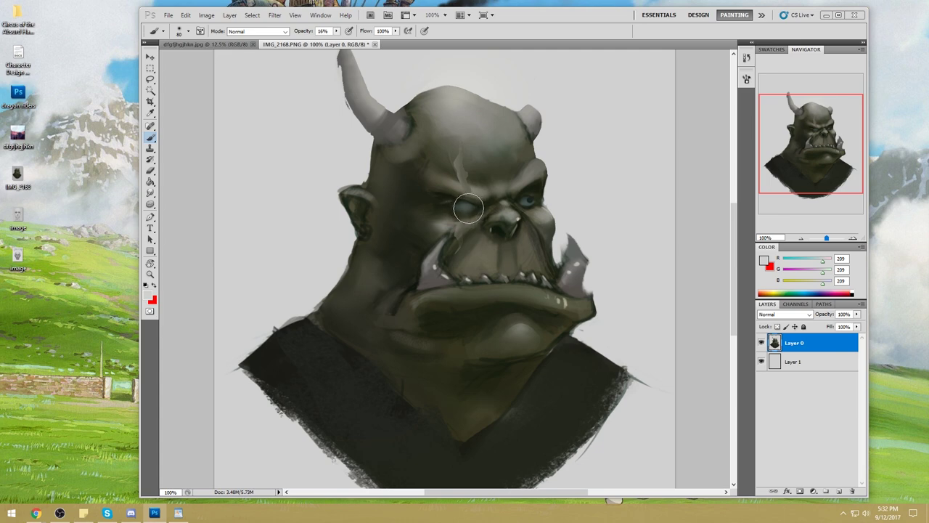
Refine the dark accents around the scarred eye with a much smaller brush in sampled near-black 26, 31, 15.
alt+click(471, 177)
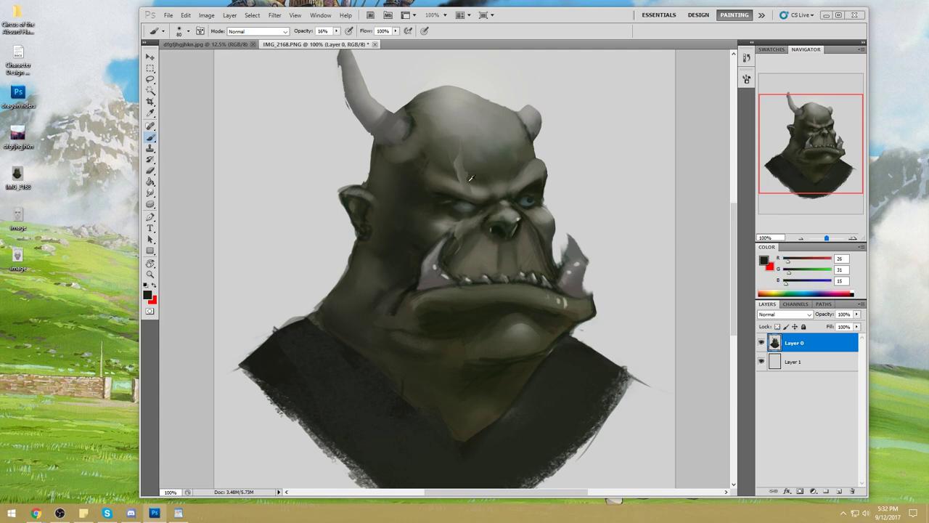
key(bracketleft)
key(bracketleft)
key(bracketleft)
key(bracketleft)
key(ctrl+0)
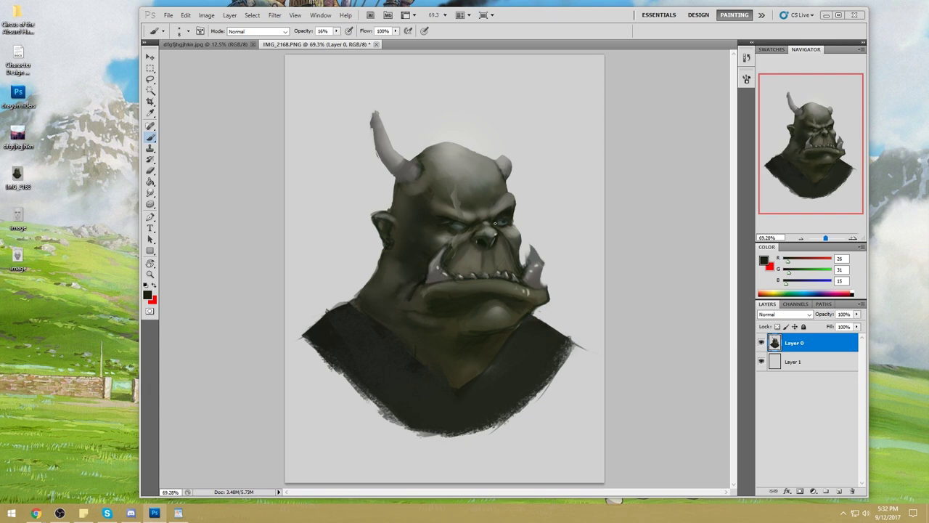
Deselect the eye area and sharpen the scar across the brow and below the eye with the 70 px Sharpen tool at 50% strength.
key(m)
right_click(483, 212)
click(495, 219)
key(b)
drag(151, 193, 185, 198)
mouse_move(445, 204)
mouse_down()
mouse_move(455, 204)
mouse_move(455, 185)
mouse_up()
drag(464, 234, 453, 242)
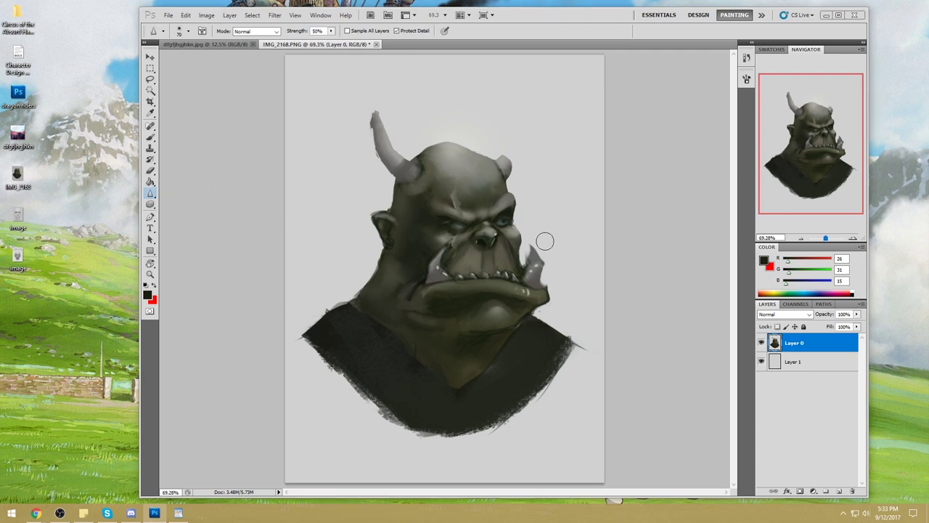
key(b)
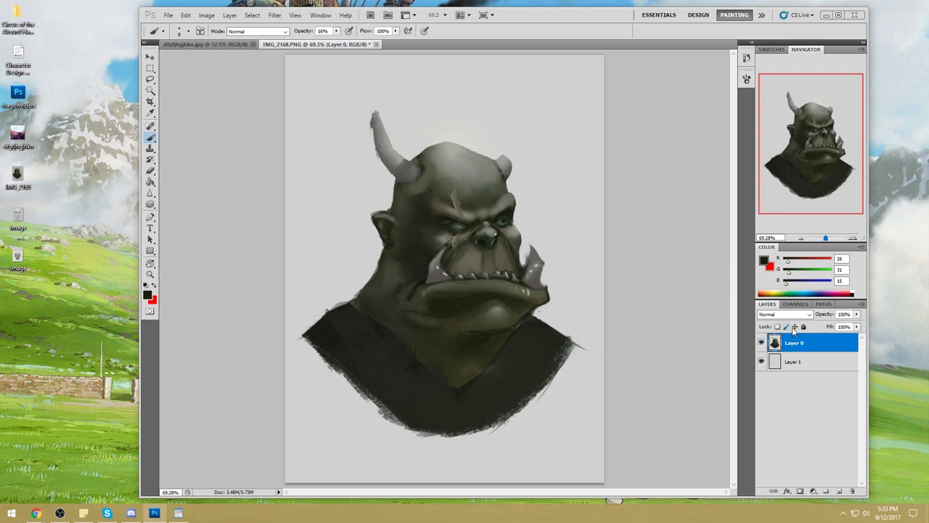
Lock the transparent pixels of Layer 0, enlarge the brush to 300 px and sample dark green 53, 57, 40 from the brow.
key(slash)
key(bracketright)
key(bracketright)
key(bracketright)
key(bracketright)
key(bracketright)
key(bracketright)
key(bracketright)
key(bracketright)
key(bracketright)
key(bracketright)
key(bracketright)
key(bracketright)
key(bracketright)
key(bracketright)
alt+click(518, 199)
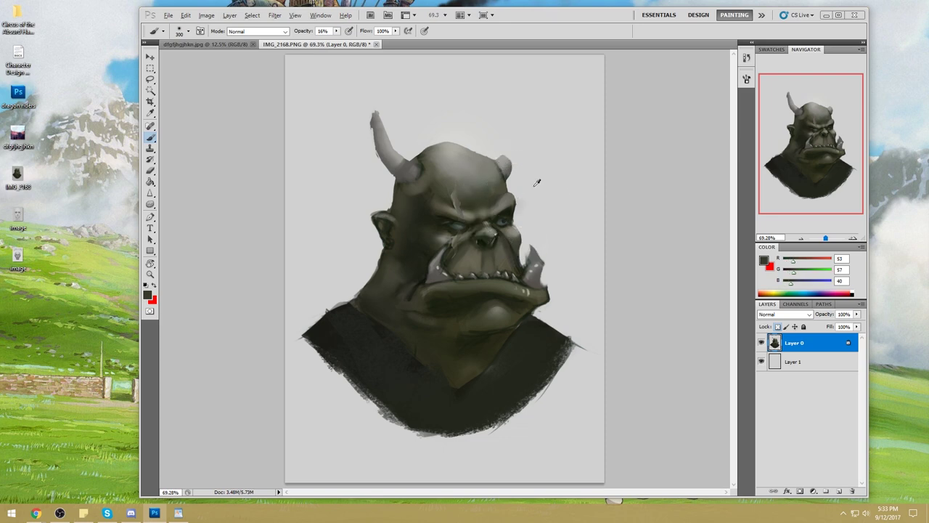
click(150, 90)
click(552, 217)
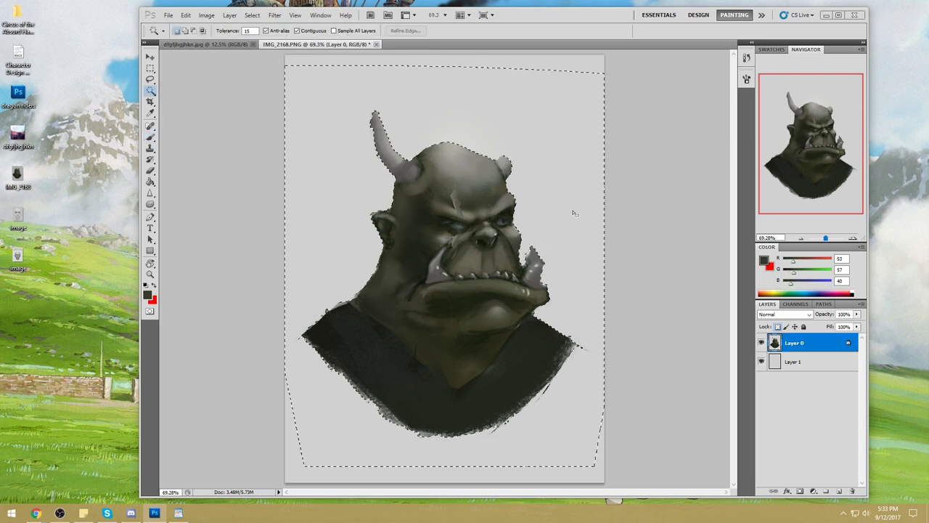
right_click(549, 188)
click(584, 265)
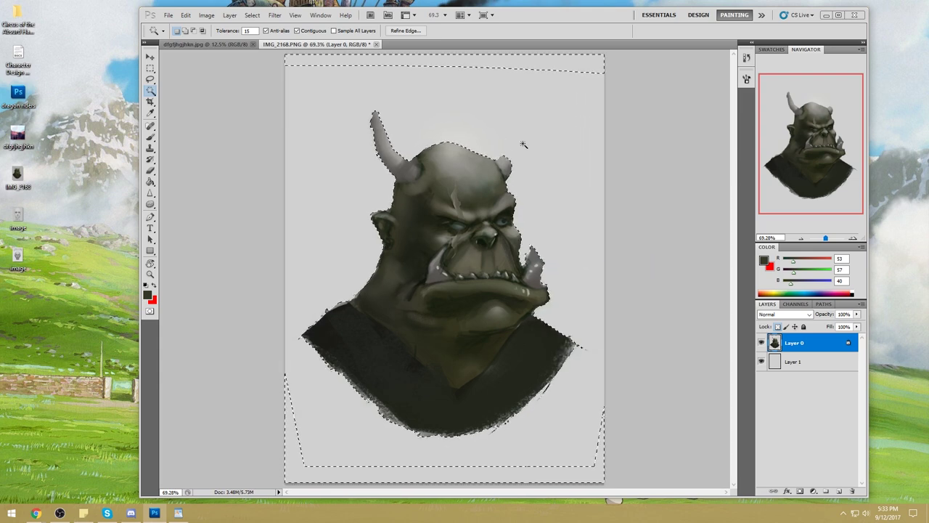
key(ctrl+d)
Darken the far brow and eye socket with a soft 125 px brush in sampled near-black 22, 28, 15 at 16% opacity.
key(b)
alt+click(536, 211)
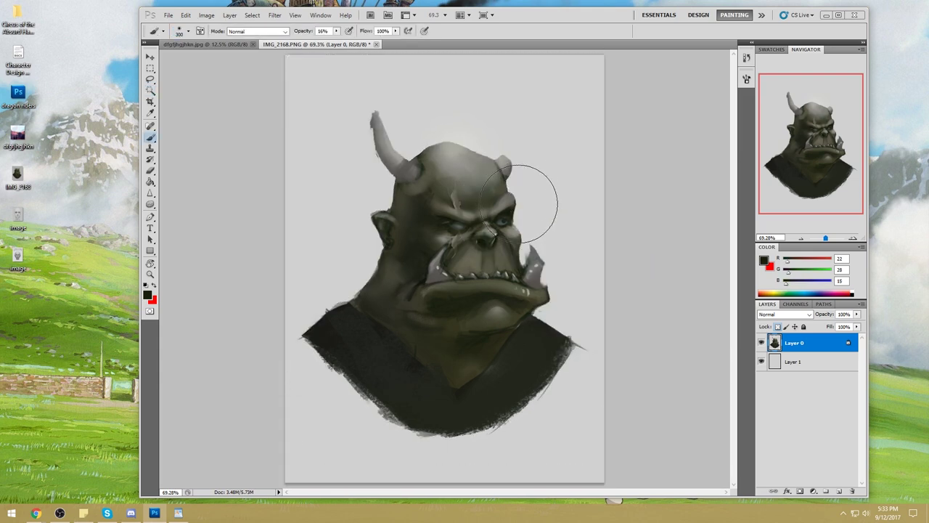
key([)
key([)
key([)
key([)
key([)
drag(516, 203, 517, 211)
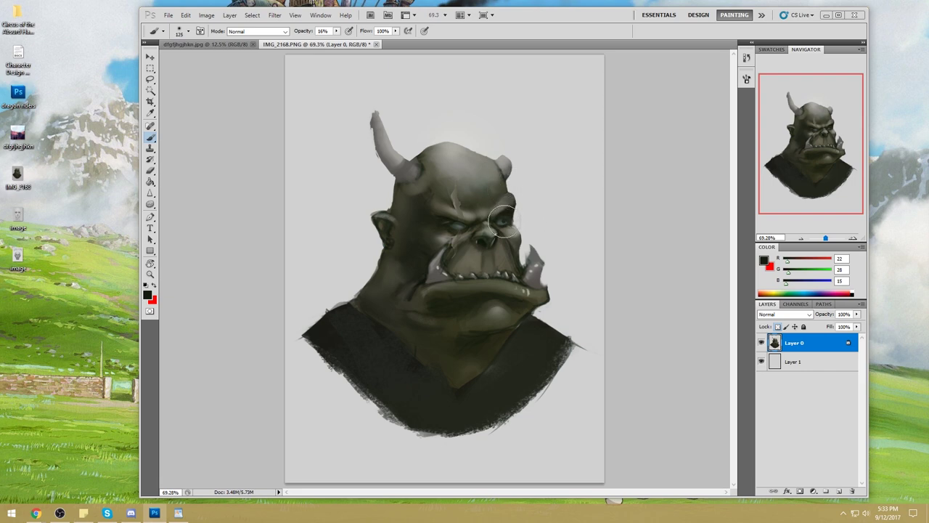
key(bracketright)
key(bracketright)
key(bracketleft)
key(bracketleft)
key(bracketright)
key(bracketright)
key(bracketright)
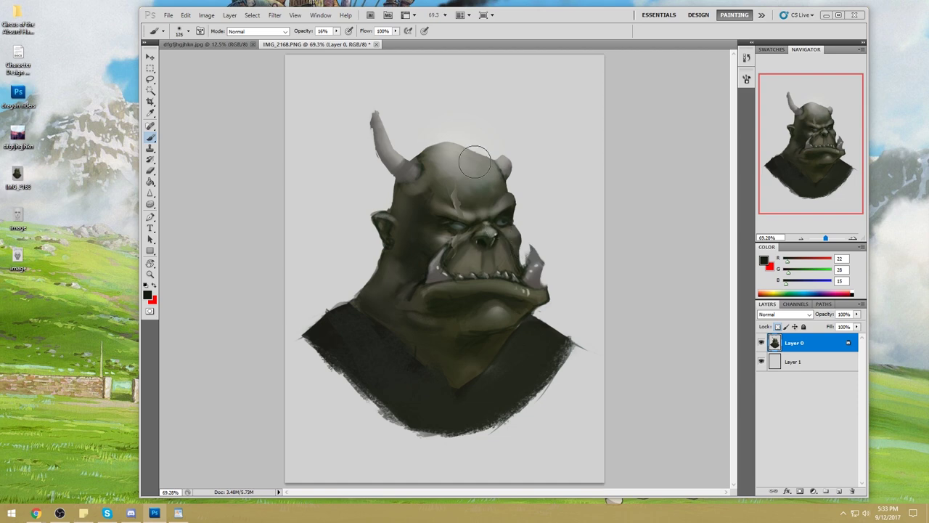
Deepen the shading along the far brow and cheek edge with a 150 px brush at 41% opacity, sampling dark green 45, 48, 36.
key(4)
key(1)
alt+click(508, 197)
drag(510, 199, 523, 196)
alt+click(520, 191)
alt+click(512, 232)
alt+click(520, 204)
alt+click(512, 240)
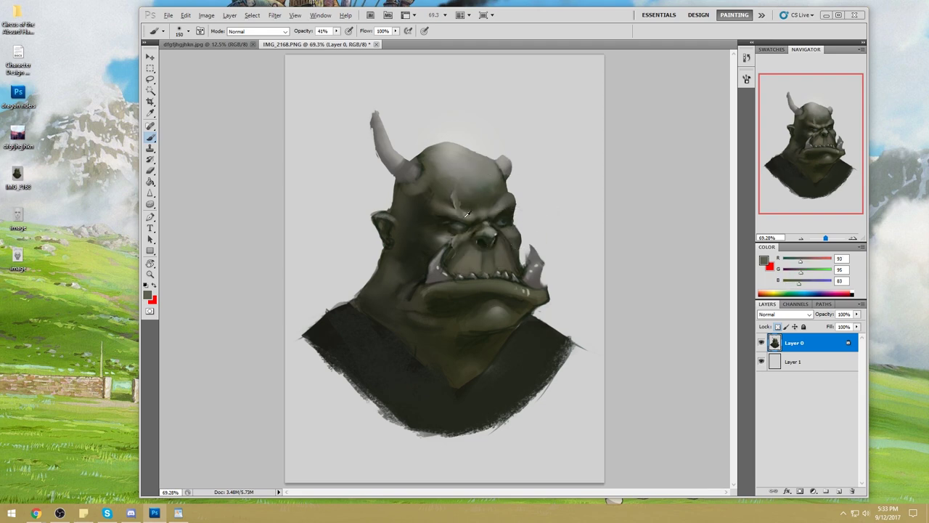
alt+click(519, 250)
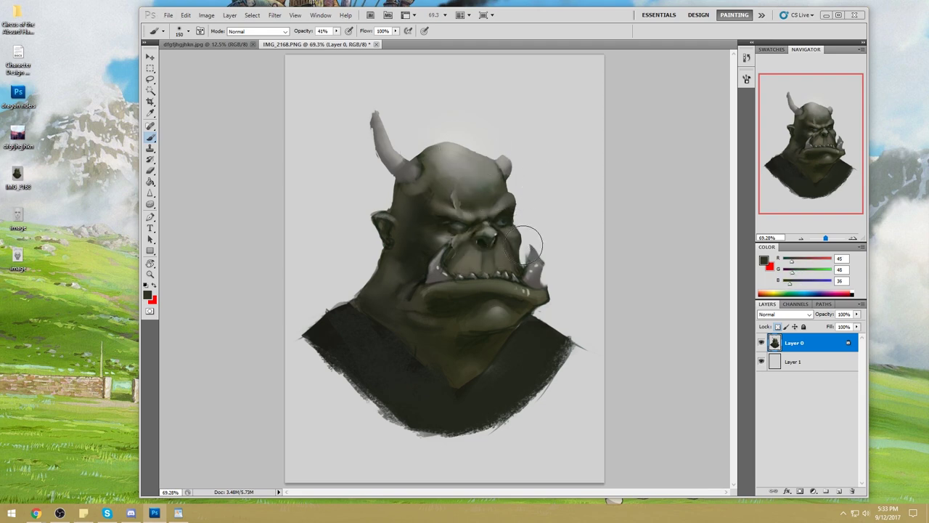
Darken the cheek below the scarred eye in sampled dark green 41, 47, 34, using a 125 px brush at 75% opacity.
alt+click(535, 347)
key(bracketright)
key(bracketright)
key(bracketright)
alt+click(433, 249)
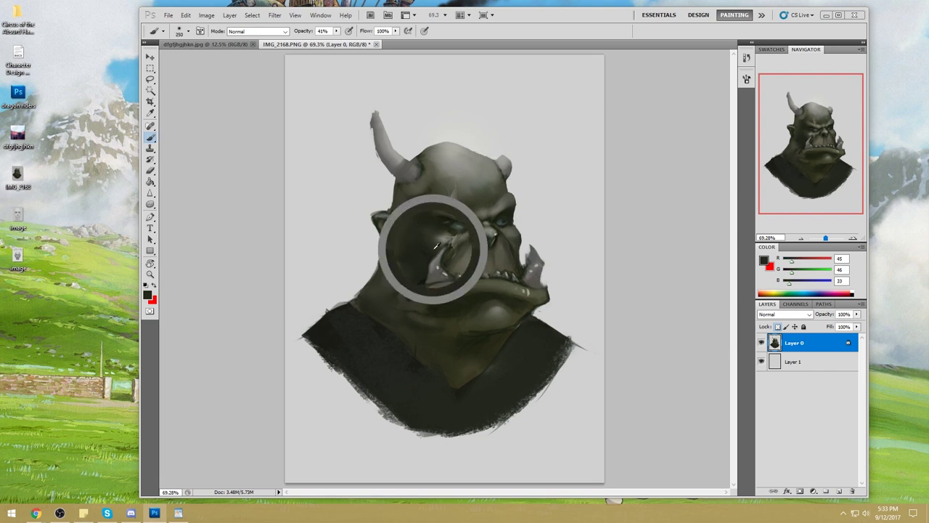
drag(336, 33, 353, 39)
key(bracketleft)
key(bracketleft)
key(bracketleft)
key(bracketleft)
key(bracketleft)
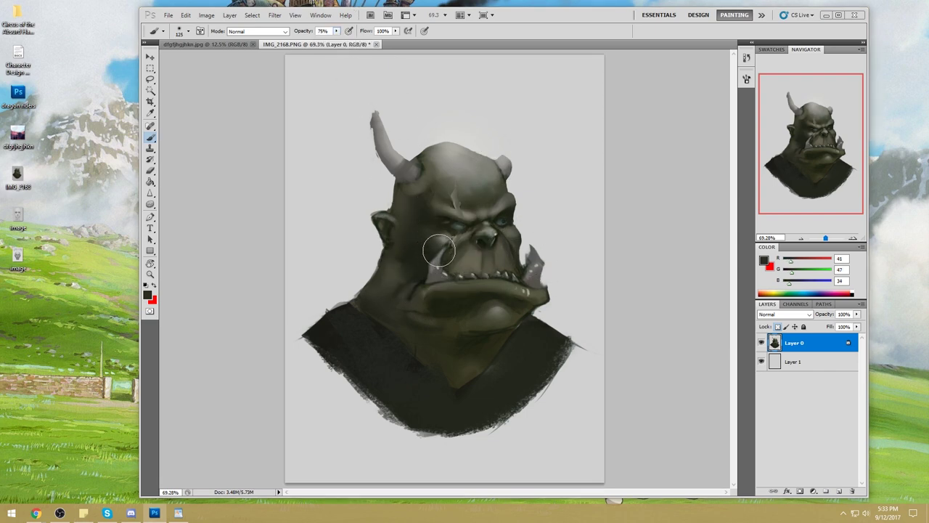
Rework the light on the cheek and muzzle with a 150 px brush, using sampled grays 127, 126, 119 and 124, 121, 114 and near-black 16, 25, 13.
key(bracketright)
key(bracketright)
alt+click(445, 240)
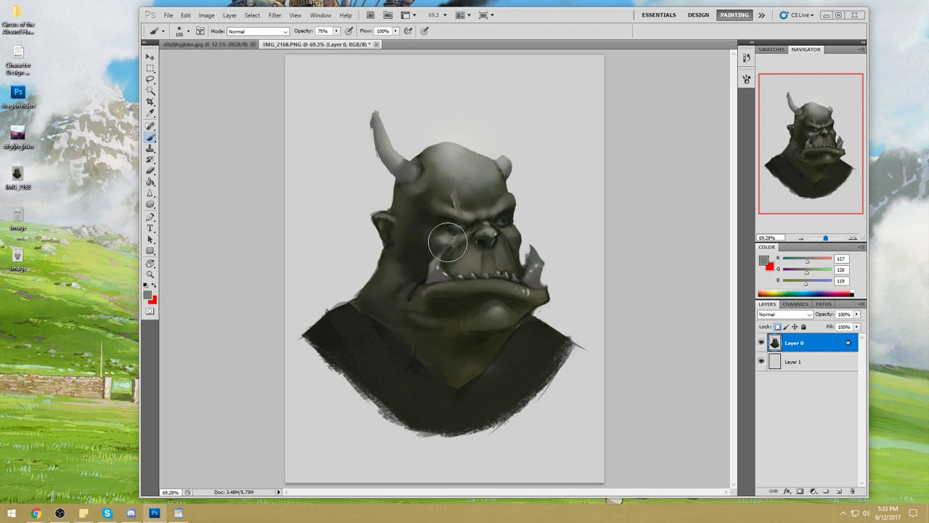
mouse_move(514, 235)
mouse_down()
mouse_move(498, 264)
mouse_move(470, 266)
mouse_move(465, 252)
mouse_move(475, 259)
mouse_up()
alt+click(482, 240)
mouse_move(475, 244)
mouse_down()
mouse_move(485, 259)
mouse_move(488, 250)
mouse_up()
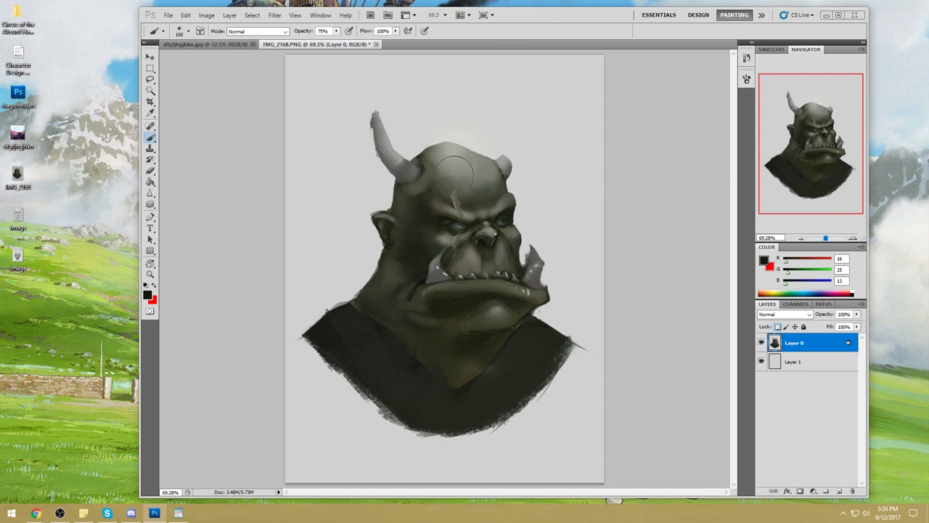
alt+click(443, 233)
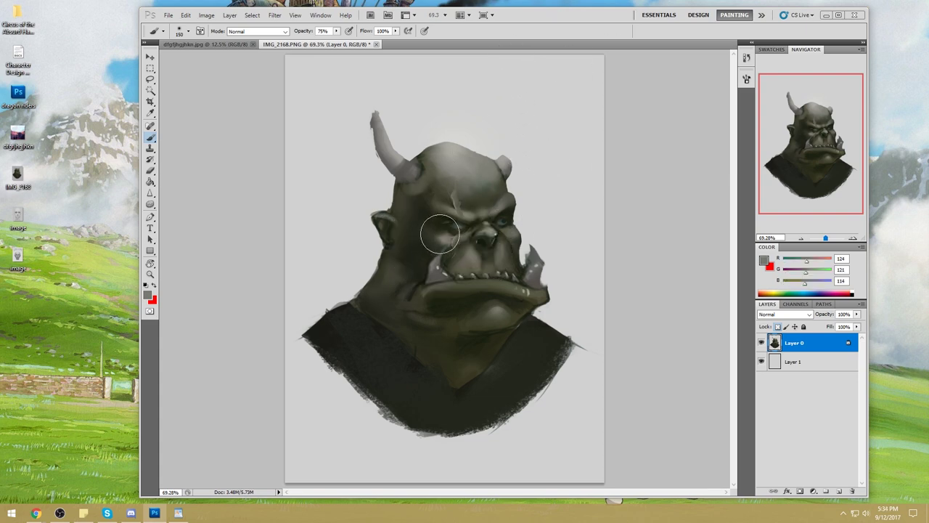
mouse_move(443, 234)
mouse_down()
mouse_move(502, 236)
mouse_move(494, 220)
mouse_move(500, 225)
mouse_up()
Lasso the top plane of the nose and brighten it with the soft brush in sampled gray 135, 139, 129.
alt+click(494, 227)
key(z)
drag(447, 200, 513, 286)
key(l)
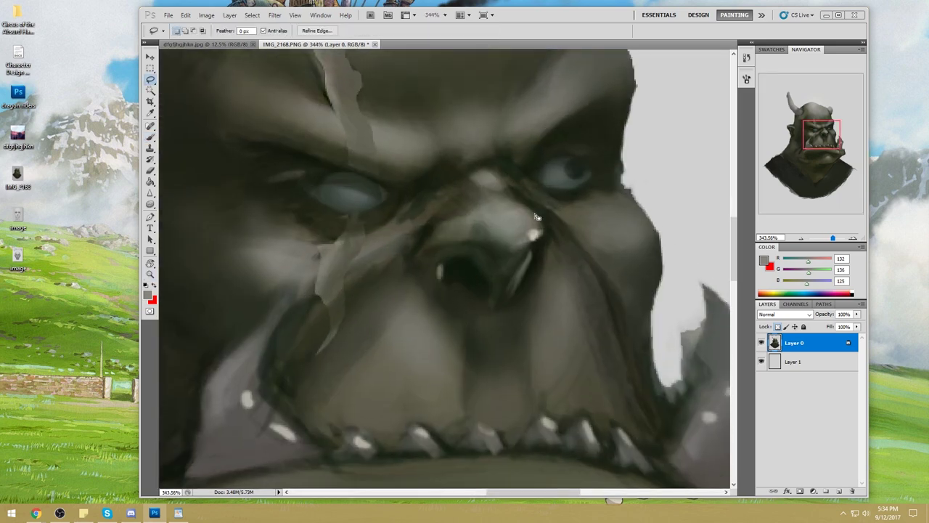
click(523, 208)
drag(643, 178, 639, 180)
click(497, 196)
mouse_move(459, 226)
mouse_down()
mouse_move(535, 218)
mouse_move(444, 222)
mouse_up()
key(b)
mouse_move(520, 207)
mouse_down()
mouse_move(477, 214)
mouse_move(508, 191)
mouse_up()
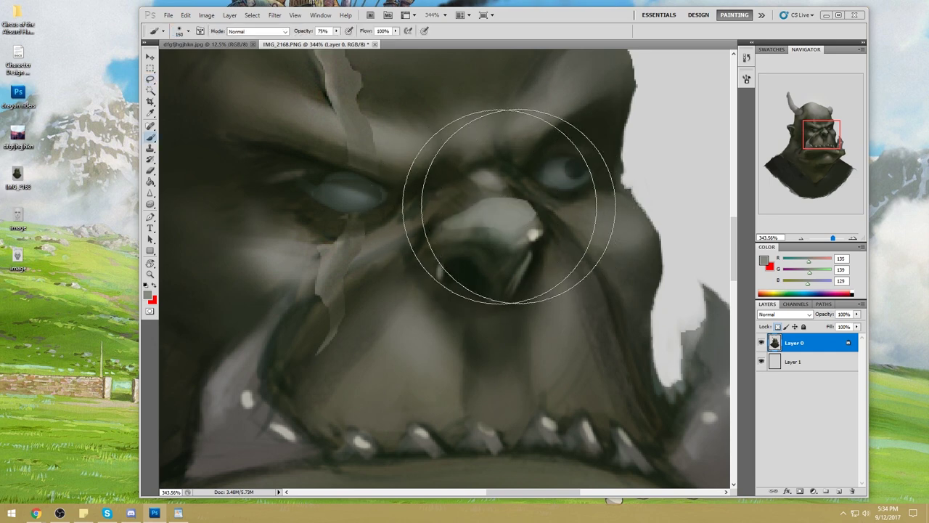
Lighten the selected top of the nose with a 400 px brush in background gray 209, 209, 209, and deselect it.
key(ctrl+0)
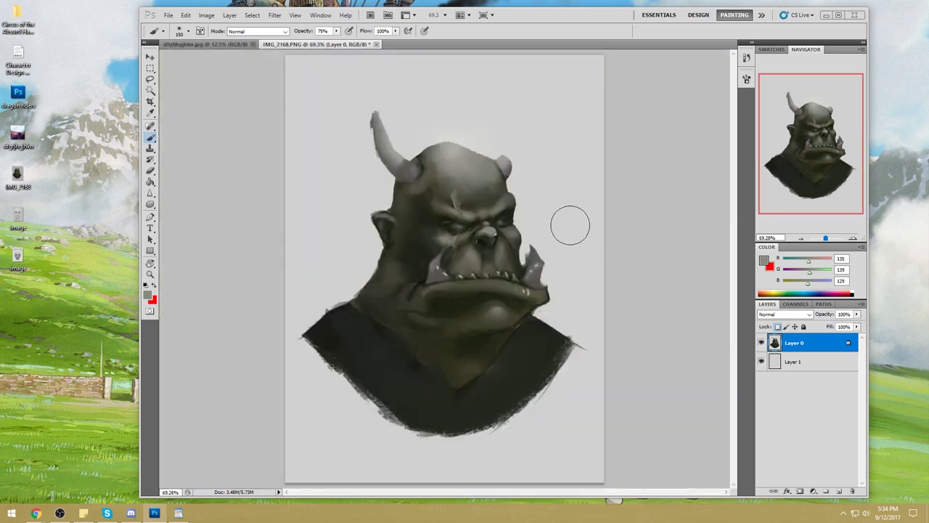
alt+click(564, 208)
key(bracketright)
key(bracketright)
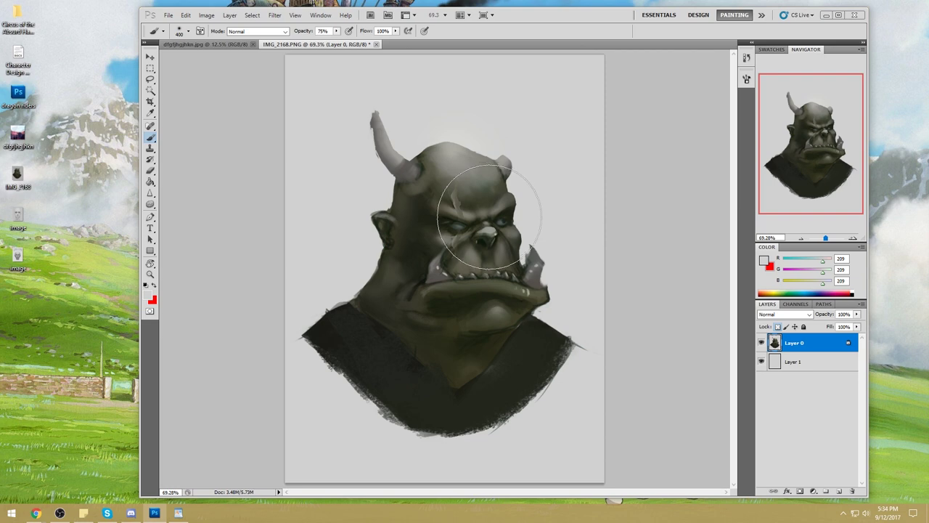
key(m)
right_click(488, 215)
click(515, 221)
Try the Smudge tool at 22% strength on the nose, and touch up the nose with a 50 px brush in sampled gray 97, 96, 85.
drag(151, 193, 209, 210)
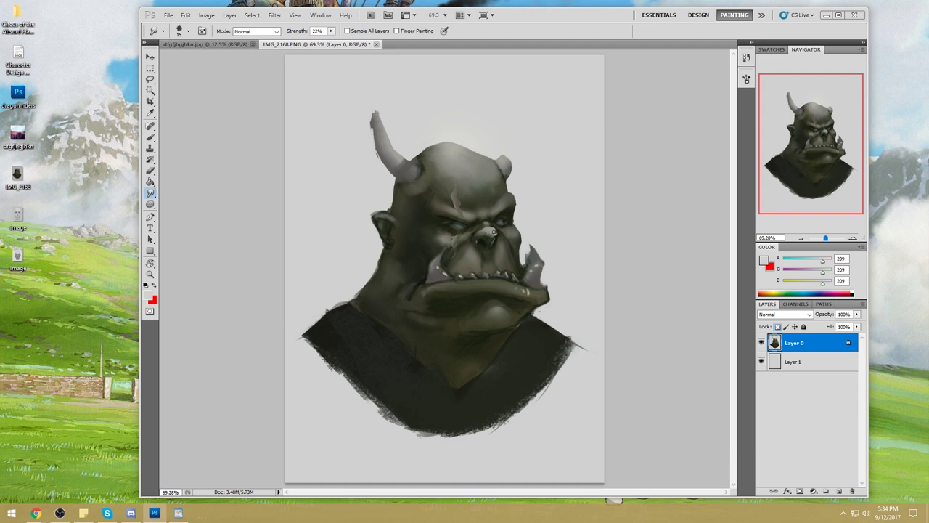
key(b)
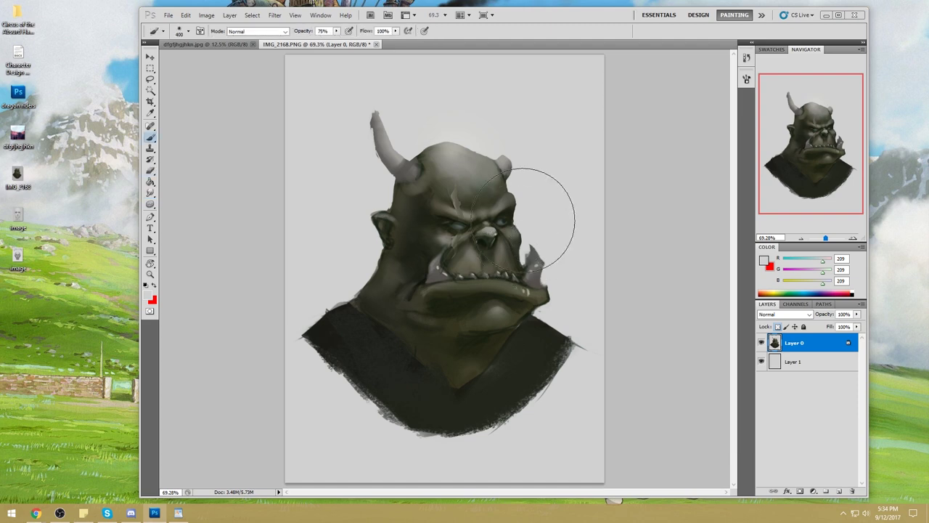
alt+click(496, 205)
key(bracketleft)
key(bracketleft)
key(bracketleft)
key(bracketleft)
key(bracketleft)
key(bracketleft)
key(bracketleft)
key(bracketleft)
key(bracketleft)
key(bracketleft)
key(bracketleft)
key(bracketleft)
key(bracketleft)
key(bracketleft)
key(bracketleft)
key(bracketleft)
key(bracketleft)
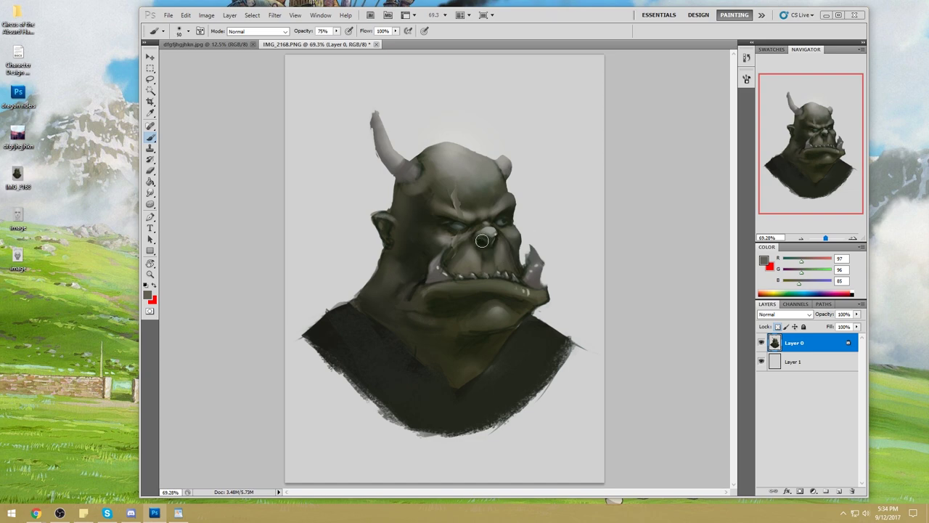
Paint out the light spot beside the nostril in sampled near-black 17, 26, 14 and redefine the nostril with a 4 px brush at 100% opacity.
key(z)
drag(451, 219, 517, 276)
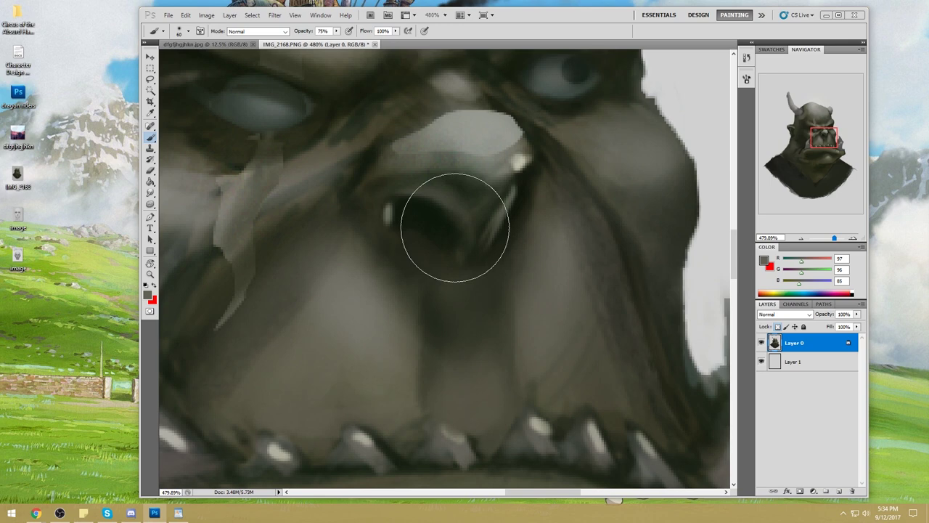
alt+click(406, 214)
key(ctrl+z)
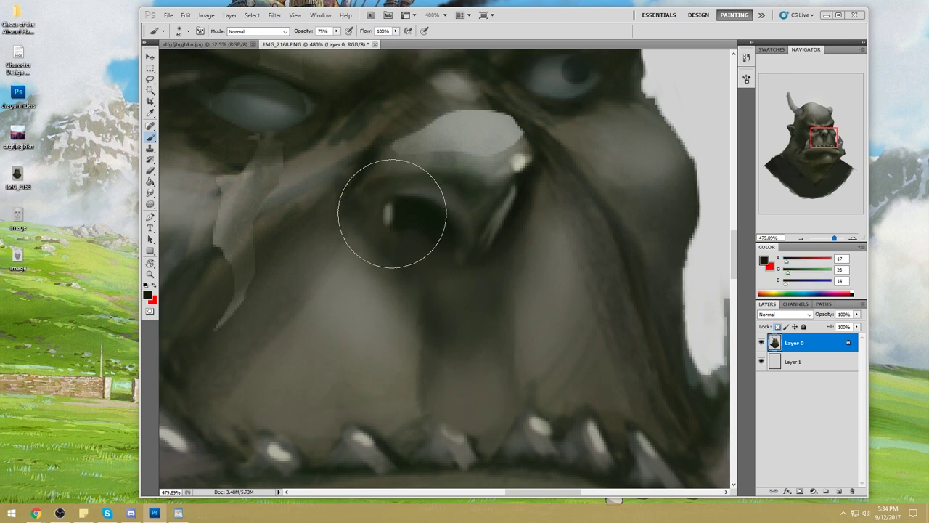
mouse_move(395, 212)
mouse_down()
mouse_move(381, 215)
mouse_move(416, 214)
mouse_up()
key([)
key([)
key([)
key([)
key([)
key([)
key([)
key([)
key([)
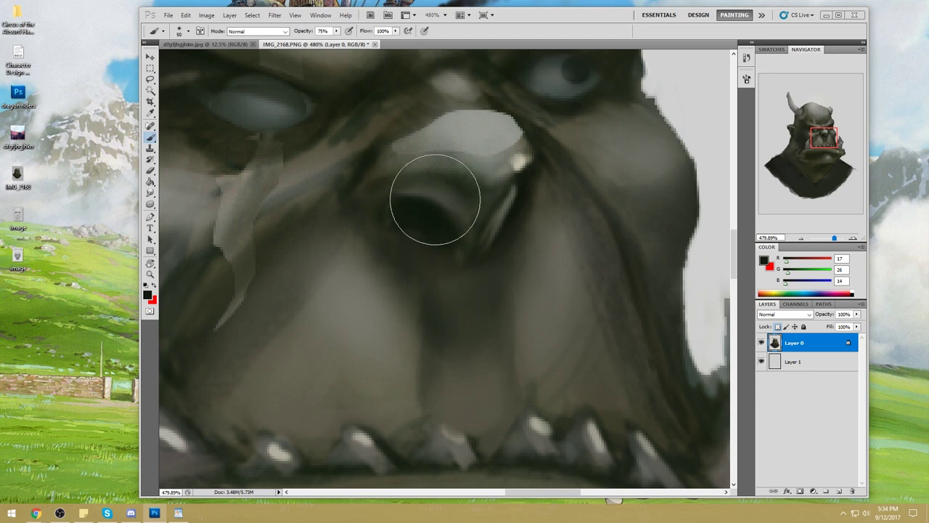
drag(337, 31, 363, 41)
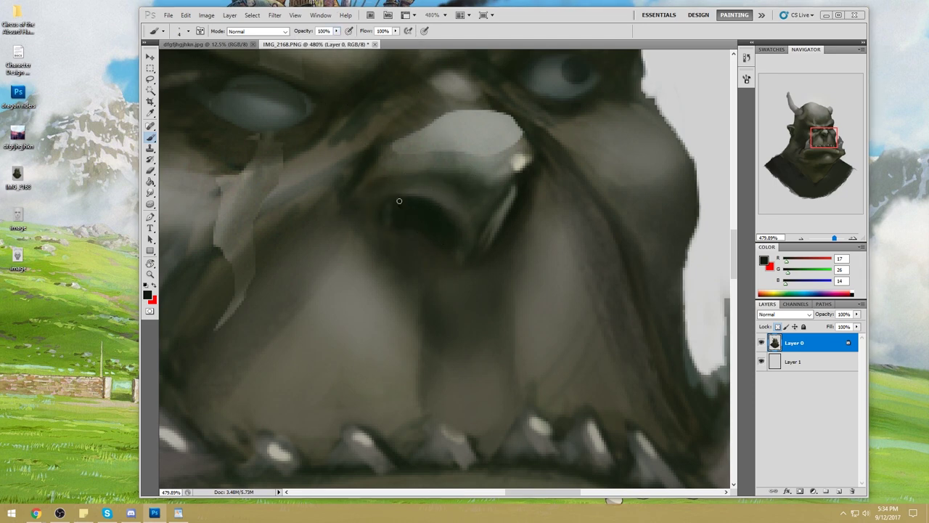
drag(429, 216, 441, 210)
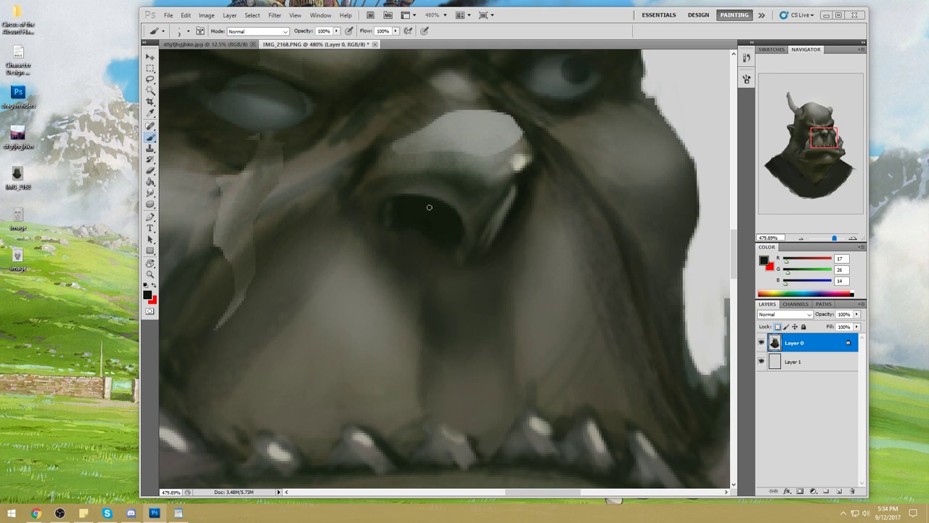
Select the dark nostril with the Magic Wand at tolerance 15 and darken it with a 50 px brush in black 0, 0, 0.
click(150, 91)
click(425, 217)
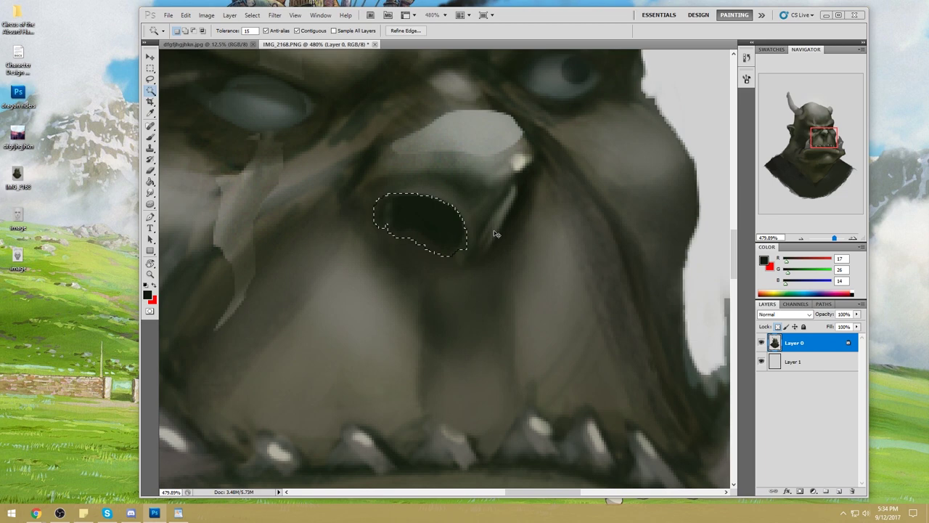
key(ctrl+d)
key(b)
click(763, 260)
drag(639, 217, 489, 280)
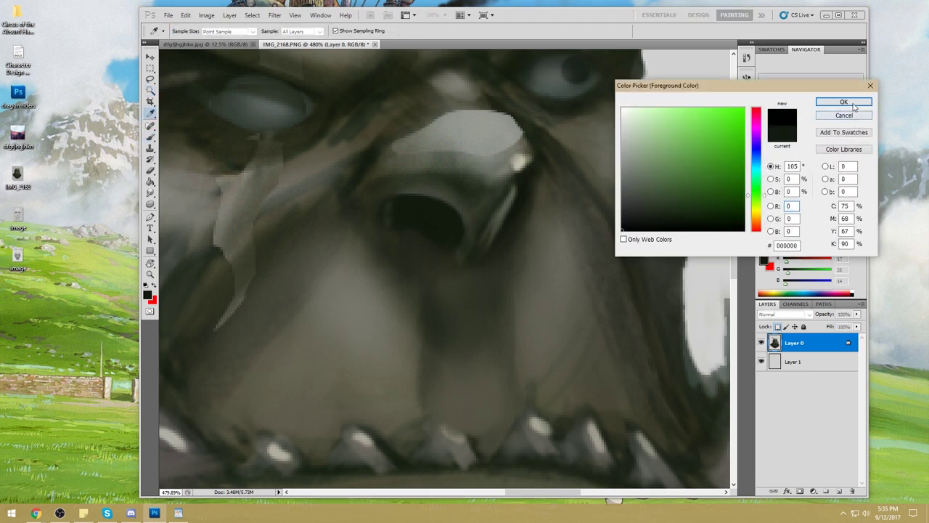
click(851, 106)
key(])
key(])
key(])
key(])
key(])
key(])
key(])
key(])
key(])
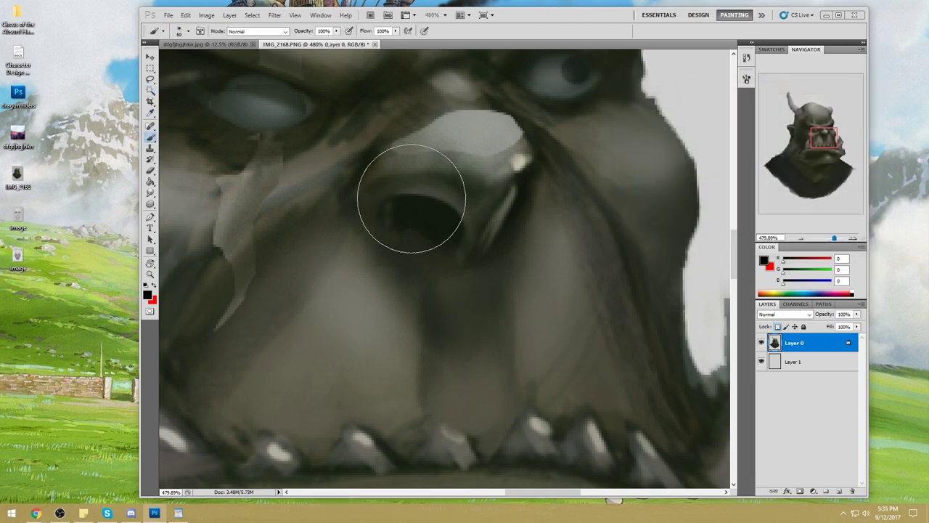
drag(412, 200, 467, 210)
key([)
scroll(477, 181, down, 6)
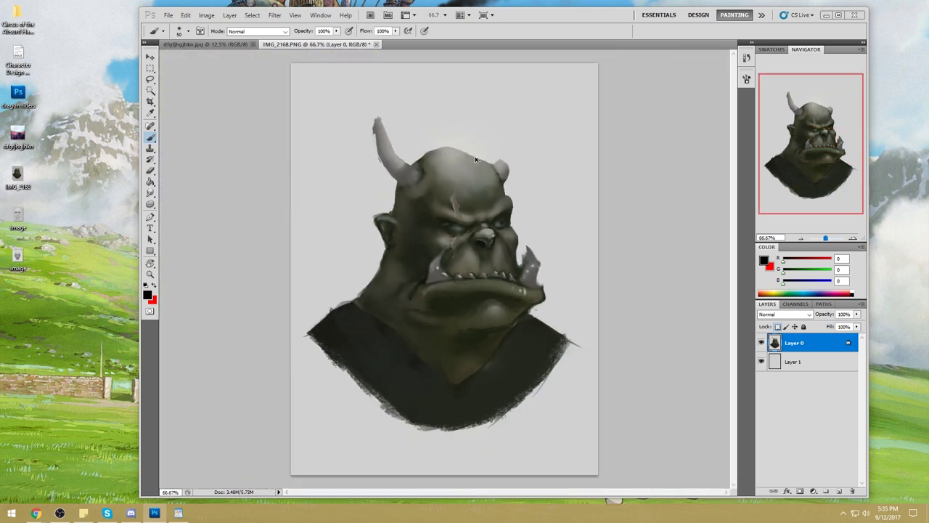
Lower the brush opacity to 53% and lasso the shadow areas between the brows and both eyes.
drag(336, 32, 320, 42)
key(bracketleft)
key(bracketleft)
key(bracketleft)
key(z)
drag(377, 185, 528, 266)
key(l)
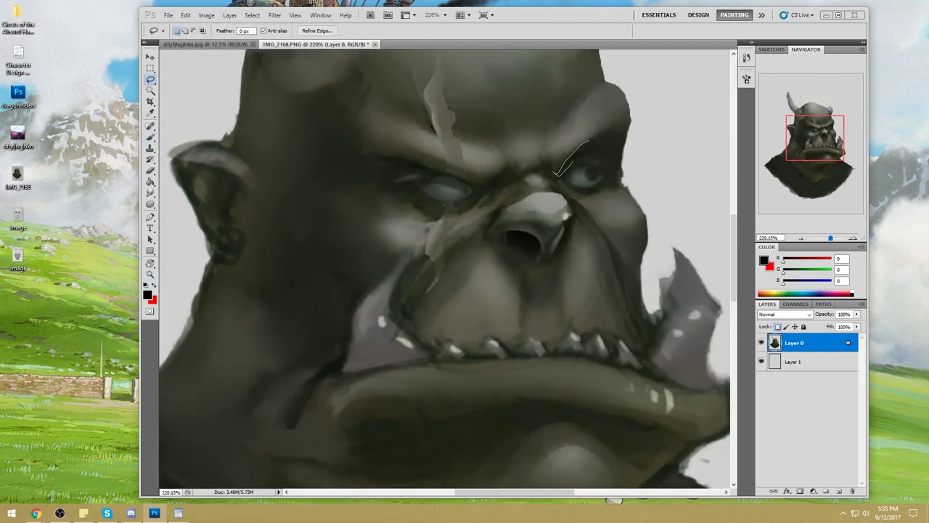
drag(555, 174, 556, 174)
mouse_move(494, 171)
mouse_down()
mouse_move(484, 184)
mouse_move(433, 170)
mouse_move(445, 175)
mouse_up()
key(ctrl+0)
Darken the selected shadows under the brows with a soft 60 px black brush and deselect them.
key(b)
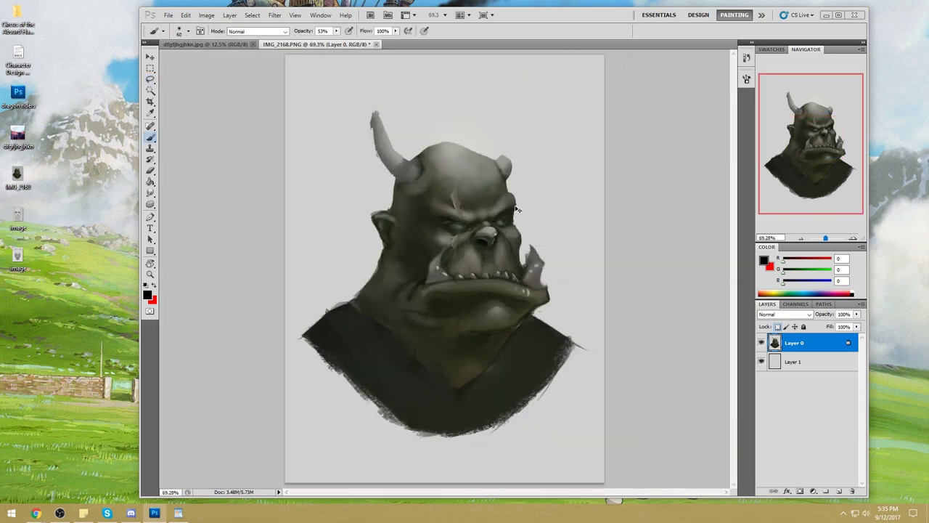
key(bracketright)
key(bracketright)
key(bracketright)
key(bracketright)
key(bracketright)
key(bracketright)
key(m)
right_click(505, 226)
click(531, 233)
Tone down the highlights beside and below the nostril at 86% brush opacity, using sampled dark tones such as 55, 59, 44.
key(b)
alt+click(483, 250)
key(8)
key(6)
alt+click(482, 249)
key(bracketleft)
key(bracketleft)
key(bracketleft)
key(bracketleft)
key(bracketleft)
key(bracketleft)
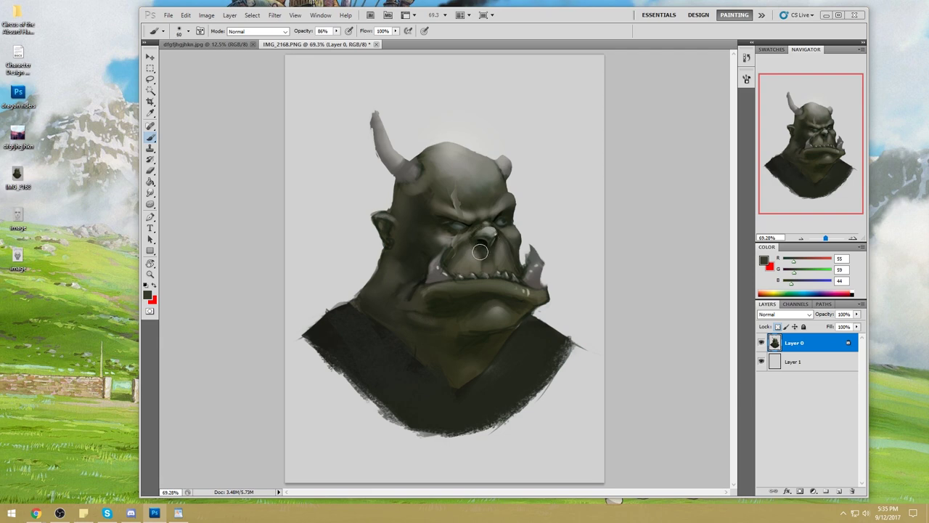
key(bracketright)
key(bracketright)
key(bracketright)
drag(480, 244, 495, 255)
alt+click(493, 246)
Smudge the far side of the nose with a 5 px Smudge tool at 22% strength.
drag(150, 193, 189, 213)
key(z)
drag(421, 184, 524, 286)
key(r)
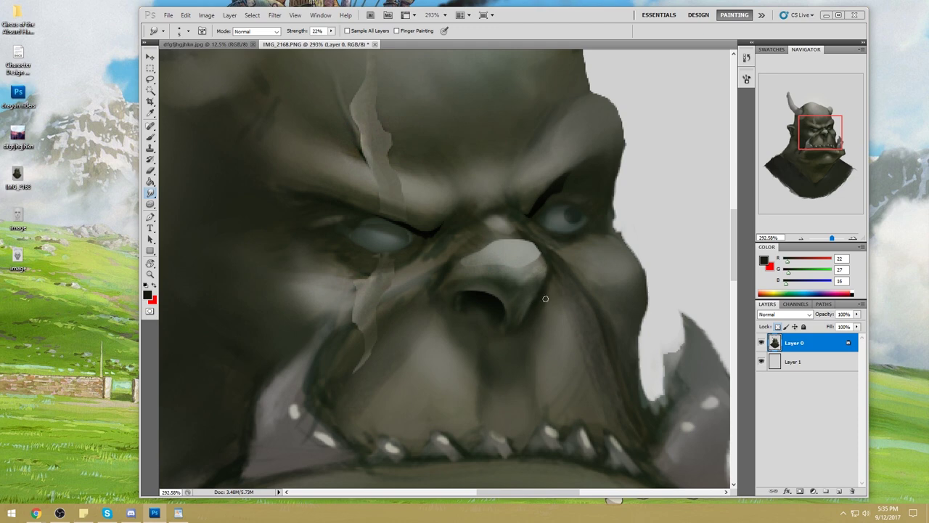
Lasso the area along the far side of the nose and hide the selection outline.
key(l)
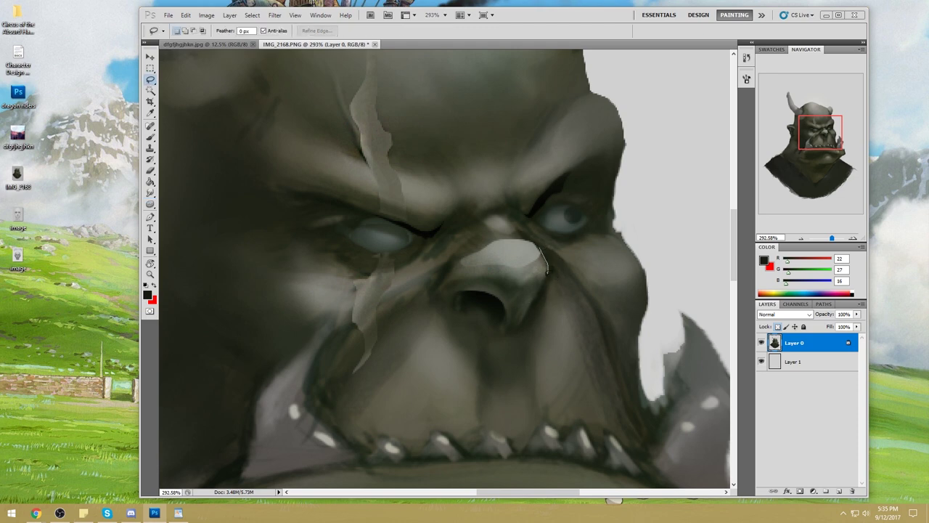
drag(547, 349, 567, 315)
key(ctrl+0)
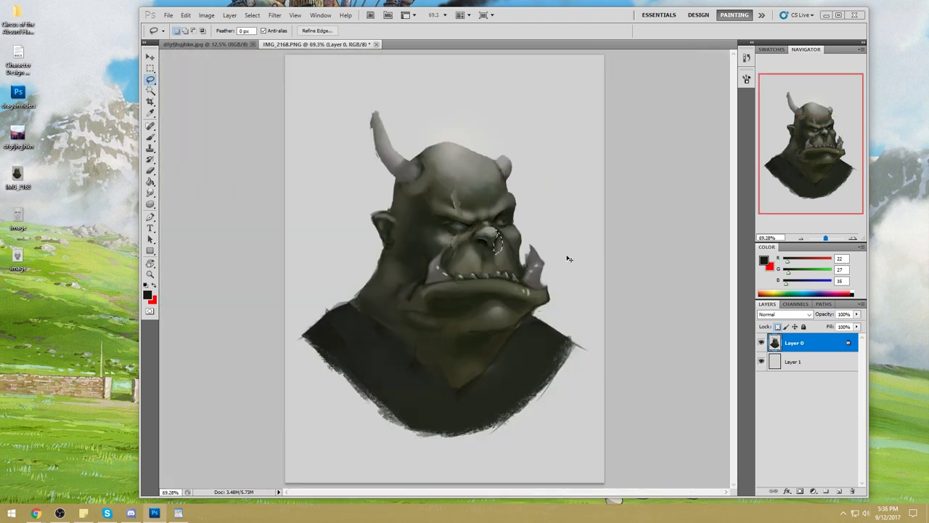
key(ctrl+d)
Shade the selected area beside the nose with a 175 px brush in sampled tones 101, 100, 89 and 50, 53, 39, and deselect it.
key(b)
alt+click(501, 176)
key(bracketright)
key(bracketright)
key(bracketright)
key(bracketright)
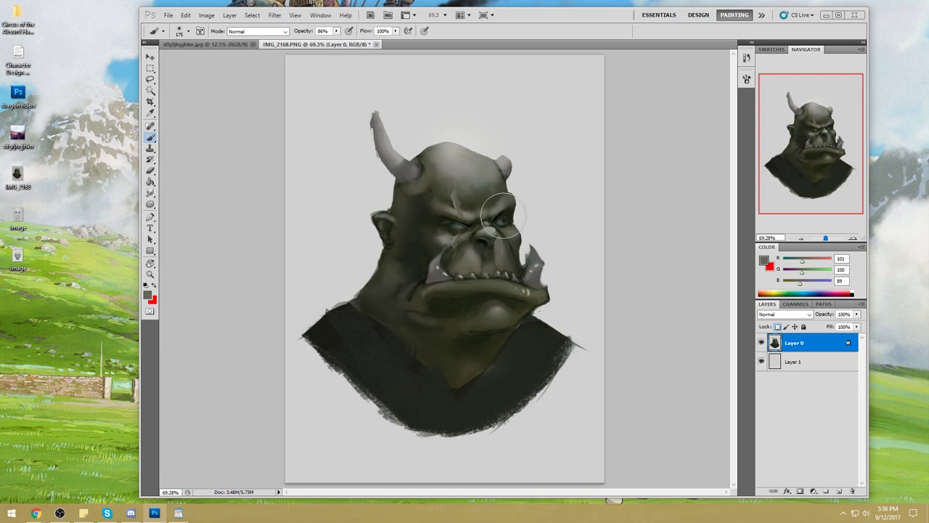
alt+click(496, 239)
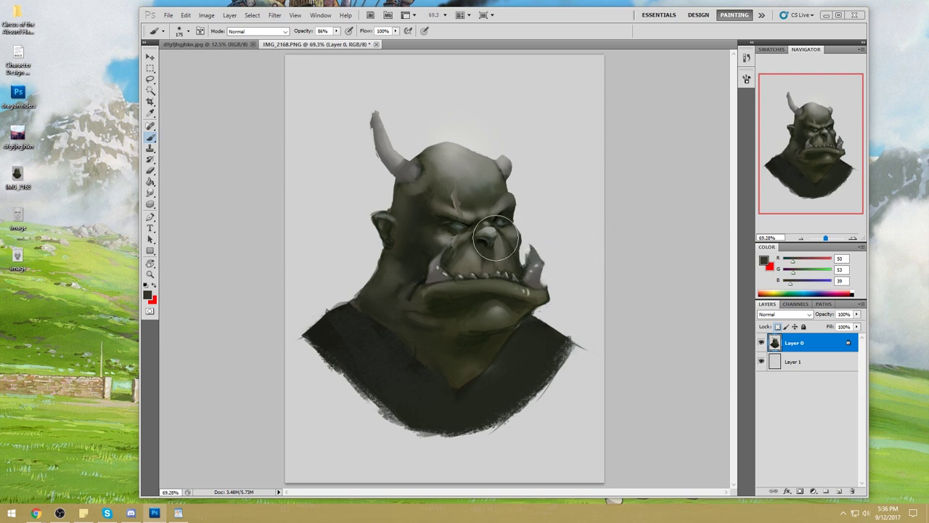
key(bracketleft)
key(bracketleft)
key(bracketleft)
key(bracketleft)
key(bracketleft)
key(m)
right_click(493, 238)
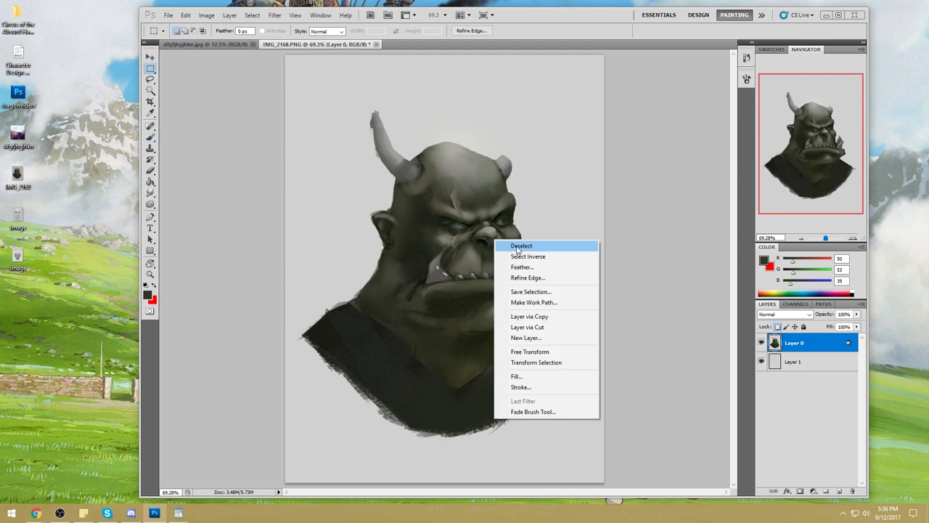
click(514, 247)
Touch up the nose area with a 9 px brush at 100% opacity in sampled near-black 13, 15, 9 and gray 97, 97, 85.
key(b)
alt+click(501, 215)
click(336, 30)
drag(337, 40, 345, 40)
key(bracketleft)
key(bracketleft)
key(bracketleft)
key(bracketleft)
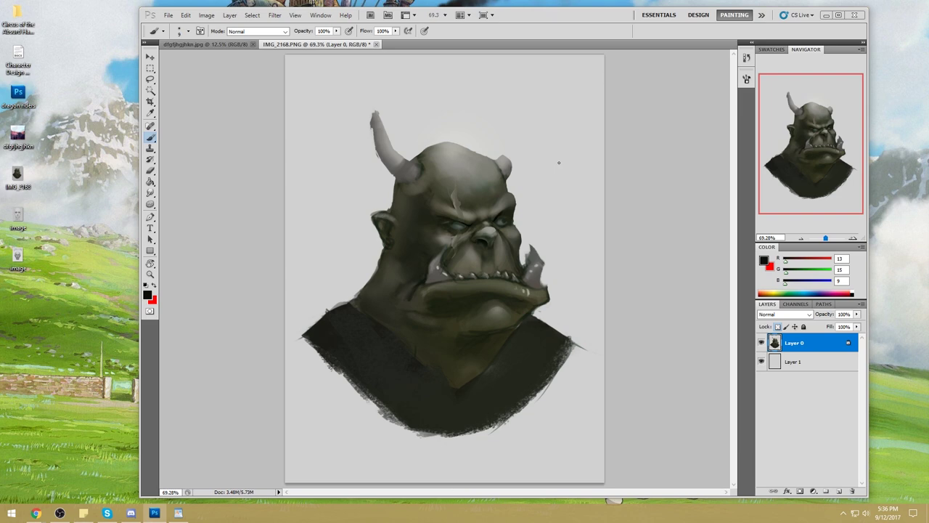
alt+click(498, 254)
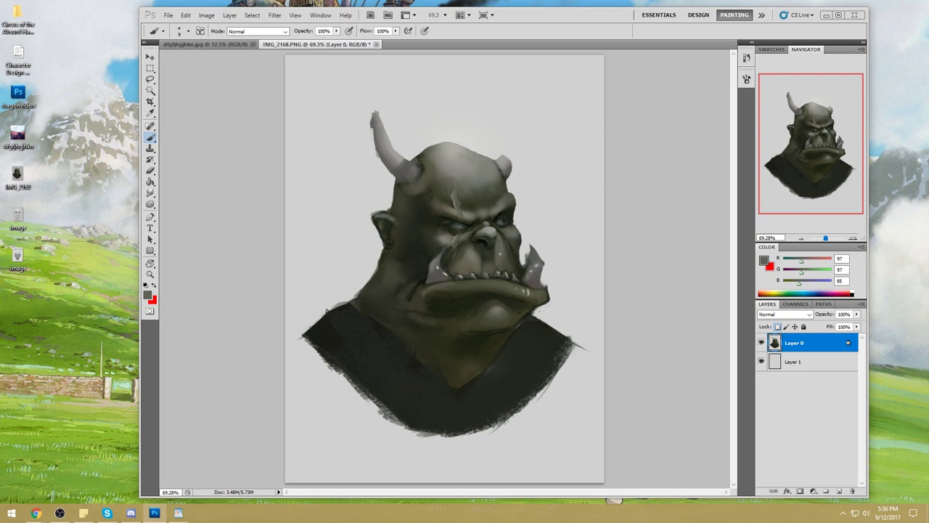
click(274, 15)
click(305, 69)
click(556, 283)
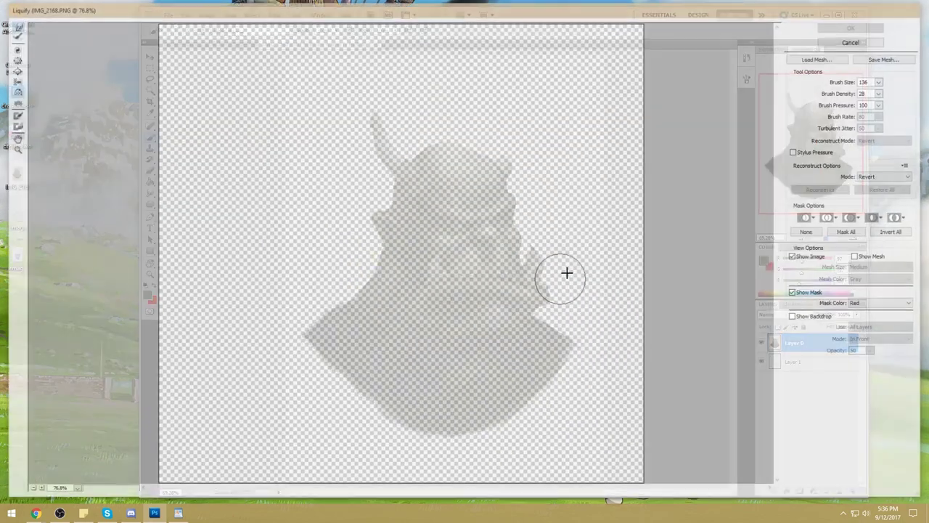
click(857, 42)
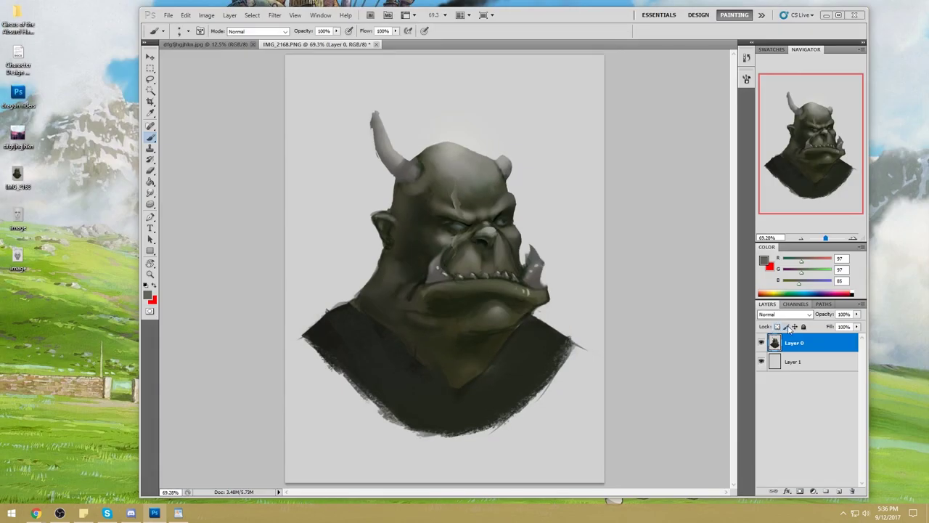
Start the Liquify filter on the orc layer and set its brush size to 151.
click(273, 15)
click(290, 68)
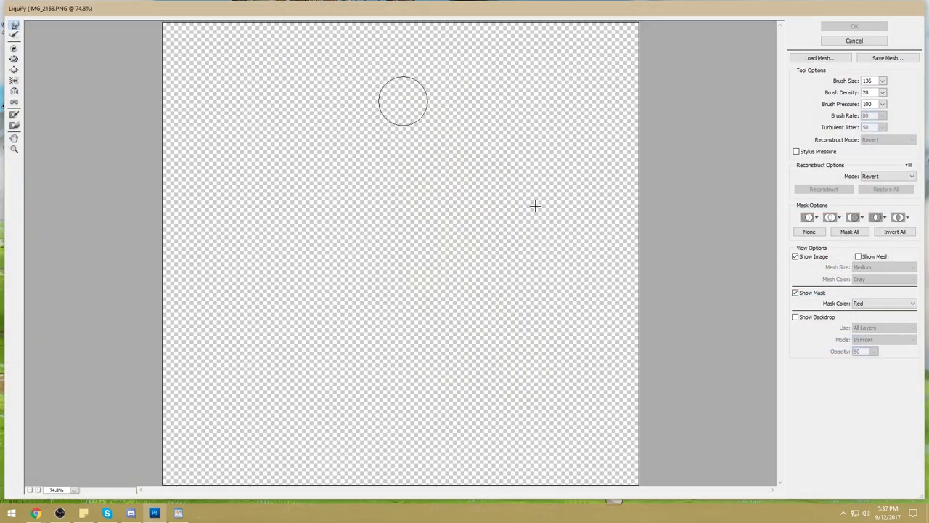
click(883, 80)
drag(838, 93, 843, 94)
Try widening the nose and stretching the ear outward into a point, and undo both distortions.
mouse_move(445, 223)
mouse_down()
mouse_move(493, 221)
mouse_move(486, 246)
mouse_move(514, 247)
mouse_up()
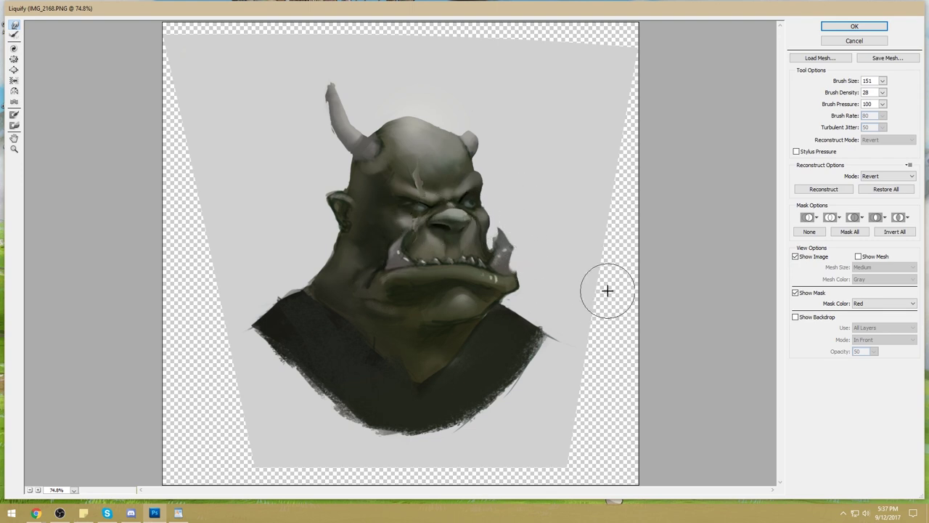
drag(327, 196, 313, 220)
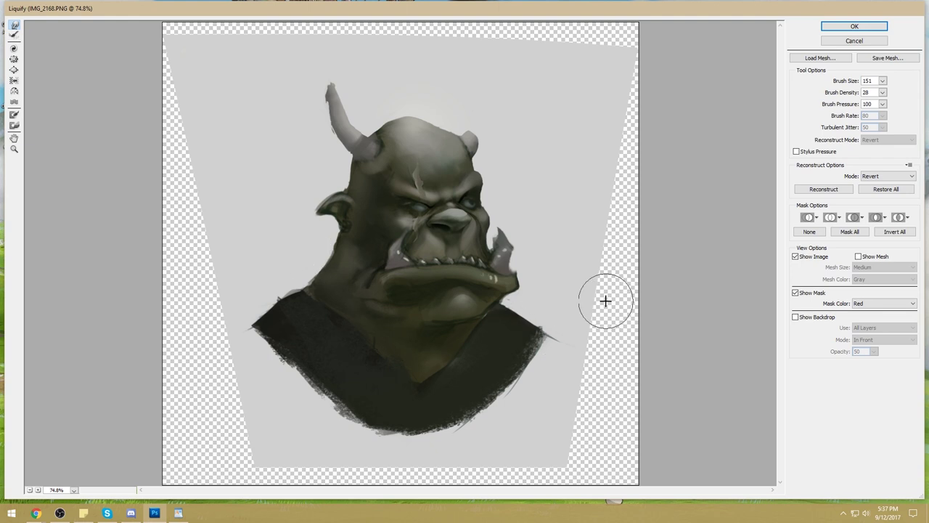
key(ctrl+alt+z)
key(ctrl+alt+z)
key(ctrl+alt+z)
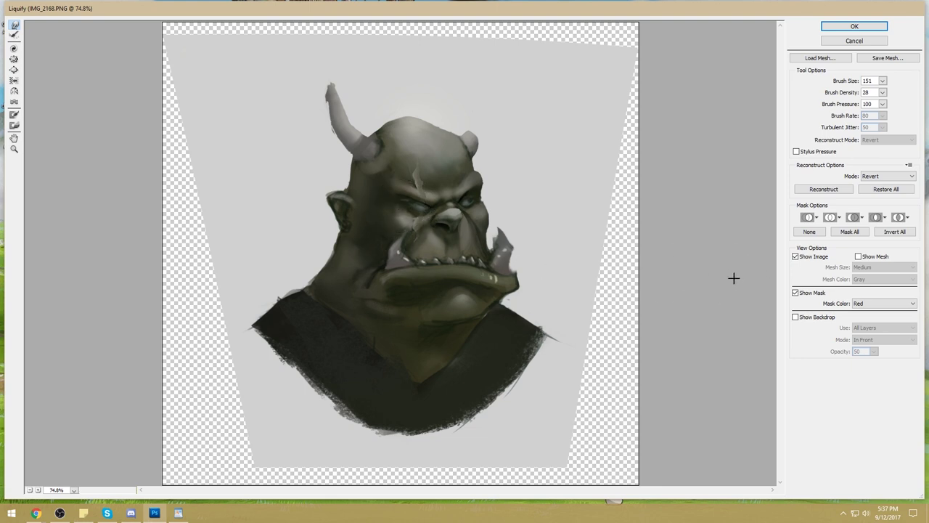
Warp the face around the blind eye, enlarge the Liquify brush to 331, apply the filter, and toggle the result off and on.
key(alt)
drag(399, 211, 396, 206)
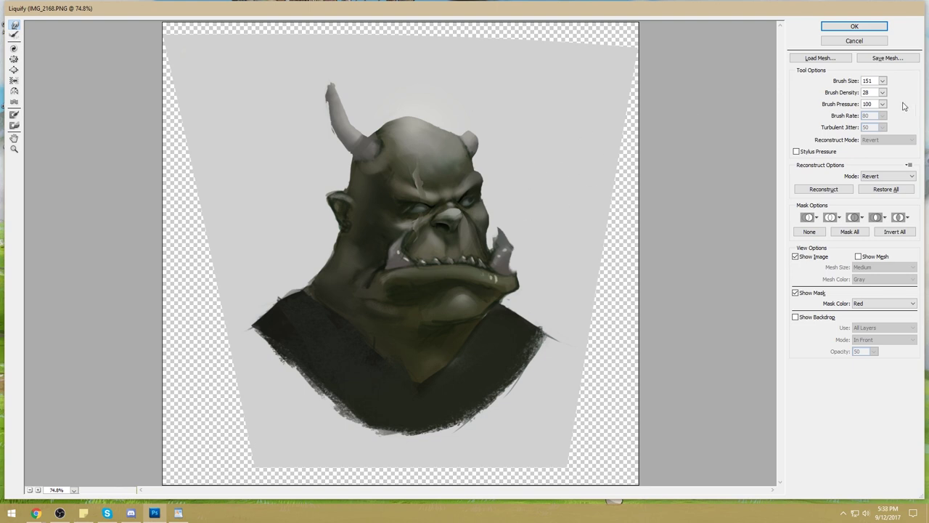
drag(883, 82, 845, 96)
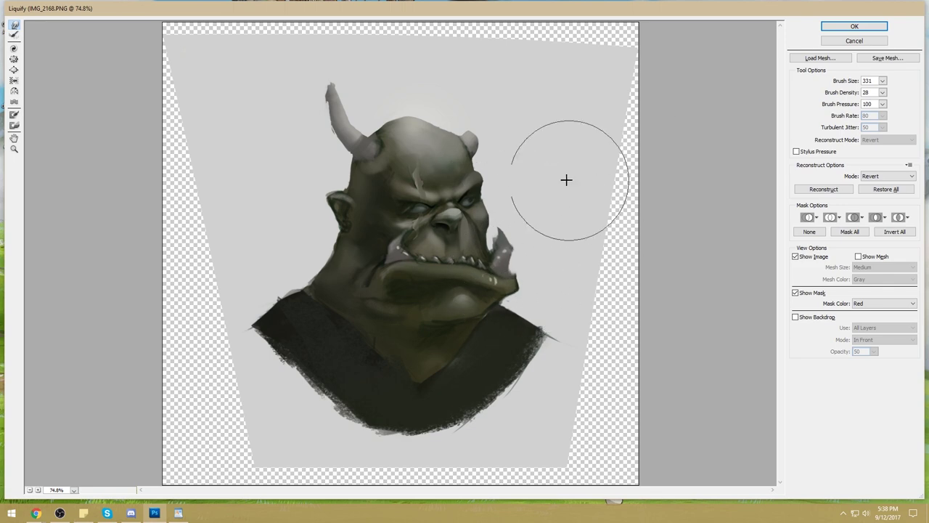
click(854, 27)
key(ctrl+z)
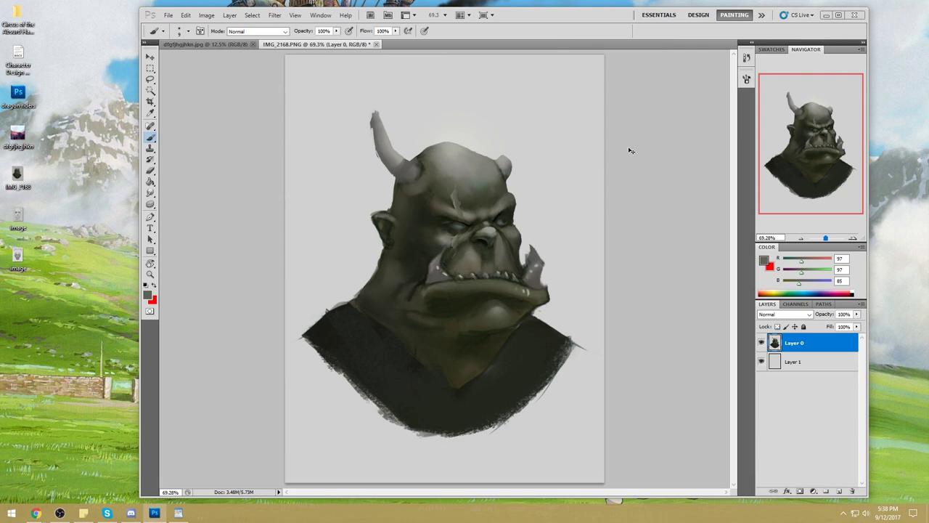
key(ctrl+z)
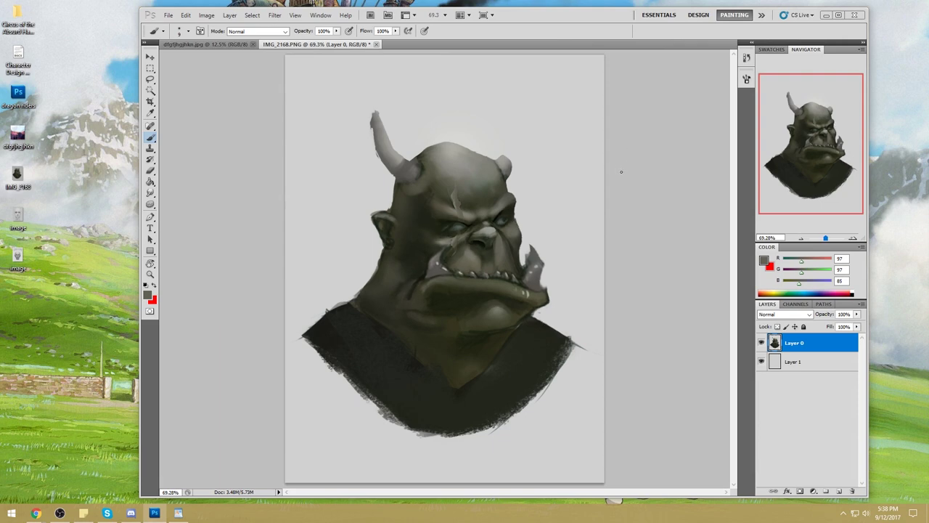
Adjust the orc layer with Hue/Saturation: hue -3, saturation -6 and lightness +8.
key(ctrl+u)
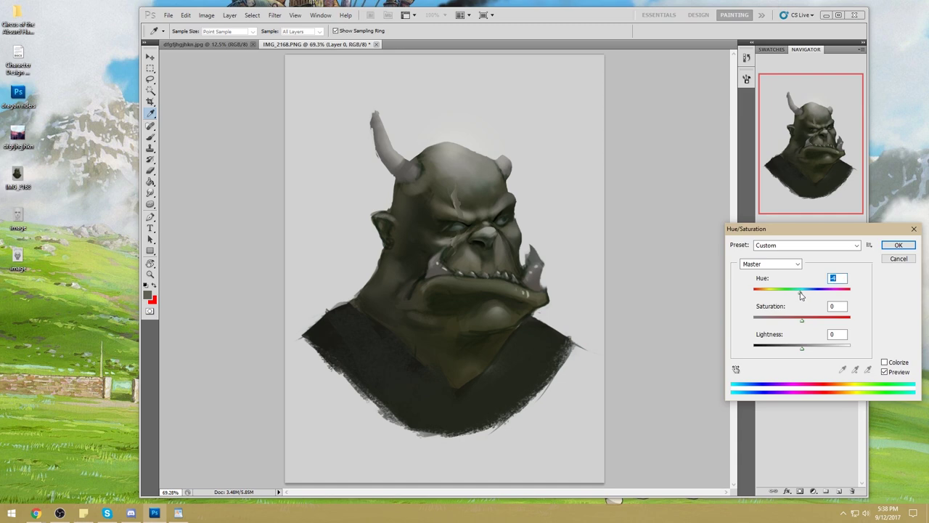
drag(803, 350, 804, 352)
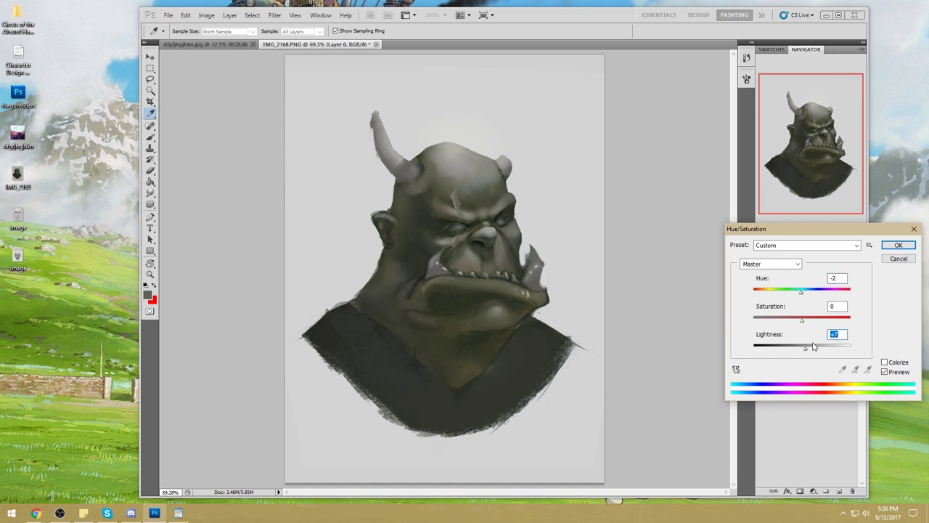
text(0)
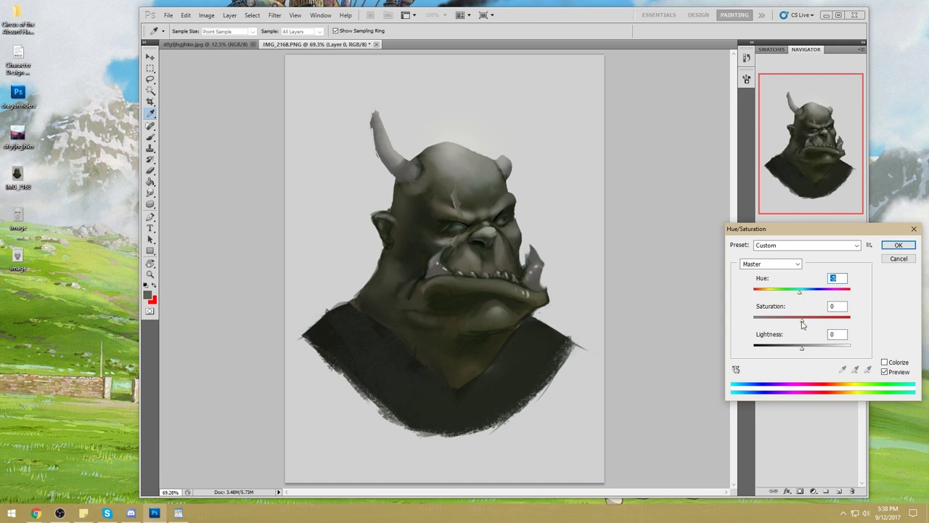
drag(800, 297, 803, 295)
drag(802, 352, 804, 353)
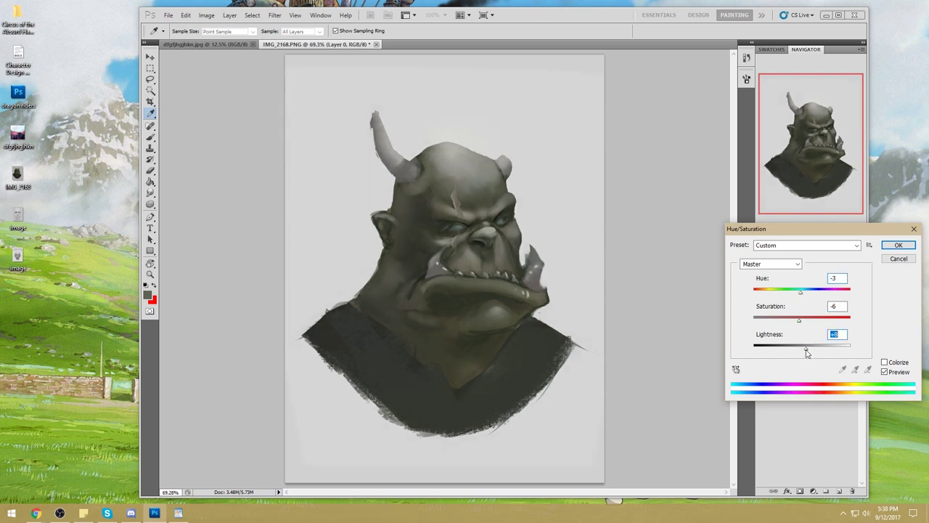
click(898, 244)
Copy the whole adjusted image, revert to the Liquify history state, and paste the copy in place as a new layer.
key(ctrl+a)
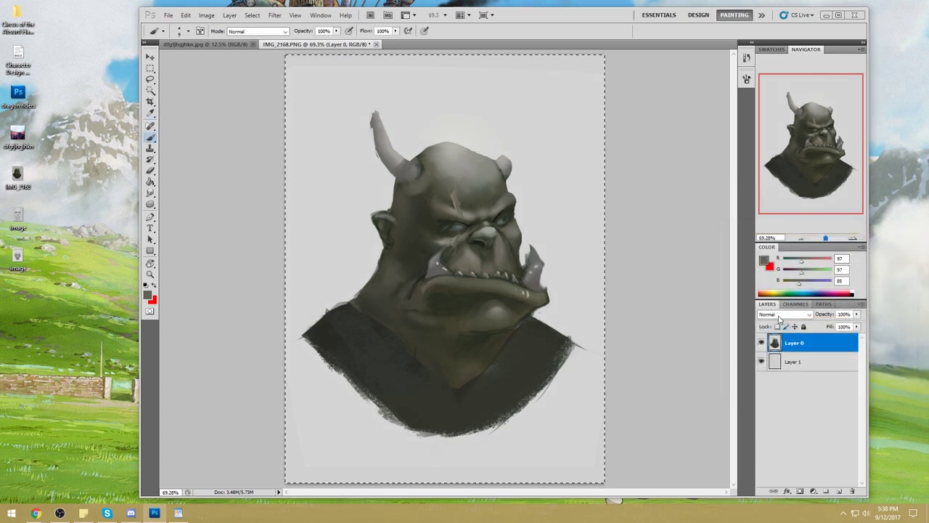
click(746, 59)
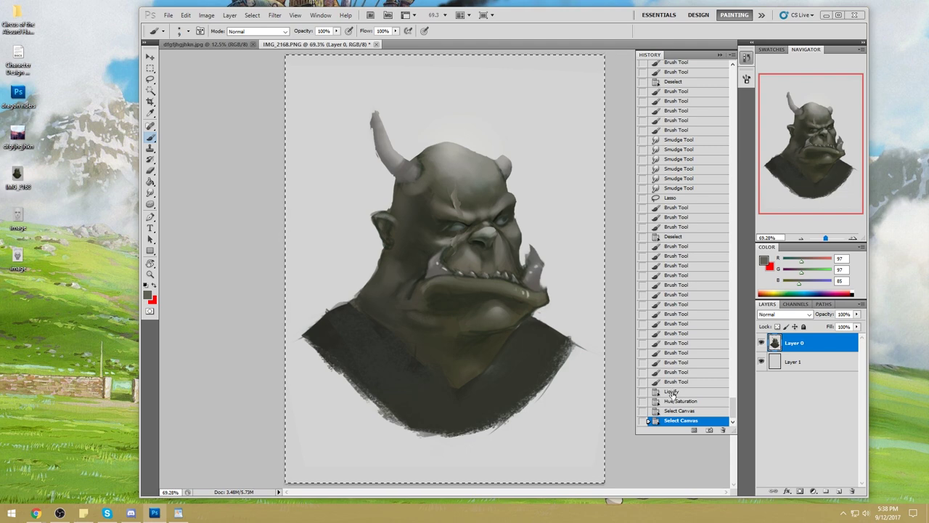
click(673, 391)
key(ctrl+shift+v)
click(720, 55)
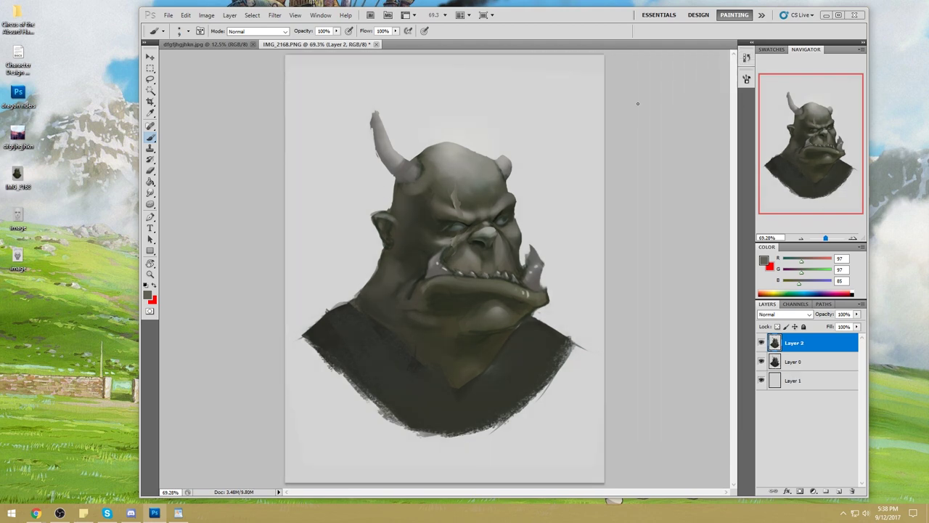
Erase parts of the lightened Layer 2 with a 125 px eraser at 100% opacity to bring back the darker tones beneath.
key(e)
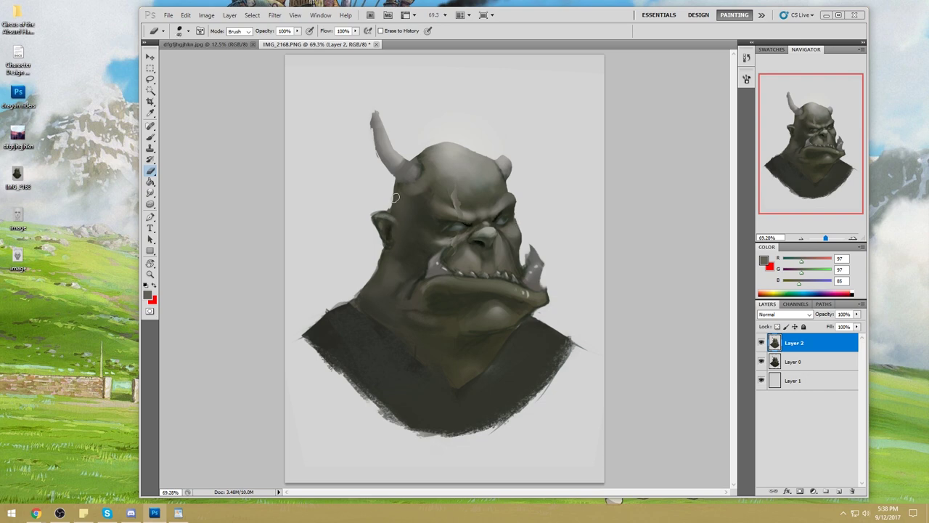
key(bracketright)
key(bracketright)
key(bracketright)
key(bracketright)
key(bracketright)
key(bracketright)
key(bracketright)
key(bracketleft)
key(bracketleft)
key(bracketleft)
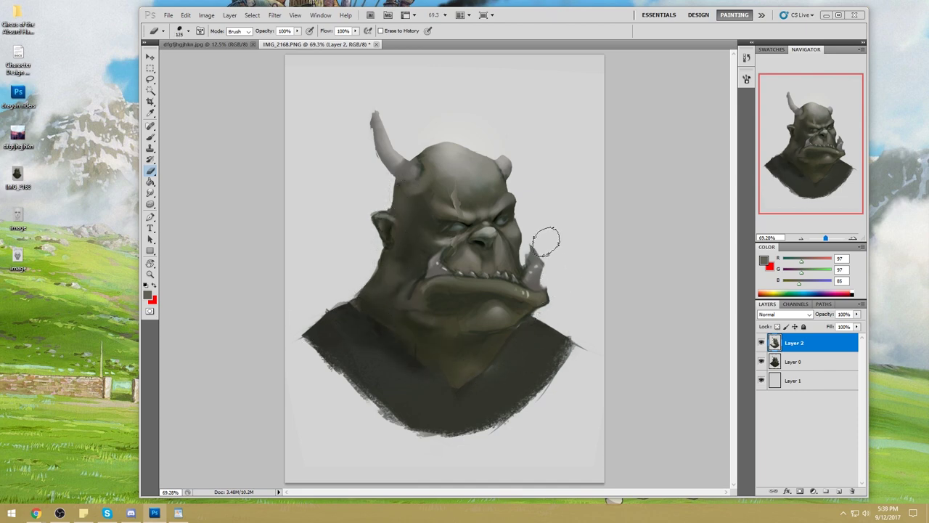
Lasso a crescent beneath the orc's chin and paint inside it with a sampled muted skin tone.
key(l)
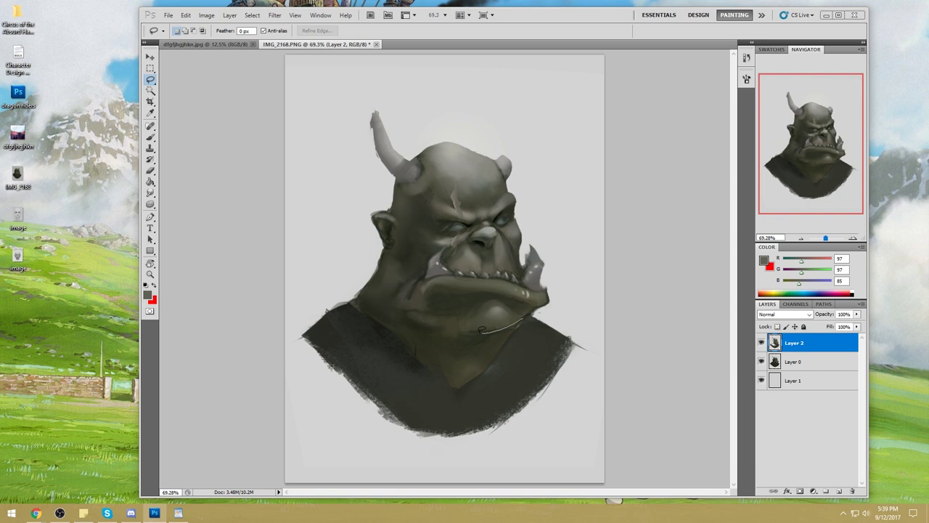
drag(524, 319, 520, 316)
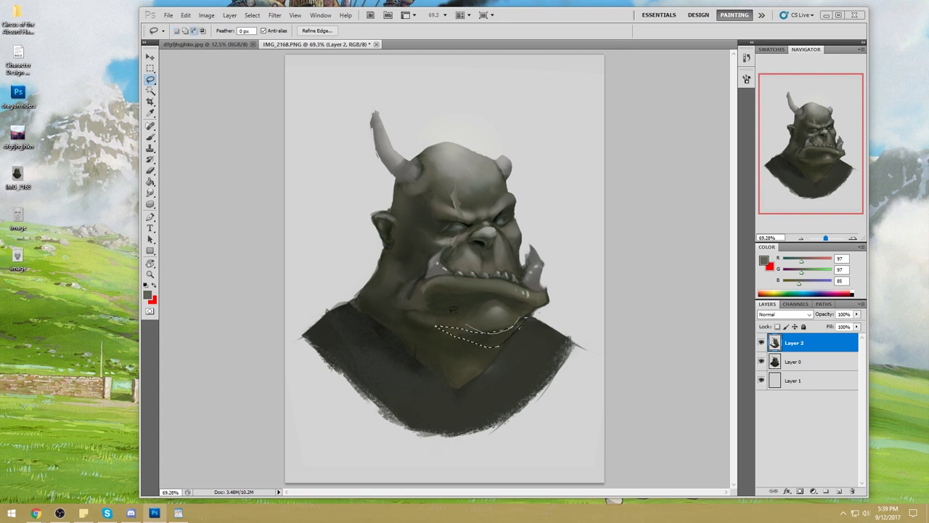
key(ctrl+d)
key(b)
alt+click(497, 320)
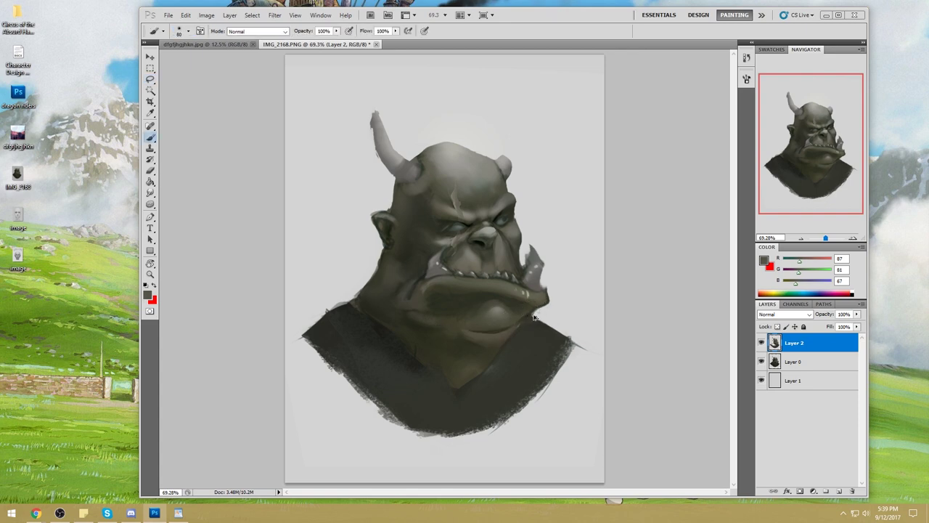
Invert the crescent selection and paint sampled olive-grey tones along the lower edge of the chin.
key(m)
right_click(506, 314)
click(530, 318)
key(b)
alt+click(509, 324)
drag(473, 331, 513, 332)
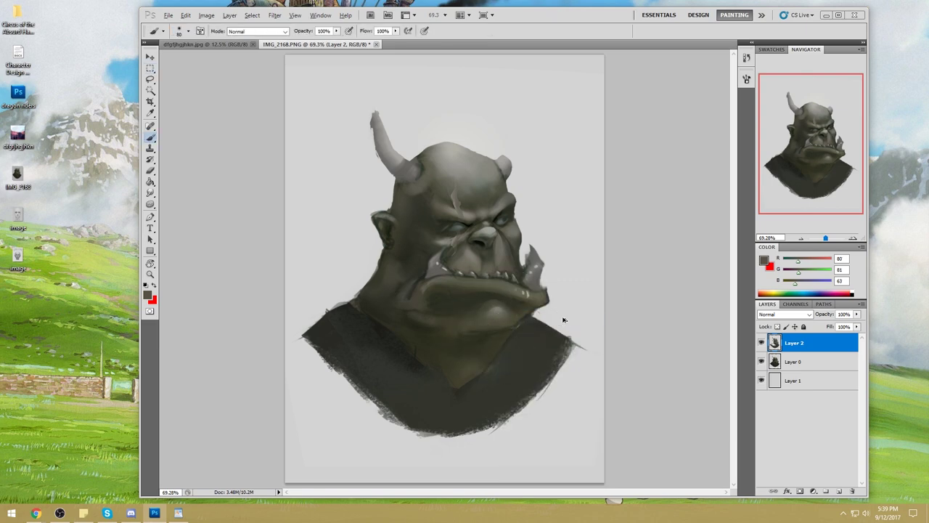
key(m)
right_click(527, 301)
click(555, 320)
key(b)
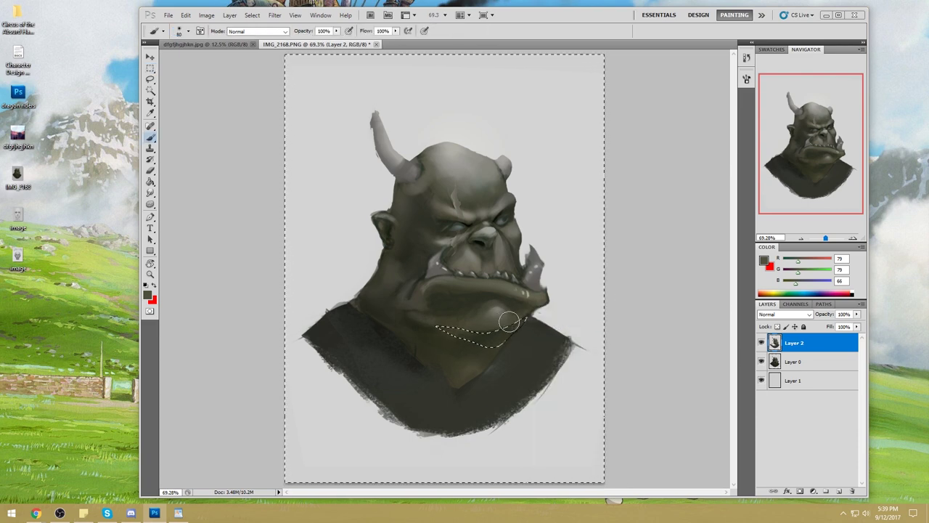
alt+click(516, 312)
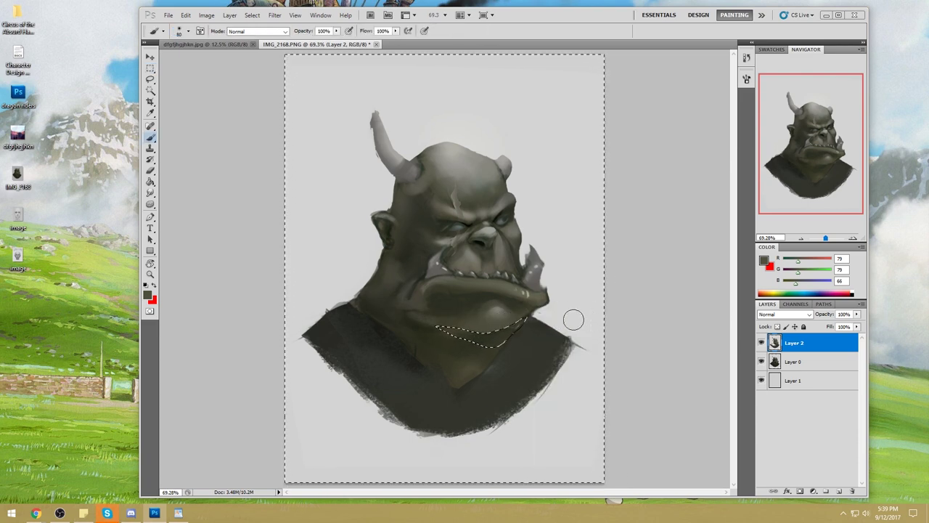
Invert back to the crescent and paint a near-black cast shadow under the chin, varying the brush between 200 and 80 px.
key(m)
right_click(526, 320)
click(555, 336)
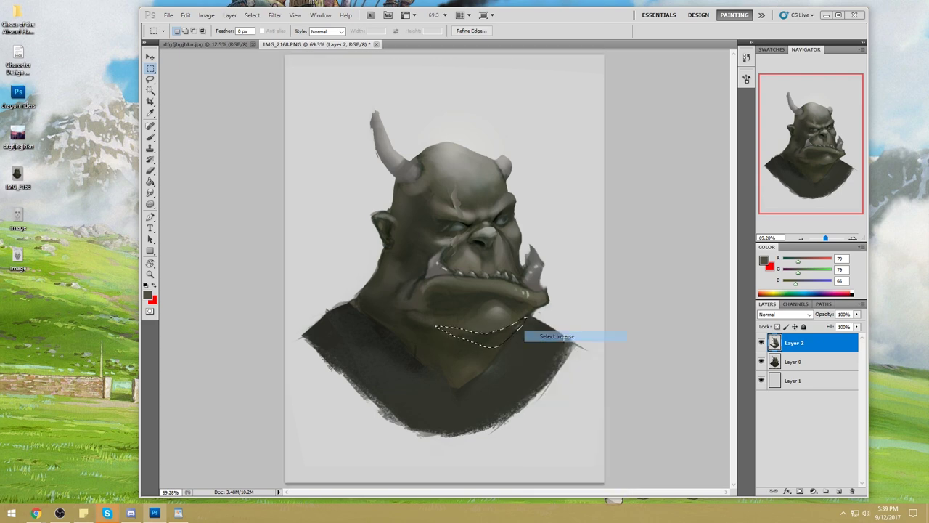
key(b)
alt+click(485, 241)
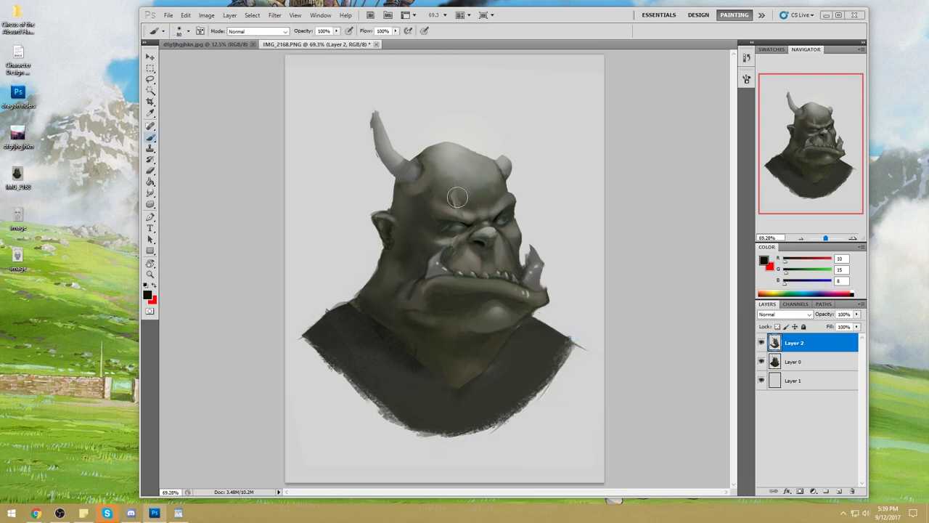
key(bracketright)
key(bracketright)
key(bracketright)
key(bracketright)
key(bracketright)
key(bracketright)
key(bracketright)
key(bracketright)
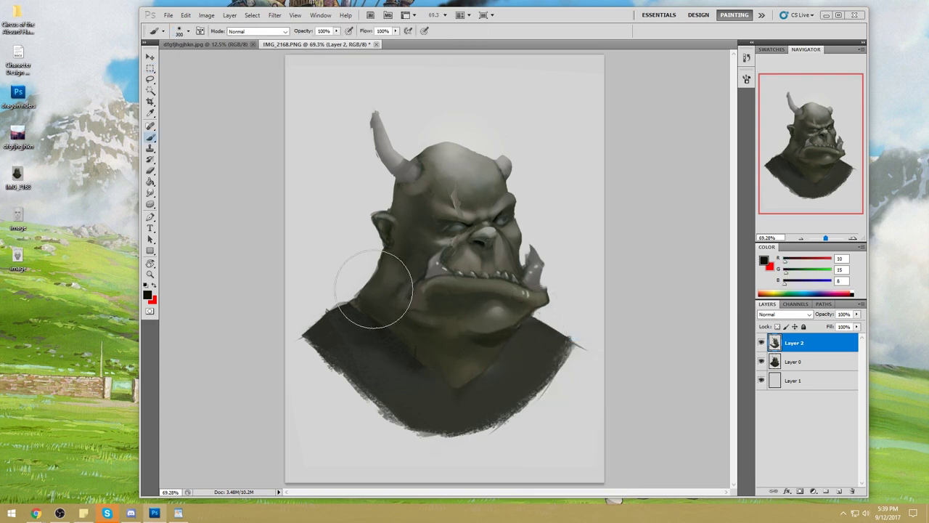
key(bracketleft)
key(bracketleft)
key(bracketleft)
key(bracketleft)
key(bracketleft)
key(bracketleft)
key(bracketleft)
key(bracketleft)
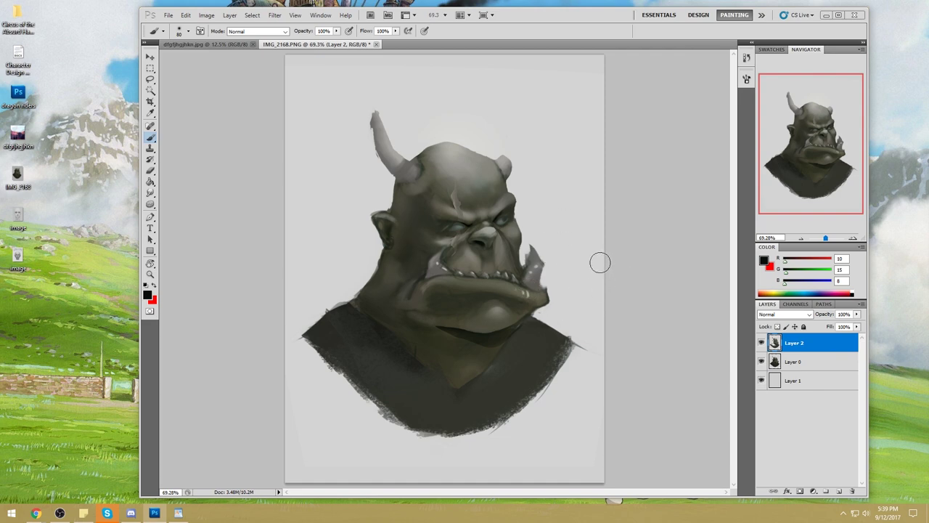
Lasso around the outer edge of the far tusk and paint it with the light grey background color to sharpen its curve.
key(l)
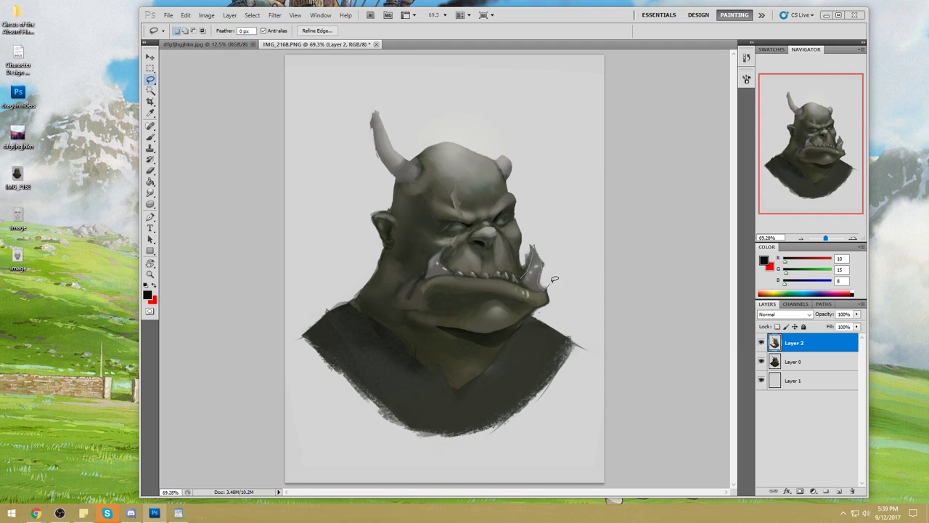
drag(522, 273, 543, 287)
key(b)
alt+click(550, 247)
drag(542, 244, 544, 263)
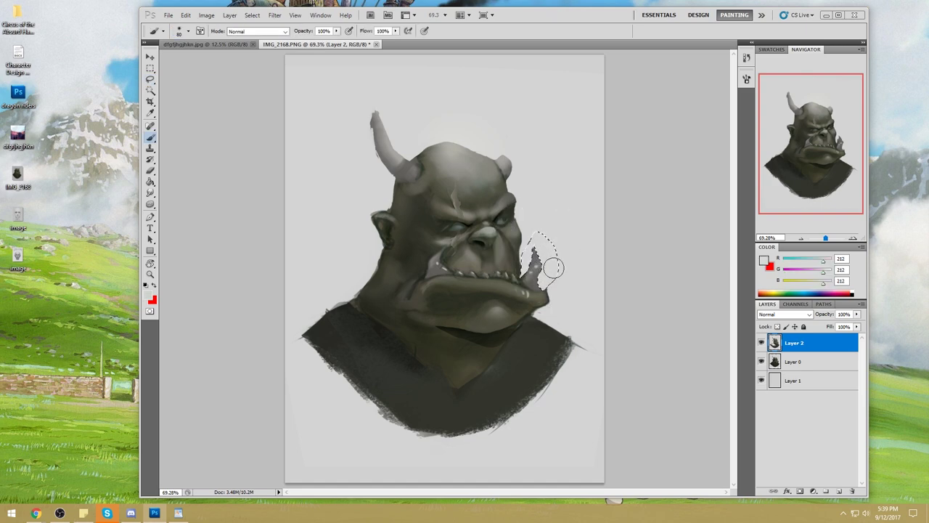
Lasso the cheek area around the near tusk's new contour and hide the selection outline.
key(l)
click(428, 273)
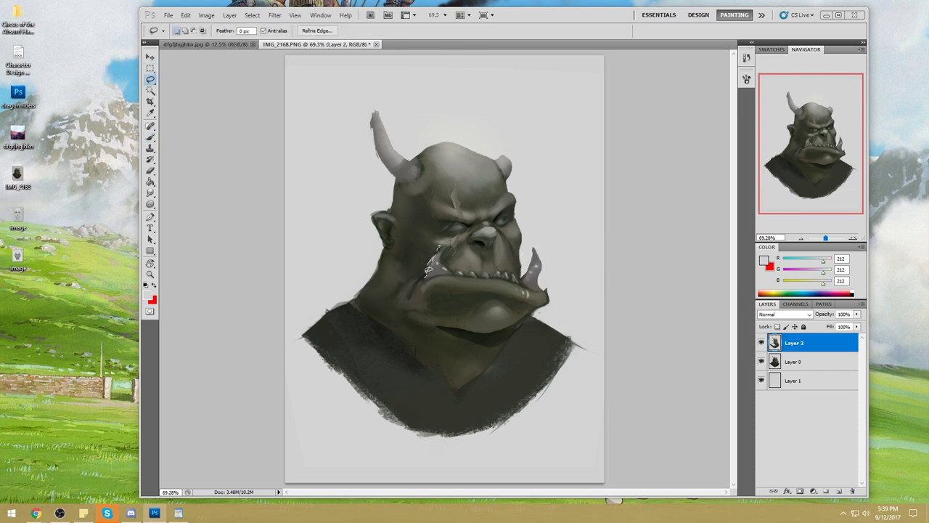
drag(424, 279, 428, 262)
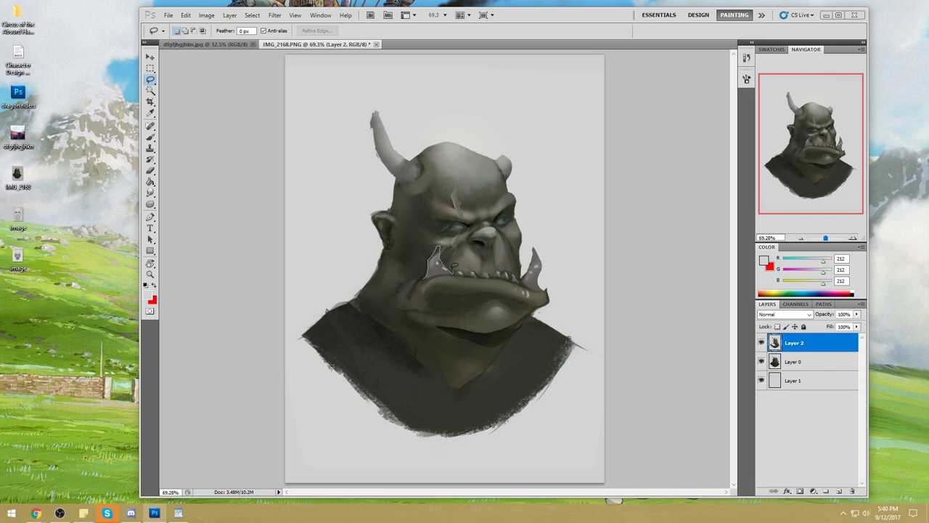
drag(419, 273, 424, 279)
key(ctrl+h)
Paint sampled dark skin tones around the near tusk to carve a slimmer, curved shape, undoing unwanted strokes.
key(b)
alt+click(451, 254)
mouse_move(454, 248)
mouse_down()
mouse_move(442, 257)
mouse_move(458, 266)
mouse_up()
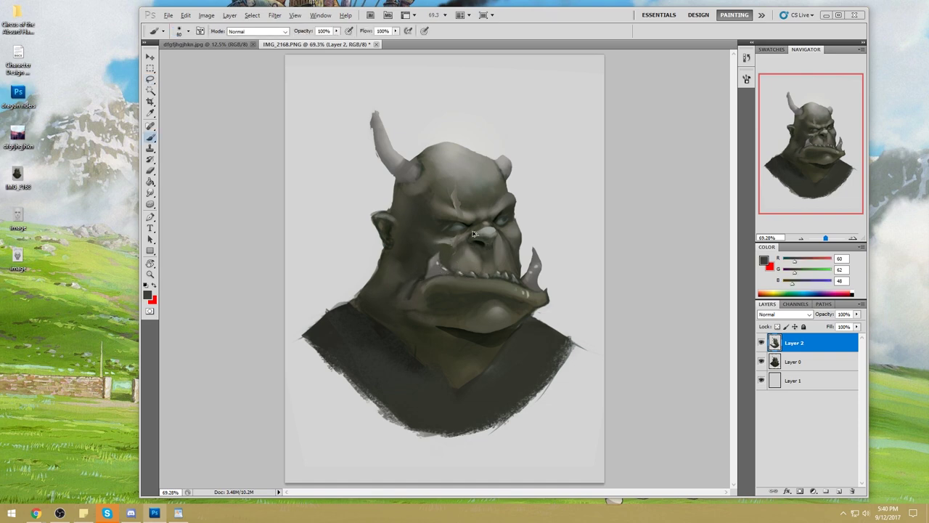
alt+click(450, 251)
key(ctrl+alt+z)
key(l)
key(ctrl+d)
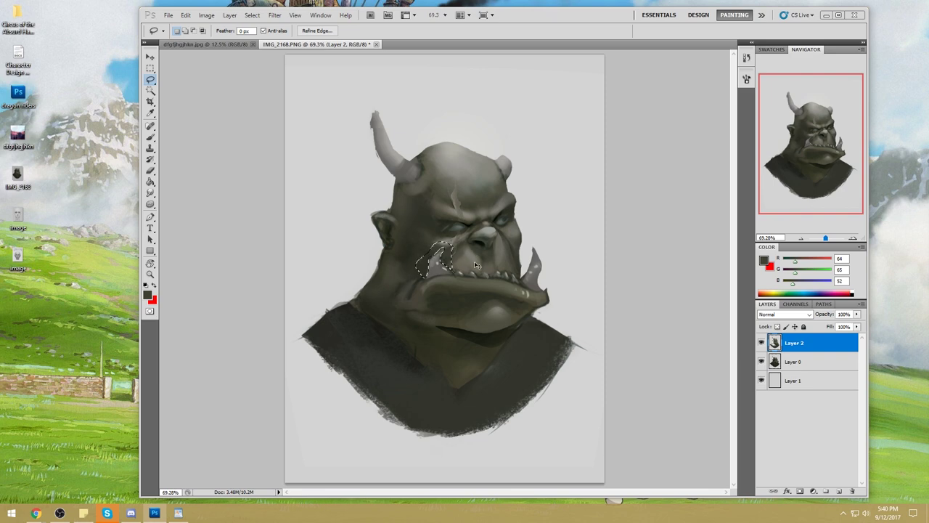
key(b)
key(l)
key(ctrl+alt+z)
key(b)
alt+click(449, 250)
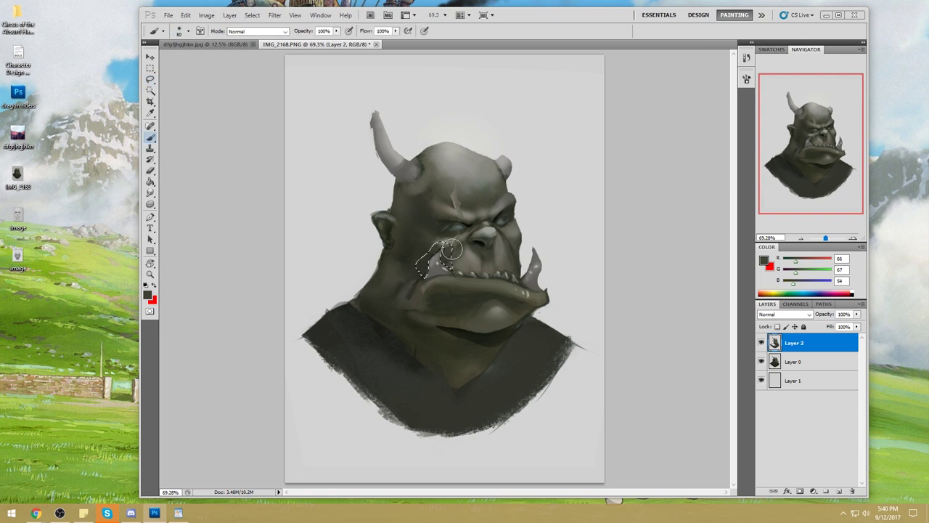
alt+click(442, 258)
Invert the selection, repaint the near tusk with sampled lighter and darker greys, and deselect.
key(l)
right_click(444, 259)
click(482, 278)
key(b)
alt+click(439, 267)
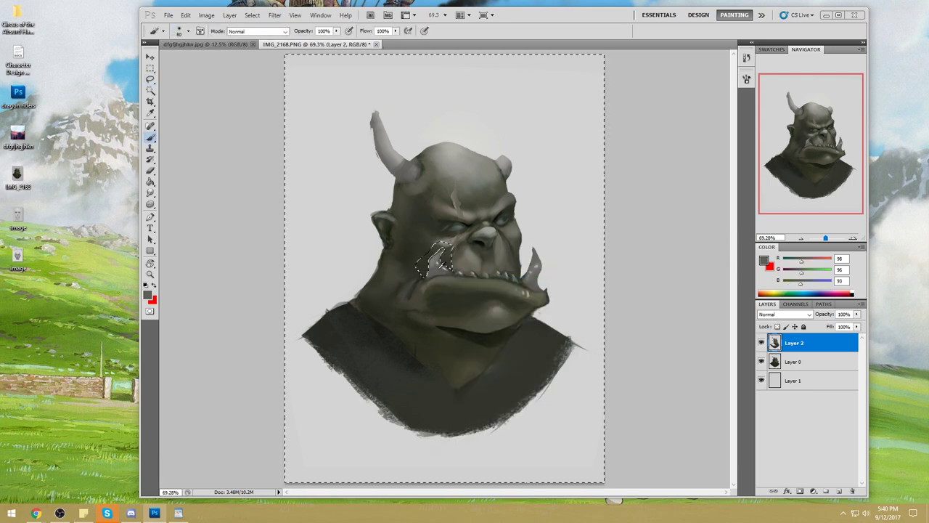
alt+click(442, 252)
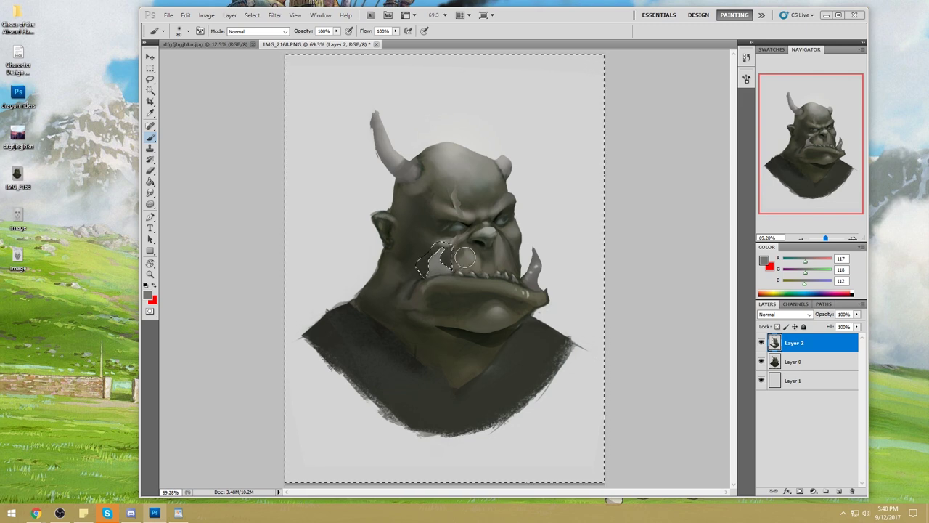
alt+click(434, 255)
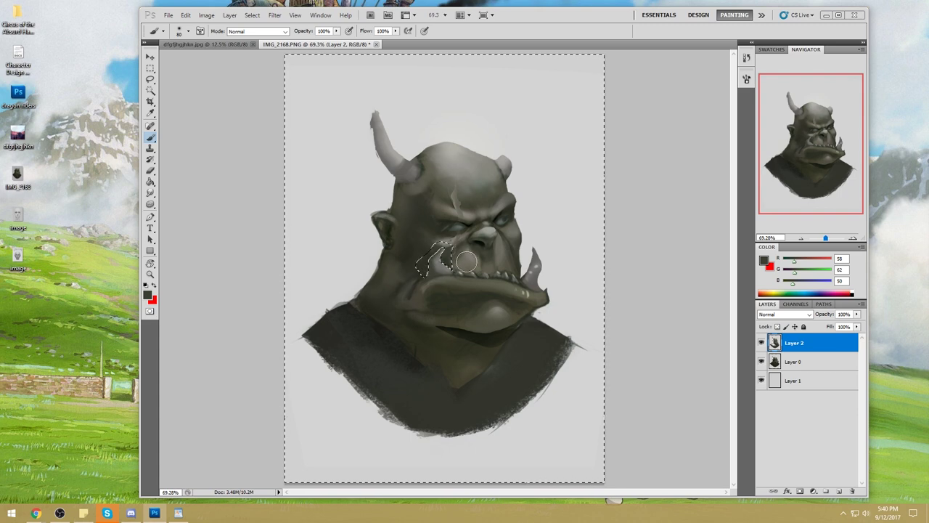
key(m)
right_click(451, 237)
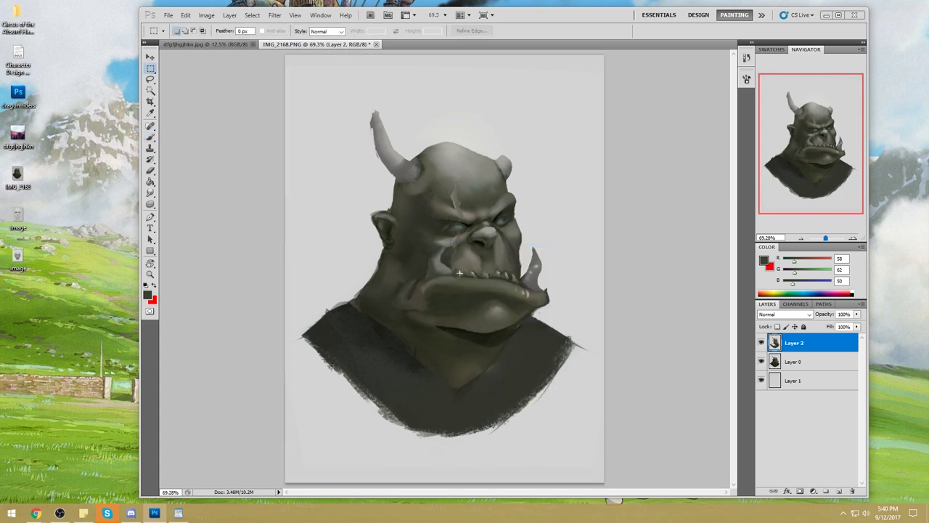
Refine the near tusk's edges and grey highlights up close with a small textured brush.
key(z)
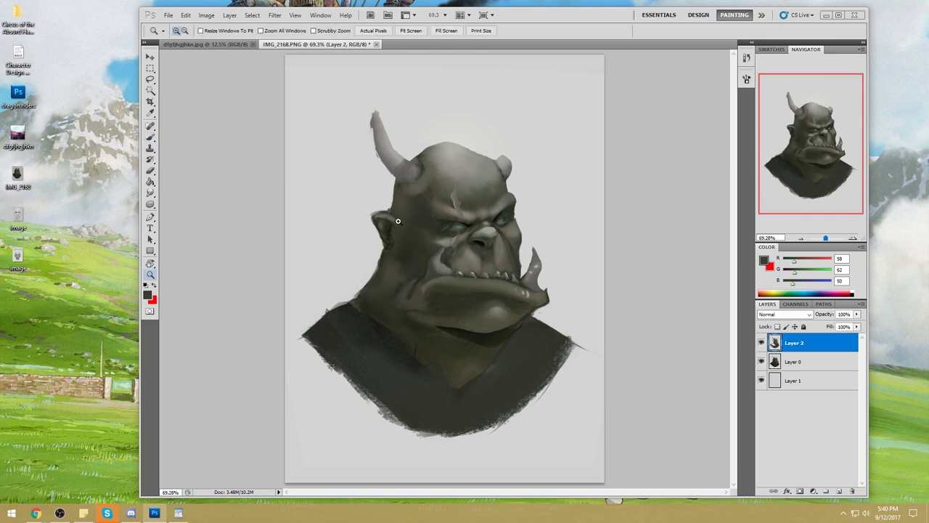
click(470, 286)
key(b)
right_click(472, 181)
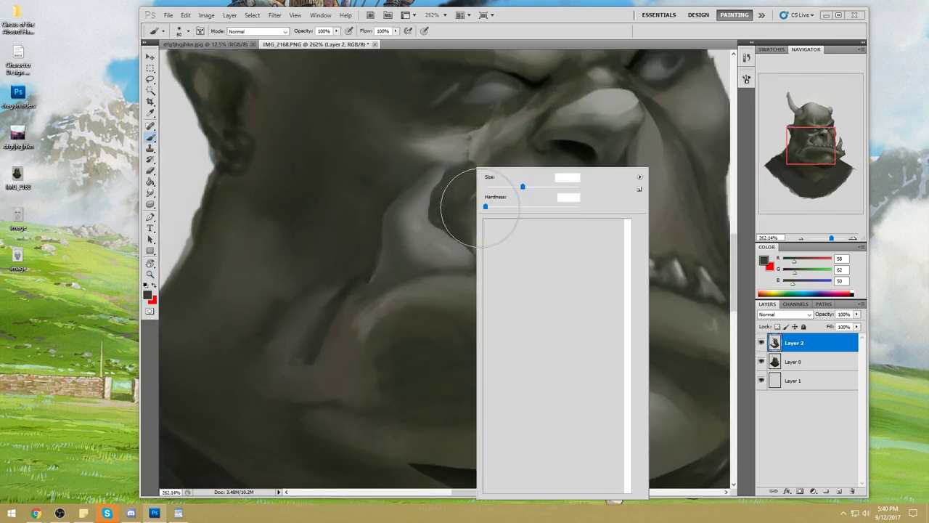
click(584, 319)
click(407, 245)
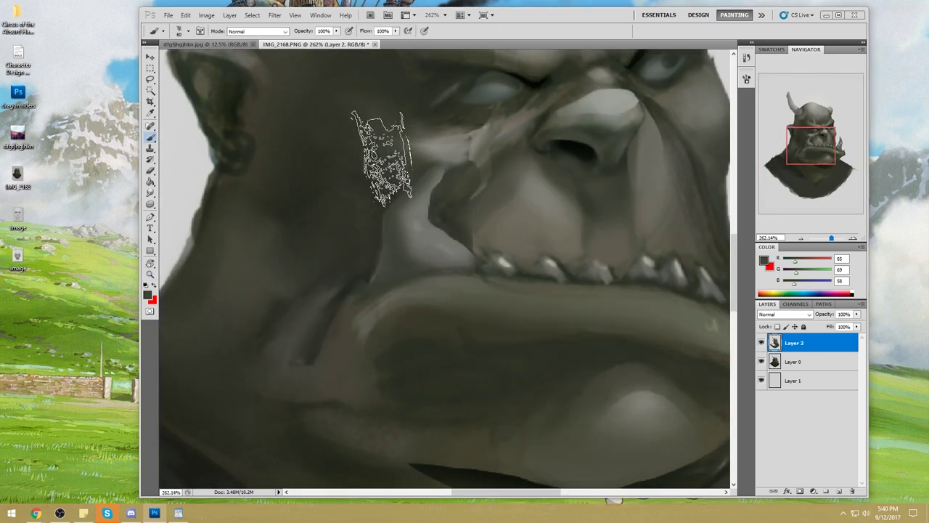
key(bracketleft)
key(bracketleft)
key(bracketleft)
key(bracketleft)
key(bracketleft)
key(bracketleft)
key(bracketleft)
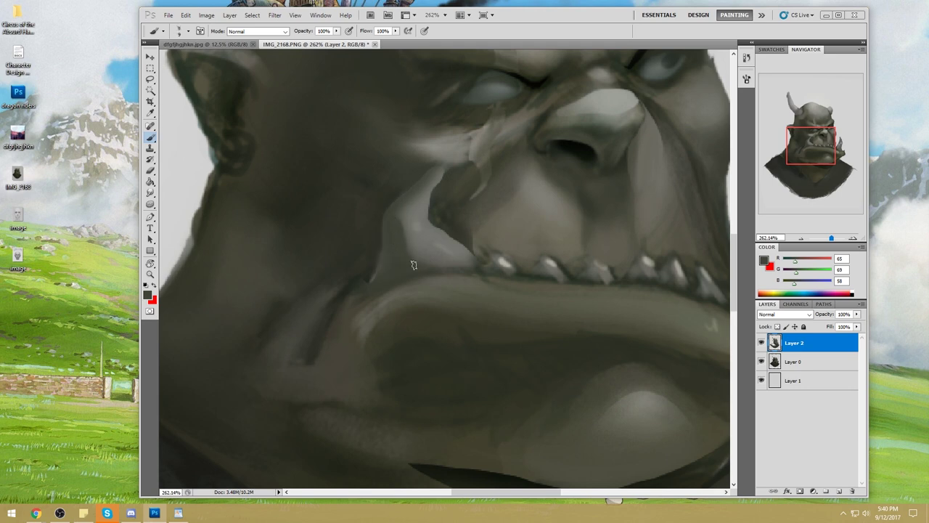
alt+click(420, 223)
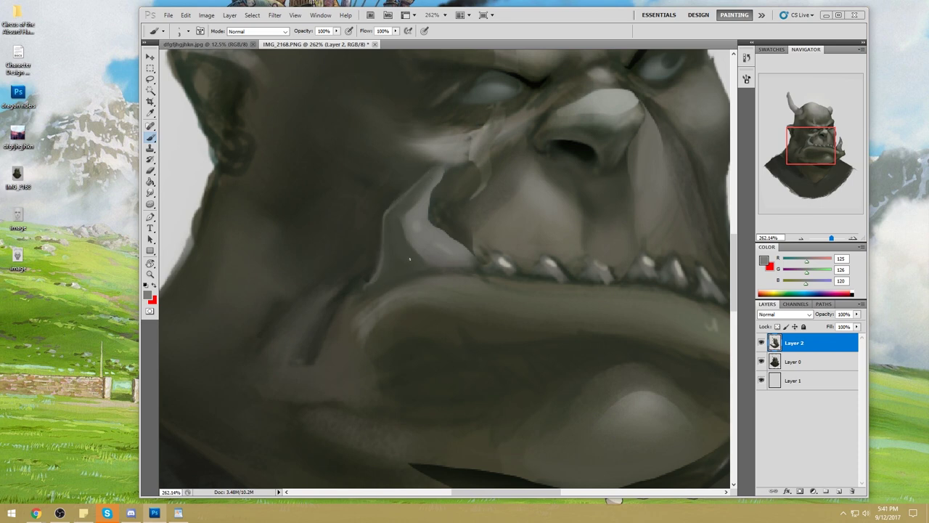
key(ctrl+0)
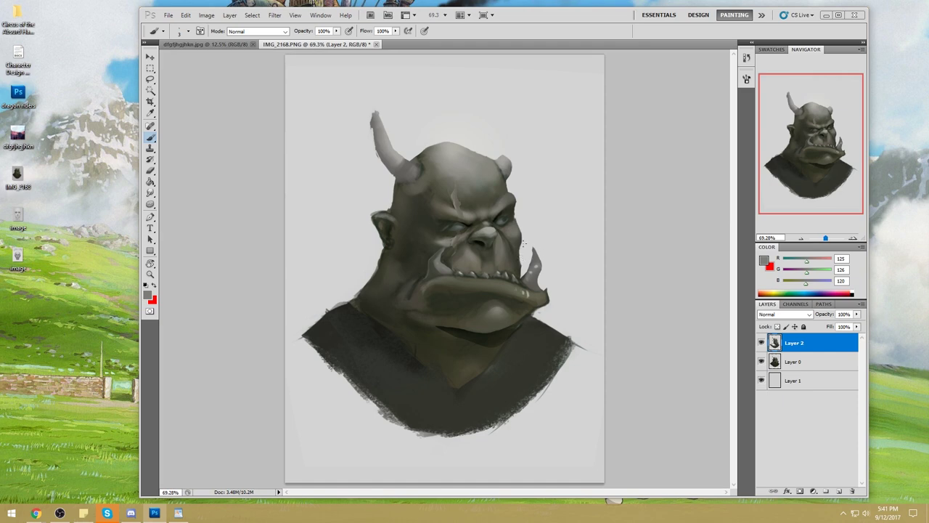
Select the grey background with the Magic Wand at tolerance 15 and invert the selection to isolate the orc.
drag(150, 204, 174, 202)
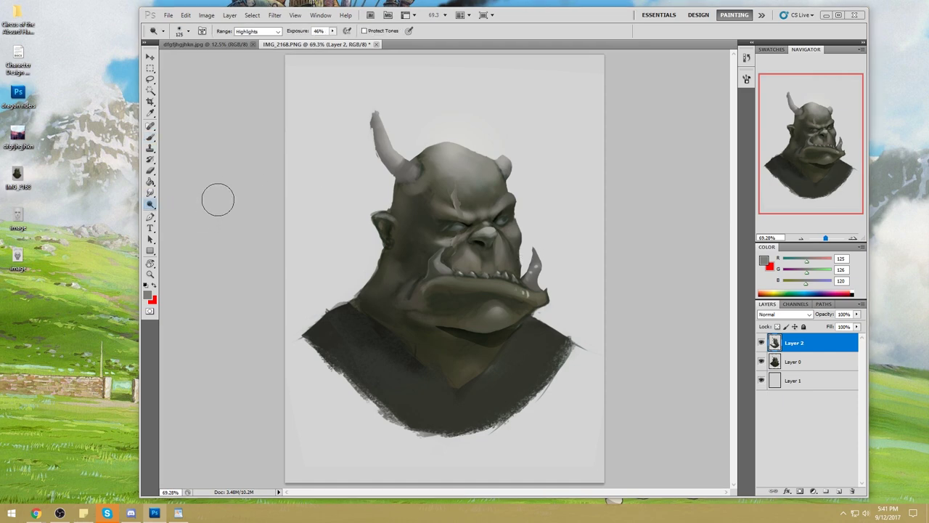
key(w)
click(520, 232)
right_click(549, 210)
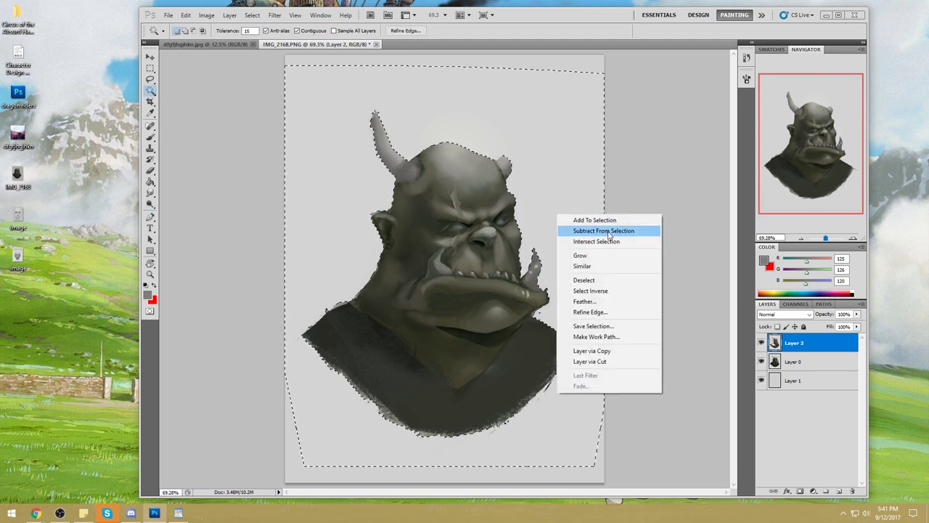
click(608, 291)
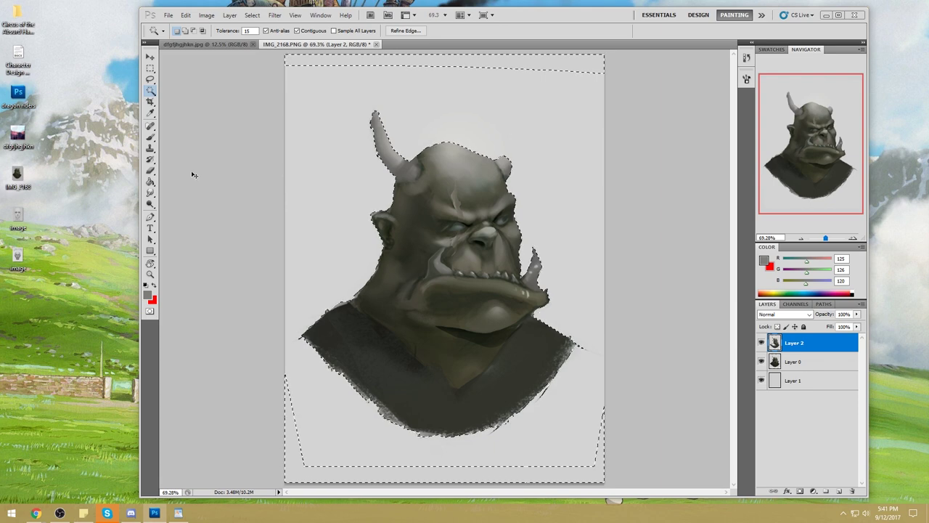
key(ctrl+d)
Dodge the highlights on the tall horn and brow at 46% exposure, using brush sizes from 300 down to 175 px.
key(b)
click(150, 206)
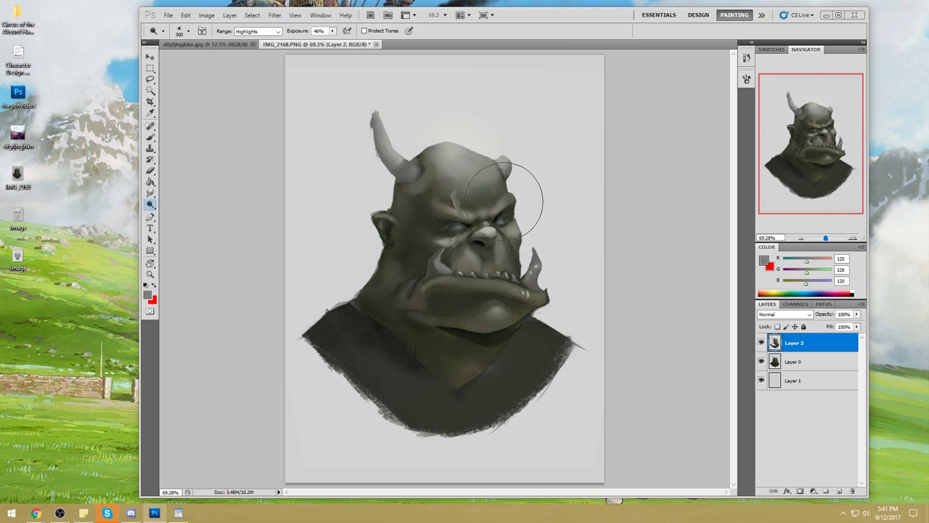
mouse_move(508, 198)
mouse_down()
mouse_move(479, 124)
mouse_move(498, 128)
mouse_move(490, 157)
mouse_move(489, 100)
mouse_up()
mouse_move(379, 140)
mouse_down()
mouse_move(385, 119)
mouse_move(395, 141)
mouse_move(405, 79)
mouse_up()
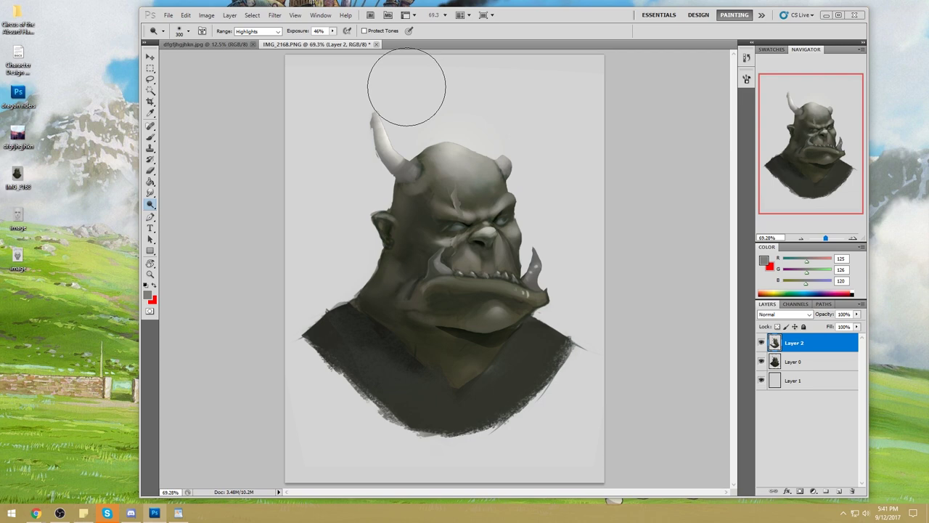
key(bracketleft)
key(bracketleft)
key(bracketleft)
key(bracketleft)
key(bracketleft)
key(bracketleft)
key(bracketleft)
key(bracketleft)
key(bracketleft)
key(bracketright)
key(bracketright)
key(bracketright)
key(bracketright)
key(bracketright)
key(bracketright)
key(bracketright)
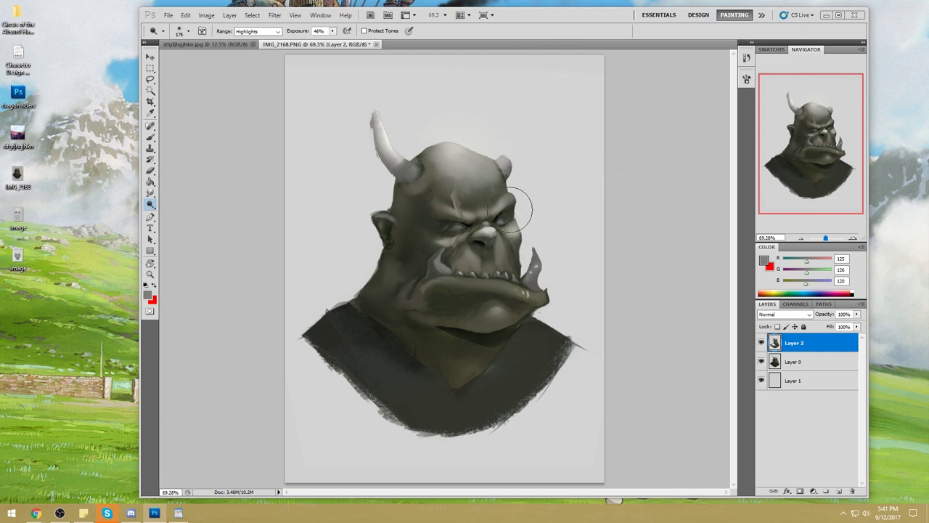
Repaint the tall horn with sampled light greys, enlarging the textured brush to 60 px.
key(b)
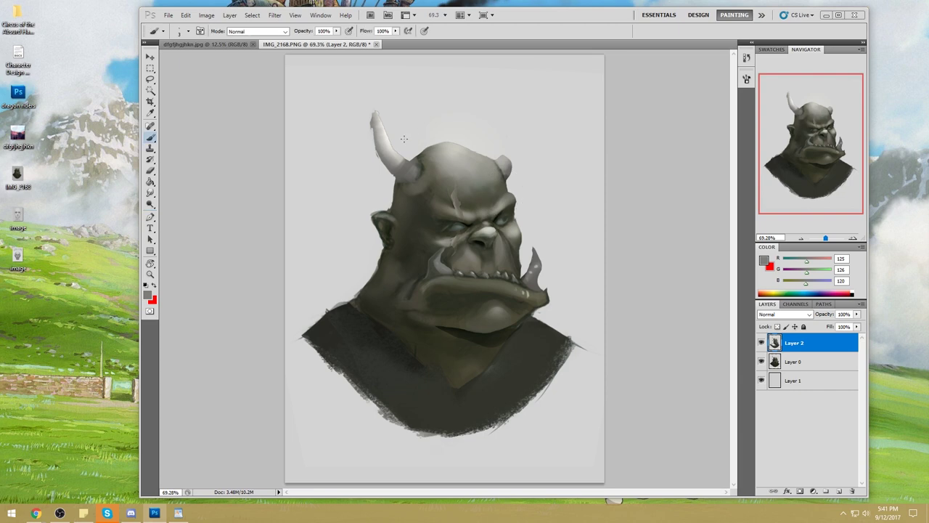
alt+click(396, 152)
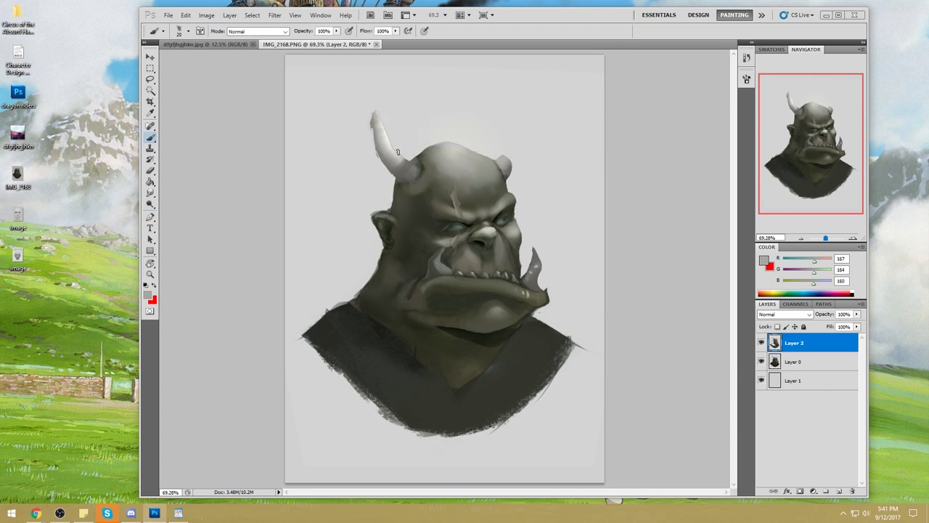
alt+click(393, 144)
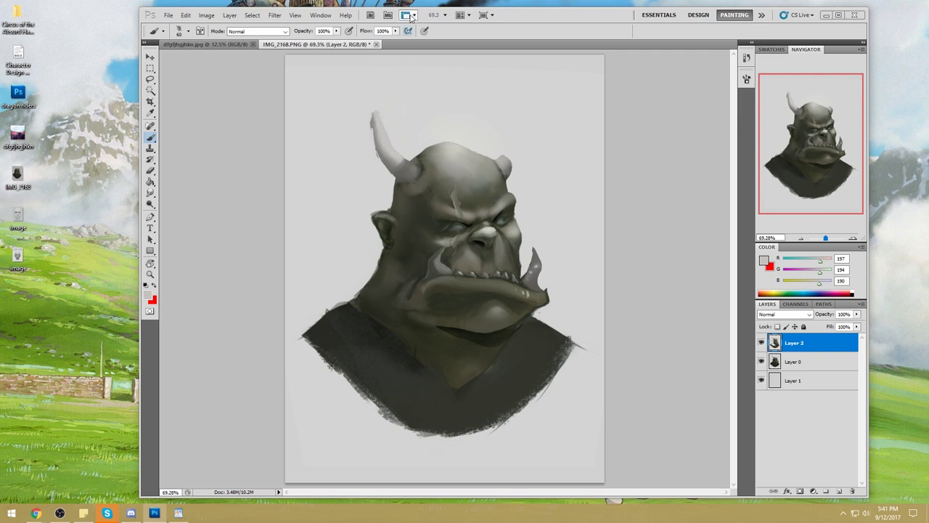
Clear the orc selection and set the brush to Darken mode with a sampled dark tone.
key(m)
right_click(458, 174)
click(481, 182)
key(b)
alt+click(422, 202)
click(268, 32)
click(248, 73)
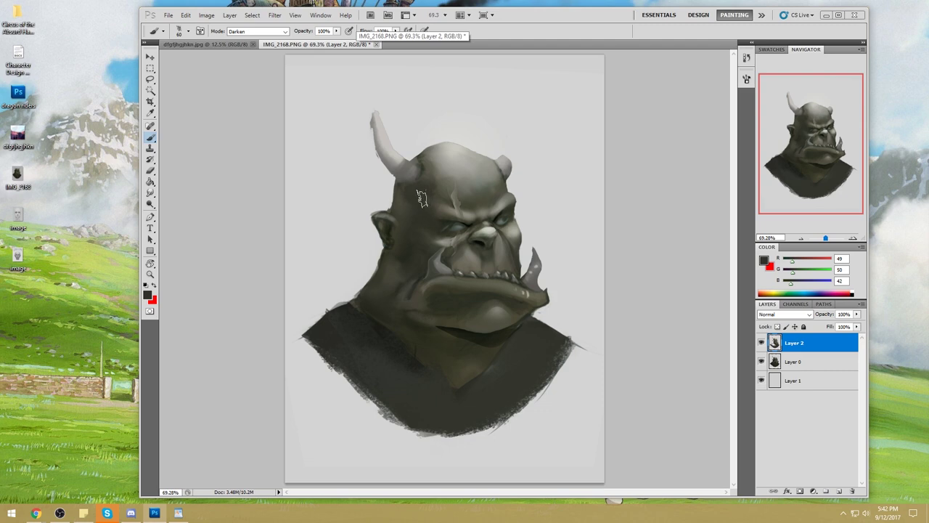
Compare the painting with and without Layer 2, and merge that layer down into Layer 0.
click(761, 342)
click(761, 344)
click(761, 344)
click(761, 344)
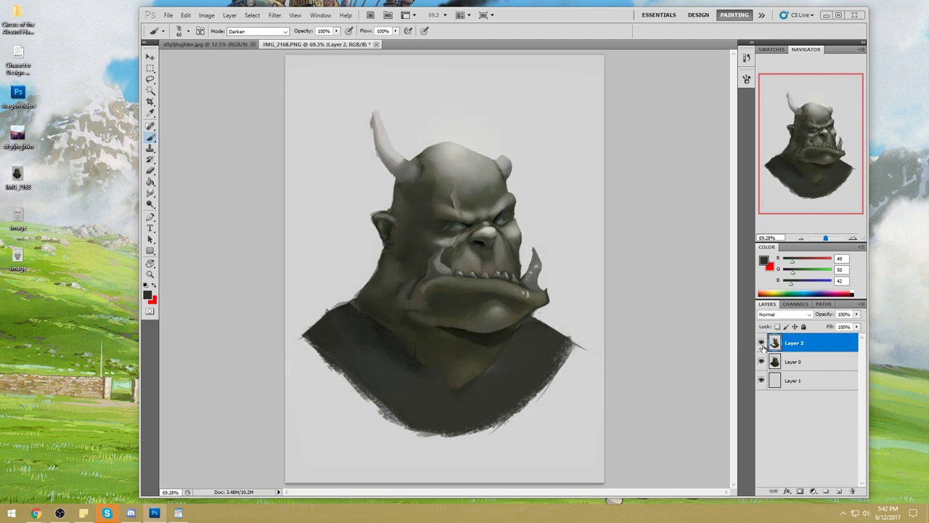
click(761, 344)
click(761, 345)
click(761, 344)
right_click(822, 348)
click(842, 320)
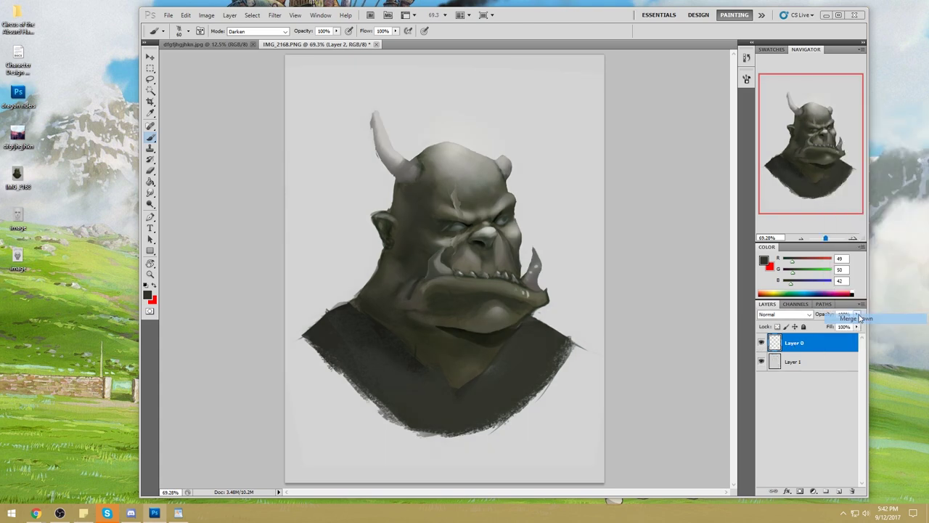
Repaint the orc's garment in sampled dark olive tones with the brush in Normal mode, enlarged to 125 px.
alt+click(372, 307)
click(265, 32)
click(268, 39)
key(bracketright)
key(bracketright)
key(bracketright)
key(bracketright)
key(bracketright)
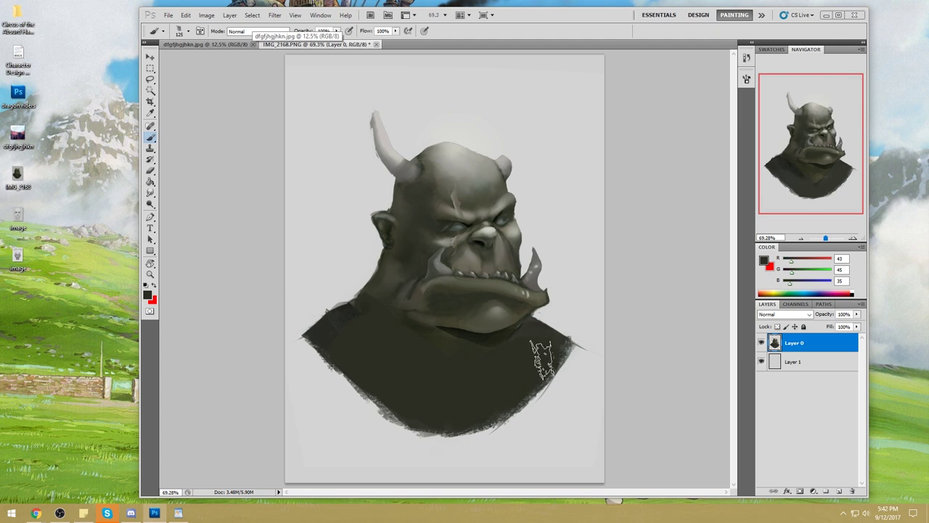
alt+click(375, 305)
mouse_move(376, 305)
mouse_down()
mouse_move(355, 324)
mouse_move(380, 334)
mouse_move(399, 369)
mouse_up()
mouse_move(531, 369)
mouse_down()
mouse_move(547, 342)
mouse_move(520, 378)
mouse_move(427, 402)
mouse_move(396, 394)
mouse_move(405, 406)
mouse_move(496, 388)
mouse_move(437, 423)
mouse_move(406, 419)
mouse_move(509, 395)
mouse_move(553, 383)
mouse_up()
Paint a small near-black pupil in the orc's far eye up close with a 4 px brush.
key(alt)
key(ctrl+space)
drag(483, 231, 539, 192)
alt+click(527, 190)
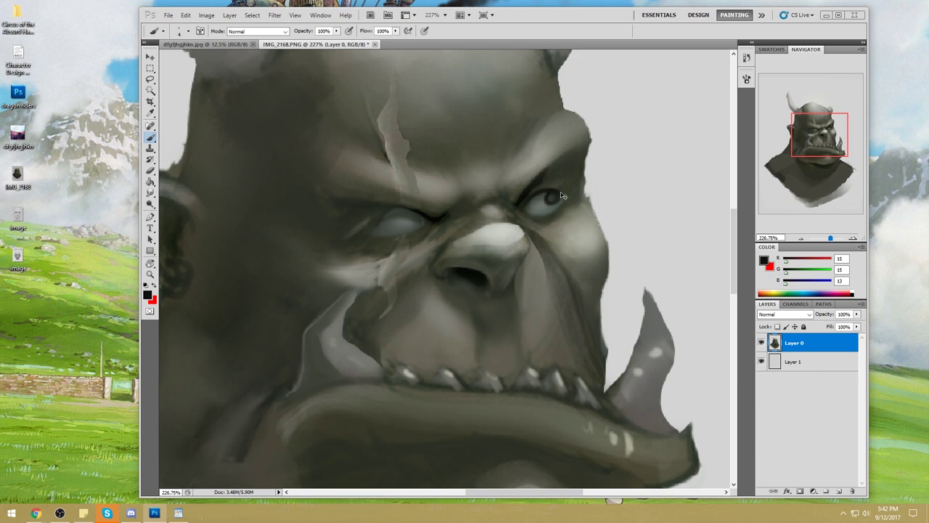
key(ctrl+0)
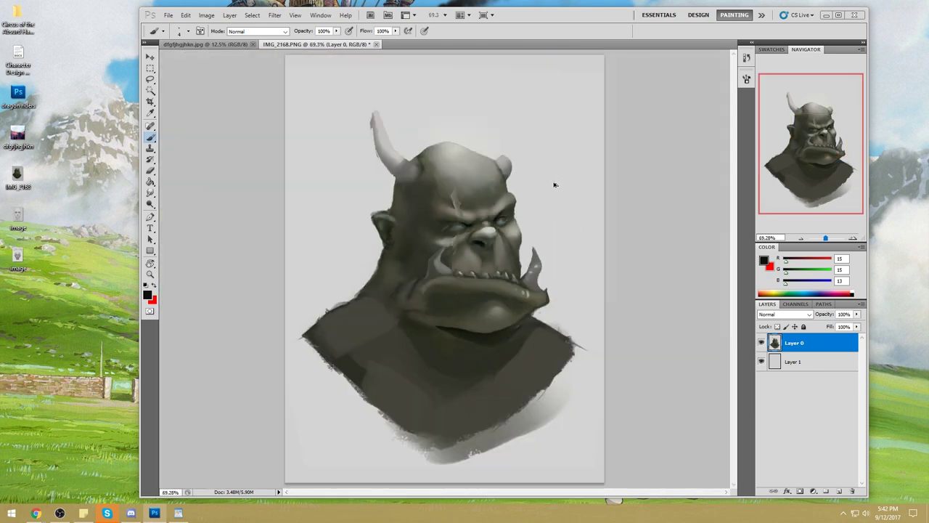
key(ctrl+space)
mouse_move(458, 186)
mouse_down()
mouse_move(524, 247)
mouse_move(525, 279)
mouse_up()
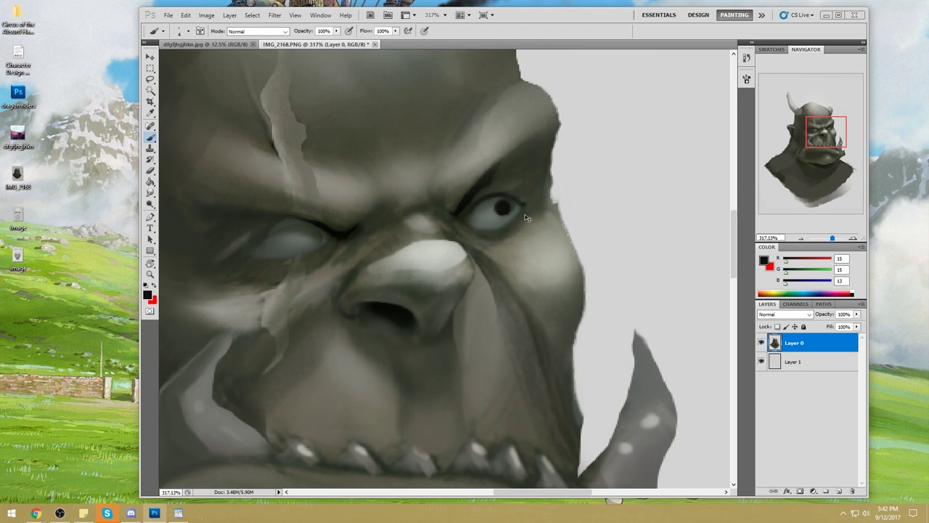
Repaint the far eye's iris with a sampled mid grey and dab a smaller near-black pupil in its centre.
key(ctrl+0)
key(ctrl+space)
drag(483, 195, 533, 261)
alt+click(418, 237)
drag(427, 228, 424, 220)
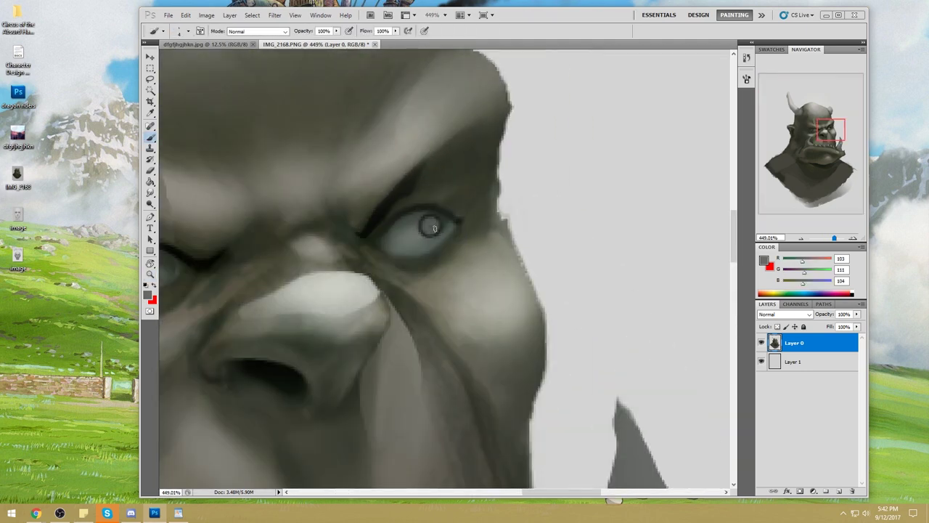
alt+click(381, 209)
click(428, 225)
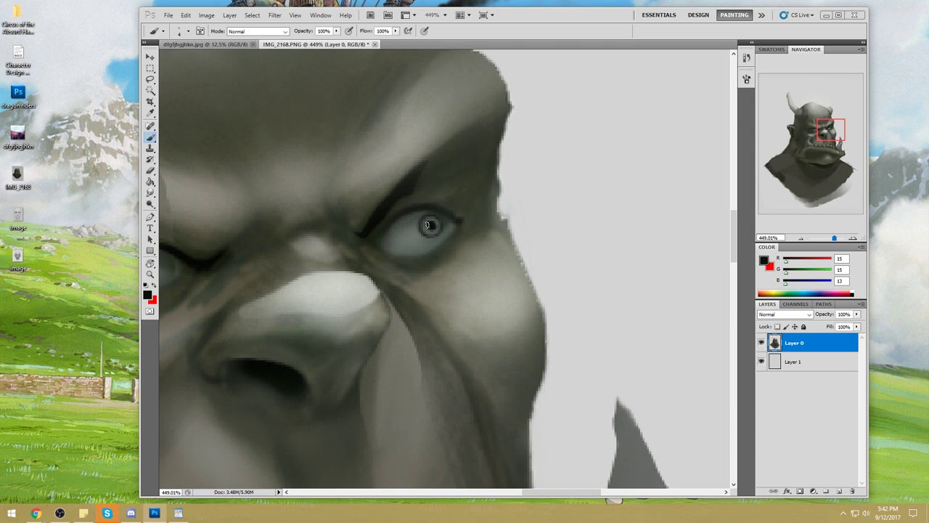
key(ctrl+0)
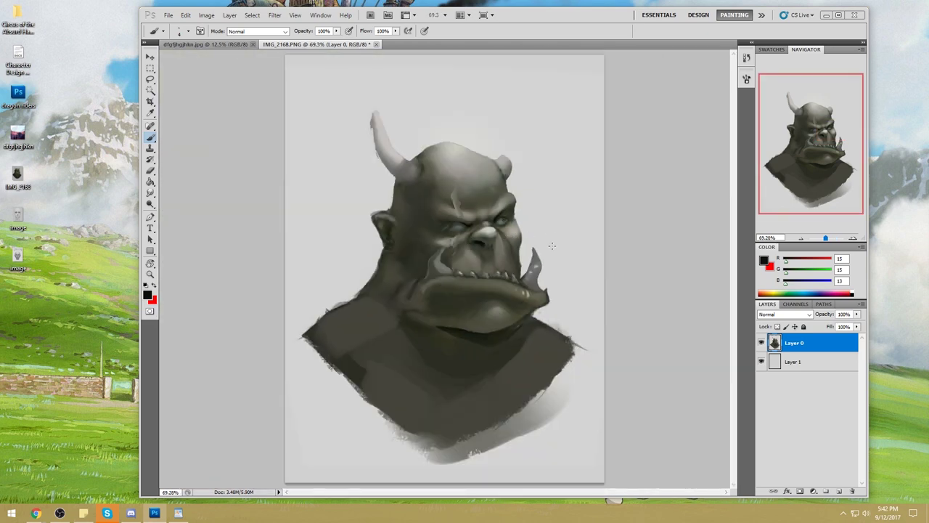
Define the far eye's upper and lower lids up close with sampled dark tones.
key(z)
drag(464, 189, 530, 267)
key(b)
alt+click(472, 208)
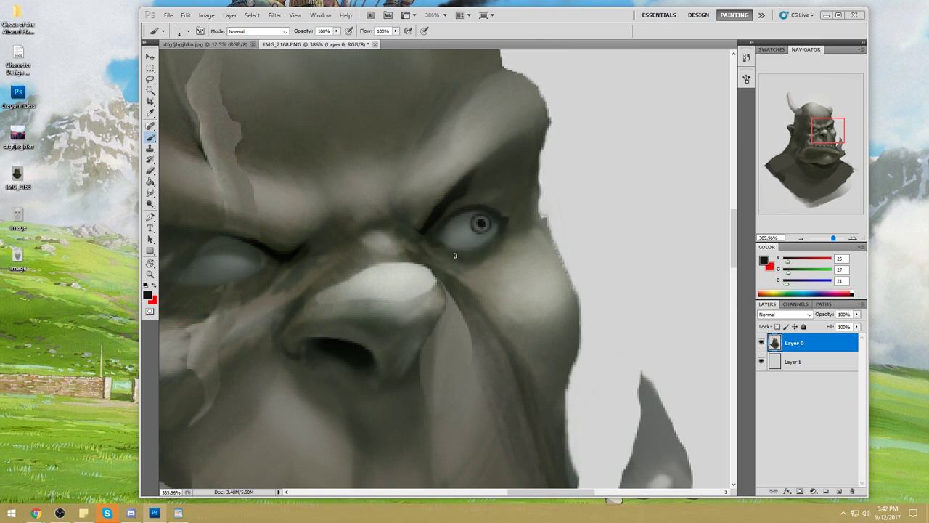
drag(503, 236, 463, 250)
alt+click(483, 221)
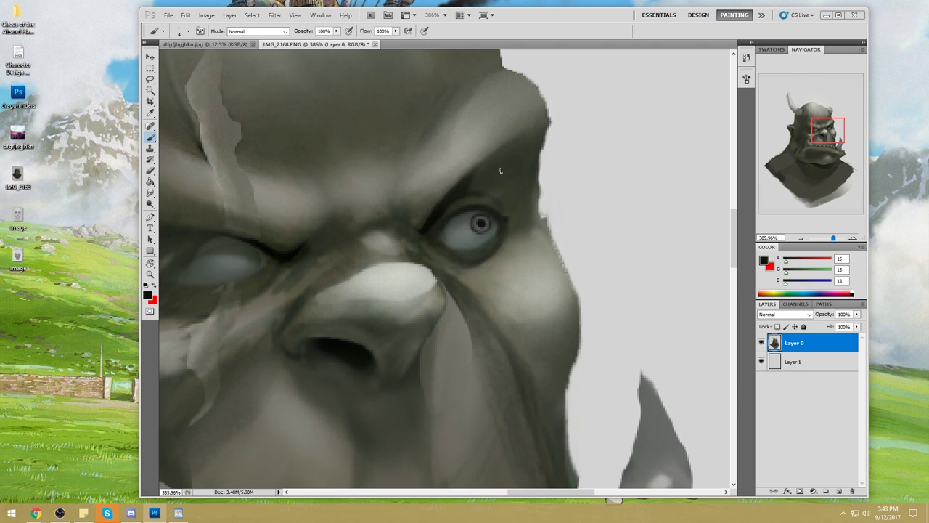
Cover the far eye's dark pupil with a sampled grey, using a 7 px brush.
drag(477, 224, 477, 219)
alt+click(471, 237)
drag(477, 225, 485, 224)
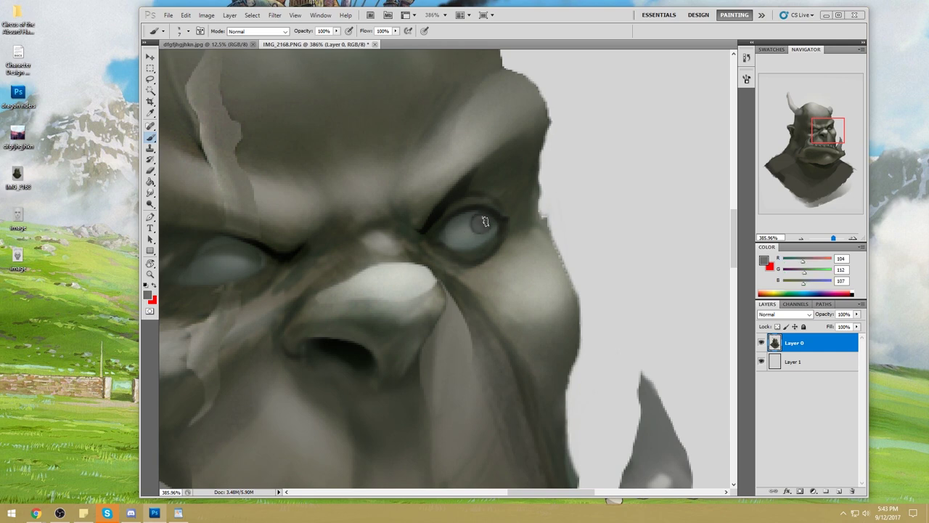
key(ctrl+0)
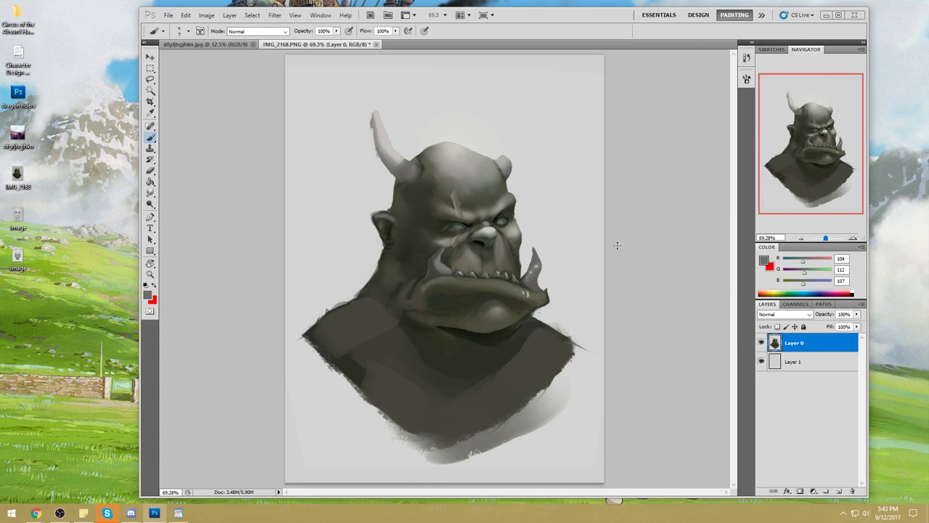
Choose the soft round 100 px brush preset for shading around the eyes.
click(150, 192)
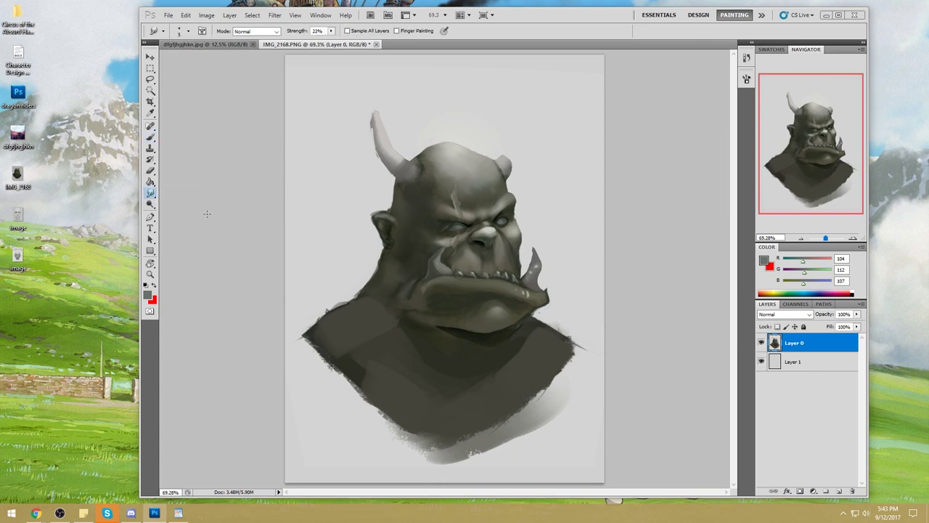
key(b)
right_click(498, 218)
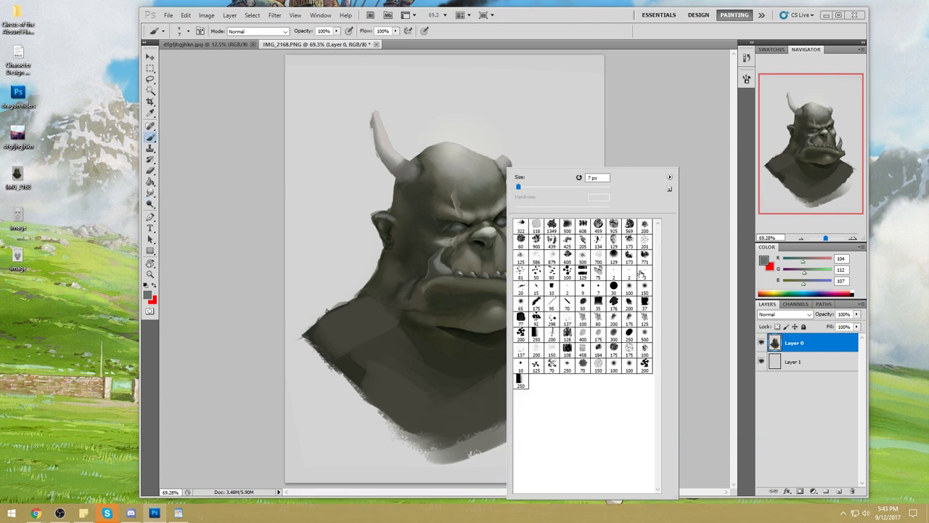
click(628, 292)
click(664, 160)
Try to darken both eye sockets with a sampled near-black, and undo the strokes.
alt+click(501, 214)
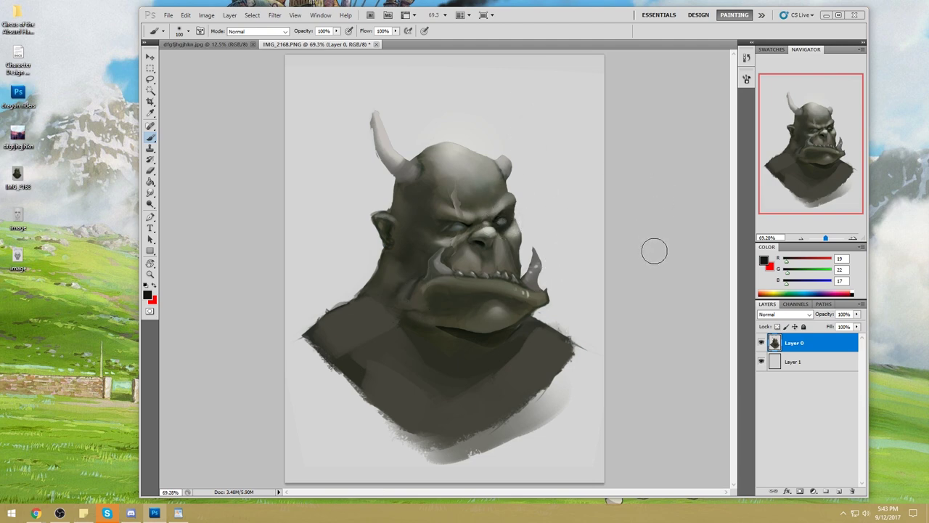
mouse_move(468, 228)
mouse_down()
mouse_move(444, 231)
mouse_move(449, 224)
mouse_up()
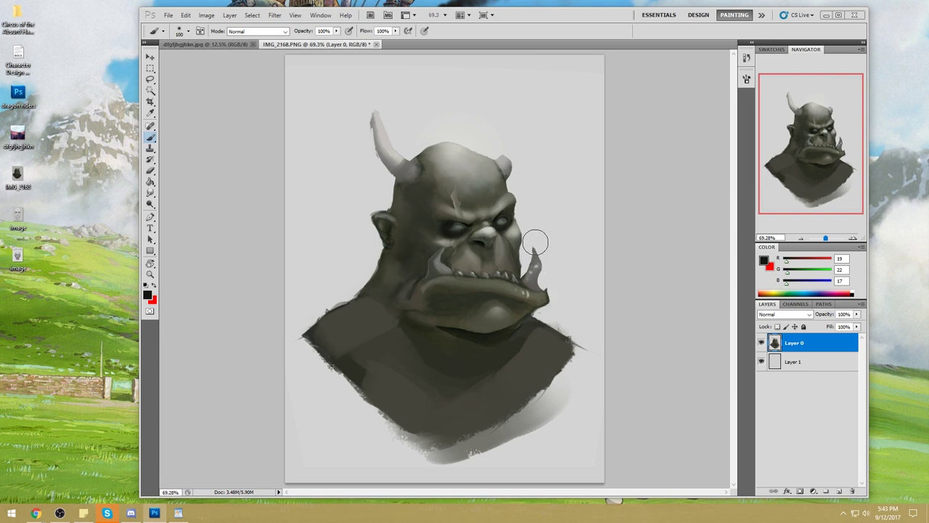
key(ctrl+z)
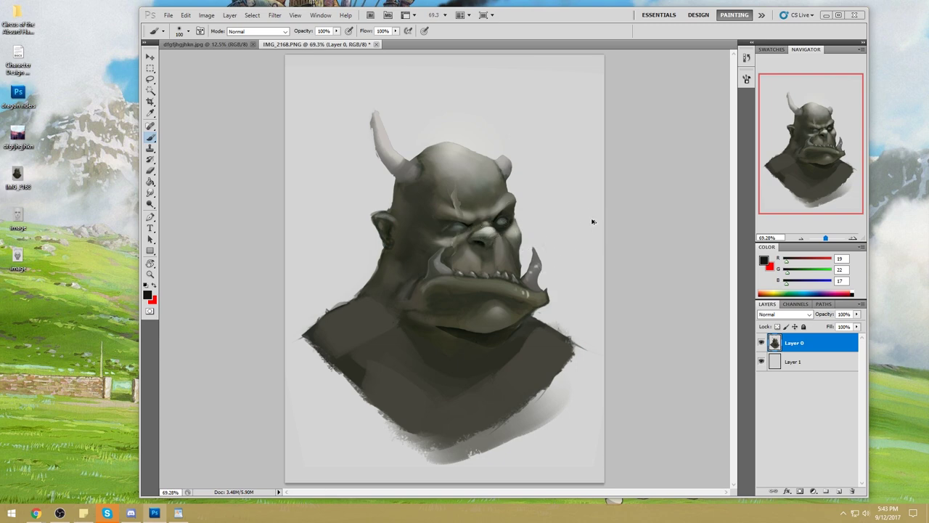
key(ctrl+alt+z)
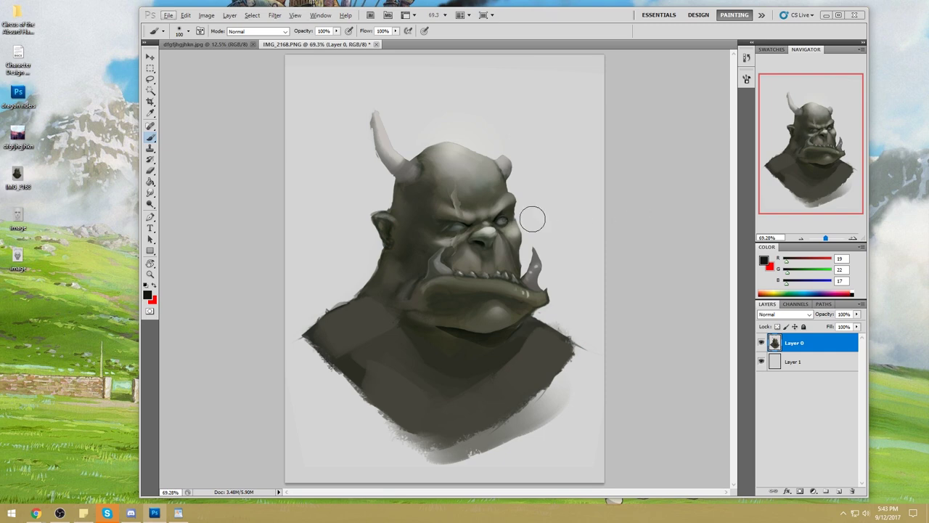
Rework the shading and lids around both eyes with sampled tones, reducing the soft brush from 60 to 15 px.
click(151, 194)
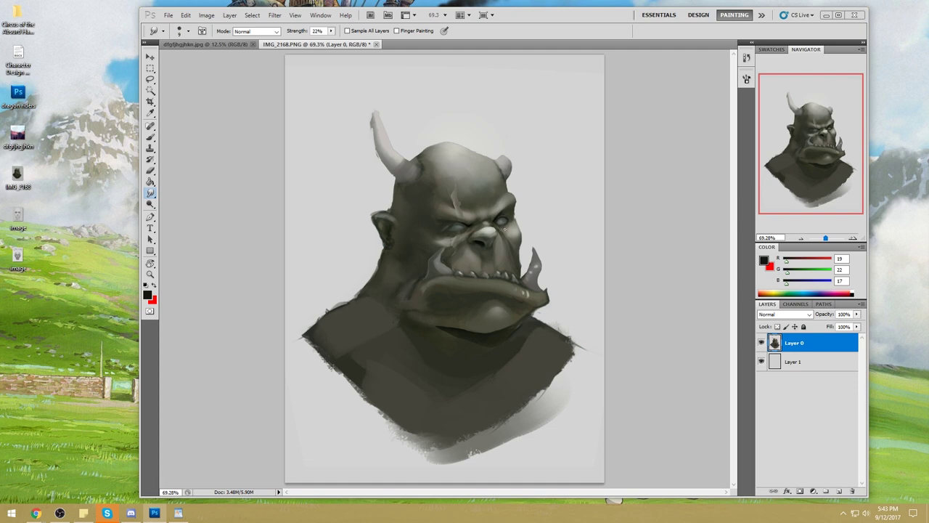
key(b)
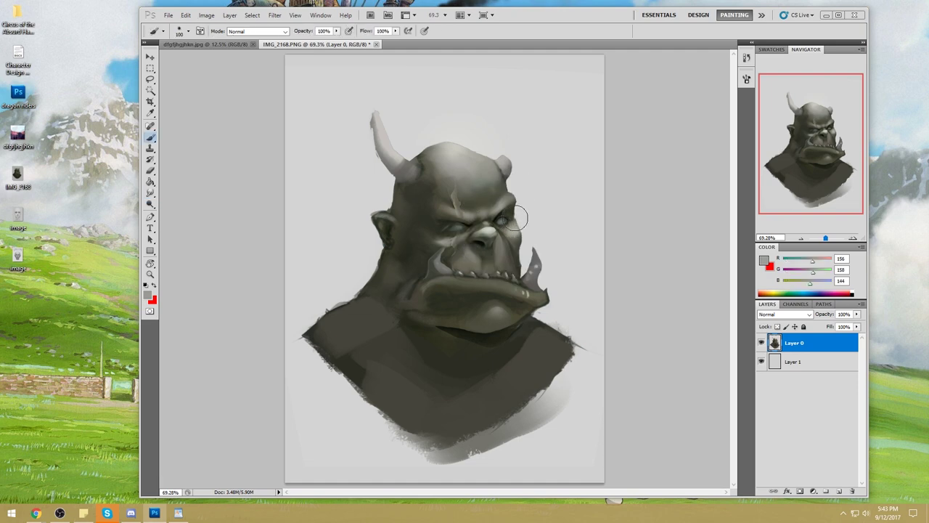
alt+click(504, 219)
alt+click(507, 212)
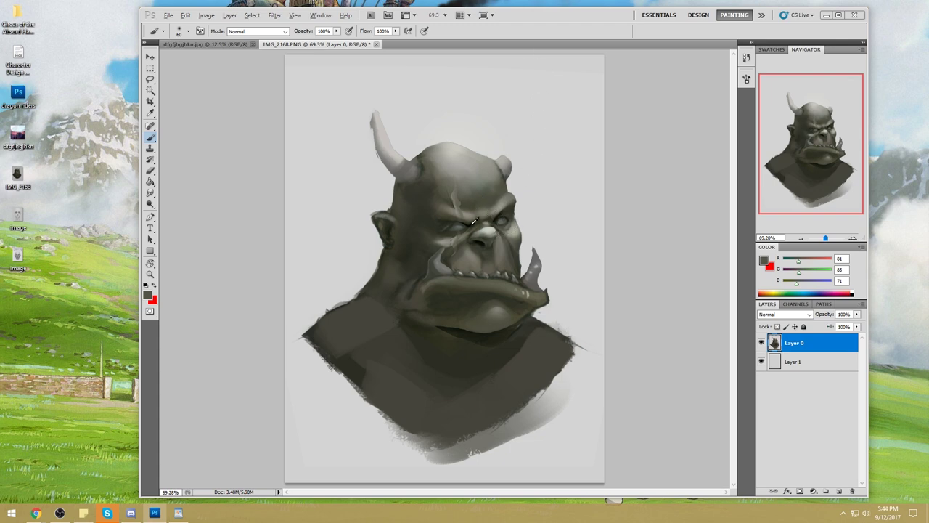
alt+click(472, 222)
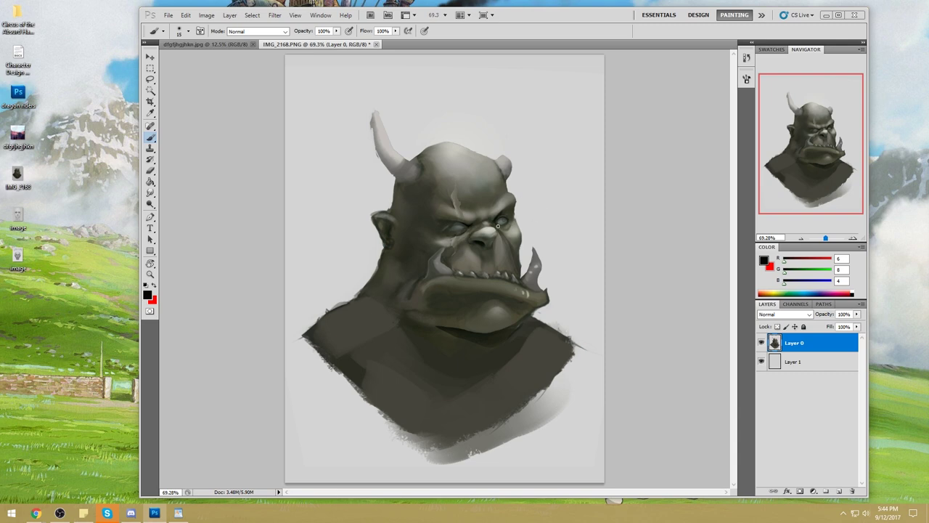
Paint the crease beneath the far eye up close and blend it with a sampled mid grey.
key(z)
mouse_move(426, 190)
mouse_down()
mouse_move(464, 230)
mouse_move(560, 266)
mouse_up()
key(b)
mouse_move(501, 260)
mouse_down()
mouse_move(473, 264)
mouse_move(521, 253)
mouse_up()
key(ctrl+z)
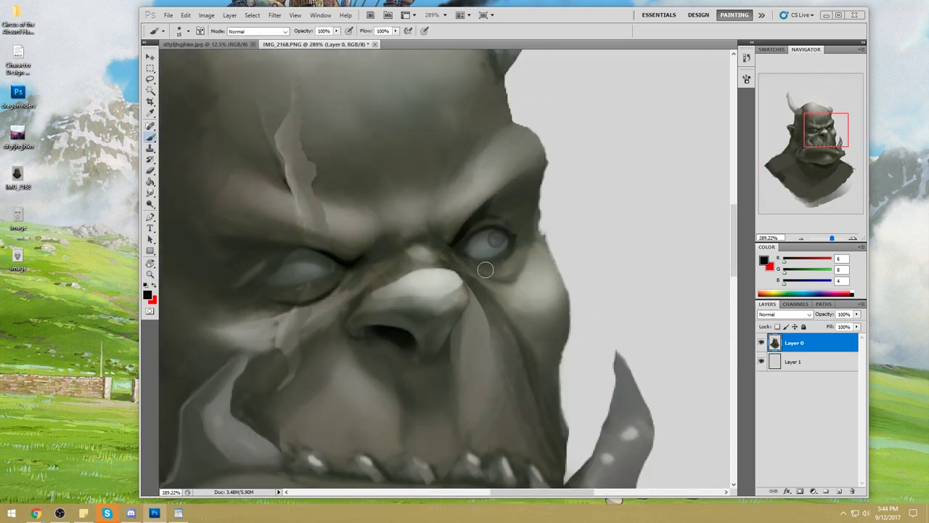
drag(461, 256, 514, 280)
alt+click(491, 263)
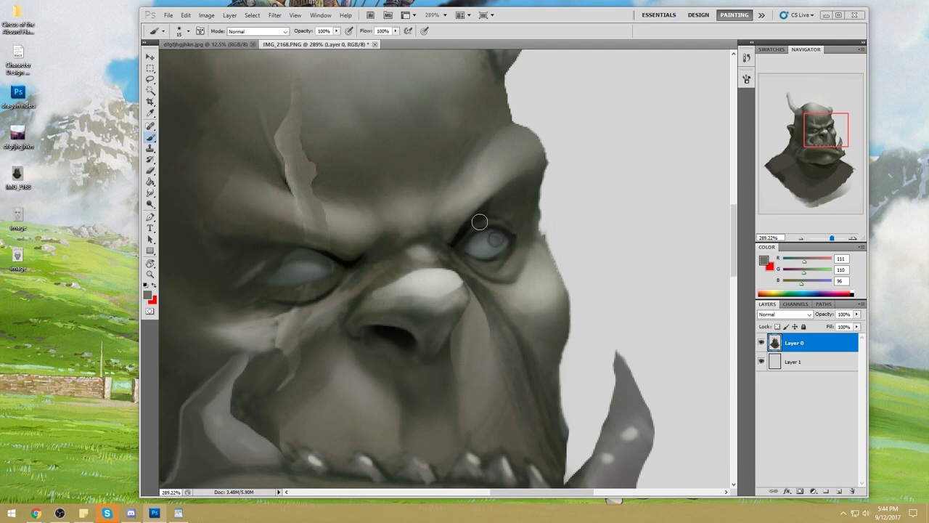
key(ctrl+0)
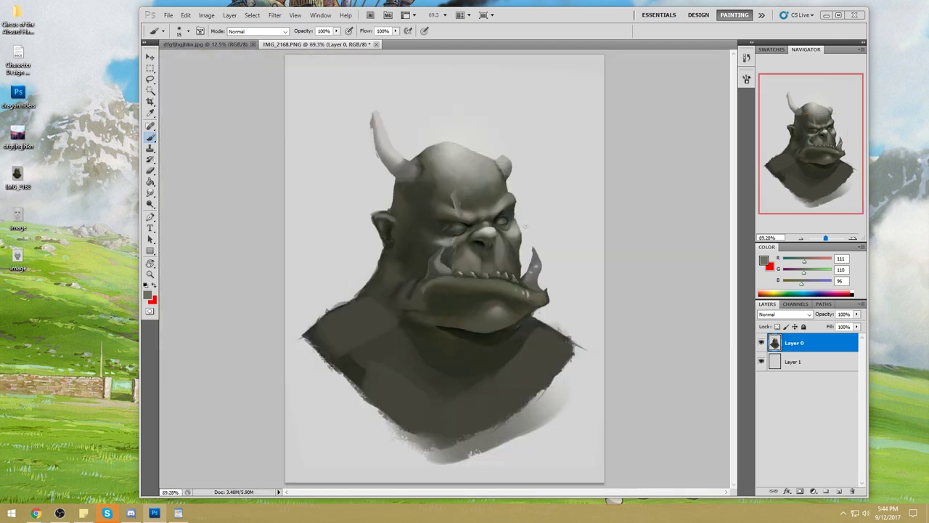
Refine the lids and shading of both eyes with sampled dark tones at 15 px.
alt+click(466, 229)
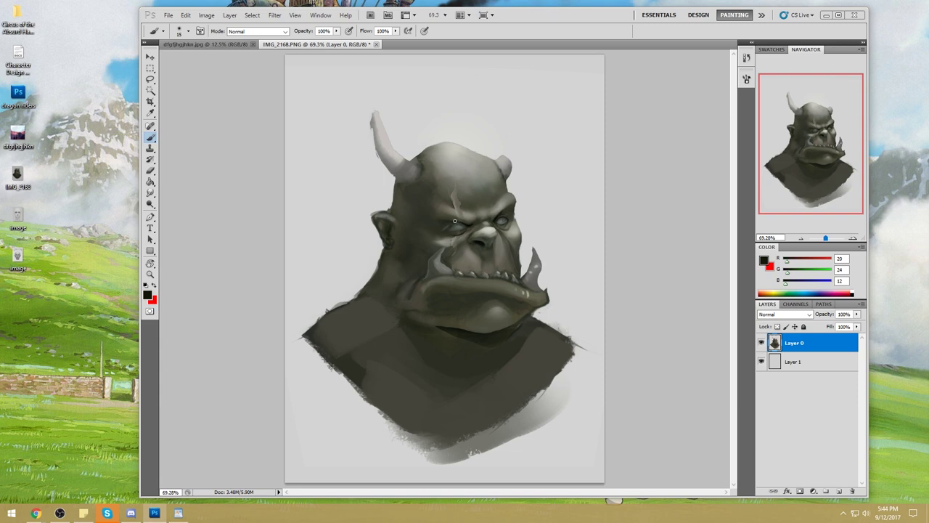
alt+click(503, 218)
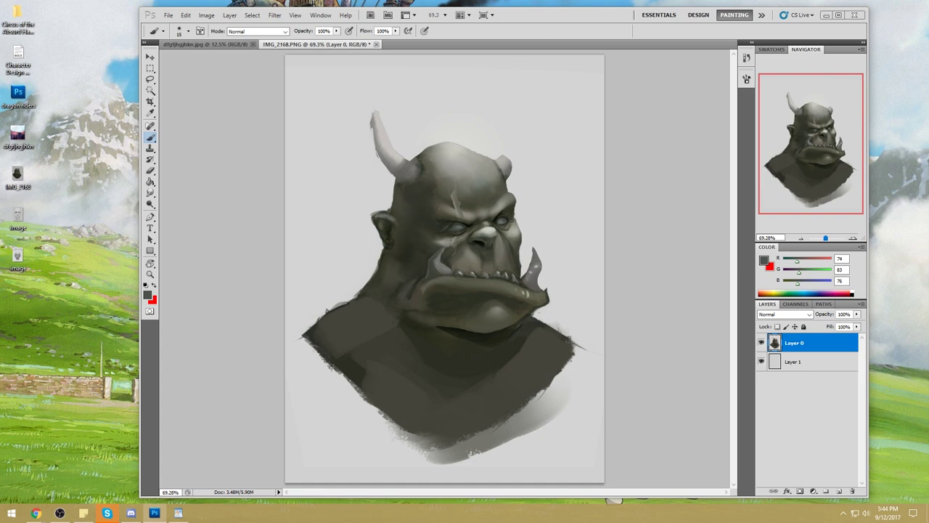
alt+click(500, 216)
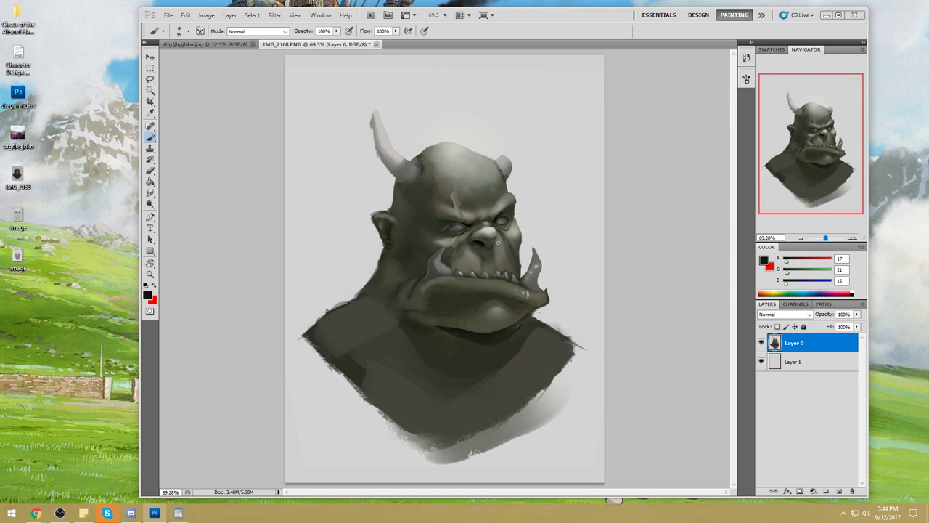
Lasso the area beside the nose tip, brush it with a sampled light grey, and deselect it.
click(150, 90)
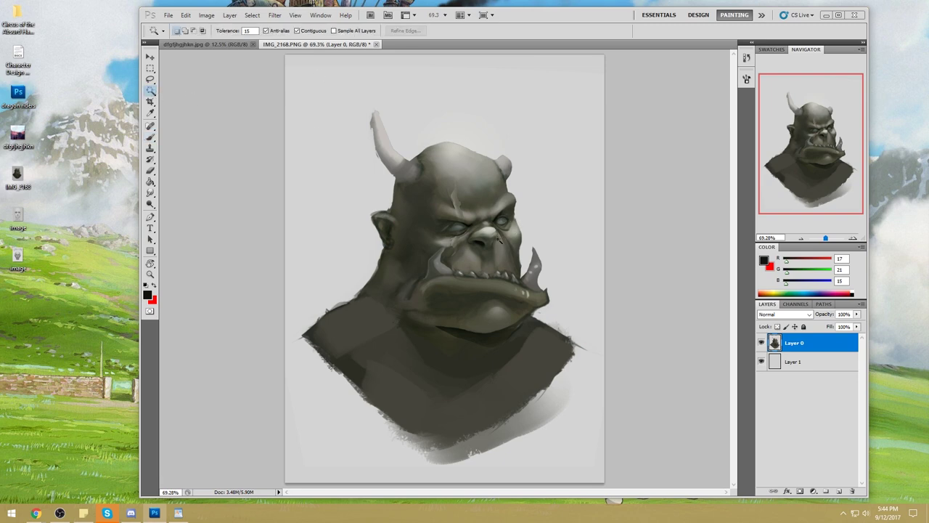
key(l)
click(501, 228)
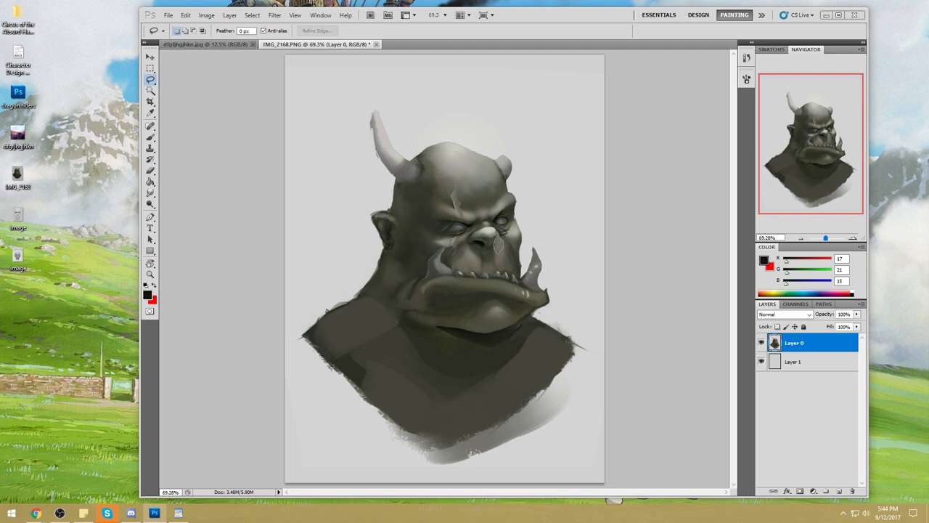
key(b)
alt+click(429, 119)
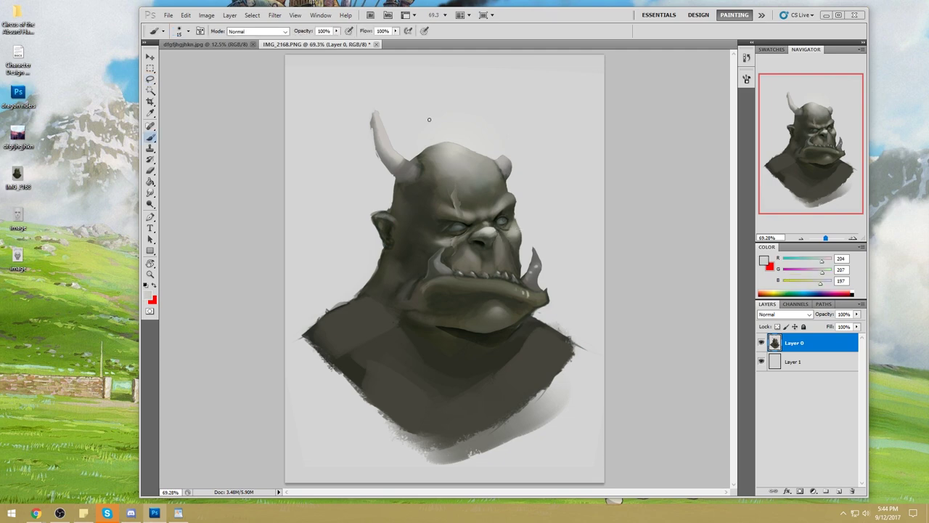
key(bracketright)
key(bracketright)
key(bracketright)
key(bracketright)
key(bracketright)
key(bracketright)
key(bracketright)
key(bracketright)
key(bracketright)
key(bracketright)
key(bracketright)
key(m)
right_click(446, 180)
click(473, 191)
Paint a near-black crease along the top of the nose tip up close with a 10 px brush.
key(b)
key(bracketleft)
key(bracketleft)
key(bracketleft)
key(bracketleft)
key(bracketleft)
key(bracketleft)
key(bracketleft)
key(alt)
key(z)
drag(484, 218, 557, 220)
alt+click(536, 221)
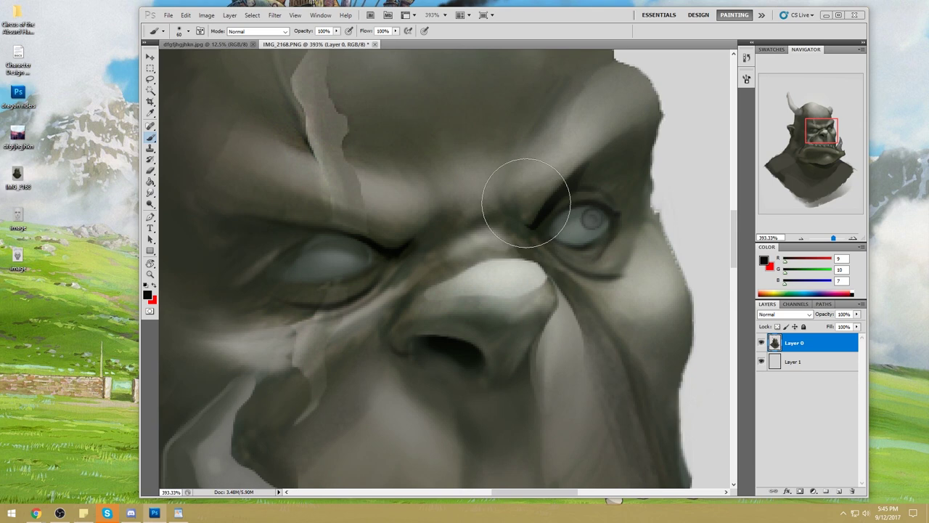
key(bracketleft)
key(bracketleft)
key(bracketleft)
key(bracketleft)
key(bracketleft)
mouse_move(518, 257)
mouse_down()
mouse_move(475, 259)
mouse_move(440, 275)
mouse_up()
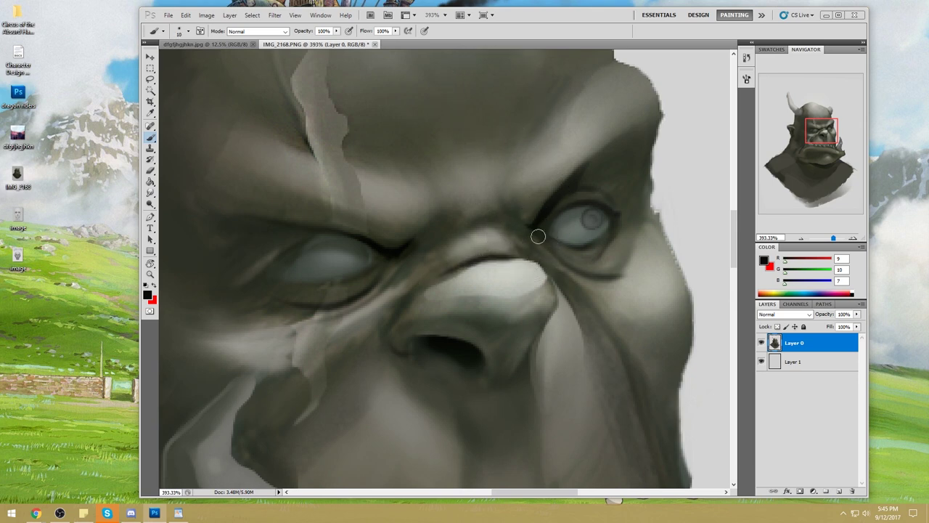
Soften and rework the crease above the nose tip with sampled tones.
alt+click(532, 252)
drag(519, 256, 460, 267)
drag(528, 257, 443, 269)
alt+click(546, 202)
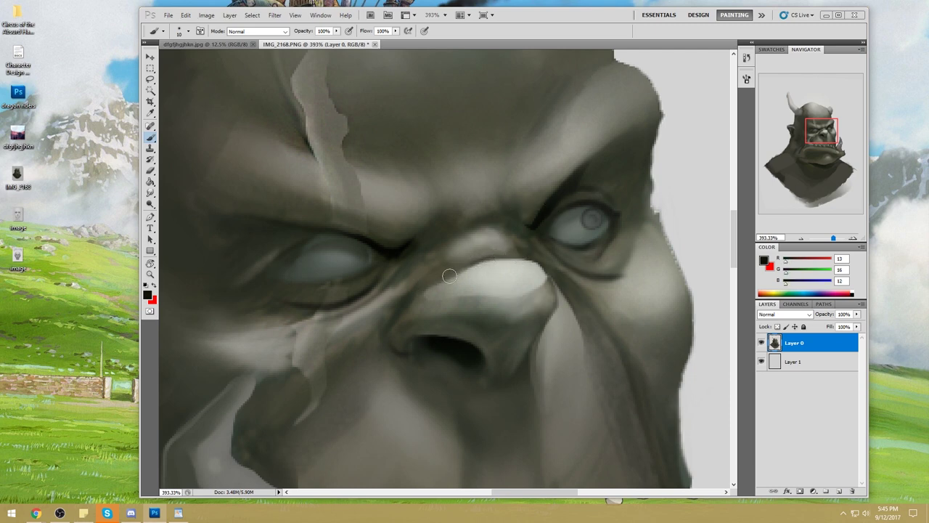
Deepen the creases around the nose bridge and inner eye corners with sampled dark tones at 10 px.
drag(518, 255, 471, 266)
alt+click(490, 220)
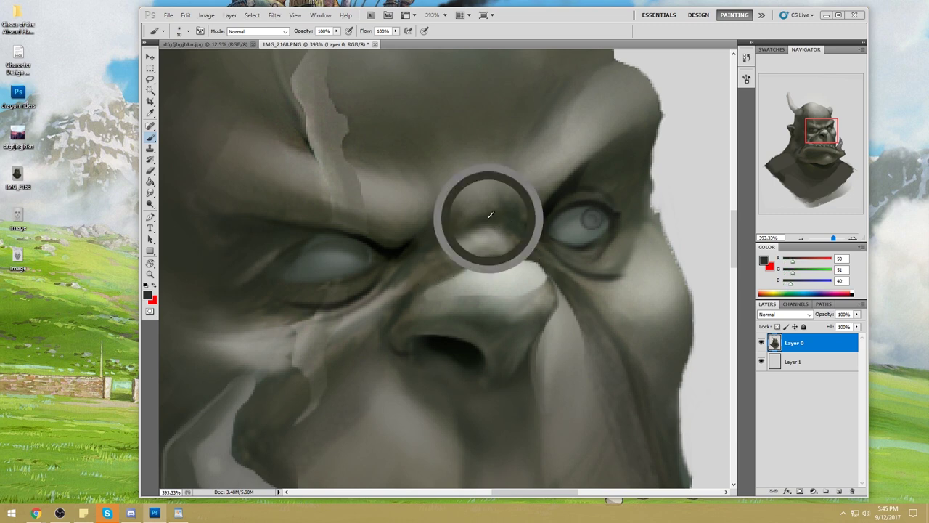
alt+click(560, 211)
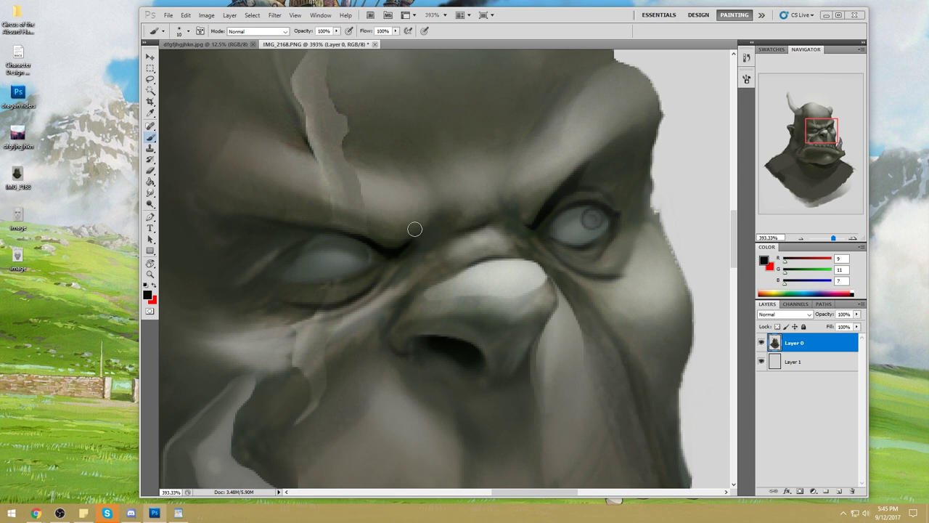
mouse_move(481, 231)
mouse_down()
mouse_move(433, 240)
mouse_move(475, 229)
mouse_up()
key(ctrl+0)
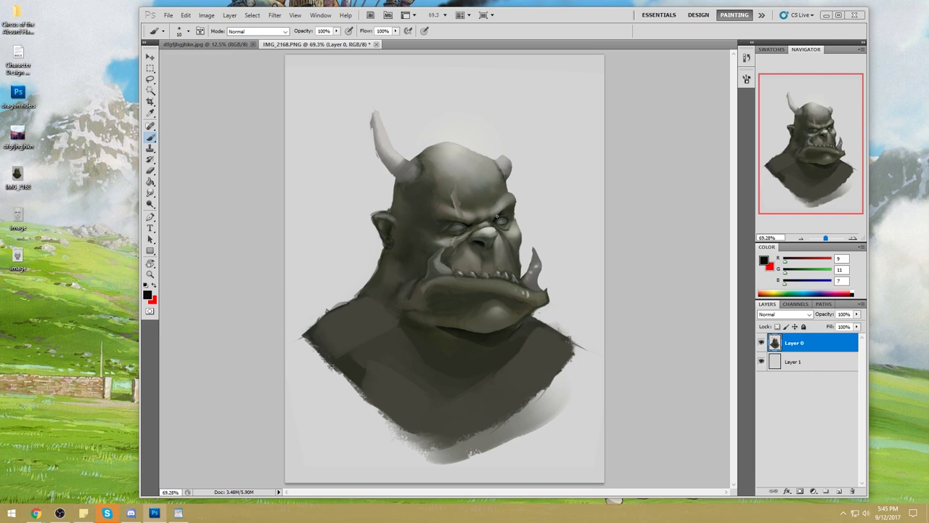
Rework the far brow's shading with sampled dark and mid greys, using a progressively larger soft brush up to 100 px.
alt+click(487, 150)
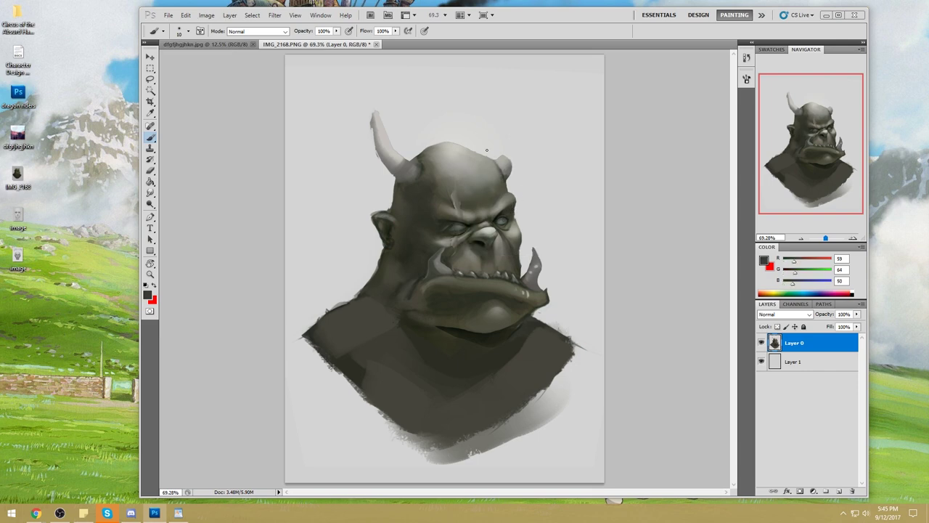
alt+click(506, 202)
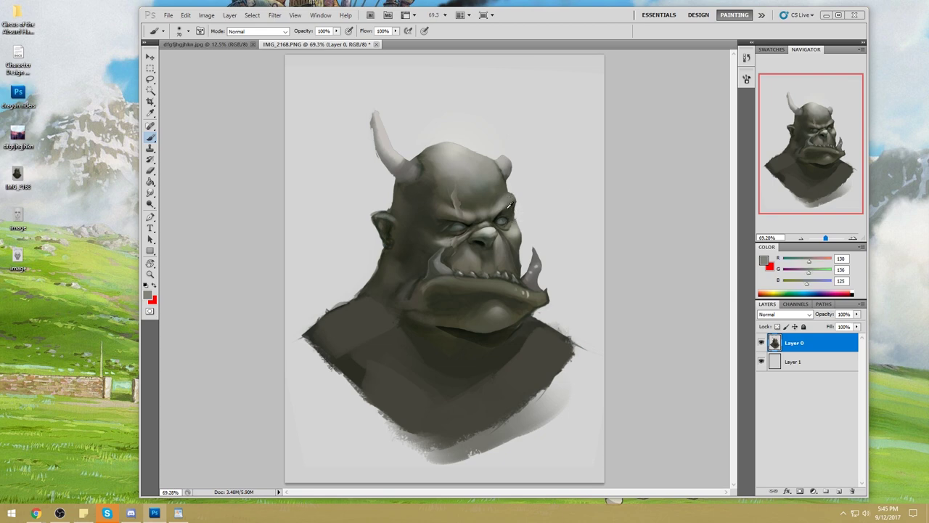
drag(509, 216, 507, 214)
key(XF86AudioLowerVolume)
key(bracketright)
key(bracketright)
key(bracketright)
key(bracketright)
Paint a dark lid line and crease at the far eye's outer corner with sampled near-black tones at 7 px.
key(z)
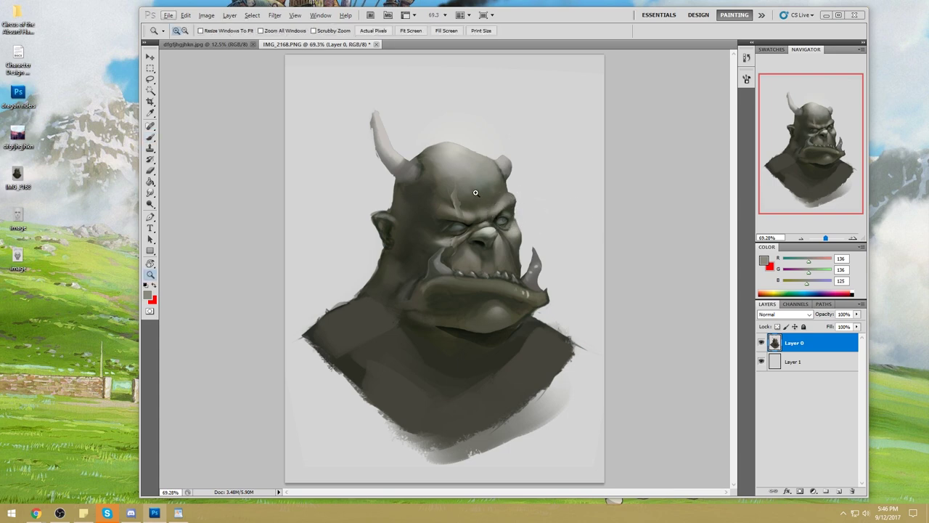
drag(511, 210, 552, 226)
key(b)
alt+click(473, 263)
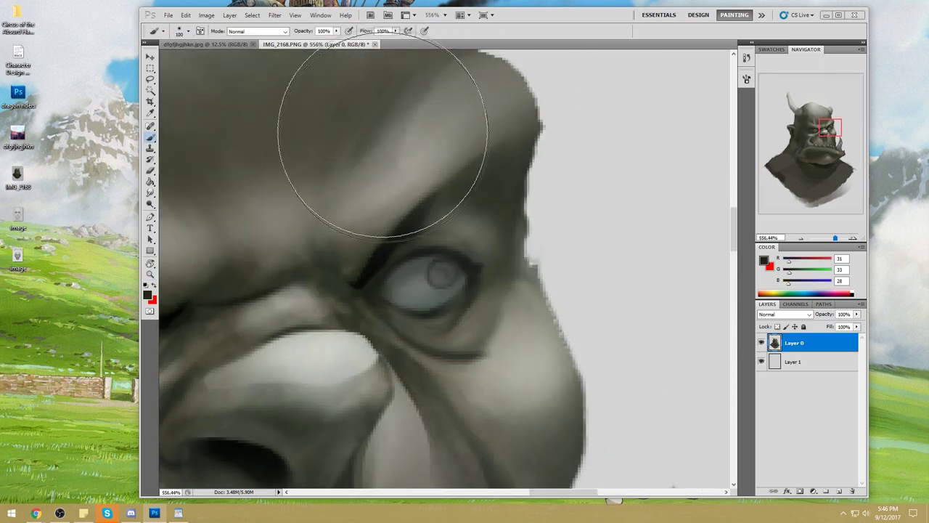
key([)
key([)
key([)
key([)
key([)
key([)
key([)
key([)
key([)
key([)
key([)
alt+click(365, 273)
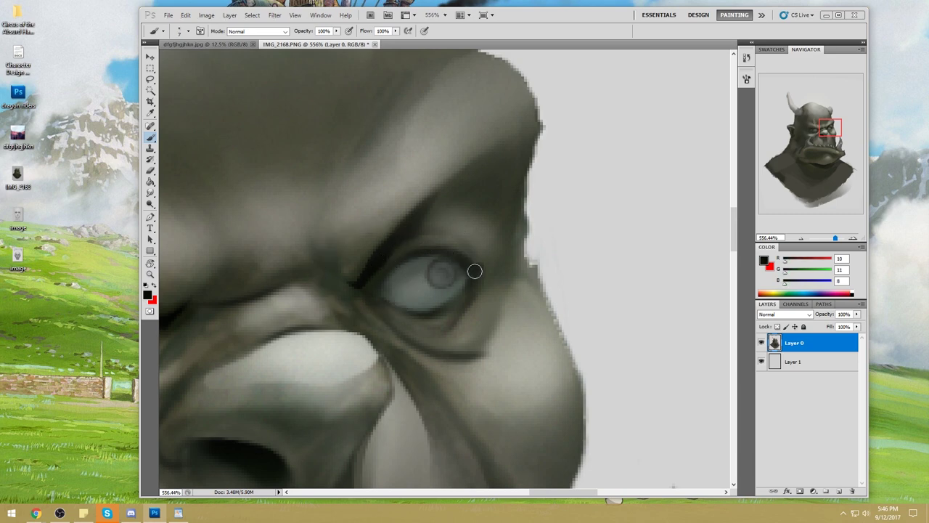
mouse_move(481, 259)
mouse_down()
mouse_move(405, 242)
mouse_move(484, 265)
mouse_up()
alt+click(474, 248)
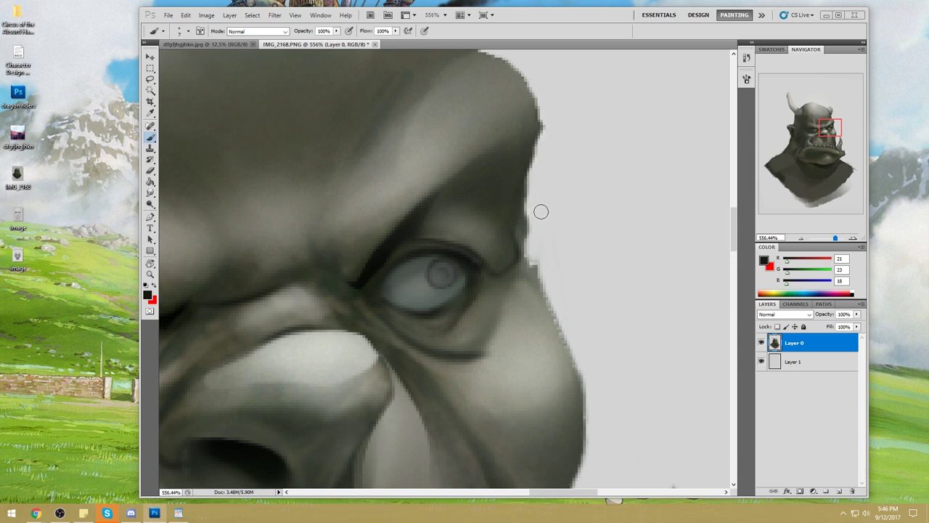
key(ctrl+0)
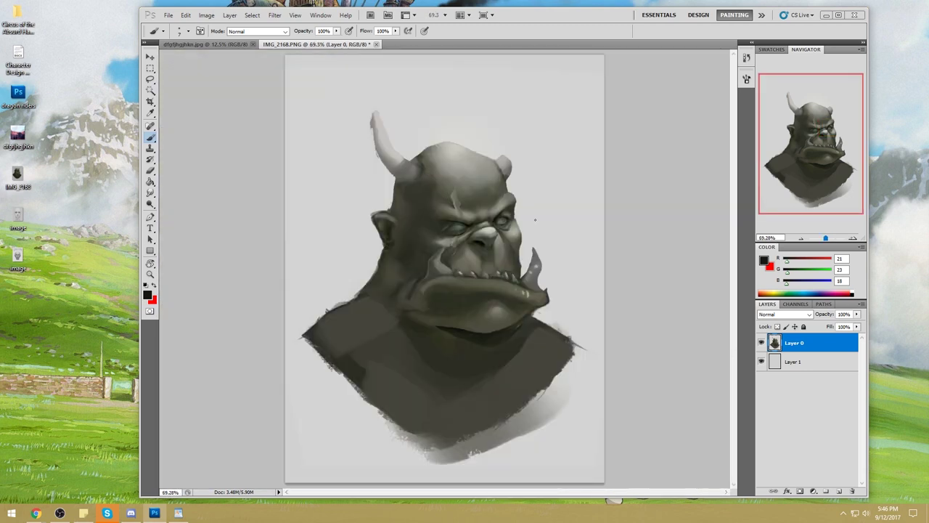
Soften the shading at the far eye's outer edge up close with a 30 px brush at 58% opacity.
key(z)
drag(448, 188, 544, 266)
key(b)
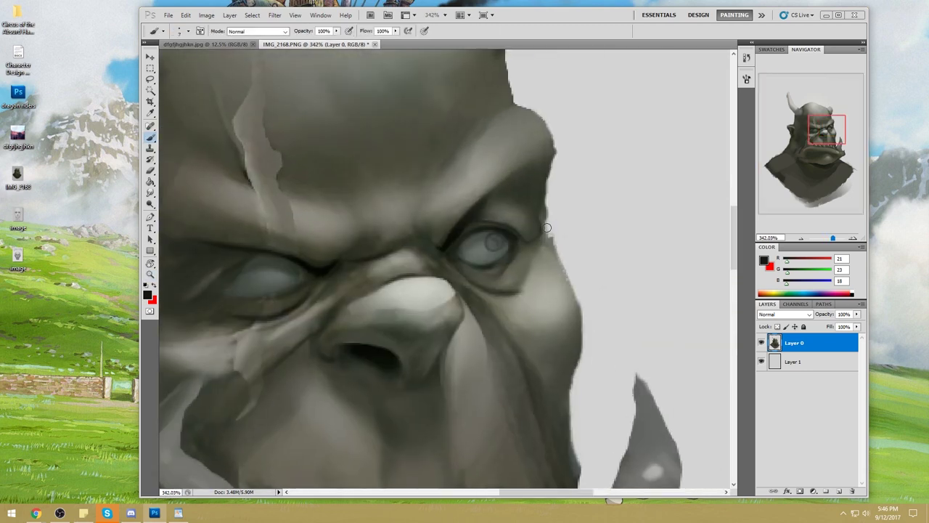
key(bracketright)
key(bracketright)
key(bracketright)
key(bracketright)
key(bracketright)
click(336, 32)
click(317, 40)
key(ctrl+0)
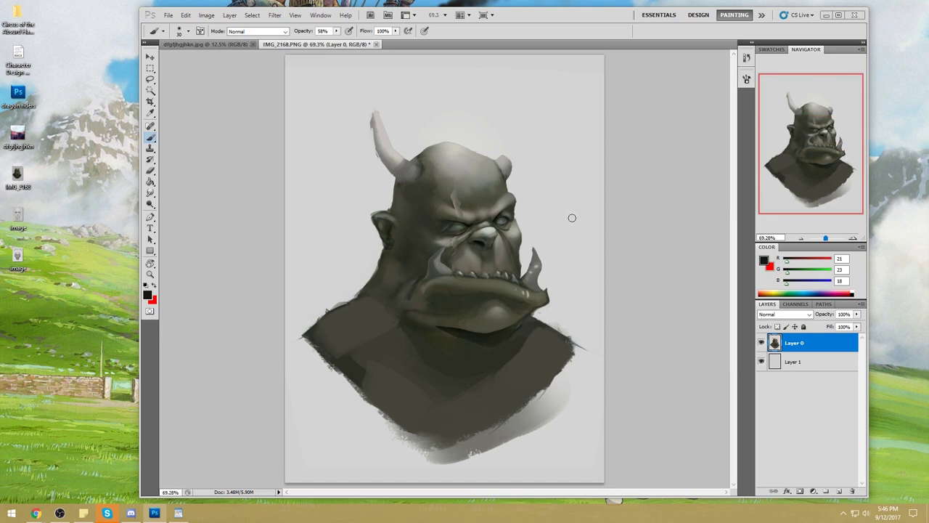
Shade the far eye socket beneath the brow with sampled dark tones using a 70 px brush at 52% opacity.
key(])
key(])
key(])
click(337, 31)
click(322, 41)
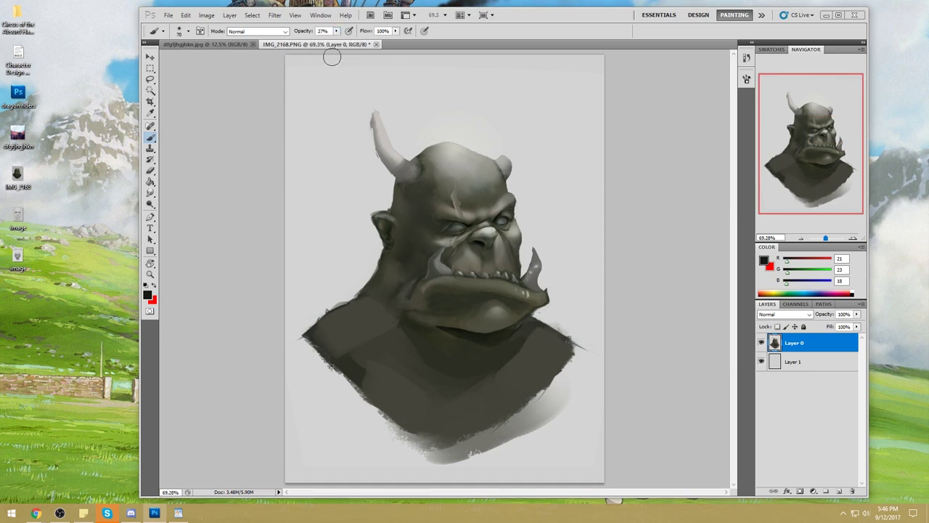
alt+click(519, 206)
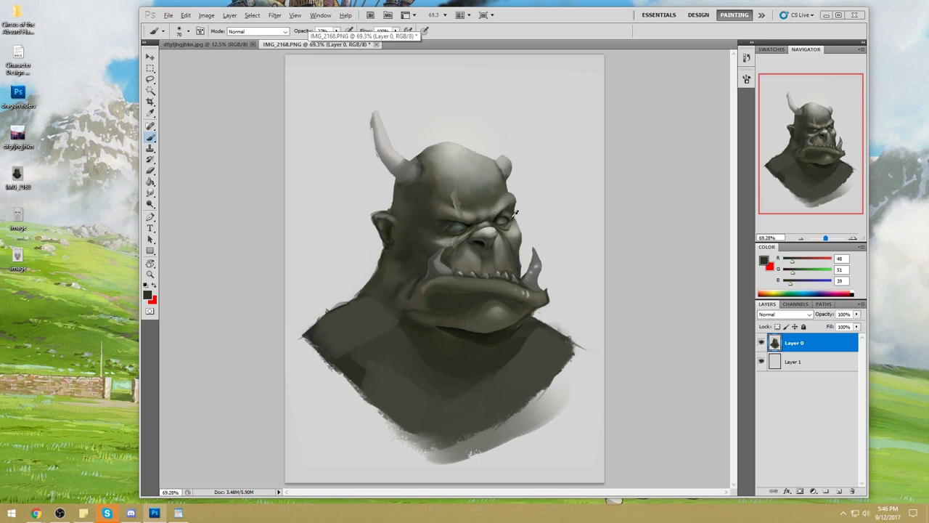
alt+click(511, 216)
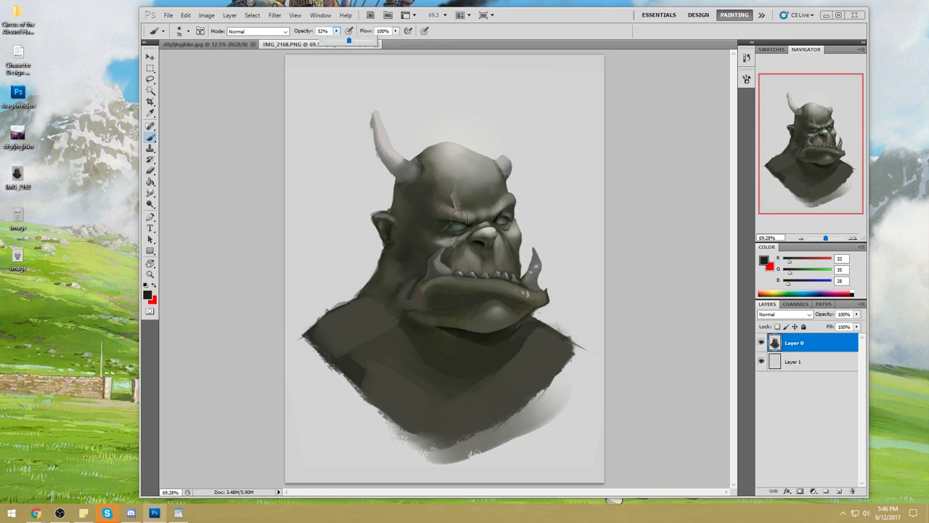
key(m)
right_click(495, 211)
click(633, 176)
key(b)
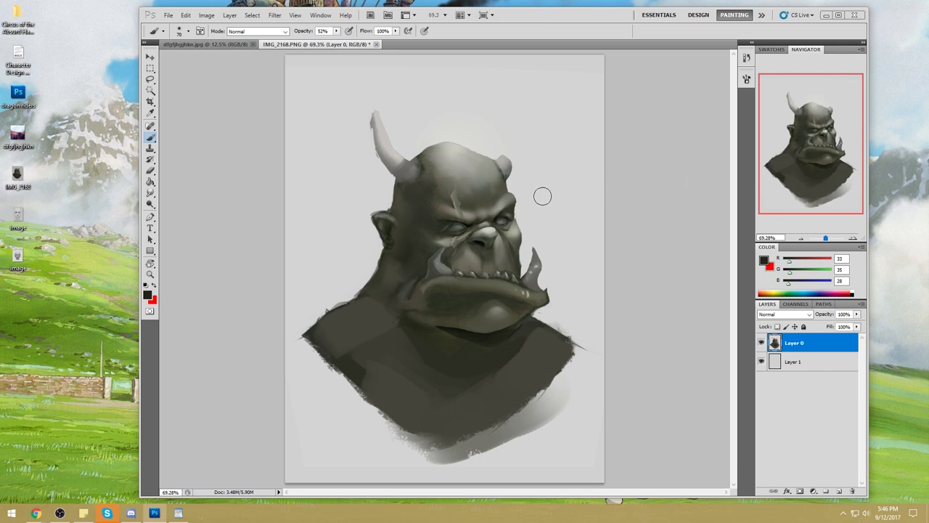
Darken the far eye's inner corner with a sampled near-black at 10 px and 36% opacity, and blend it with the Smudge tool.
alt+click(498, 216)
click(336, 31)
click(328, 41)
click(256, 82)
key([)
key([)
key([)
key([)
key([)
drag(154, 194, 182, 213)
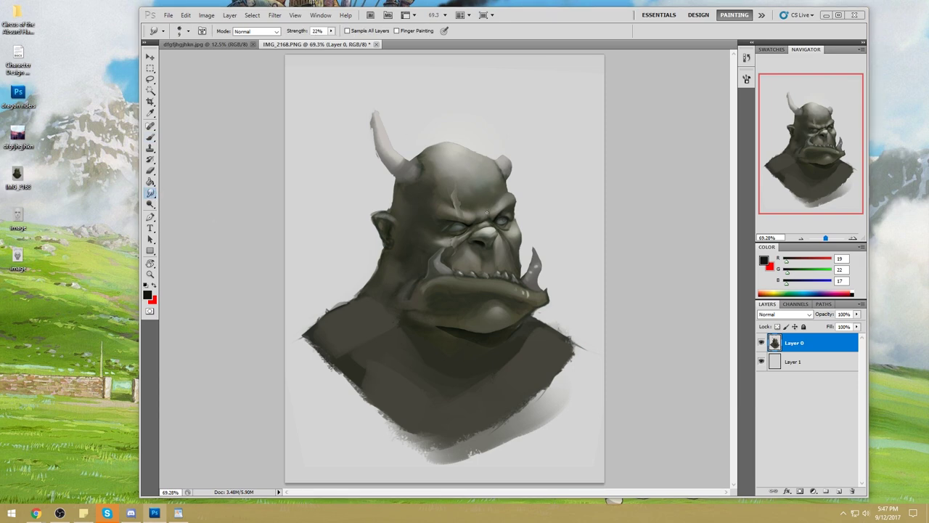
Shade under the far brow with sampled dark tones in Darken mode, using a 35 px brush at 36% opacity.
key(b)
right_click(500, 171)
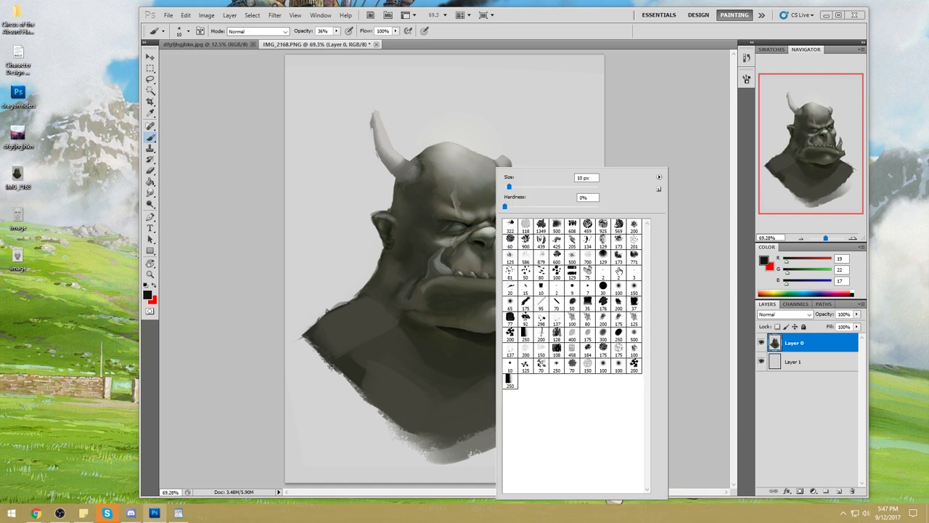
key(Escape)
alt+click(498, 208)
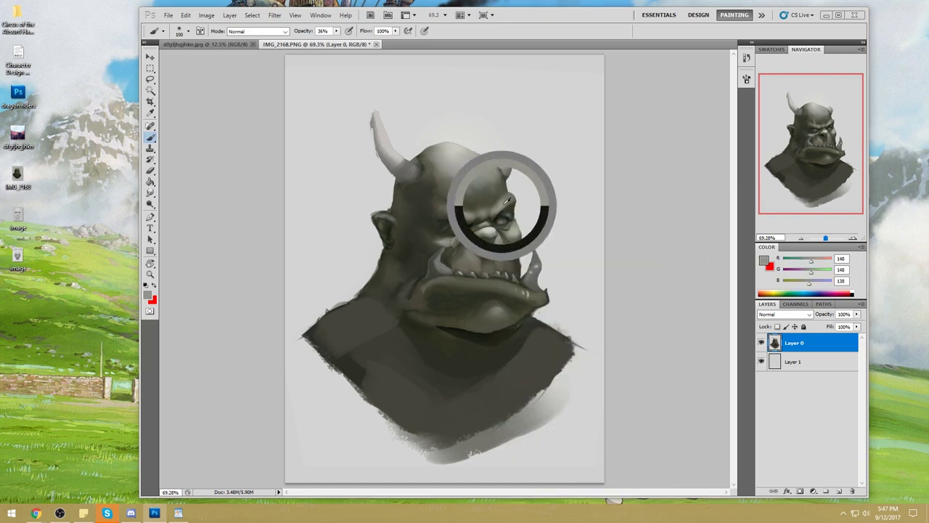
click(265, 32)
click(246, 73)
key(bracketleft)
key(bracketleft)
key(bracketleft)
key(bracketleft)
key(bracketleft)
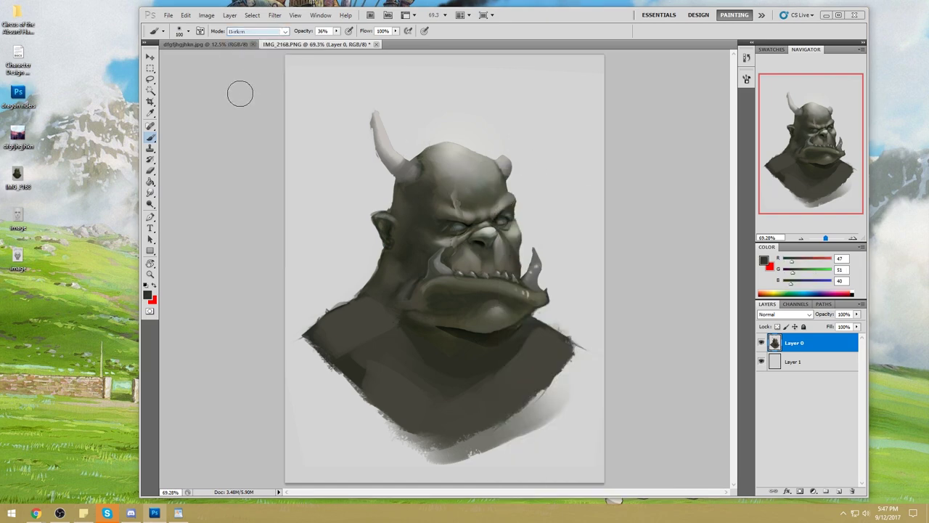
key(bracketleft)
key(bracketleft)
key(bracketleft)
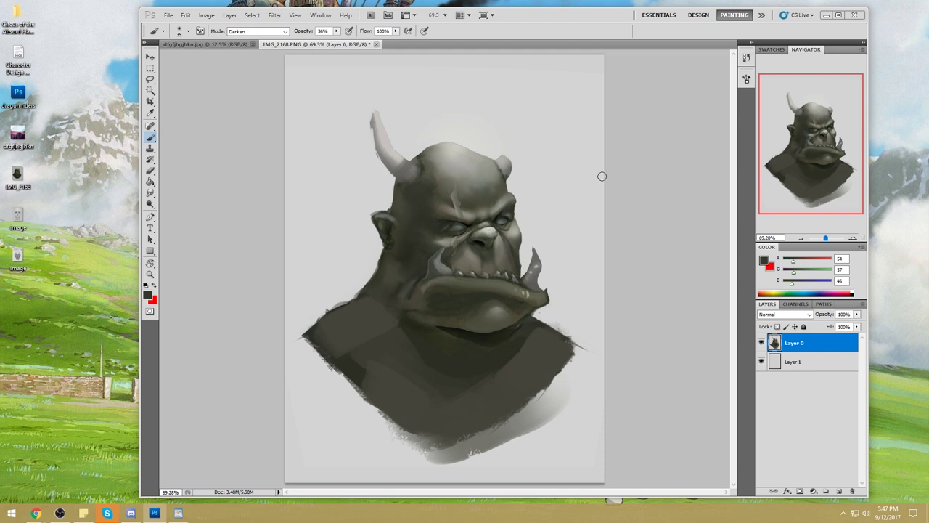
Lighten the far brow ridge up close with sampled light greys in Normal mode at 35 px.
key(ctrl+space)
drag(507, 199, 551, 199)
alt+click(469, 233)
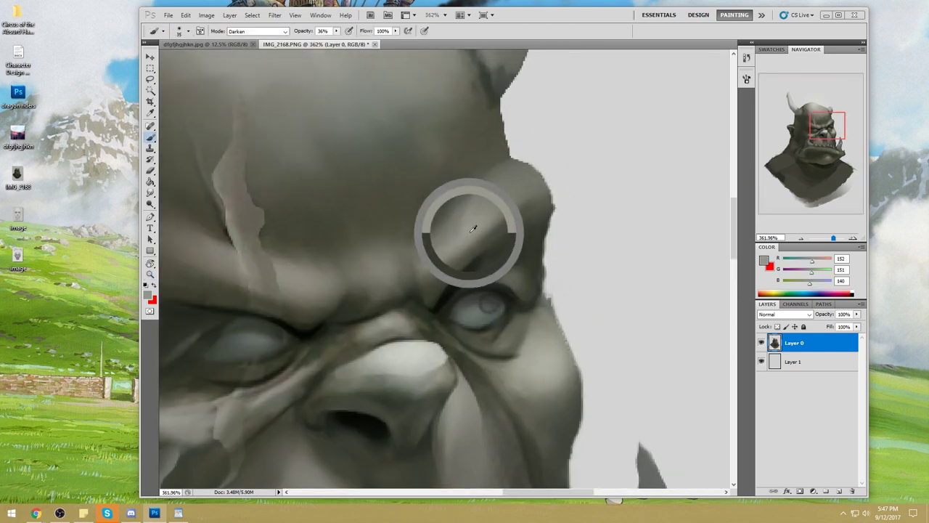
click(262, 32)
alt+click(484, 211)
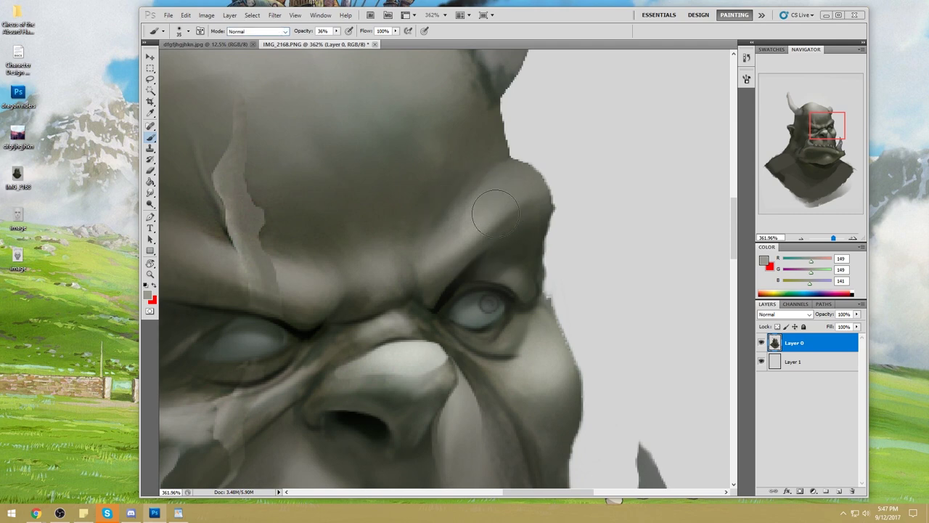
drag(512, 202, 458, 245)
Lasso the far brow's outer bump, paint it out with the sampled background grey at 70 px and 100% opacity, and deselect it.
key(l)
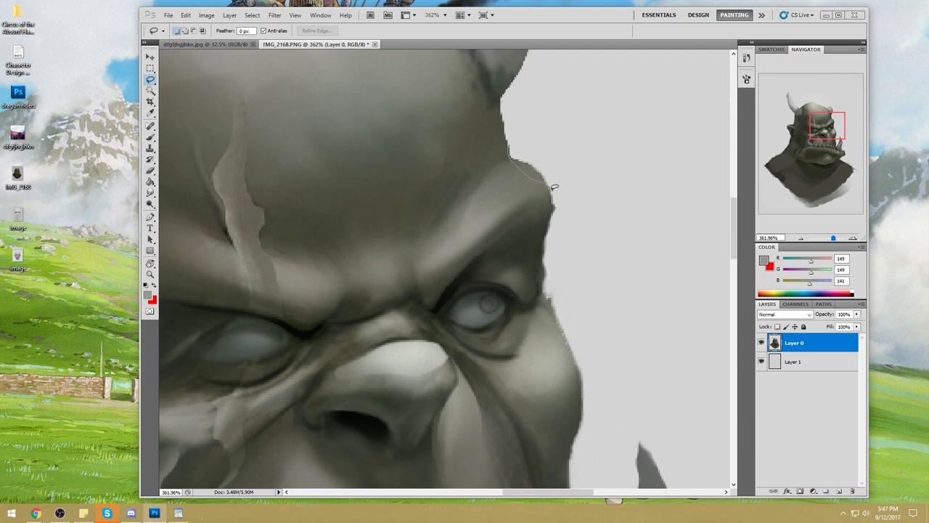
drag(524, 138, 510, 149)
key(ctrl+0)
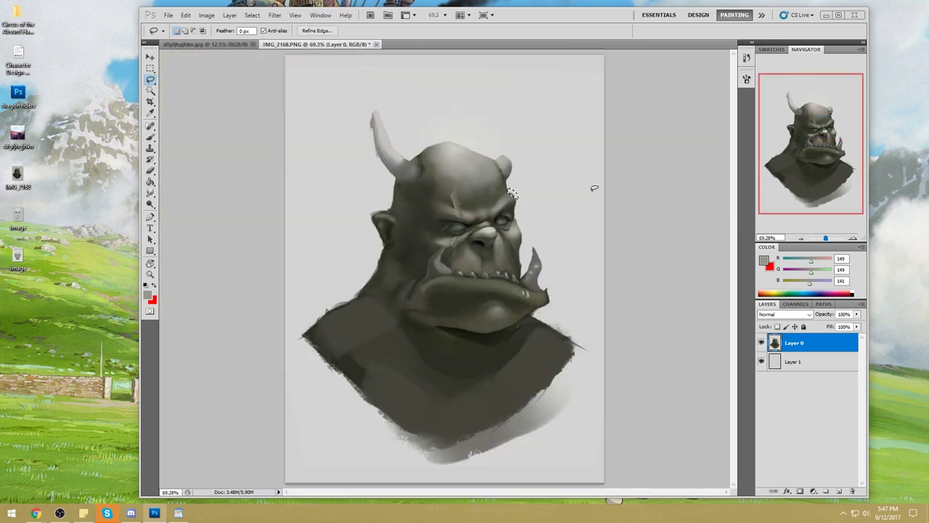
key(b)
alt+click(517, 196)
click(336, 31)
drag(338, 39, 370, 40)
key(bracketright)
key(bracketright)
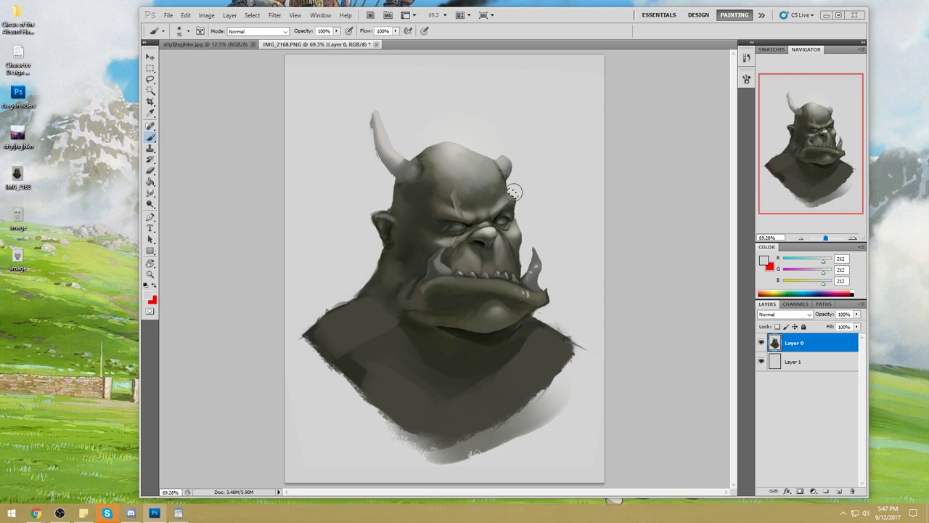
key(m)
right_click(529, 198)
click(550, 206)
Strengthen the contrast around the far brow with a sampled near-black below it and a sampled light grey on the ridge.
key(b)
alt+click(500, 210)
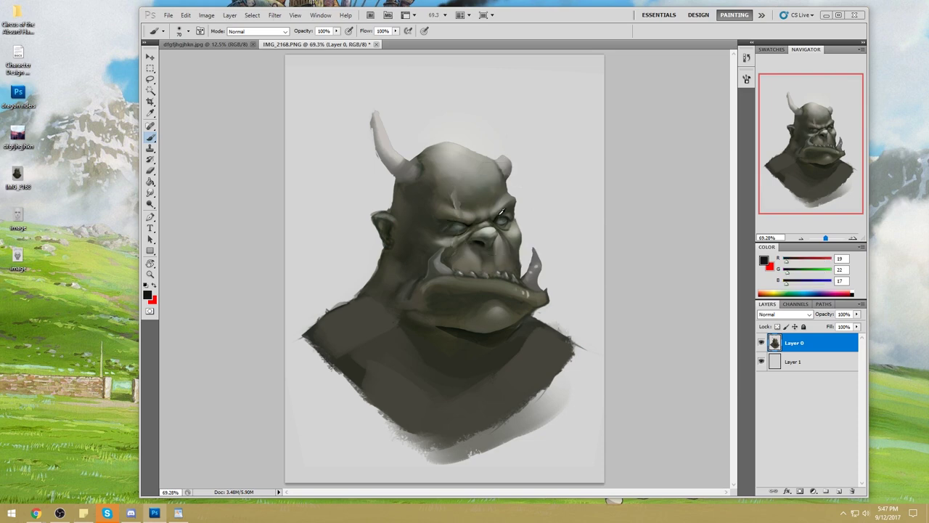
alt+click(508, 203)
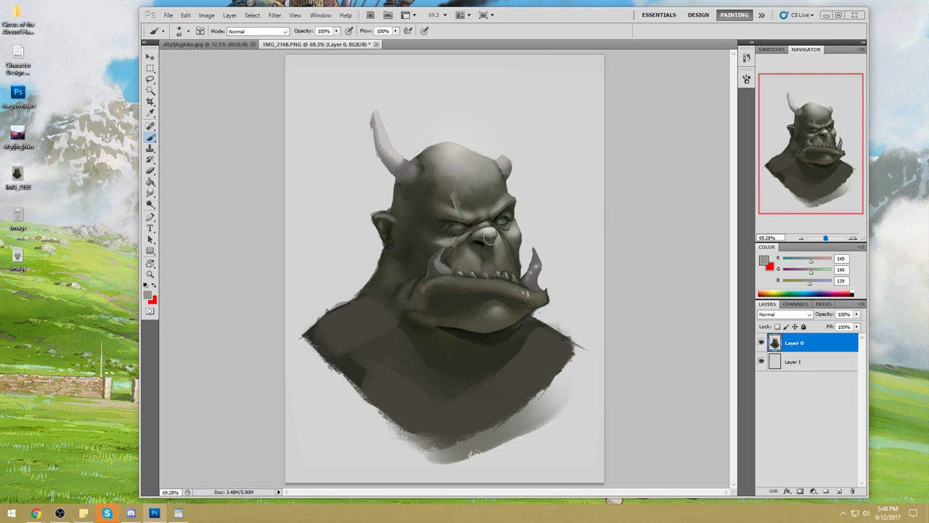
Touch up the near eye's lid and the scar above it with sampled tones at 60 px.
alt+click(469, 225)
drag(445, 230, 456, 232)
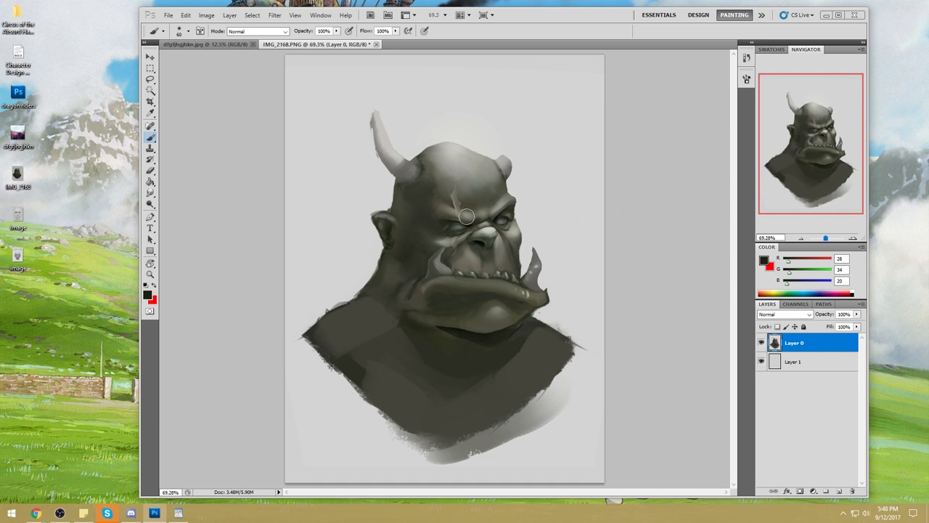
alt+click(455, 209)
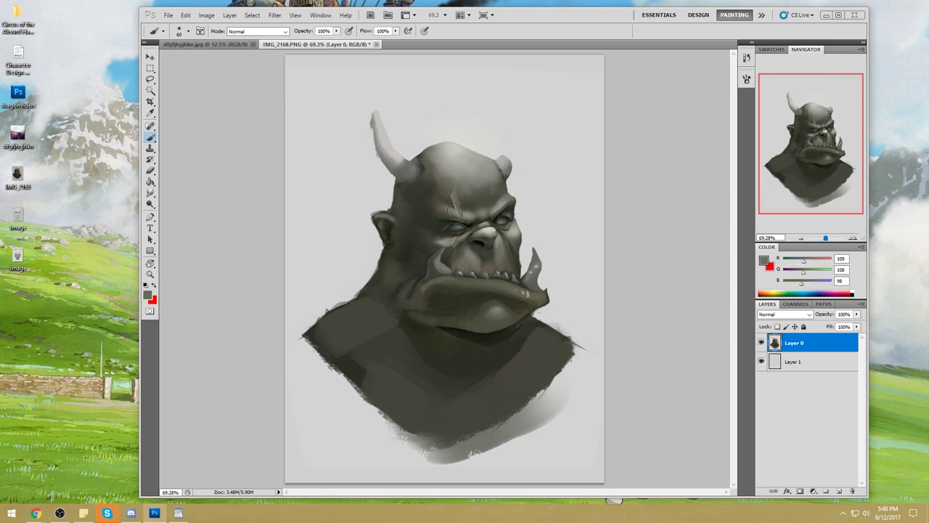
alt+click(453, 204)
drag(450, 200, 446, 195)
Try brushing sampled dark tones into a lassoed fold beneath the near eye, undo the strokes, and deselect it.
key(ctrl+space)
drag(455, 239, 507, 257)
key(l)
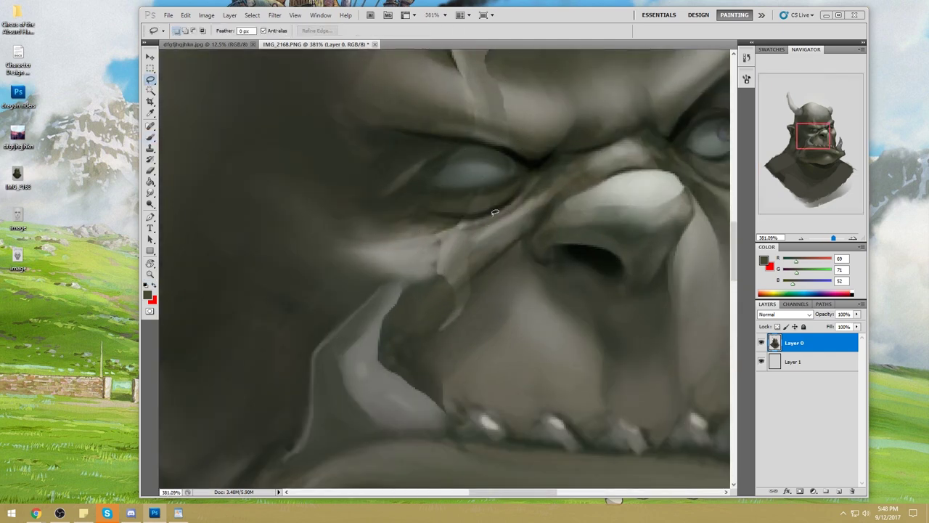
mouse_move(491, 216)
mouse_down()
mouse_move(473, 259)
mouse_move(499, 213)
mouse_up()
key(ctrl+h)
key(b)
alt+click(495, 218)
key(ctrl+z)
drag(485, 240, 516, 201)
key(ctrl+z)
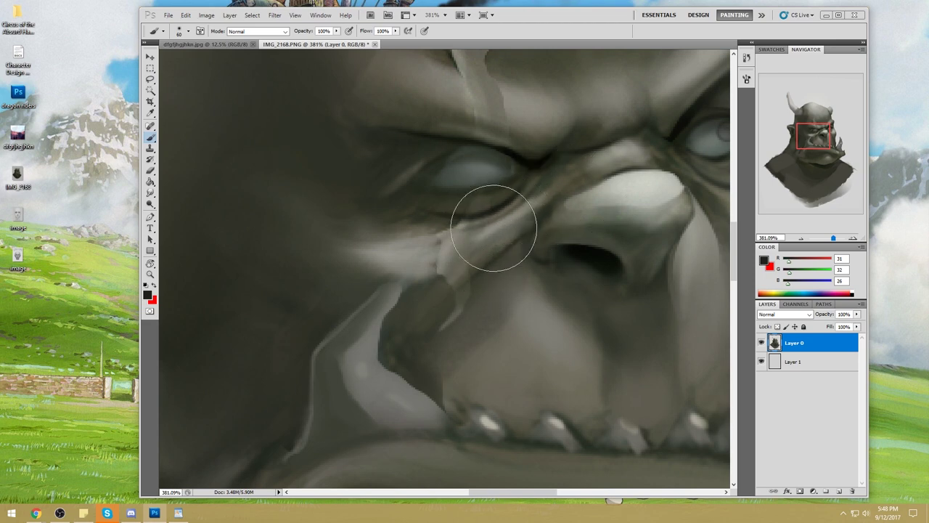
key(ctrl+0)
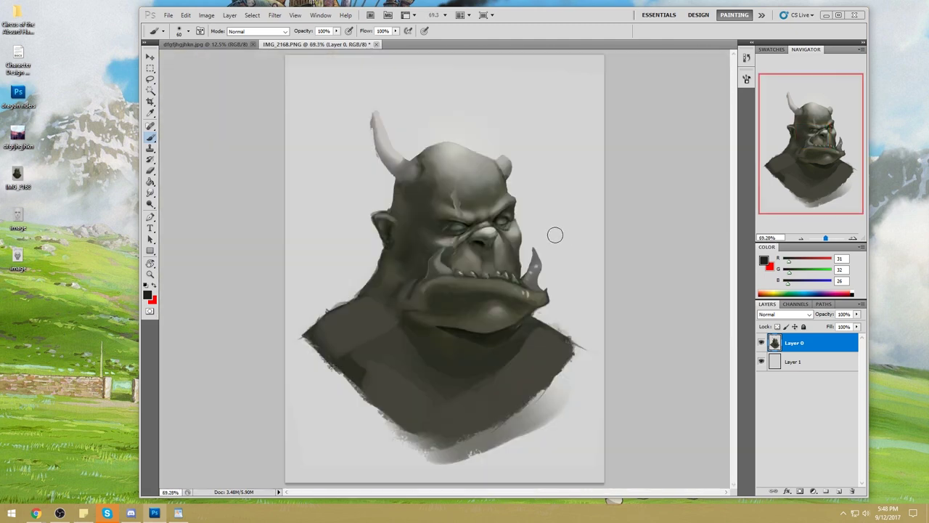
key(m)
right_click(493, 203)
click(528, 214)
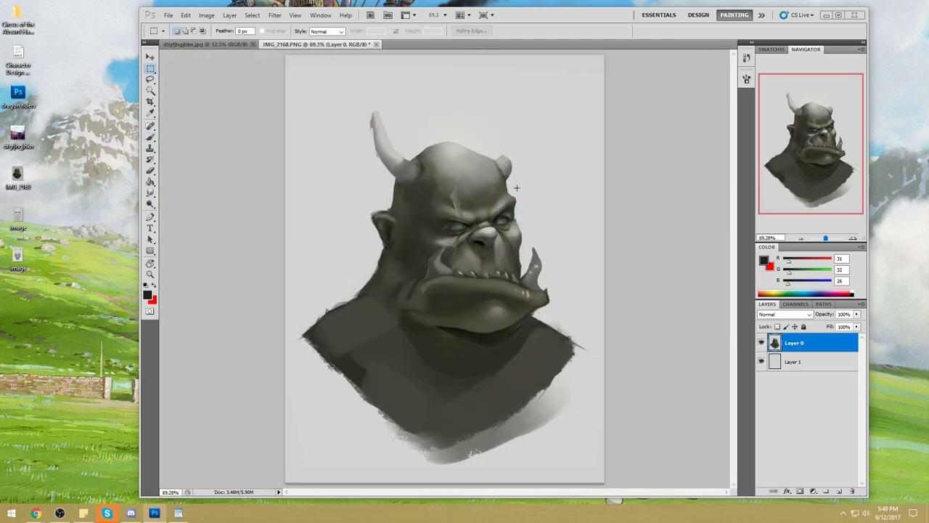
Touch up the shading around the nose and nostrils with sampled tones at 60 px.
key(b)
alt+click(477, 249)
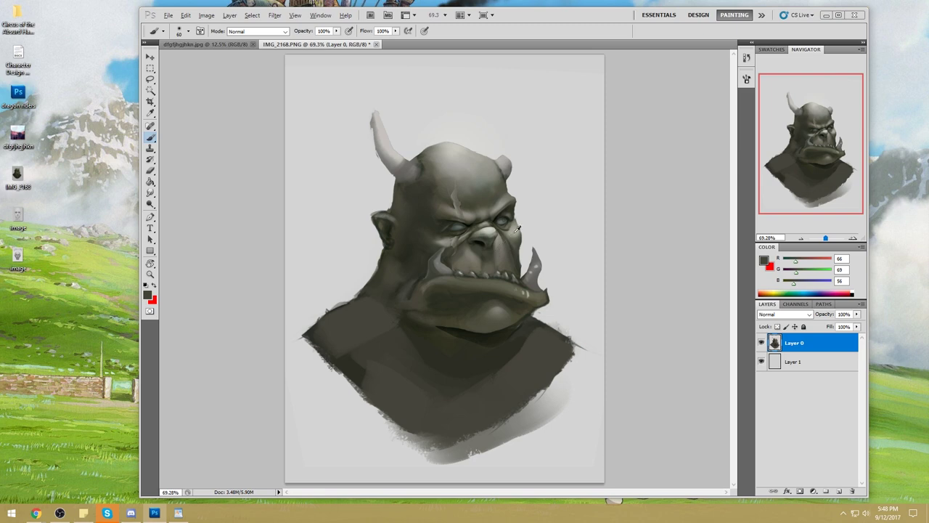
alt+click(486, 253)
alt+click(482, 258)
alt+click(473, 254)
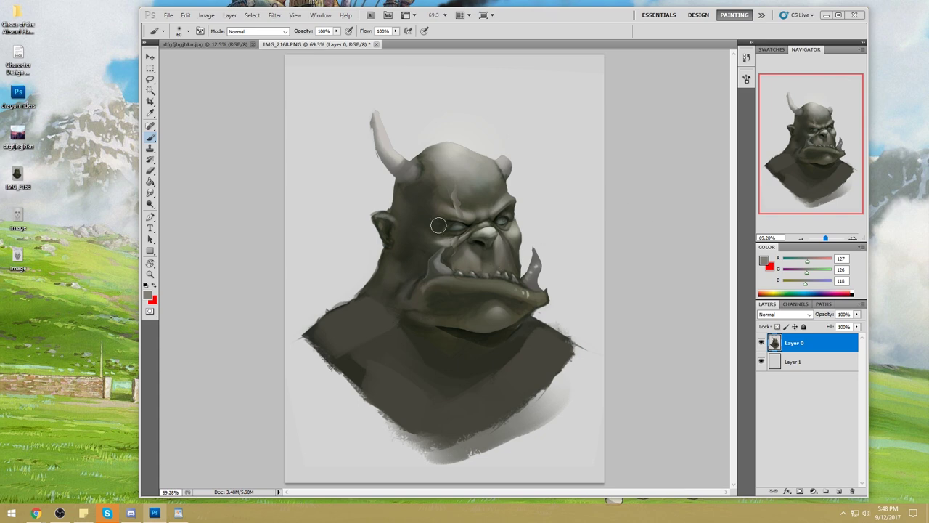
Lasso the upper lip area above the front teeth and shade it with a sampled dark green-grey at up to 175 px.
key(bracketright)
key(bracketright)
key(l)
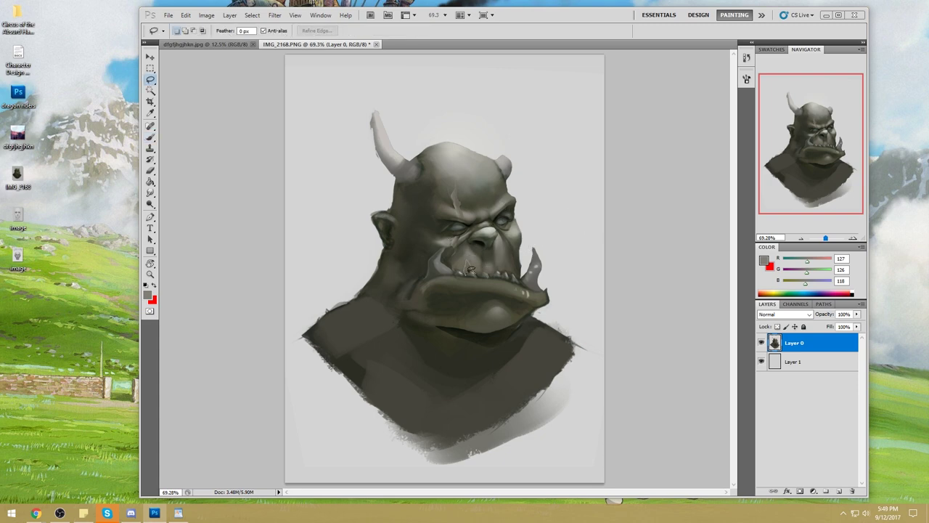
key(b)
alt+click(479, 272)
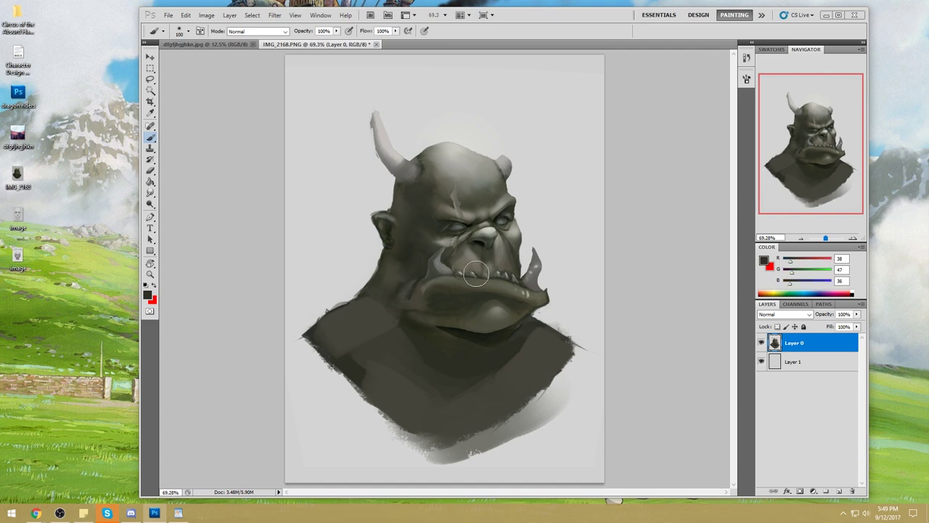
key(bracketright)
key(bracketright)
key(bracketright)
Lasso the areas around the far and front lower teeth, shade them with sampled dark tones at 175 px, and deselect.
key(l)
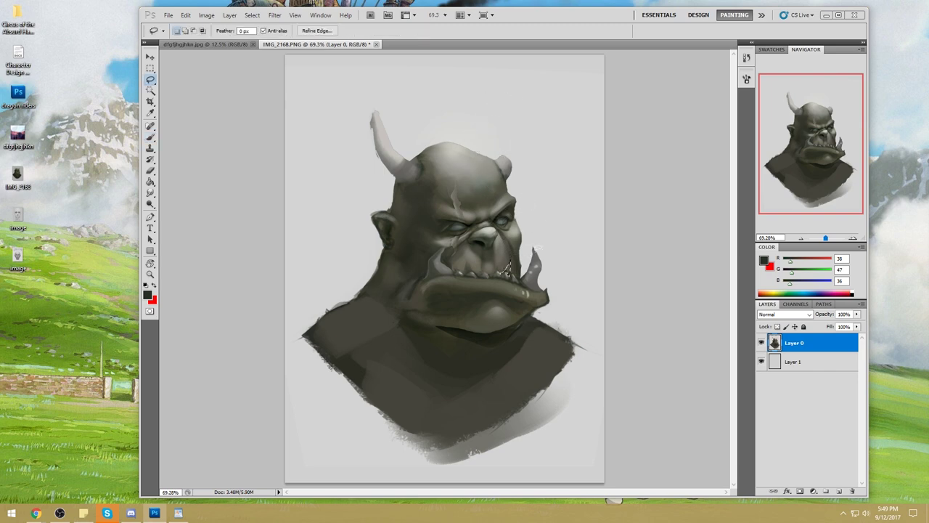
key(b)
alt+click(505, 275)
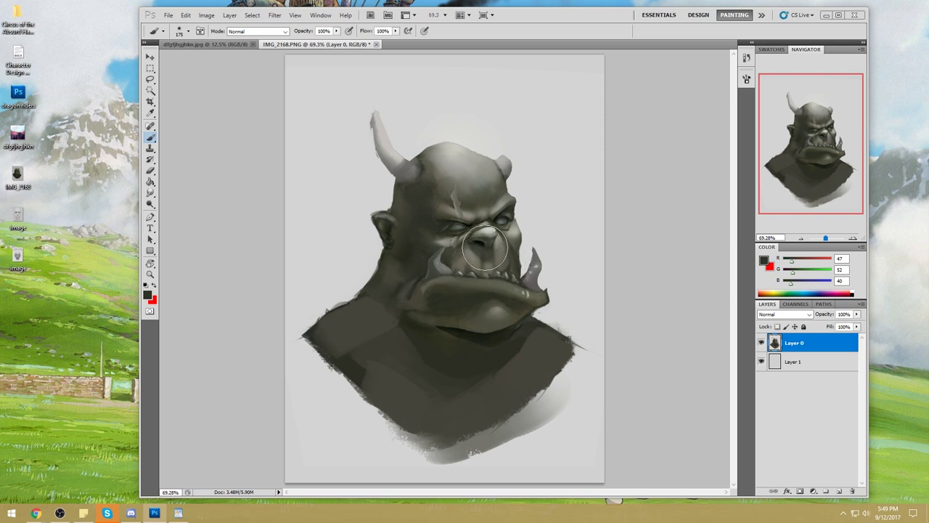
key(l)
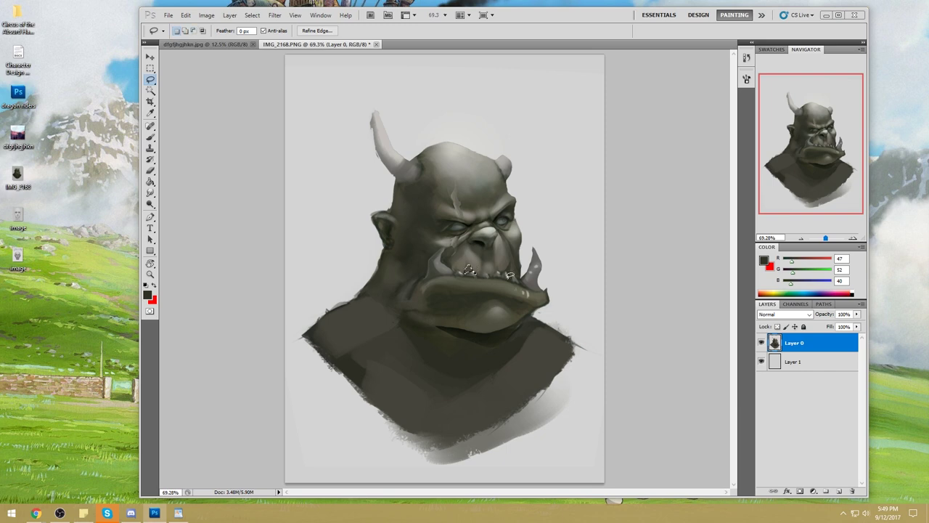
key(b)
alt+click(479, 244)
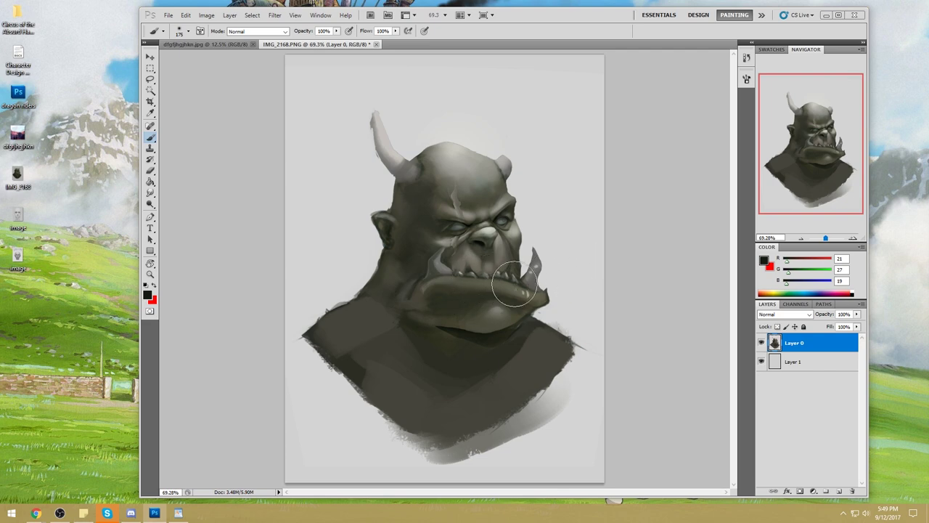
key(m)
right_click(506, 215)
click(531, 221)
Shade the far eye with a sampled dark grey at 80 px in Darken mode, and return the brush to Normal mode.
key(b)
click(258, 31)
click(243, 67)
key(bracketleft)
key(bracketleft)
key(bracketleft)
key(bracketleft)
key(bracketleft)
alt+click(500, 220)
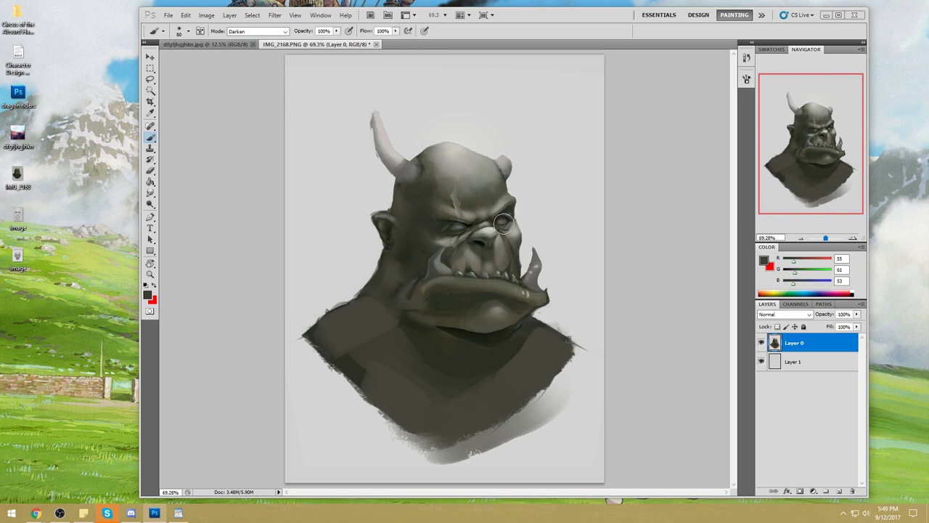
alt+click(504, 225)
click(285, 31)
click(247, 40)
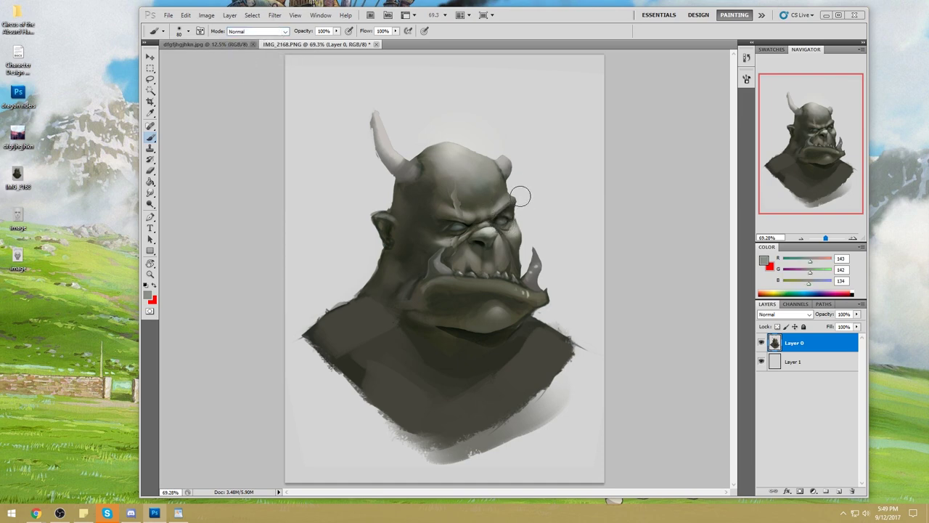
Touch up the skin beside the far eye in light grey at 40 px, and lighten the near cheek with sampled grey at 125–150 px.
alt+click(513, 227)
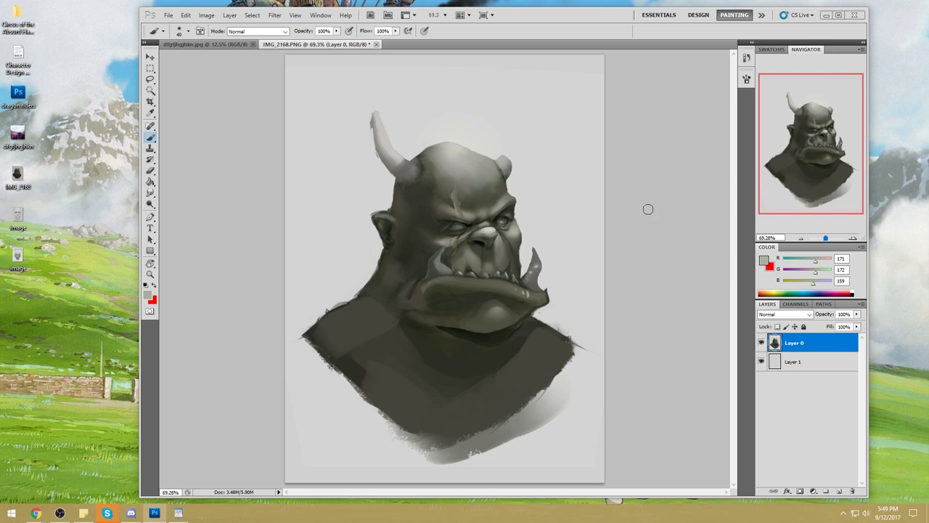
alt+click(449, 240)
key(bracketright)
key(bracketright)
key(bracketright)
key(bracketright)
key(bracketright)
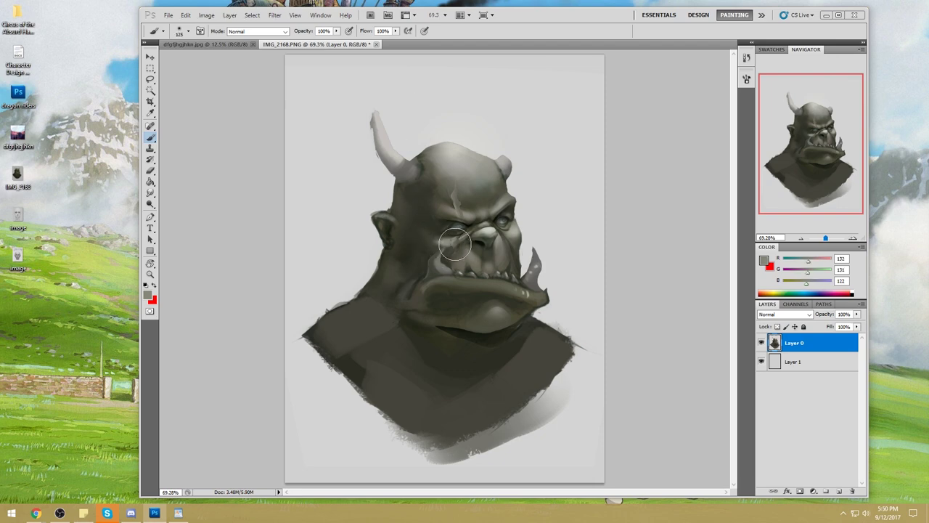
alt+click(450, 240)
key(bracketright)
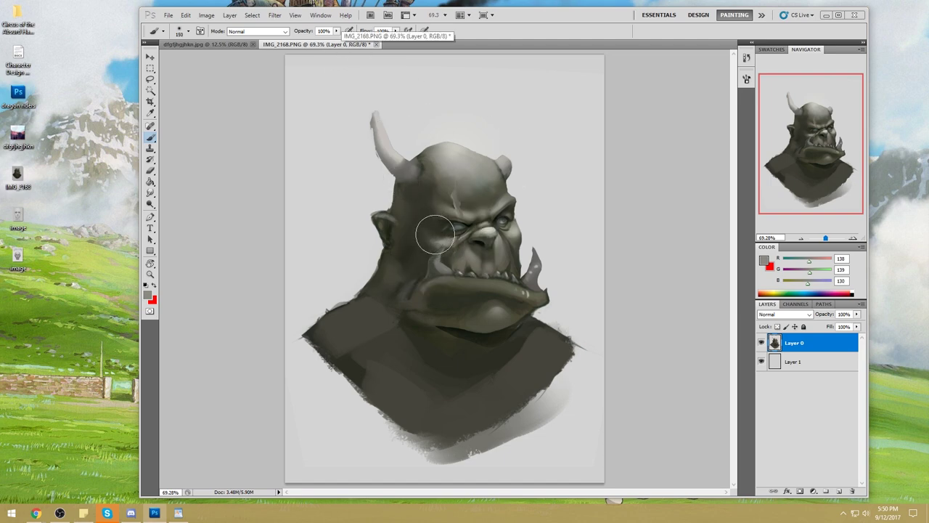
Brush a sampled brown-grey softly around the near brow and temple at 200 px.
key(bracketright)
key(bracketright)
alt+click(448, 206)
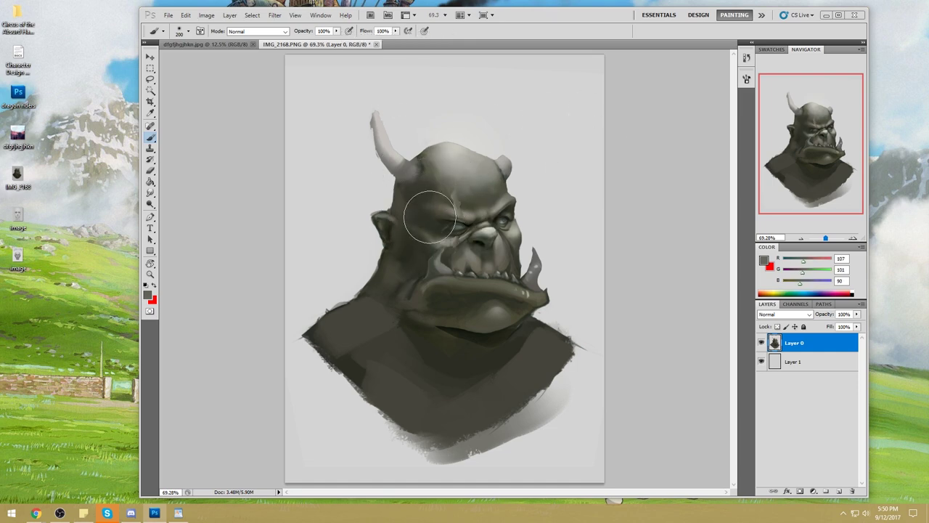
Sharpen the dark crease above the near eye with sampled near-black at 7 px and blend it using the Smudge tool at 22% strength.
alt+click(471, 223)
key(bracketleft)
key(bracketleft)
key(bracketleft)
key(bracketleft)
key(bracketleft)
key(bracketleft)
key(bracketleft)
key(bracketleft)
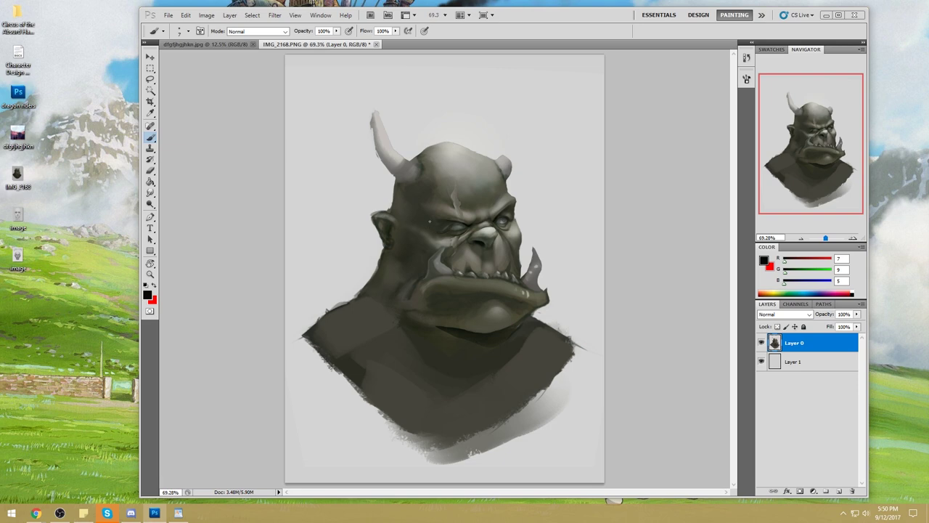
alt+click(475, 222)
alt+click(465, 222)
click(151, 192)
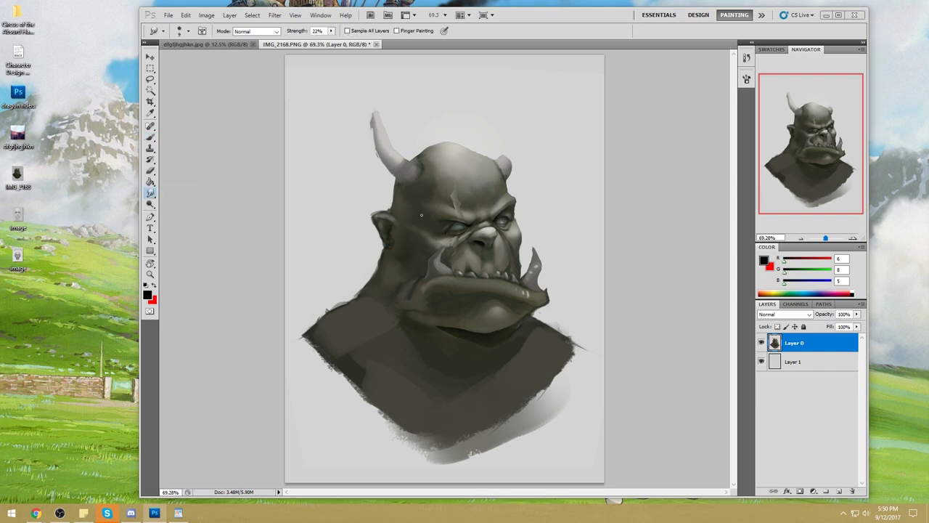
Brush near-black softly over the near temple at 175 px and undo the last stroke.
key(b)
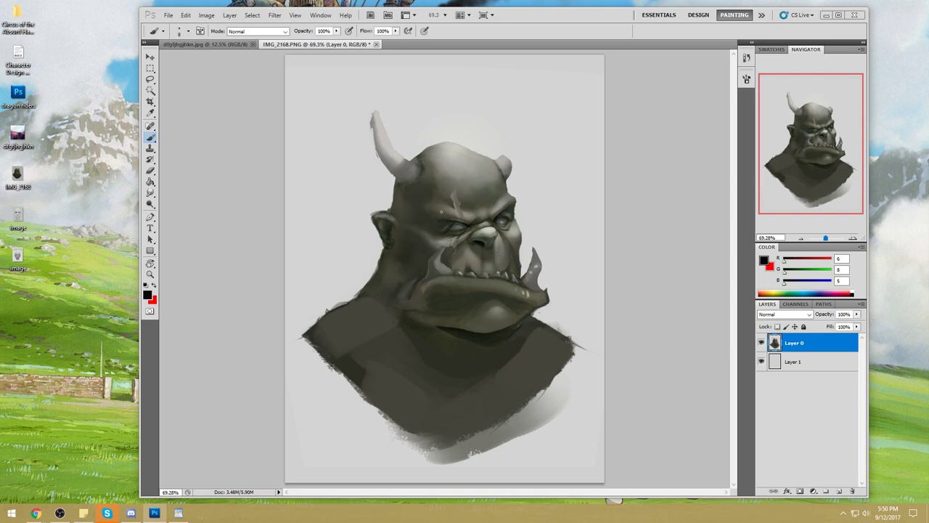
key(bracketright)
key(bracketright)
key(bracketright)
key(bracketright)
key(bracketright)
key(bracketright)
key(bracketright)
key(bracketright)
key(bracketright)
key(bracketright)
key(bracketright)
mouse_move(435, 204)
mouse_down()
mouse_move(432, 221)
mouse_move(415, 193)
mouse_up()
drag(389, 191, 407, 196)
key(ctrl+z)
right_click(516, 197)
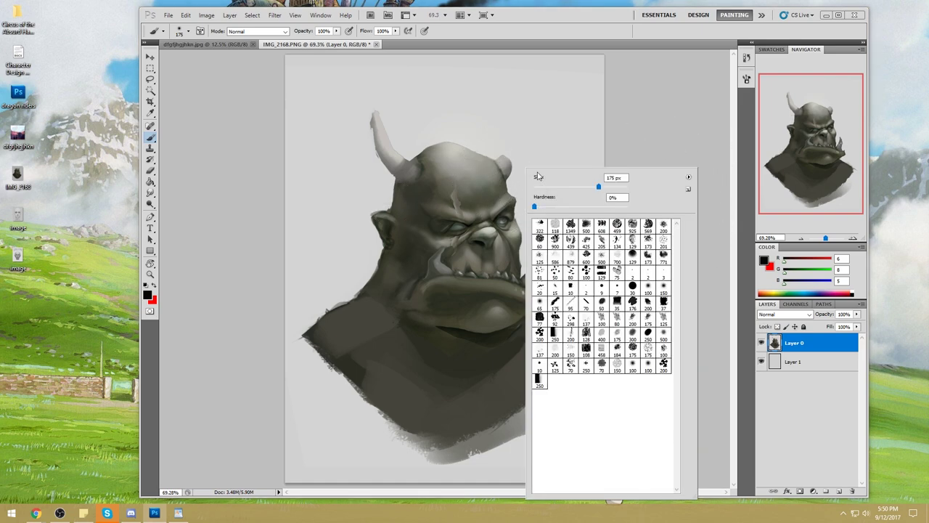
click(710, 172)
Glaze a sampled mid-grey from the near cheek across the face with a soft 400 px brush.
alt+click(435, 244)
key(bracketright)
key(bracketright)
key(bracketright)
key(bracketright)
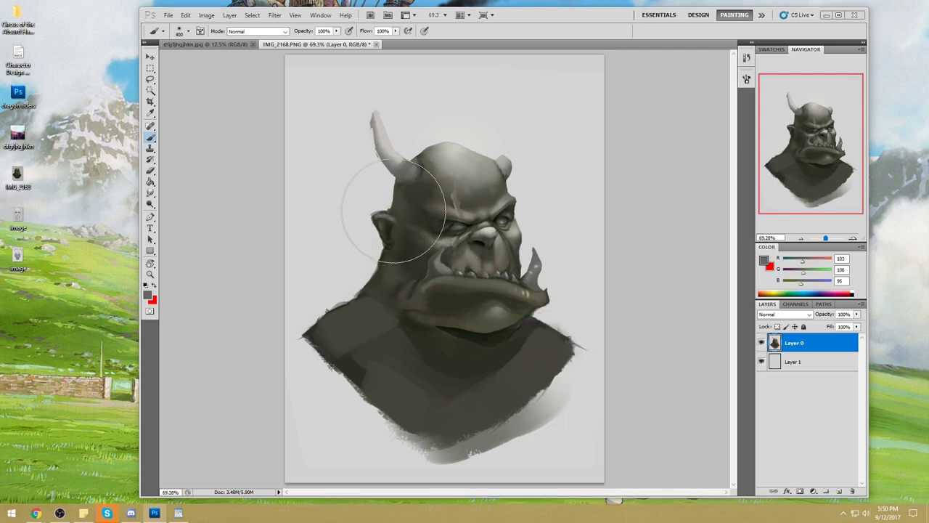
mouse_move(436, 249)
mouse_down()
mouse_move(436, 196)
mouse_move(446, 218)
mouse_move(440, 183)
mouse_move(520, 240)
mouse_up()
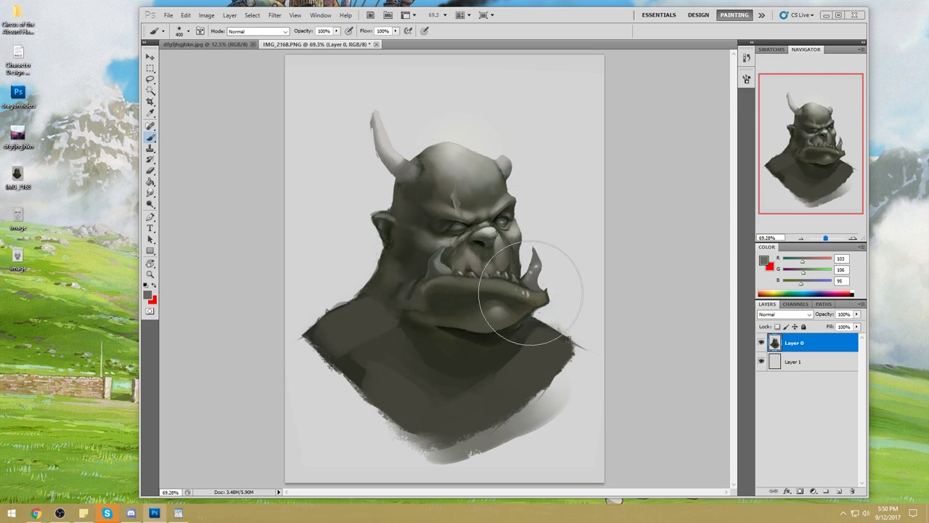
Lighten the upper edge of the lower lip with a soft 100 px brush.
key(bracketleft)
key(bracketleft)
key(bracketleft)
key(bracketleft)
key(bracketleft)
key(bracketleft)
key(bracketleft)
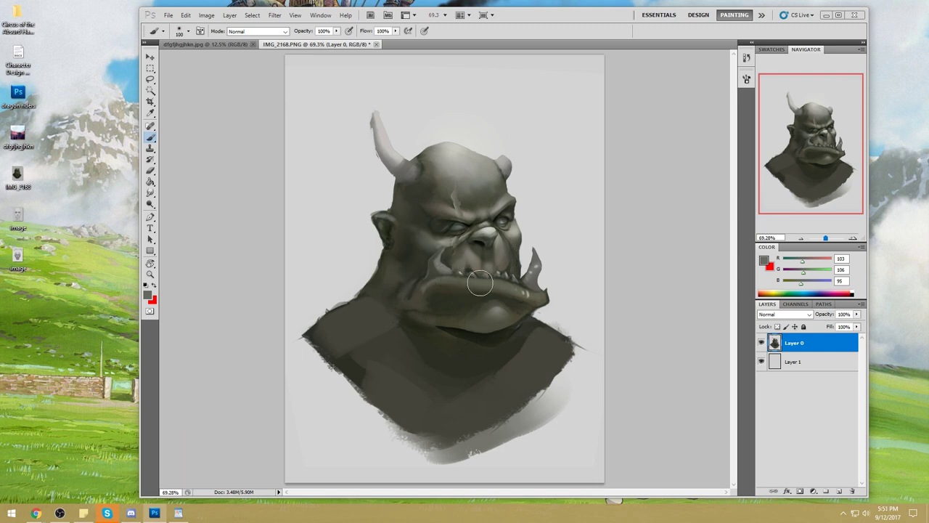
drag(449, 280, 475, 280)
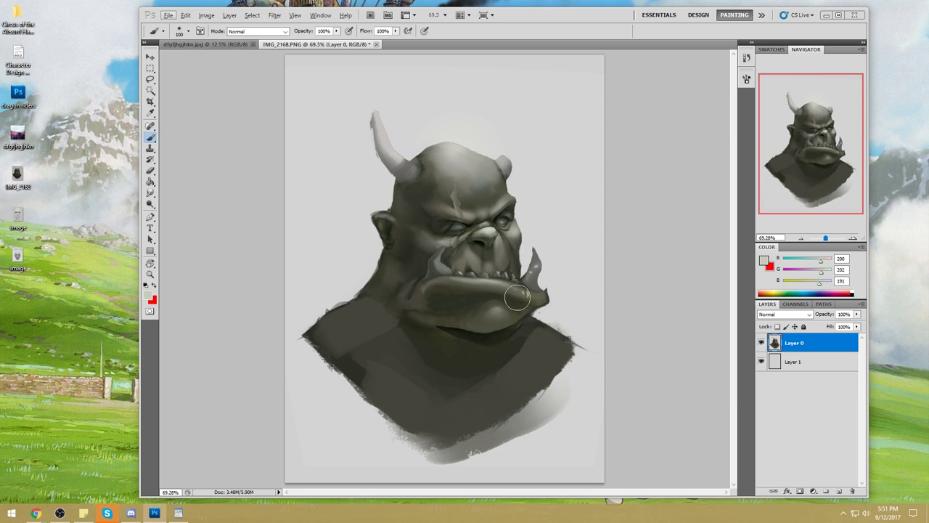
Choose the textured 80 px brush preset and work a sampled dark tone into the lower lip's shadow at 25 px.
alt+click(496, 294)
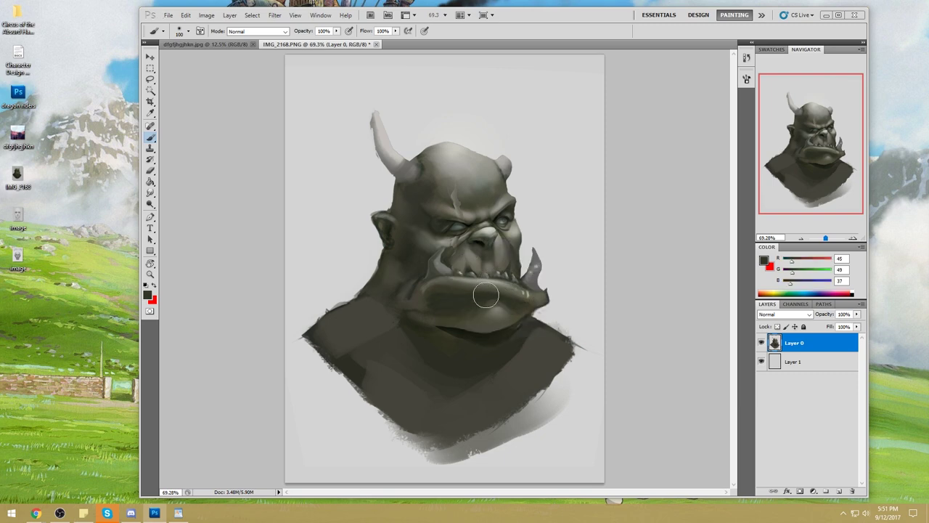
right_click(483, 132)
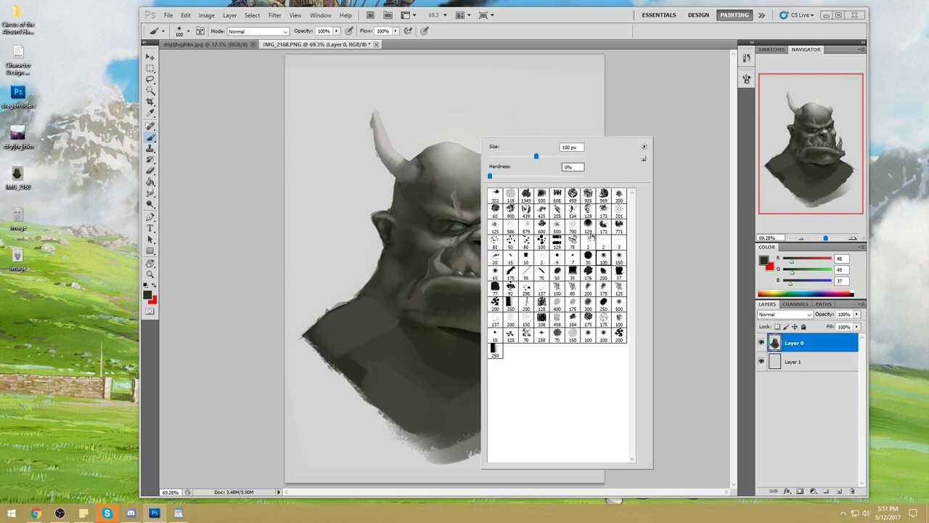
double_click(572, 290)
alt+click(499, 294)
key(bracketleft)
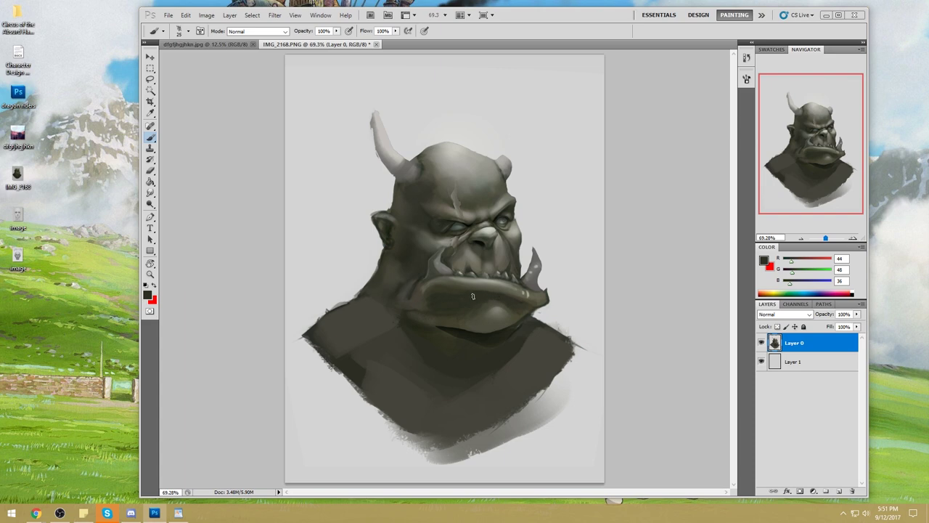
Add light-grey highlights along the lower lip's upper edge at 15 px and blend them with a sampled grey at 45 px.
alt+click(497, 284)
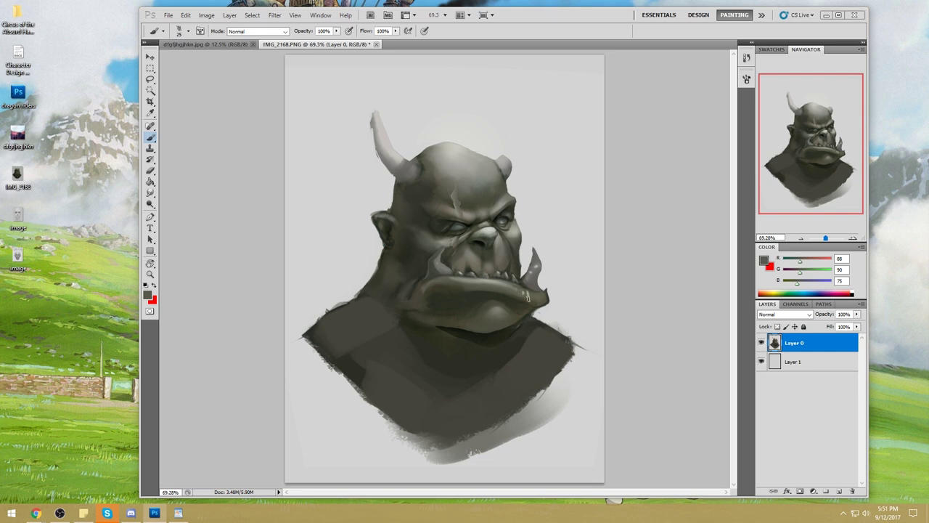
alt+click(492, 277)
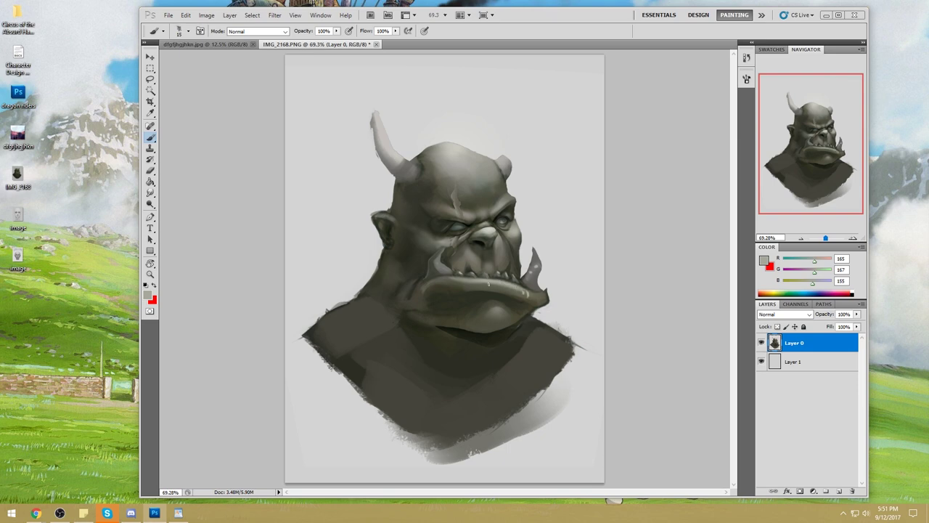
alt+click(479, 284)
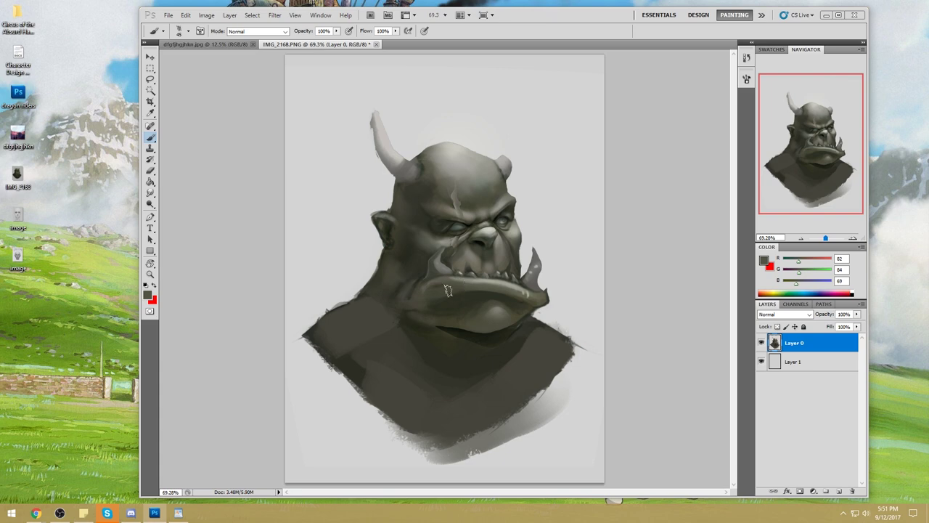
Shade the near end of the lower lip with a sampled dark tone using a larger textured brush.
alt+click(473, 297)
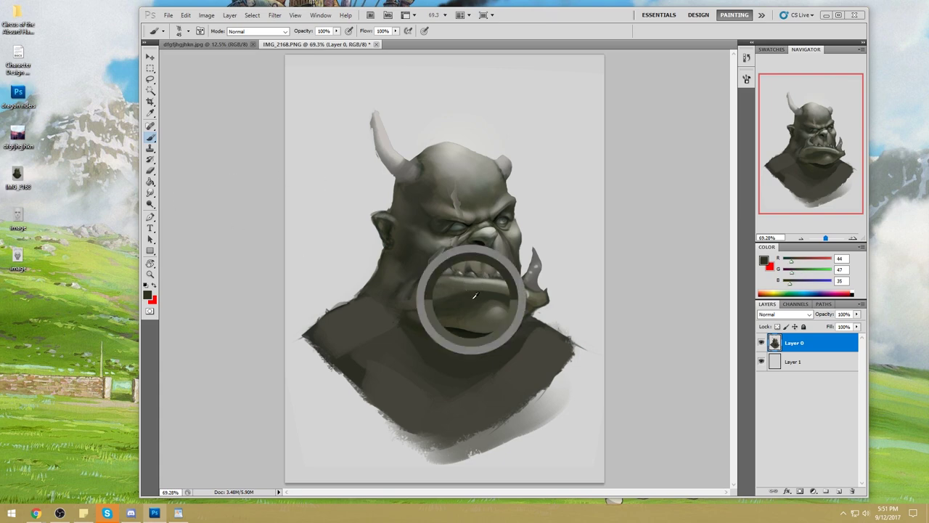
key(bracketright)
key(bracketright)
key(bracketright)
mouse_move(428, 296)
mouse_down()
mouse_move(409, 289)
mouse_move(425, 315)
mouse_up()
Darken the shadow under the chin and near jaw toward the neck with a sampled near-black.
key(bracketleft)
alt+click(460, 330)
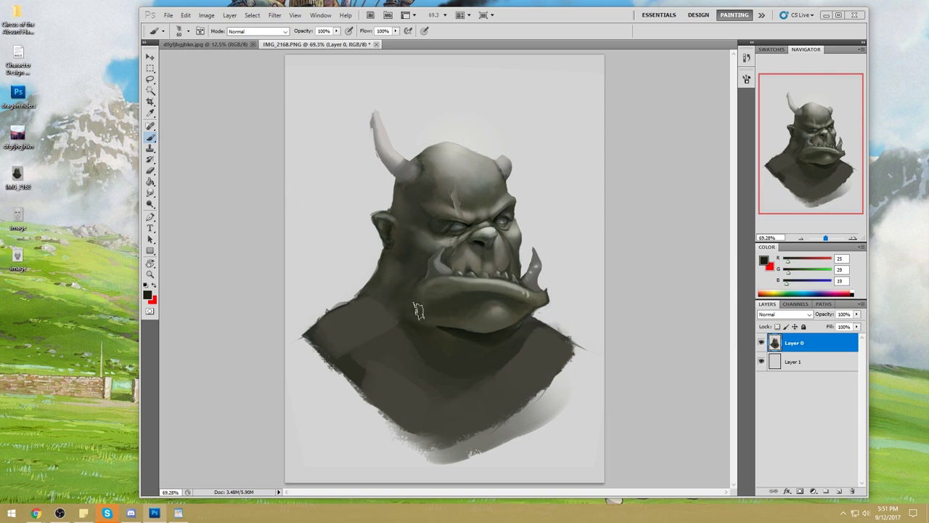
drag(450, 331, 405, 317)
mouse_move(387, 295)
mouse_down()
mouse_move(372, 290)
mouse_move(376, 309)
mouse_up()
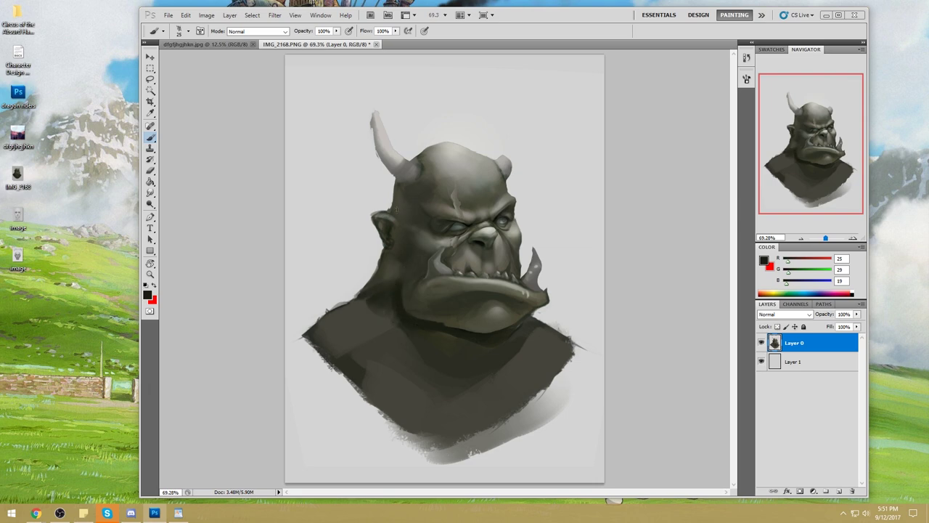
Select the background with the Magic Wand, invert the selection to isolate the orc, and hide the selection edges.
alt+click(390, 210)
click(151, 90)
click(343, 164)
key(m)
right_click(448, 221)
click(489, 239)
key(ctrl+h)
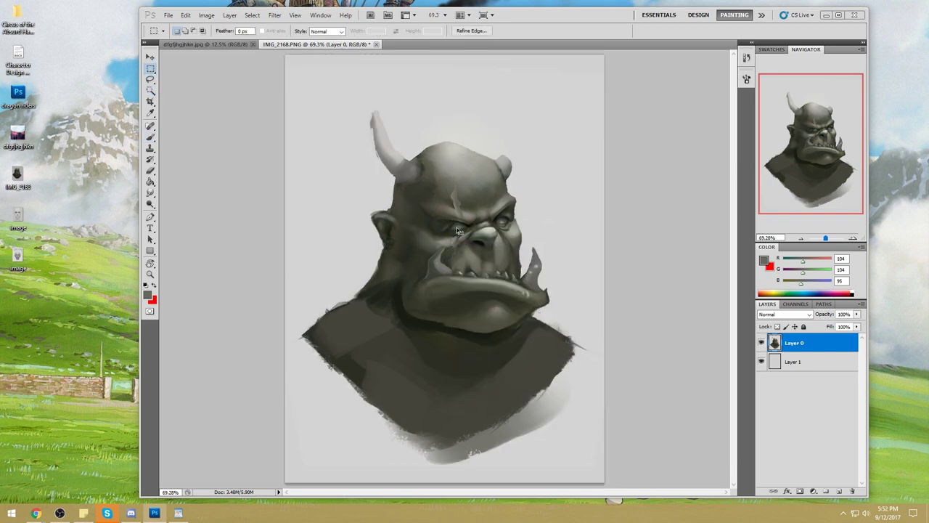
Repaint the near ear's rim and inner shadow with sampled mid and dark tones using the textured brush.
key(b)
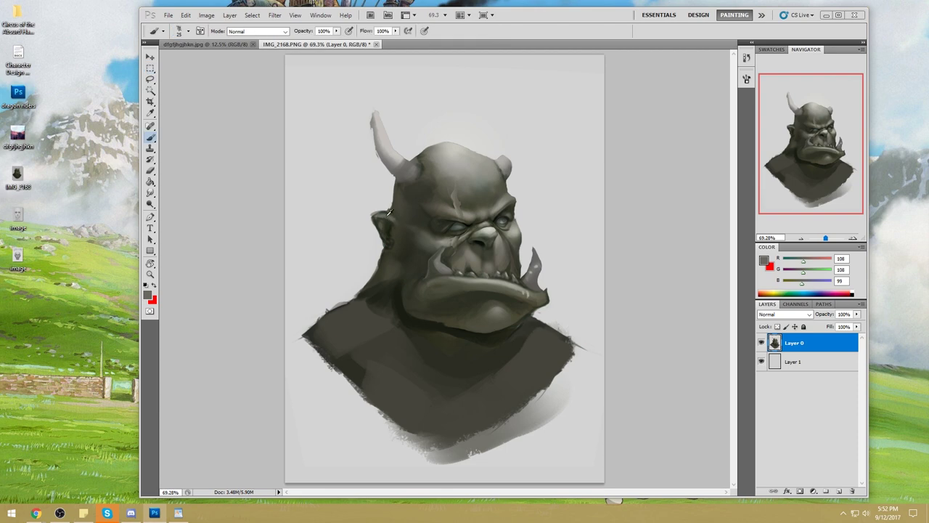
alt+click(387, 217)
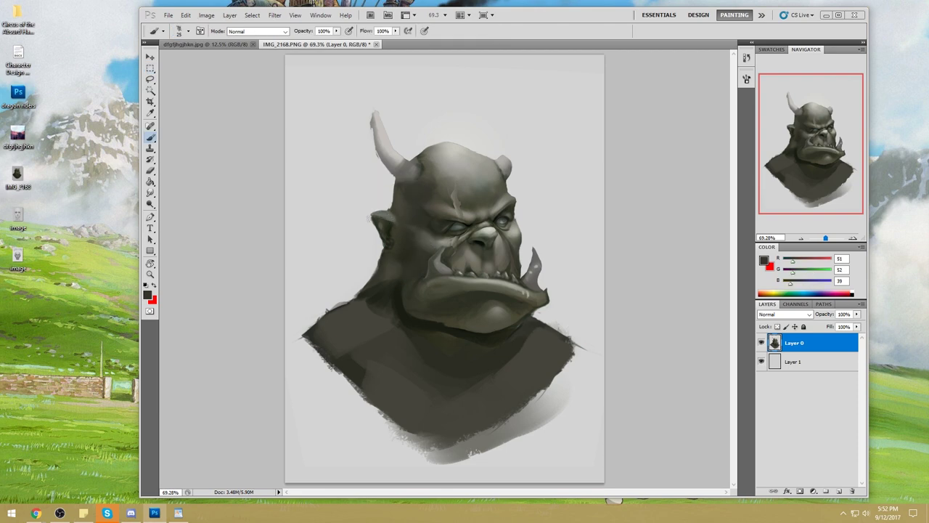
alt+click(394, 209)
key(bracketright)
key(bracketright)
drag(389, 216, 382, 213)
alt+click(389, 220)
key(bracketleft)
key(bracketleft)
key(bracketleft)
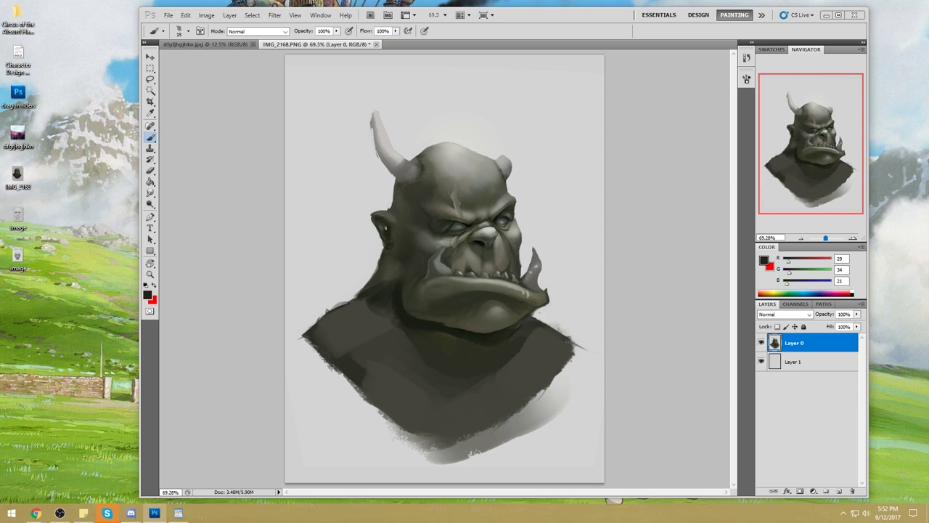
Touch up the near ear's rim and inner shadow with sampled mid and dark tones, and clear the selection around the orc.
alt+click(376, 218)
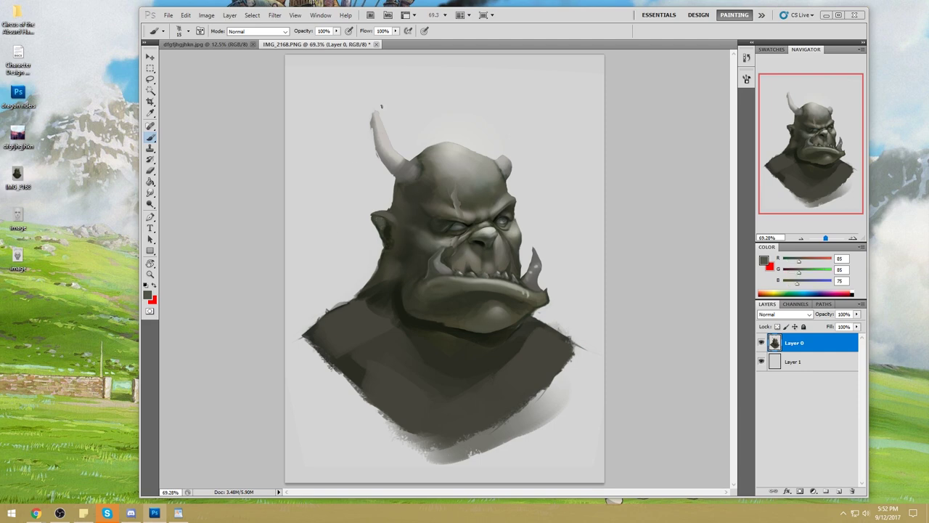
alt+click(389, 227)
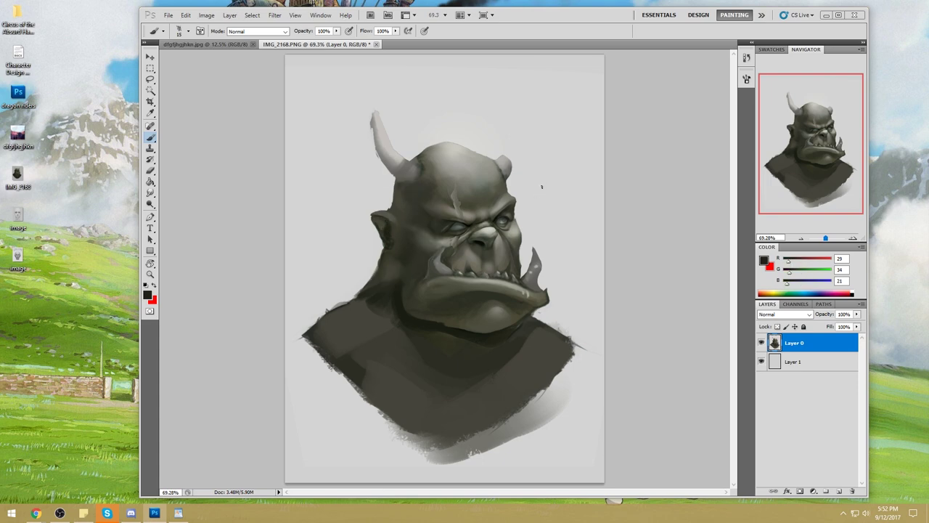
key(m)
right_click(503, 207)
click(521, 213)
Blend the near side of the neck into the shoulder with the Smudge tool at 22% strength.
click(152, 193)
drag(206, 213, 206, 212)
mouse_move(374, 285)
mouse_down()
mouse_move(342, 315)
mouse_move(384, 290)
mouse_move(370, 283)
mouse_move(369, 300)
mouse_move(399, 334)
mouse_move(400, 322)
mouse_up()
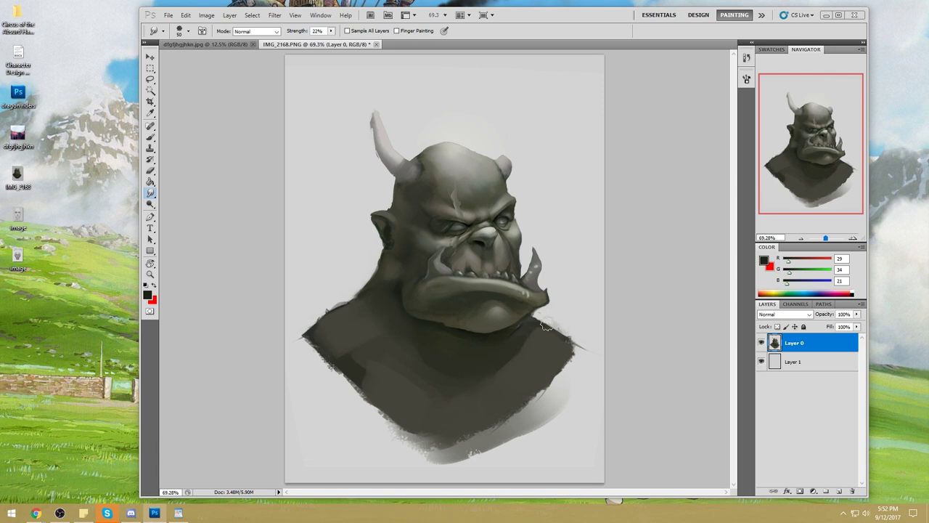
Set the foreground colour to olive green 72783f.
click(763, 260)
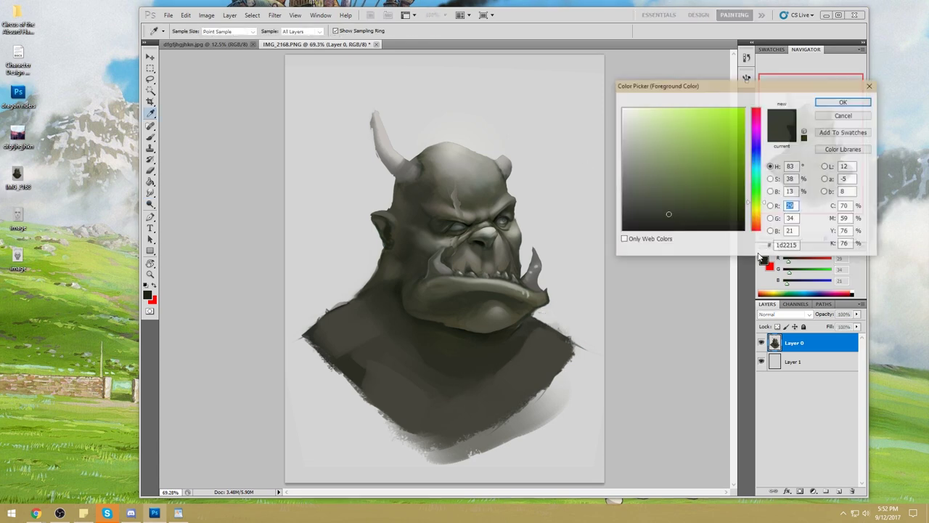
drag(759, 195, 759, 209)
click(654, 140)
mouse_move(654, 140)
mouse_down()
mouse_move(705, 167)
mouse_move(680, 173)
mouse_up()
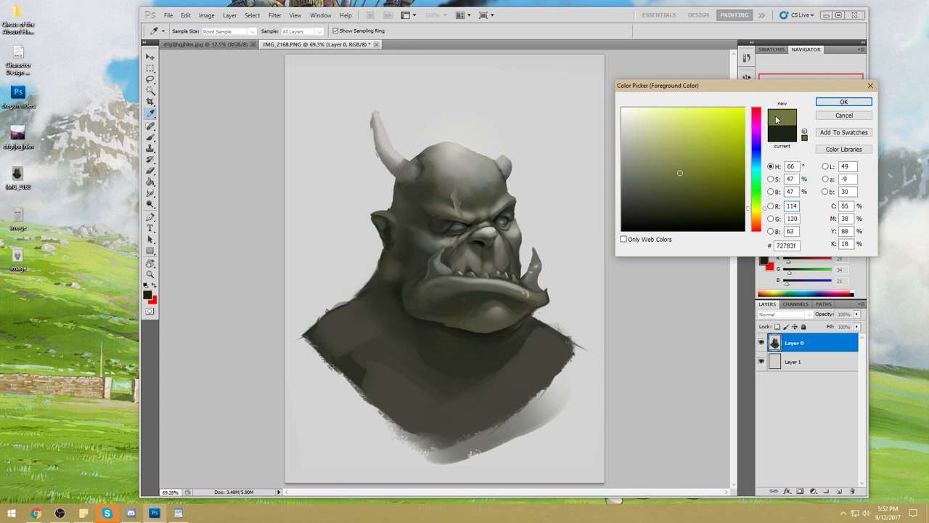
click(843, 102)
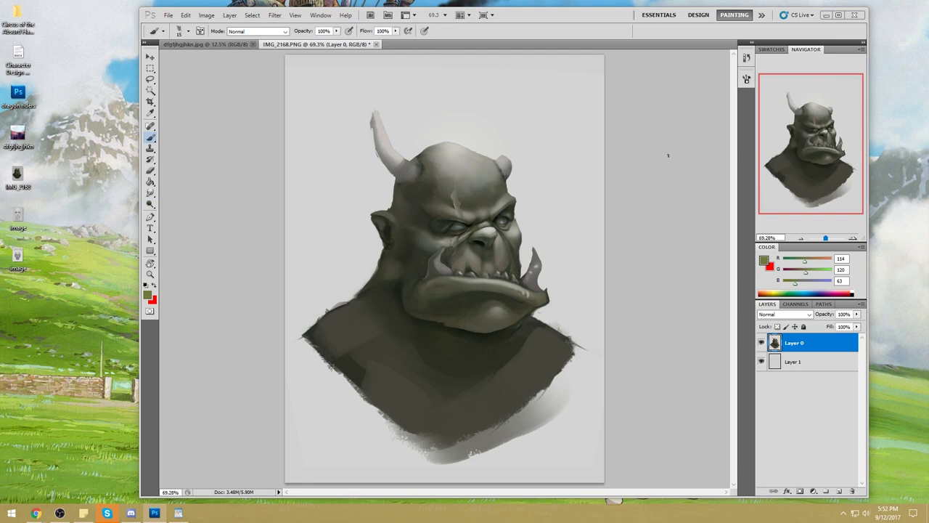
Choose a soft round brush and add a new layer above the orc in Color blend mode.
right_click(672, 154)
double_click(704, 269)
key(])
key(])
key(])
key(])
key(])
key(])
key(])
key(])
click(840, 492)
click(784, 314)
click(780, 296)
Tint the orc's lower lip, forehead and face olive using a 250 px soft brush at 37% and 26% opacity.
key(bracketleft)
key(bracketleft)
key(bracketleft)
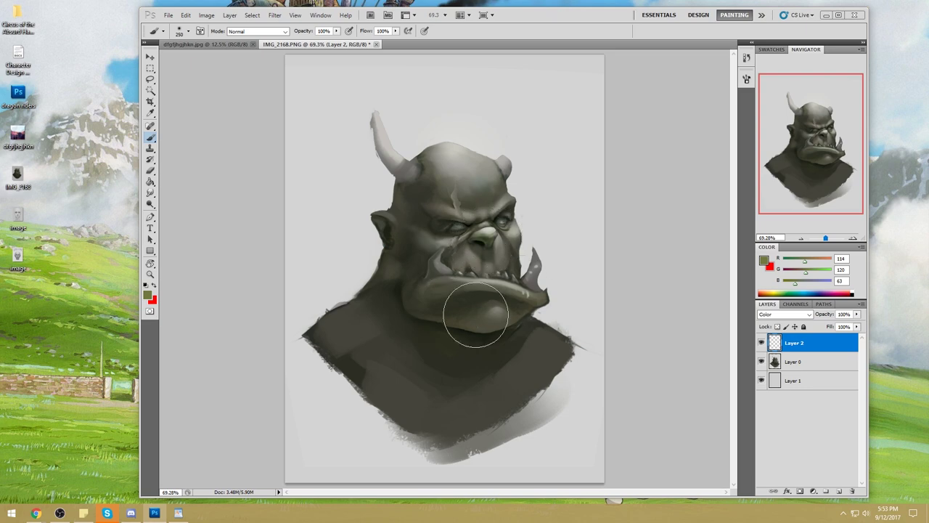
key(3)
key(7)
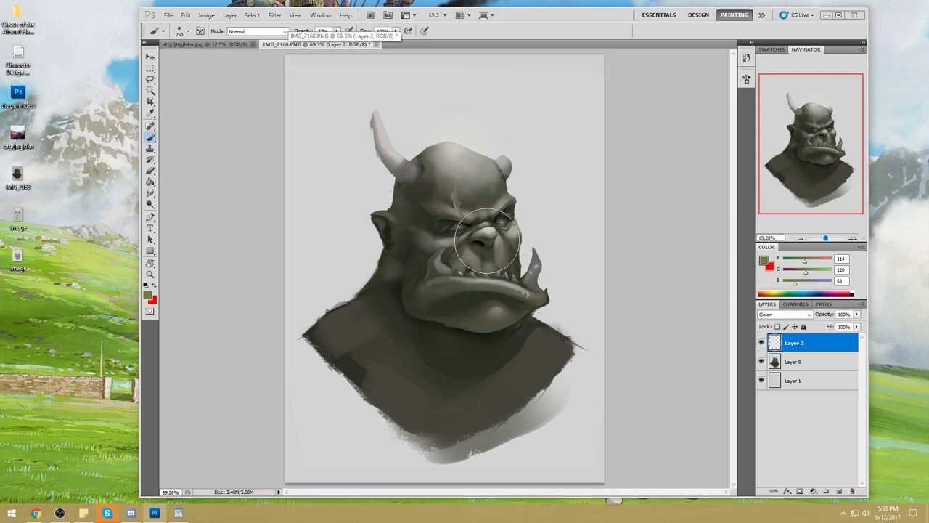
mouse_move(461, 295)
mouse_down()
mouse_move(496, 296)
mouse_move(422, 302)
mouse_up()
mouse_move(452, 151)
mouse_down()
mouse_move(454, 179)
mouse_move(471, 193)
mouse_move(490, 187)
mouse_move(443, 188)
mouse_move(424, 153)
mouse_move(448, 174)
mouse_move(496, 173)
mouse_move(477, 154)
mouse_move(394, 247)
mouse_move(488, 162)
mouse_up()
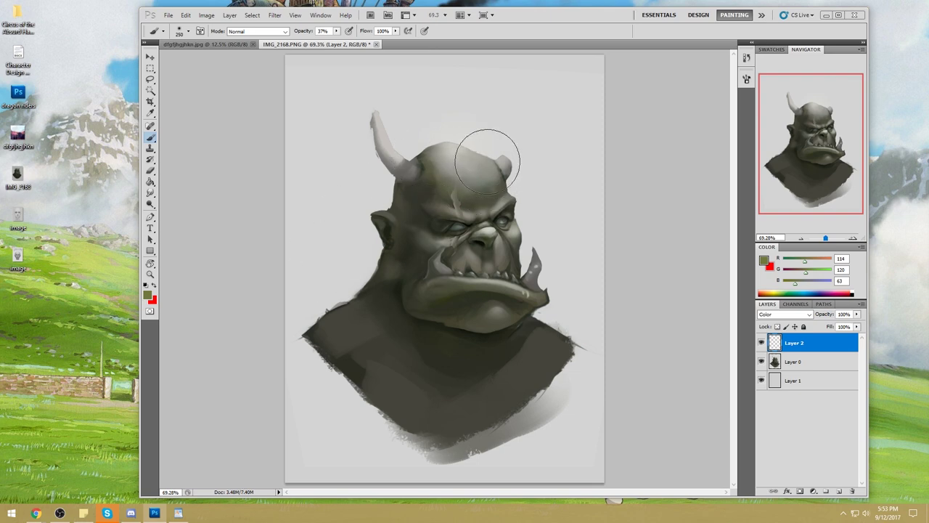
click(336, 32)
click(456, 177)
drag(530, 231, 523, 270)
Set the foreground colour to muted teal RGB 110, 140, 138 and tint the lit forehead and face at 26% opacity.
click(763, 260)
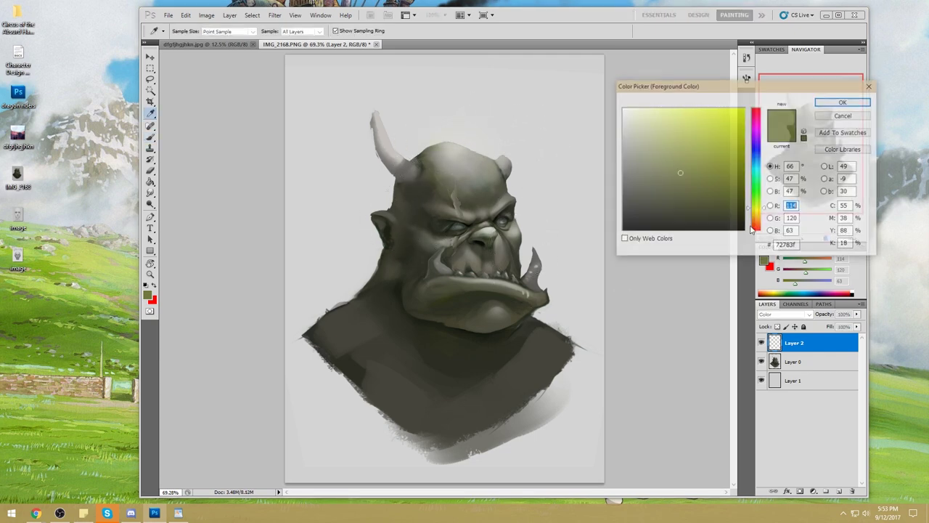
click(486, 190)
drag(763, 207, 764, 174)
mouse_move(643, 188)
mouse_down()
mouse_move(640, 161)
mouse_move(649, 163)
mouse_up()
click(843, 102)
mouse_move(467, 147)
mouse_down()
mouse_move(464, 173)
mouse_move(466, 158)
mouse_move(440, 136)
mouse_move(453, 153)
mouse_up()
mouse_move(503, 207)
mouse_down()
mouse_move(471, 219)
mouse_move(447, 207)
mouse_move(490, 233)
mouse_move(518, 231)
mouse_move(499, 259)
mouse_move(469, 252)
mouse_move(530, 291)
mouse_move(467, 286)
mouse_move(489, 315)
mouse_move(479, 330)
mouse_move(534, 331)
mouse_move(504, 371)
mouse_move(433, 375)
mouse_move(387, 315)
mouse_move(357, 315)
mouse_move(340, 286)
mouse_up()
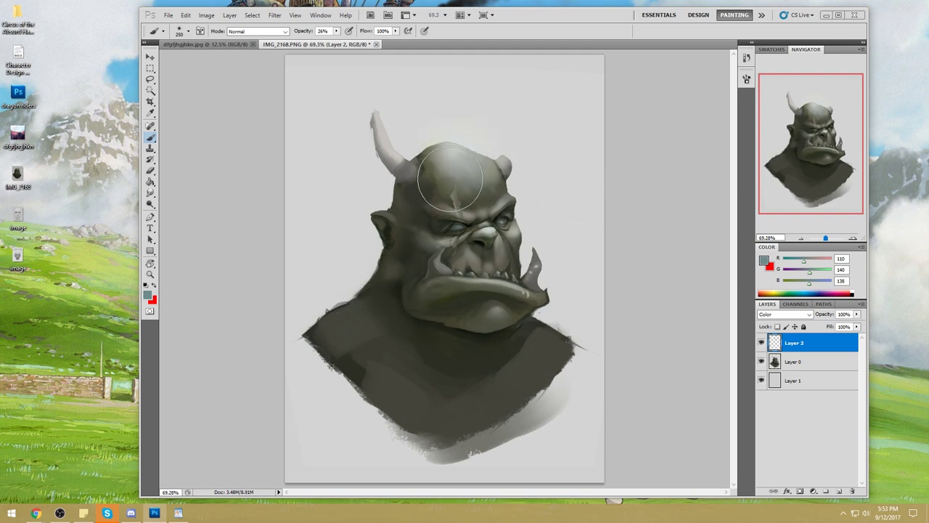
Sample the light grey background for a 150 px soft brush and merge the colour tint layer down into the portrait layer.
key(m)
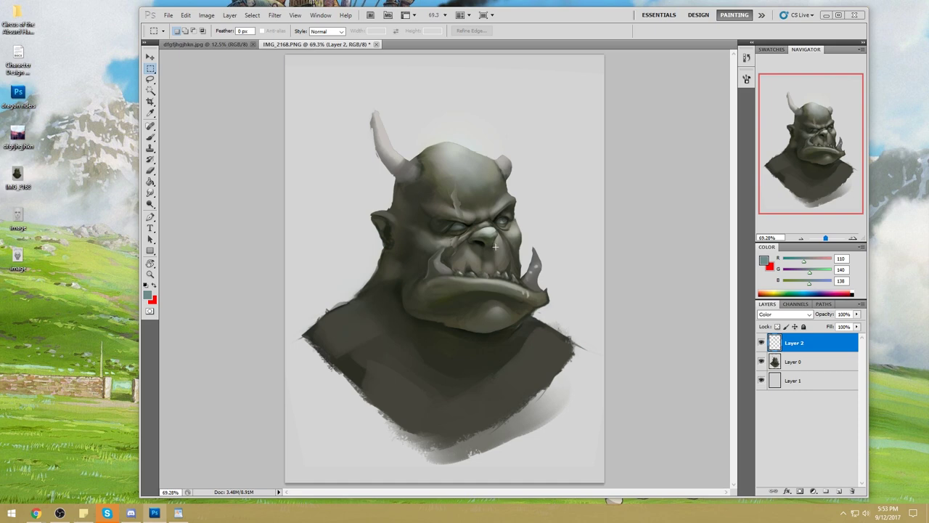
right_click(463, 208)
click(667, 197)
key(b)
alt+click(538, 207)
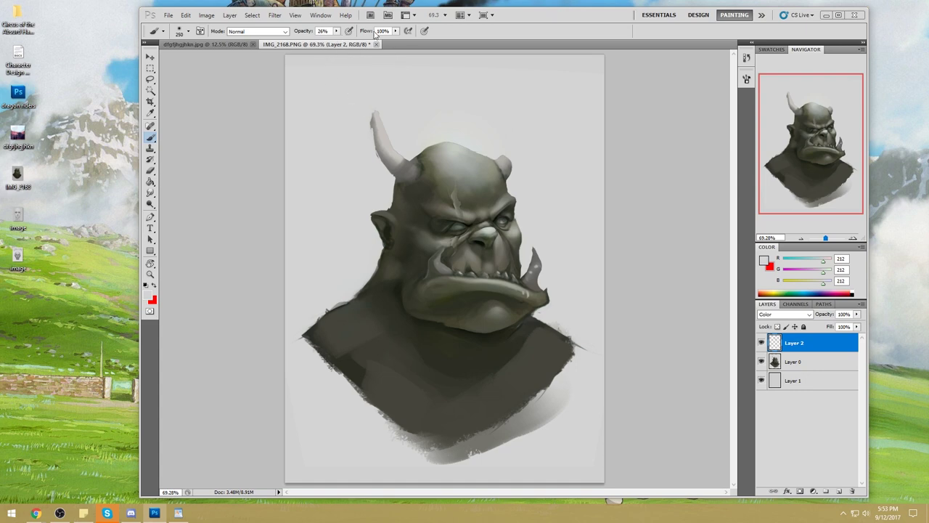
key(bracketleft)
key(bracketleft)
key(bracketleft)
right_click(841, 343)
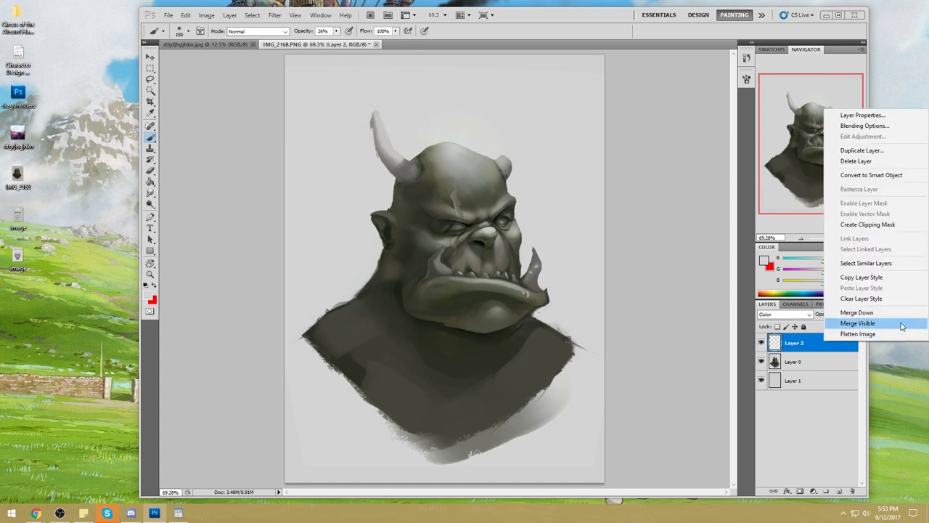
click(864, 314)
Darken the area around the near ear with a sampled near-black using a 200 px soft brush at 26% opacity.
key(bracketright)
key(bracketright)
key(bracketright)
key(bracketright)
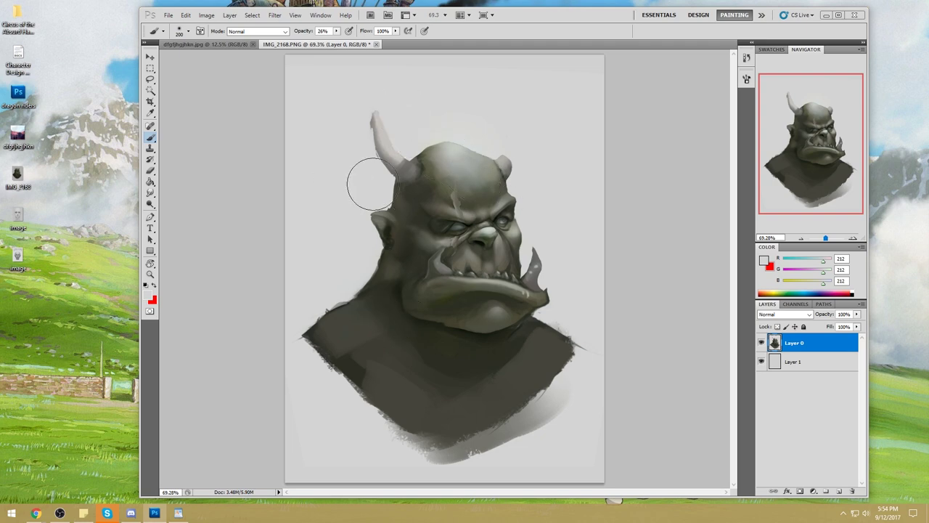
alt+click(390, 227)
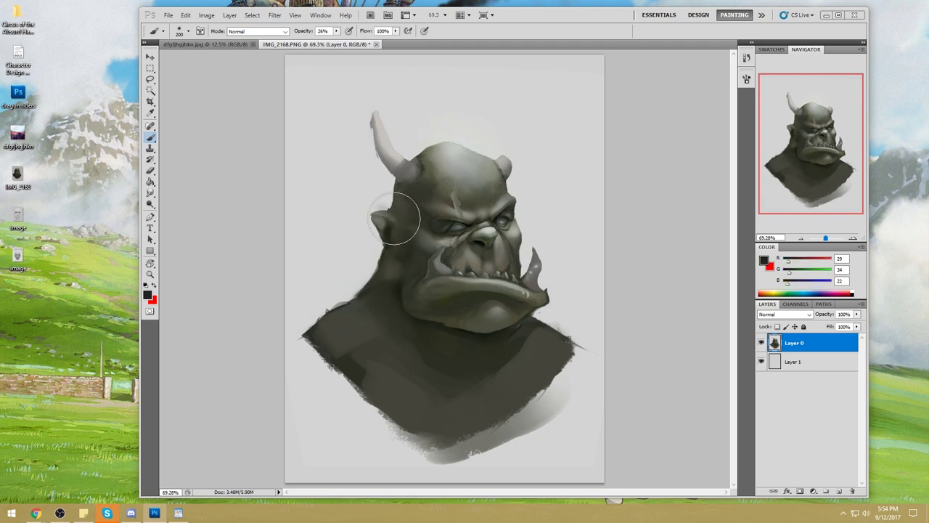
Sample the background grey beside the near ear and switch to a size 40 textured brush at 100% opacity for the ear's edge.
alt+click(366, 200)
right_click(465, 170)
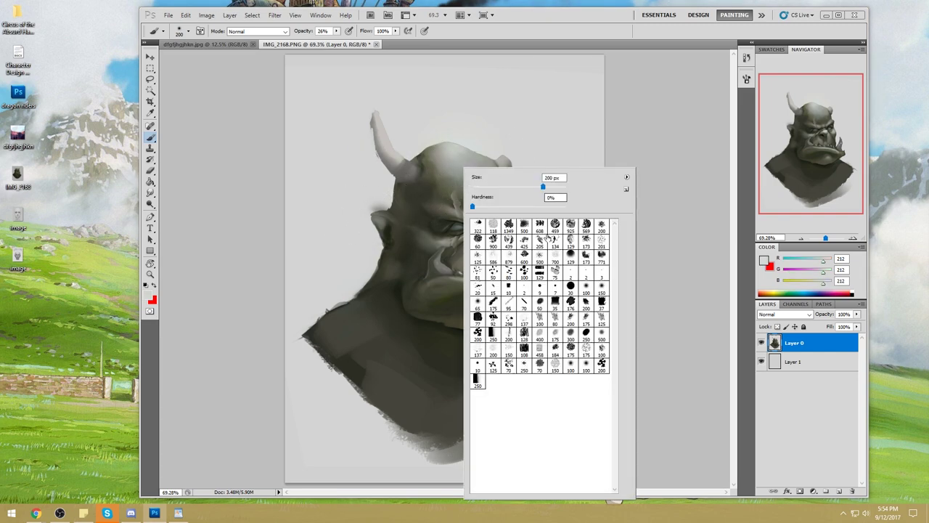
click(555, 323)
drag(337, 31, 357, 49)
key(0)
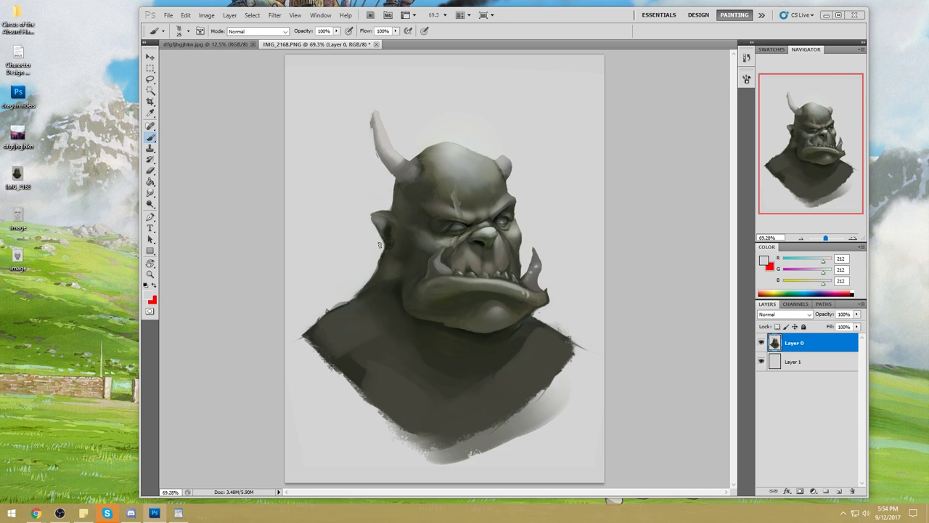
Clean up the edges of the back of the neck and both shoulders with the sampled background grey.
mouse_move(380, 253)
mouse_down()
mouse_move(361, 290)
mouse_move(346, 286)
mouse_move(313, 327)
mouse_up()
drag(533, 313, 593, 352)
drag(534, 316, 555, 328)
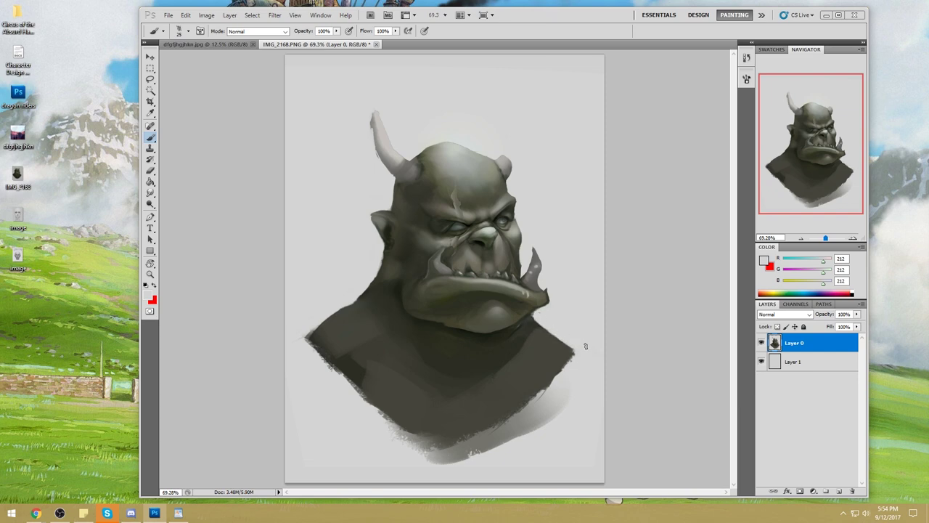
Sample near-black beneath the jaw and select the dark shadow areas of jaw and neck with the Magic Wand at tolerance 15.
alt+click(442, 329)
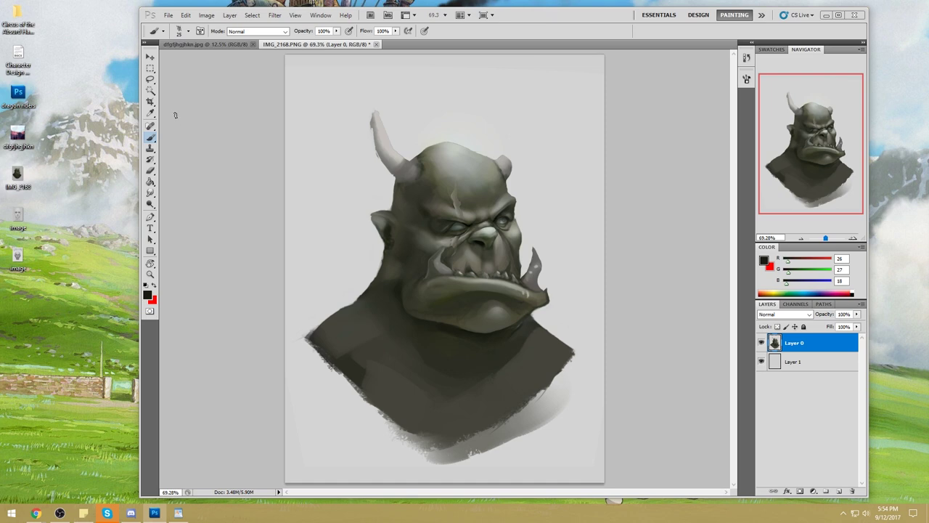
click(151, 92)
click(485, 343)
click(508, 345)
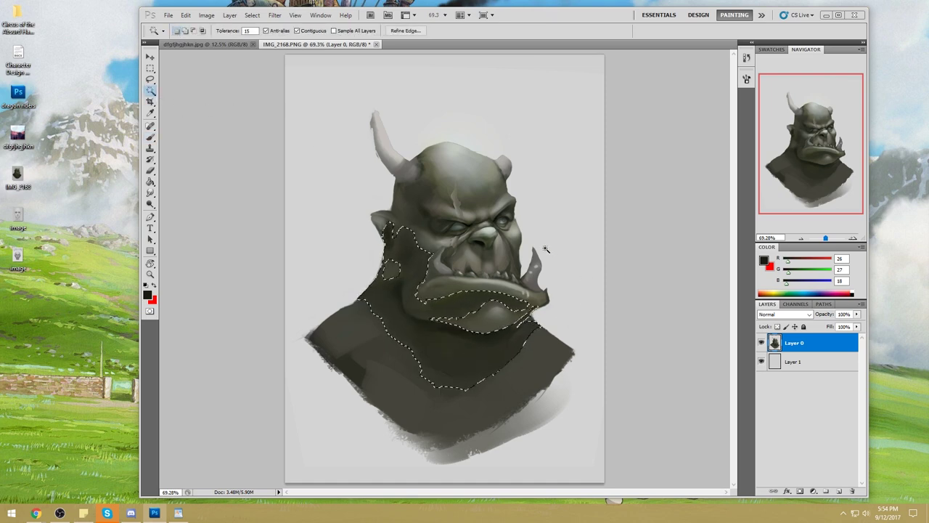
key(ctrl+d)
Burn the selected jaw and neck shadows with a 400 px brush in the Midtones range at 36% exposure, and deselect.
drag(151, 204, 203, 215)
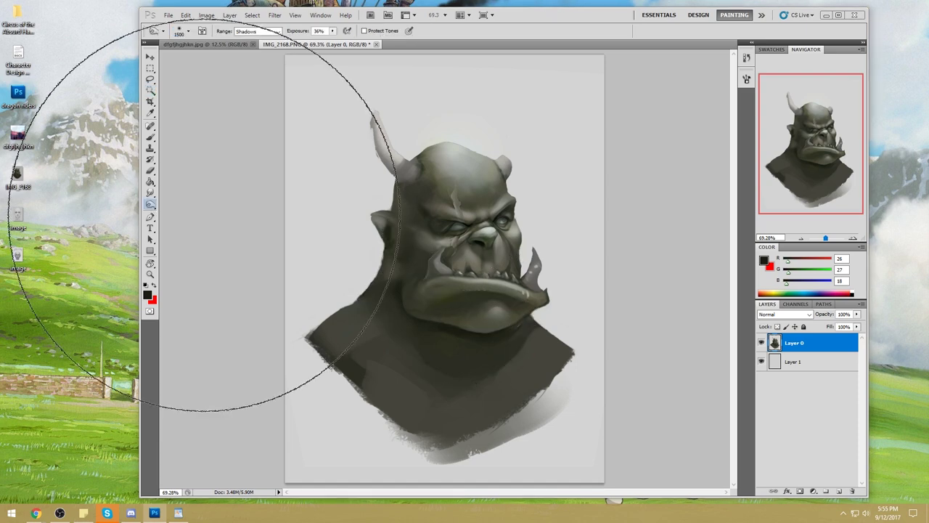
key([)
key([)
key([)
key([)
key([)
key([)
key([)
key([)
key(bracketleft)
key(bracketleft)
key(bracketleft)
click(277, 32)
click(246, 44)
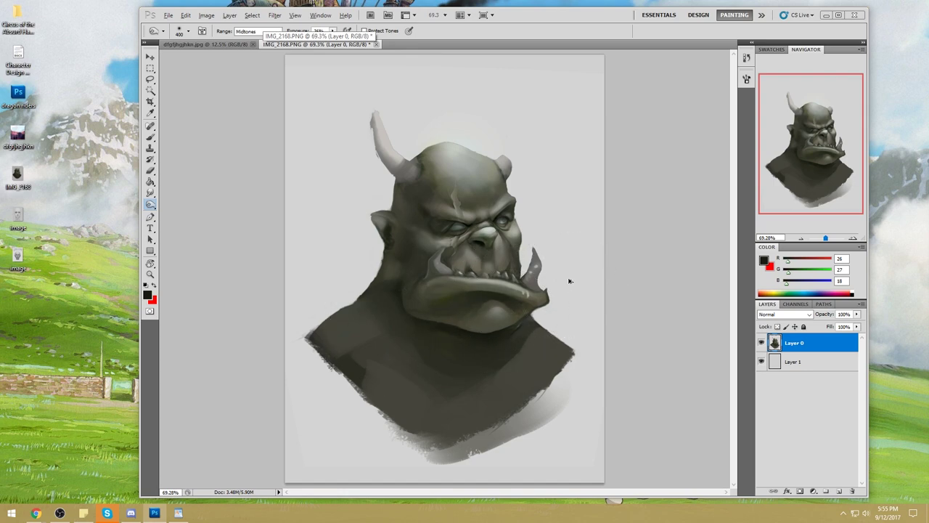
key(m)
right_click(548, 298)
click(548, 300)
Select the light background with the Magic Wand at tolerance 15, invert the selection to the figure and hide its outline.
key(b)
right_click(492, 323)
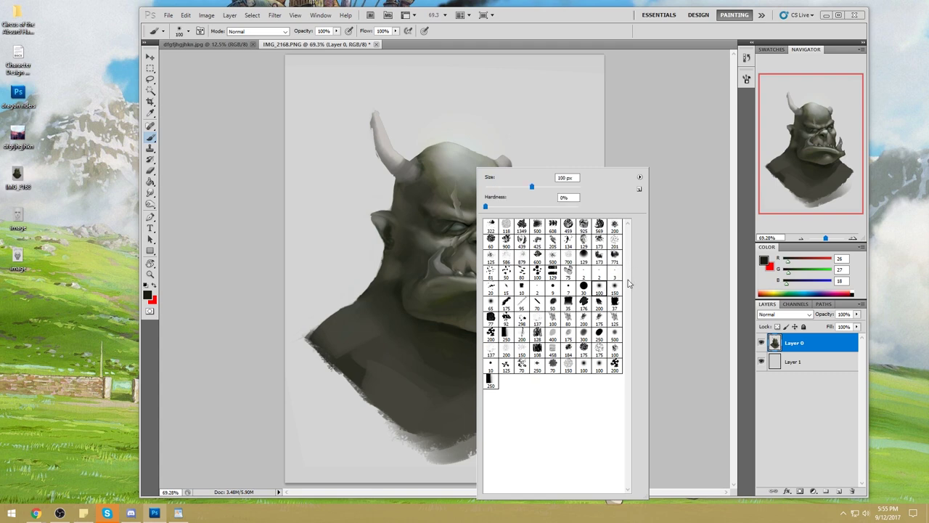
key(Escape)
click(150, 91)
click(563, 291)
right_click(571, 254)
click(621, 330)
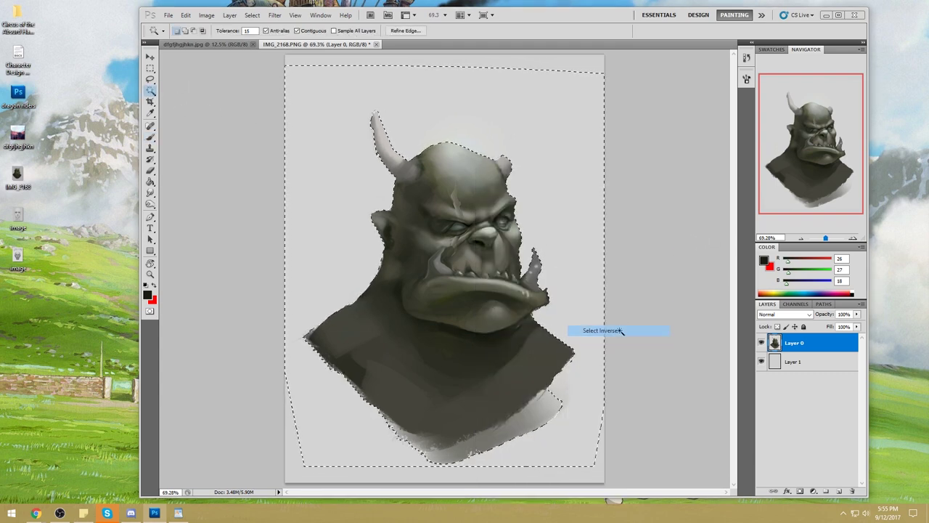
key(ctrl+h)
key(b)
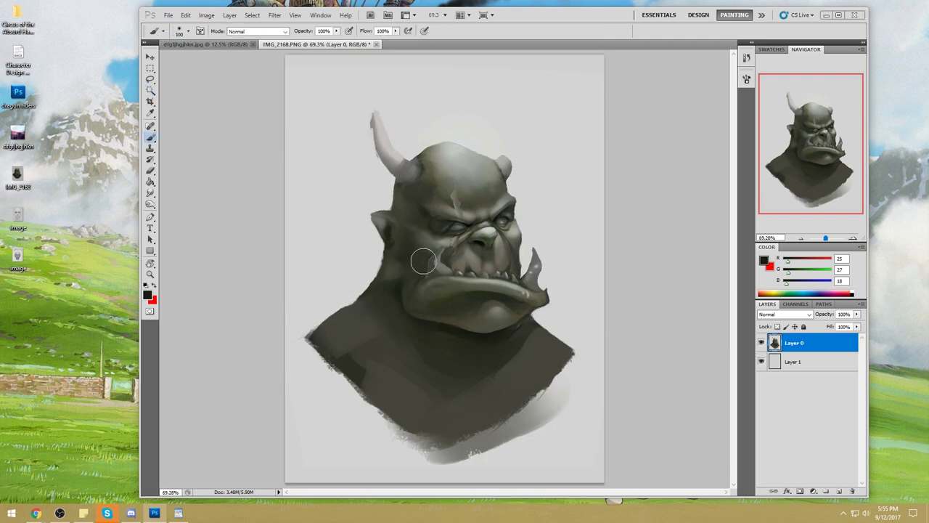
Shade the far side of the jaw and neck with a 900 px soft brush in Darken mode, reducing opacity to 54%.
key(bracketright)
key(bracketright)
key(bracketright)
key(bracketright)
key(bracketright)
key(bracketright)
key(bracketright)
key(bracketright)
key(bracketright)
key(bracketright)
key(bracketright)
key(bracketright)
click(270, 31)
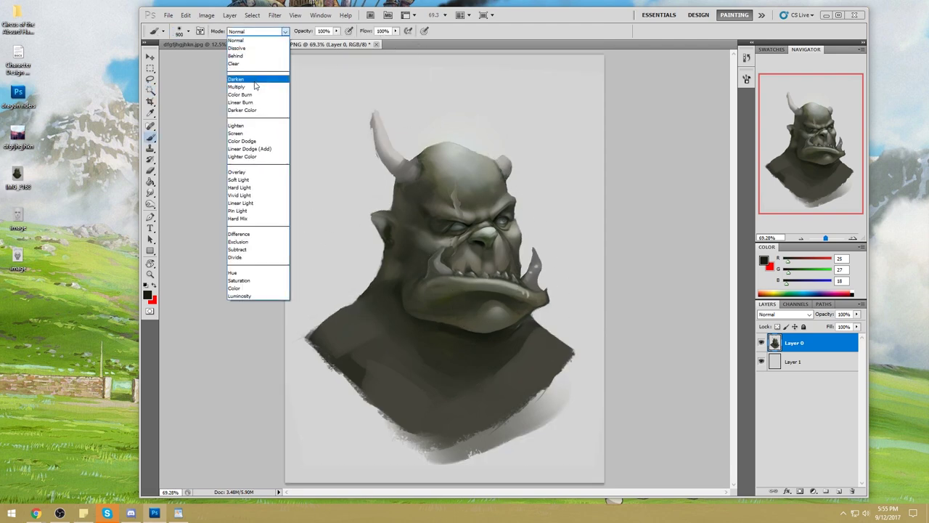
click(255, 81)
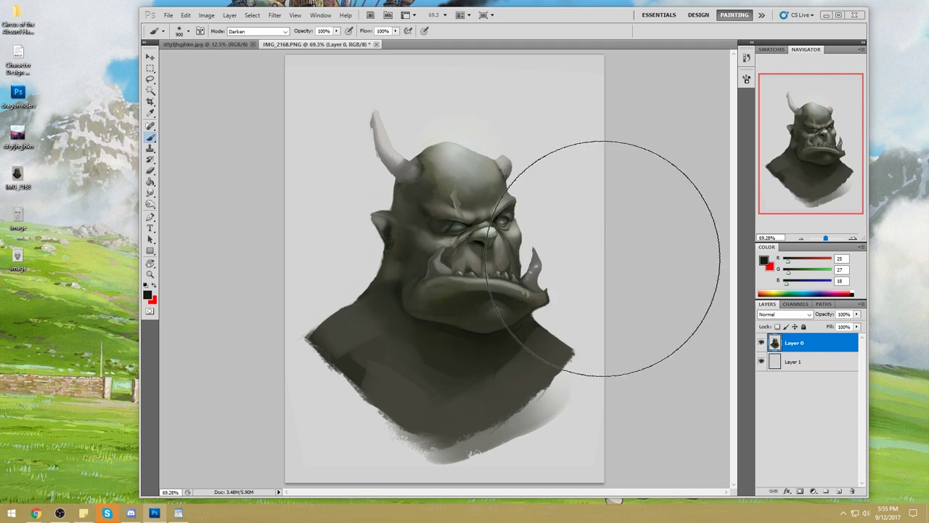
key(ctrl+z)
alt+click(501, 331)
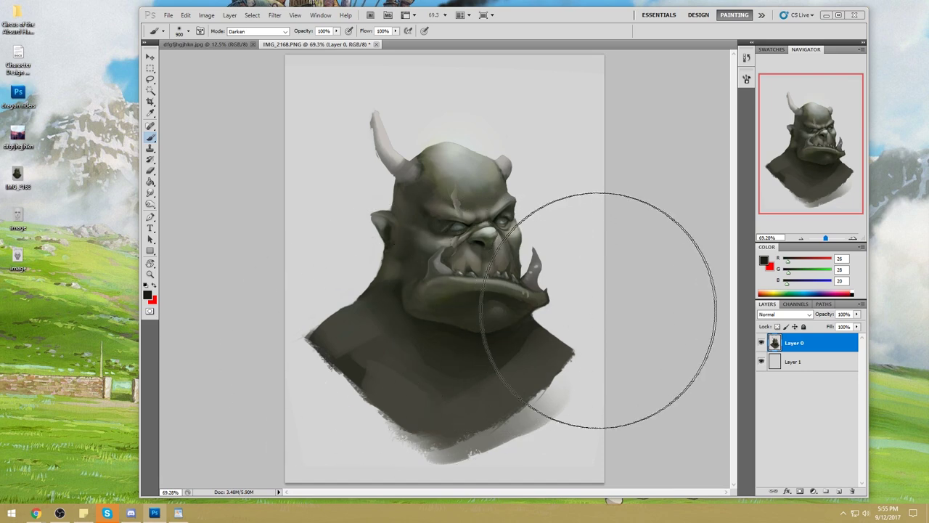
drag(336, 31, 314, 42)
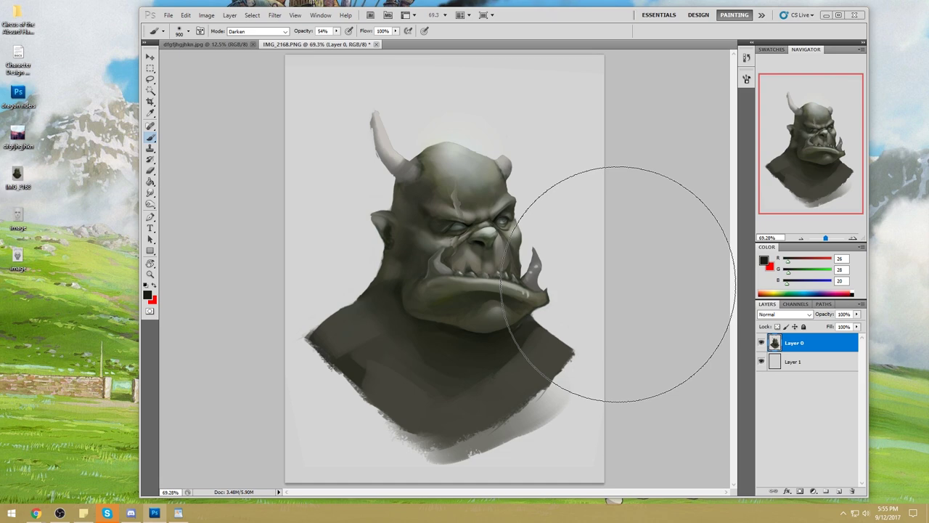
Sharpen the eyes and nose bridge with a 100 px brush at 50% strength, and try dodging the highlights at 46% exposure.
click(150, 205)
click(150, 205)
click(151, 193)
click(188, 201)
mouse_move(489, 228)
mouse_down()
mouse_move(504, 231)
mouse_move(486, 250)
mouse_move(507, 218)
mouse_move(457, 230)
mouse_up()
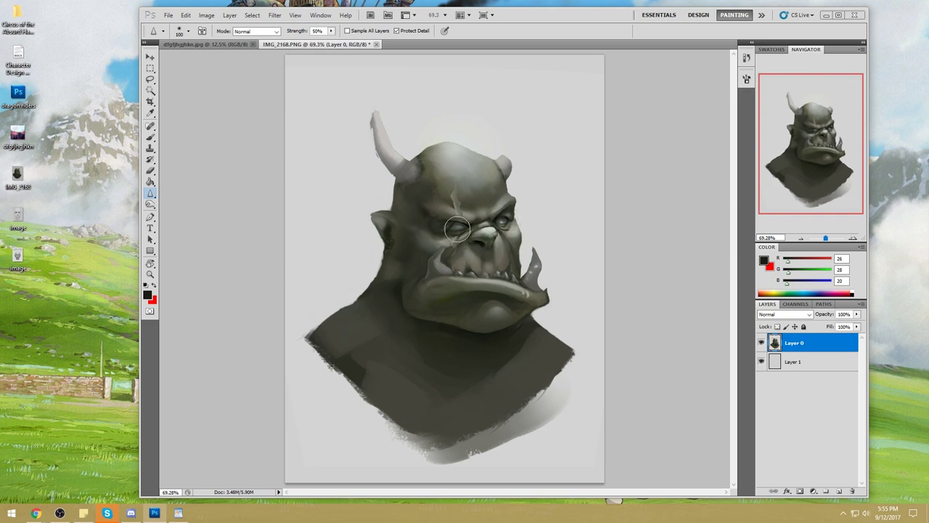
drag(150, 204, 176, 205)
click(176, 205)
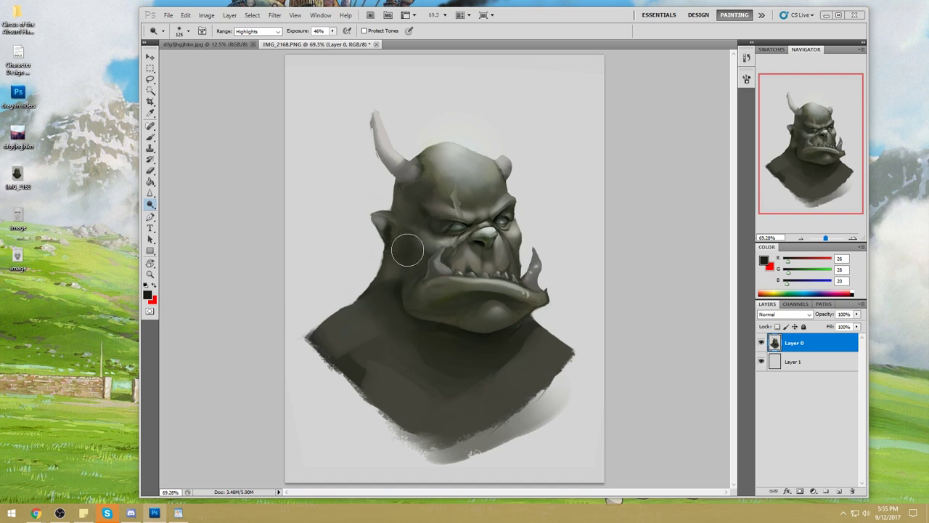
Adjust the colour intensity of the face with the Sponge at 100% flow, in Saturate mode at 40 px and in Desaturate mode.
drag(151, 204, 150, 204)
click(181, 224)
click(254, 31)
click(251, 40)
key(bracketleft)
key(bracketleft)
key(bracketleft)
key(bracketleft)
key(bracketleft)
key(bracketleft)
key(bracketleft)
key(bracketleft)
key(bracketleft)
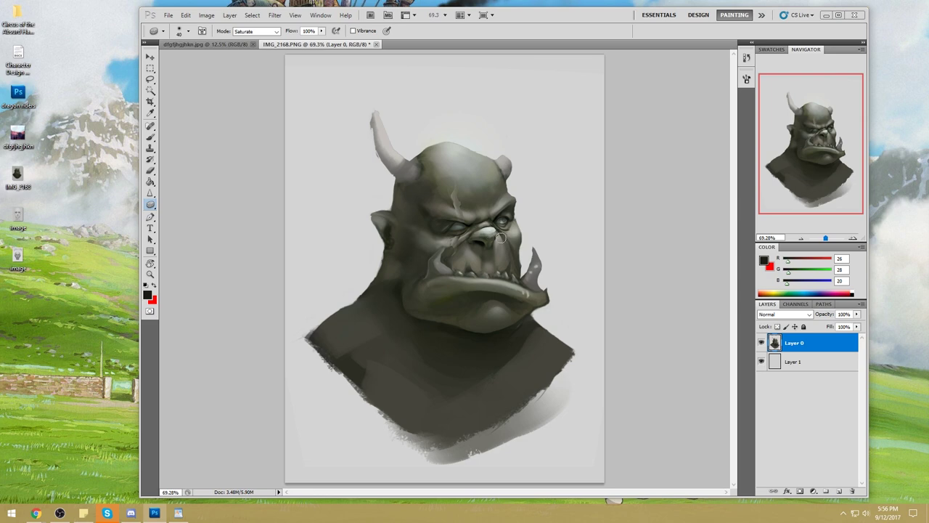
click(255, 31)
click(247, 37)
key(bracketright)
key(bracketright)
key(bracketright)
key(bracketright)
key(bracketright)
key(bracketleft)
key(alt)
Merge the portrait layer down onto the grey background layer and copy the entire canvas.
key(ctrl+a)
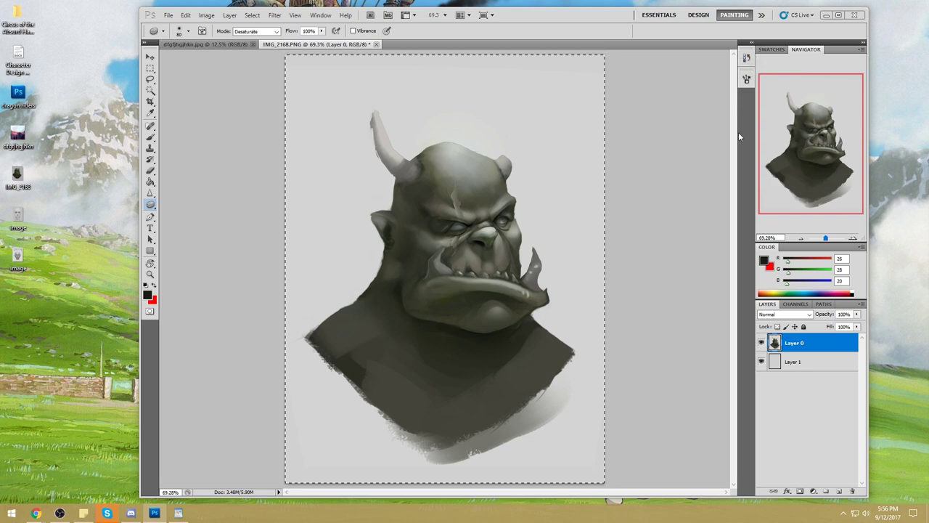
right_click(812, 346)
click(828, 313)
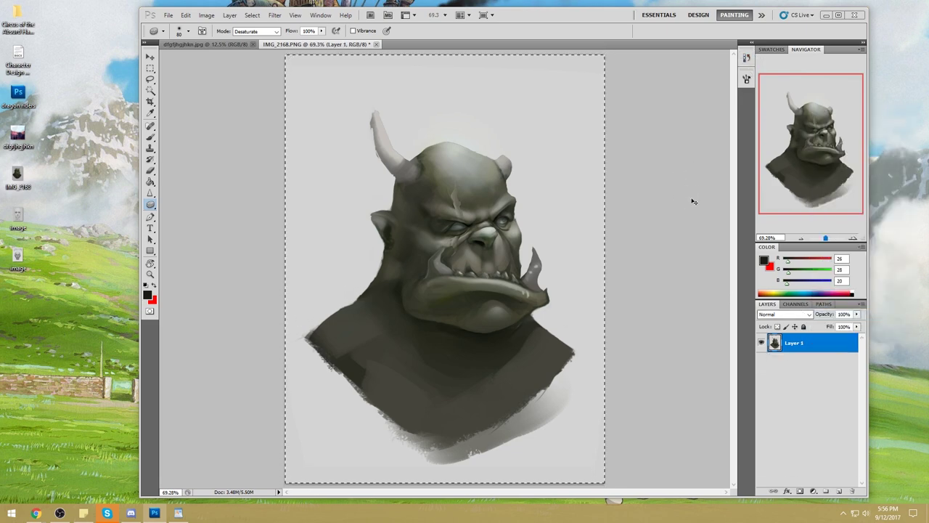
Revert the document to its original IMG_2168.PNG history state and paste the copied paintover as a new layer.
click(745, 61)
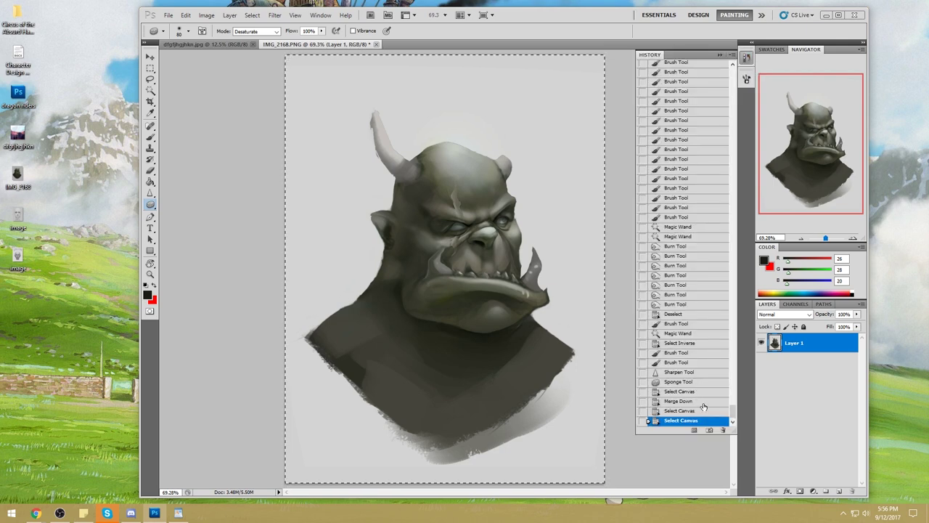
drag(732, 411, 734, 72)
click(697, 69)
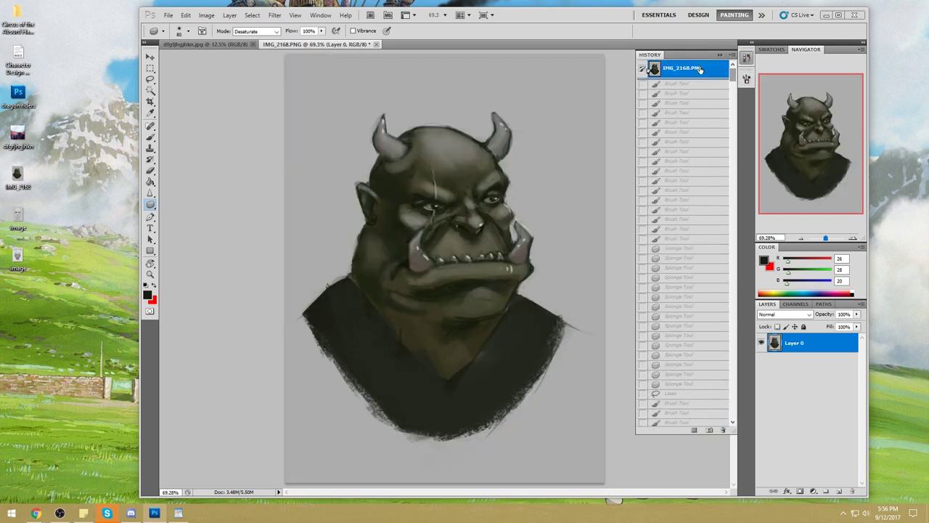
click(726, 57)
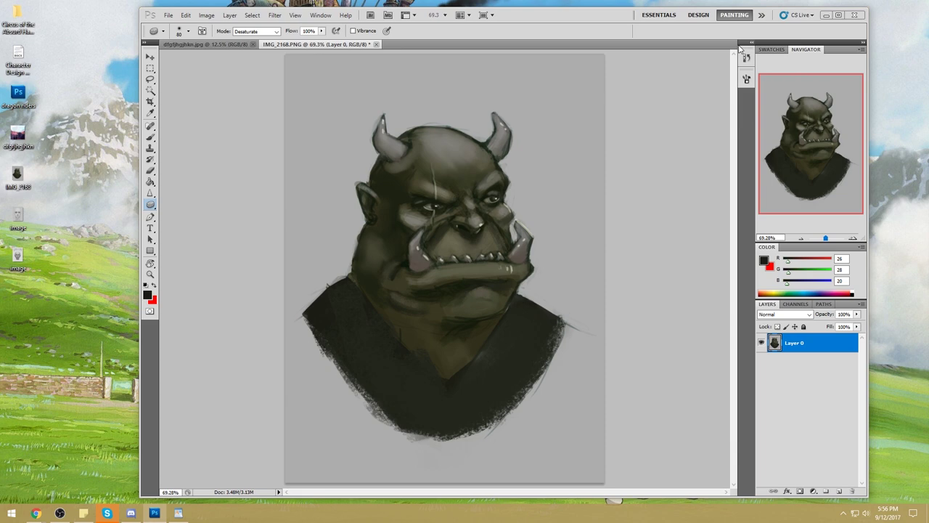
key(ctrl+v)
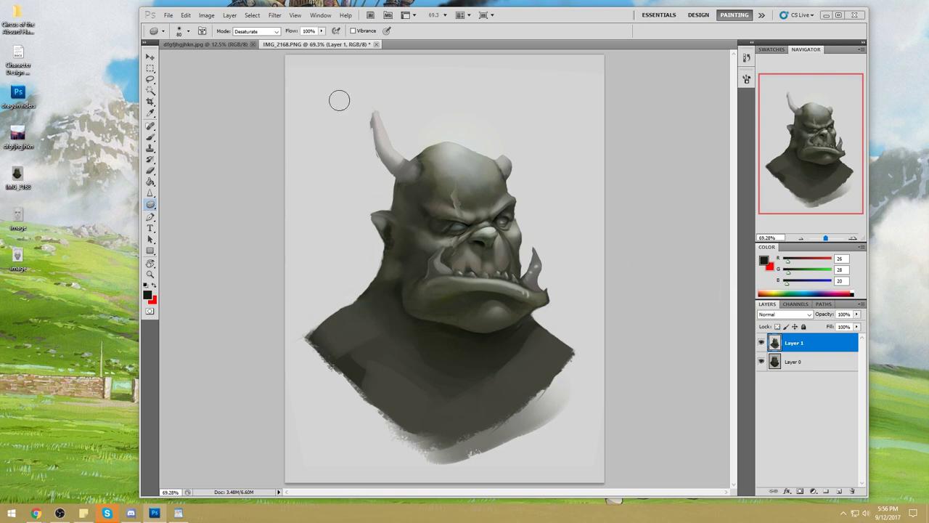
Open the pasted portrait in Liquify and nudge the near side of the jaw upward with a size 915 brush at density 28.
click(279, 19)
click(431, 115)
key(shift+ctrl+x)
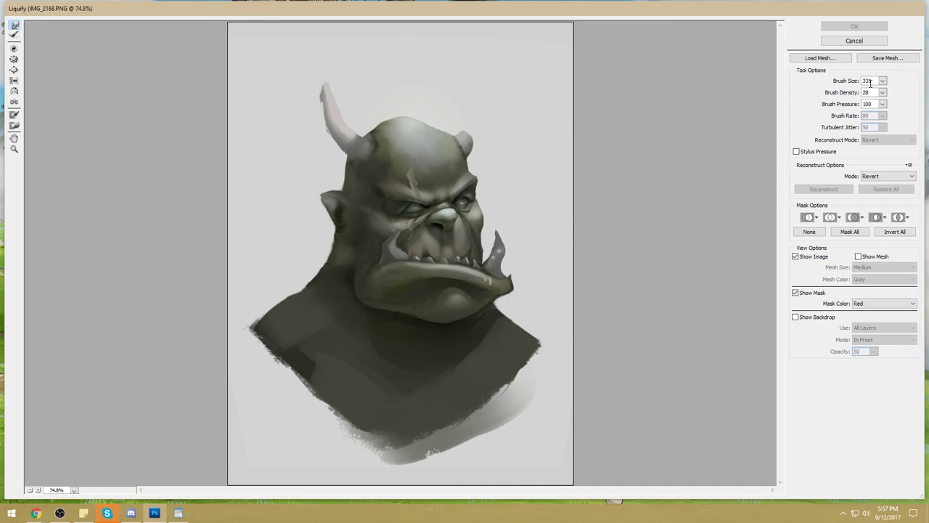
click(393, 283)
drag(393, 283, 388, 274)
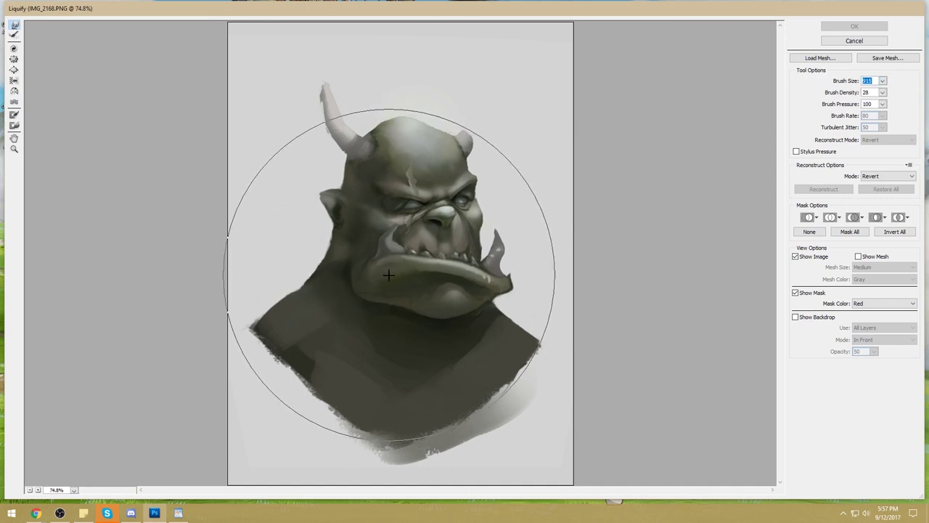
Warp the near brow and the far corner of the mouth with a size 496 brush at density 10, and apply Liquify.
click(882, 92)
click(882, 81)
drag(864, 93, 850, 95)
drag(392, 204, 407, 217)
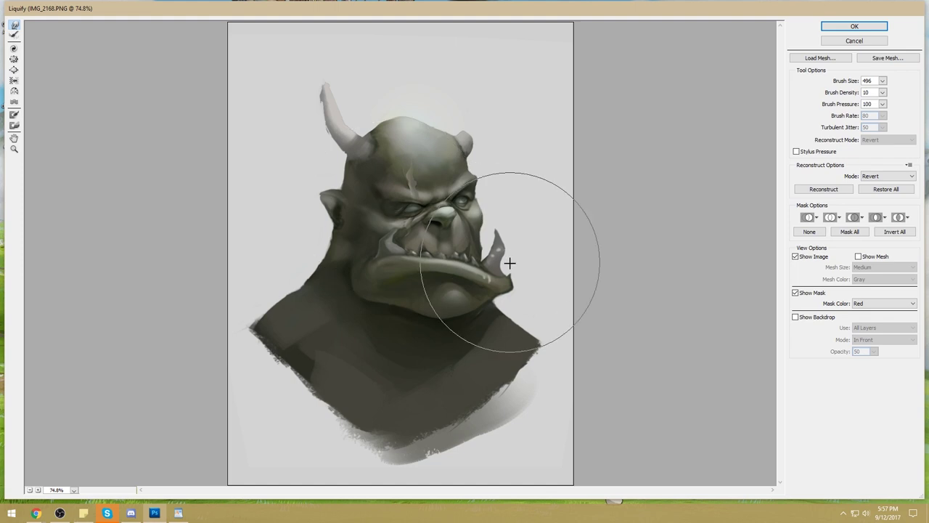
drag(509, 263, 513, 270)
click(855, 26)
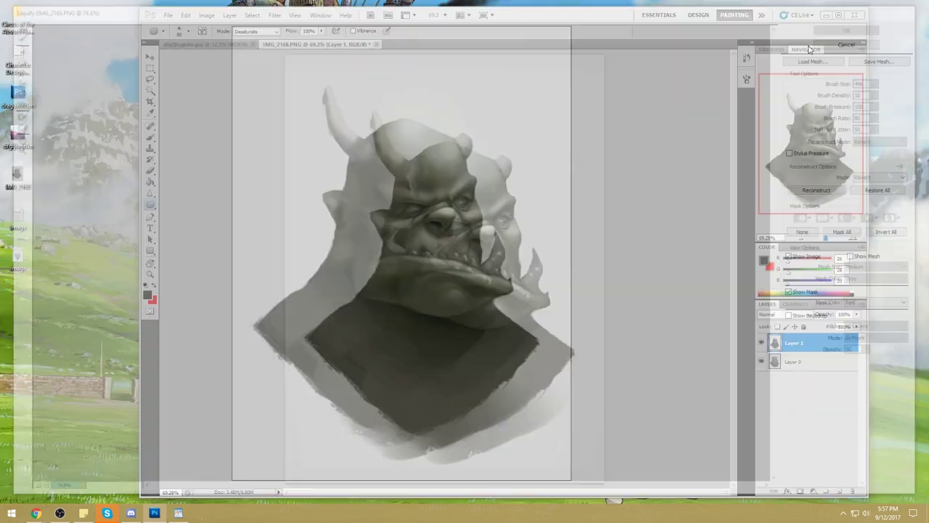
Compare the liquified portrait with its previous state and with the original painting on the layer below.
key(ctrl+z)
key(ctrl+z)
key(ctrl+z)
key(ctrl+z)
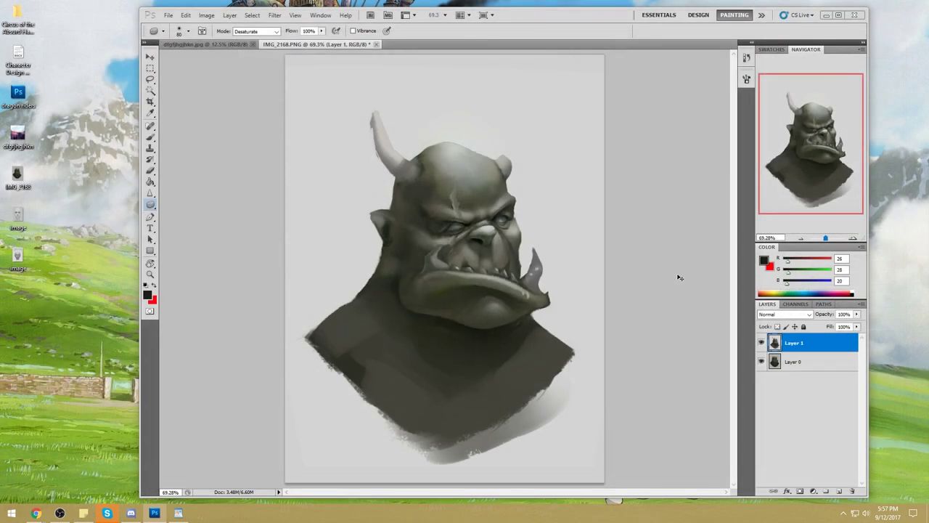
key(ctrl+z)
key(ctrl+z)
key(ctrl+z)
key(ctrl+z)
click(761, 344)
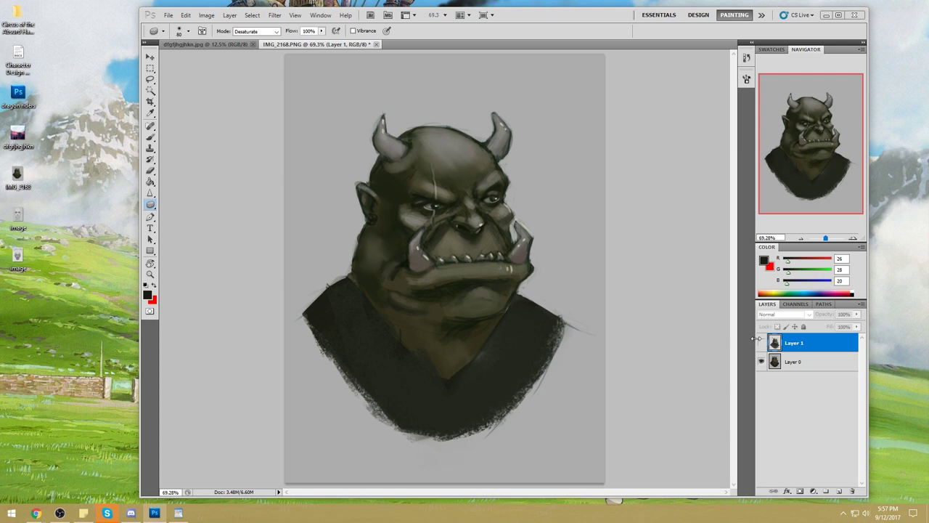
click(761, 344)
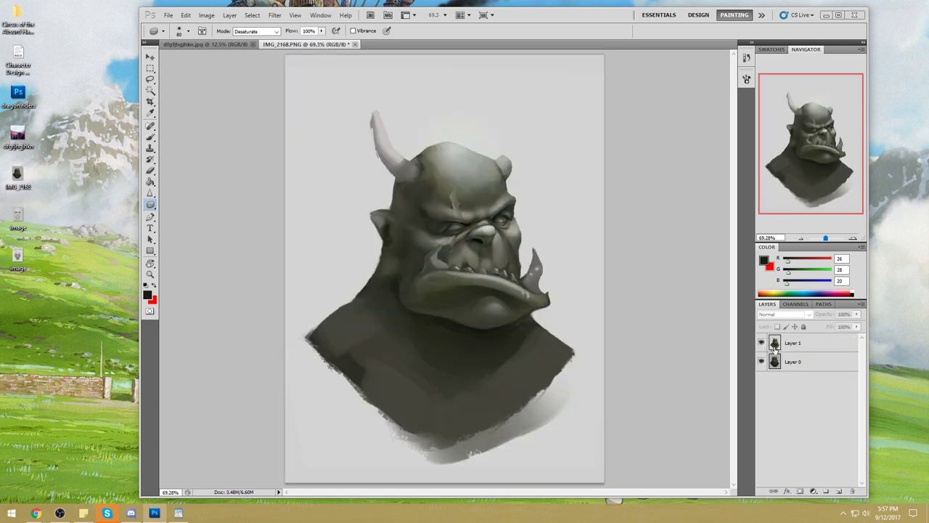
Deepen the crease between the near eye and nose bridge on Layer 1 with sampled near-black in Darken mode at 54% opacity.
key(z)
drag(392, 196, 531, 271)
key(b)
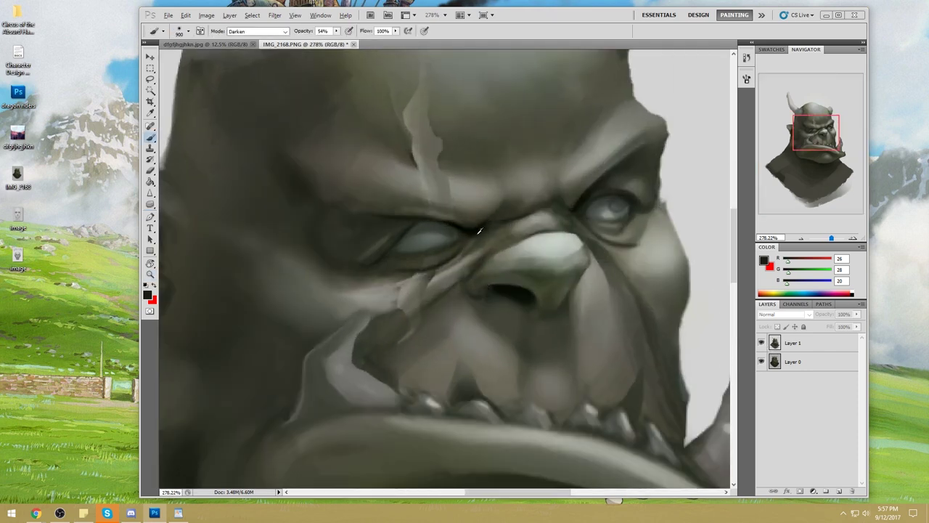
alt+click(478, 234)
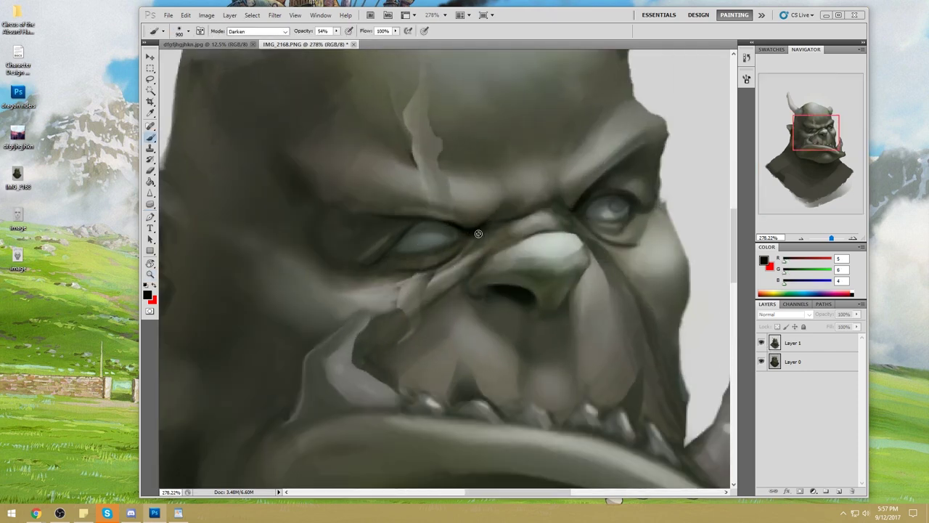
click(815, 348)
right_click(554, 170)
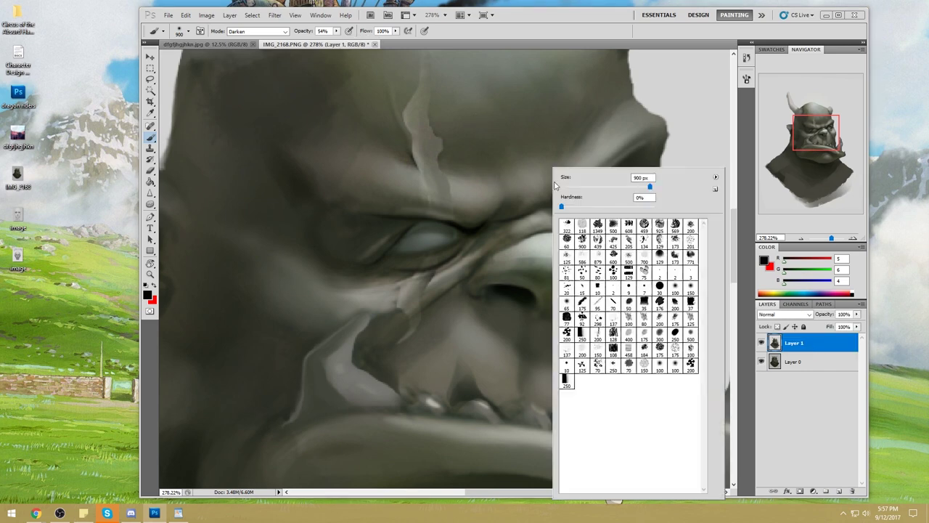
click(675, 286)
alt+click(472, 224)
key(bracketleft)
key(bracketleft)
key(bracketleft)
key(bracketleft)
key(bracketleft)
key(bracketleft)
key(bracketleft)
key(bracketleft)
key(bracketleft)
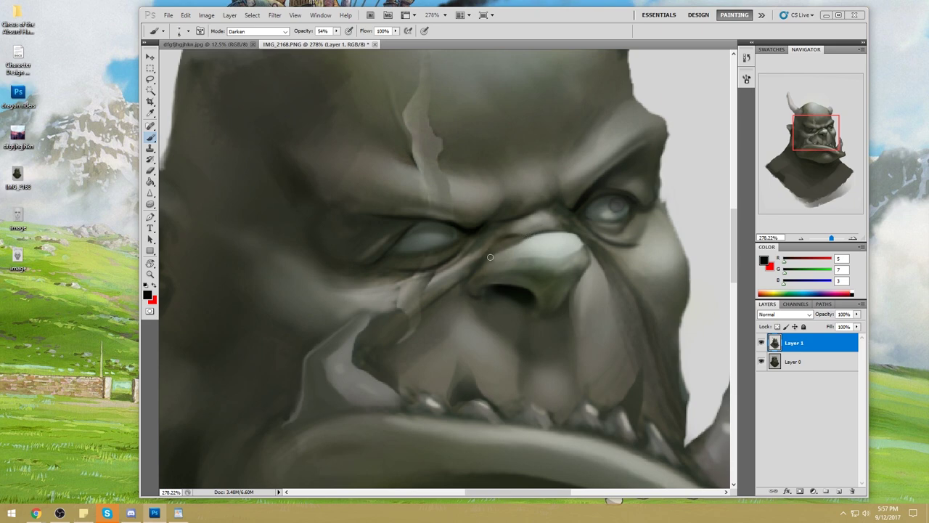
Blend the skin folds across the upper nose bridge using sampled light and dark greys in Normal mode at 54% opacity.
alt+click(467, 249)
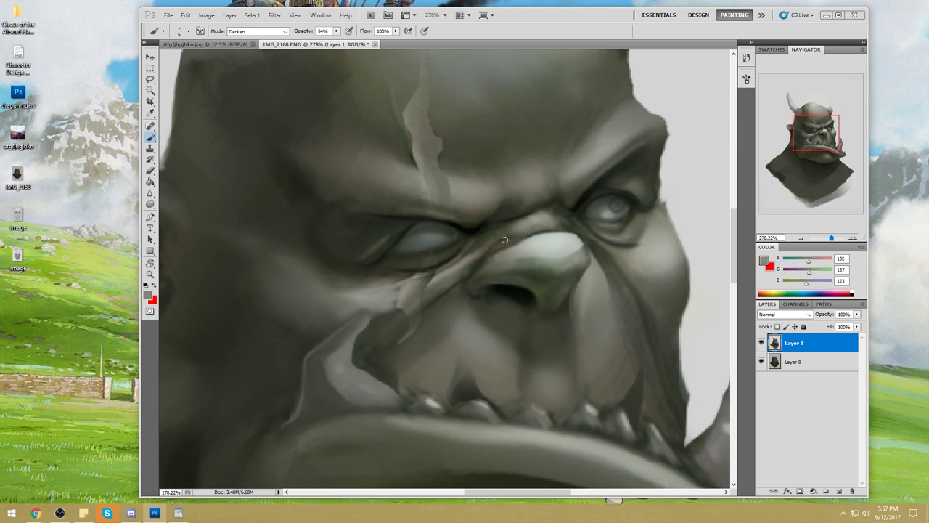
click(287, 32)
click(241, 32)
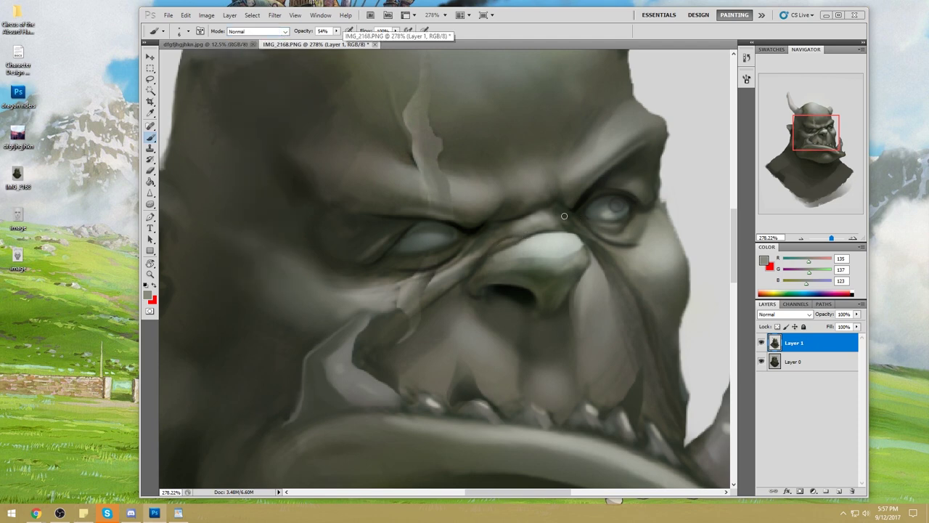
alt+click(517, 221)
alt+click(540, 218)
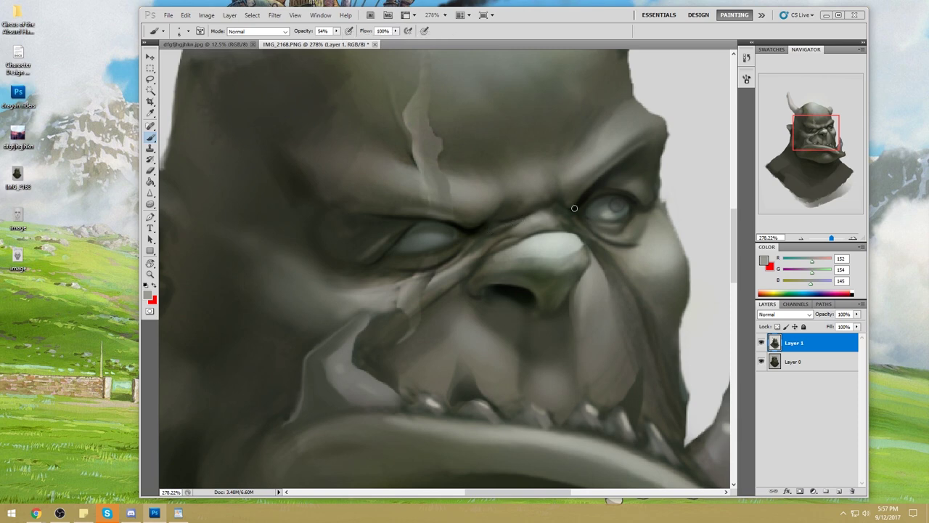
alt+click(511, 217)
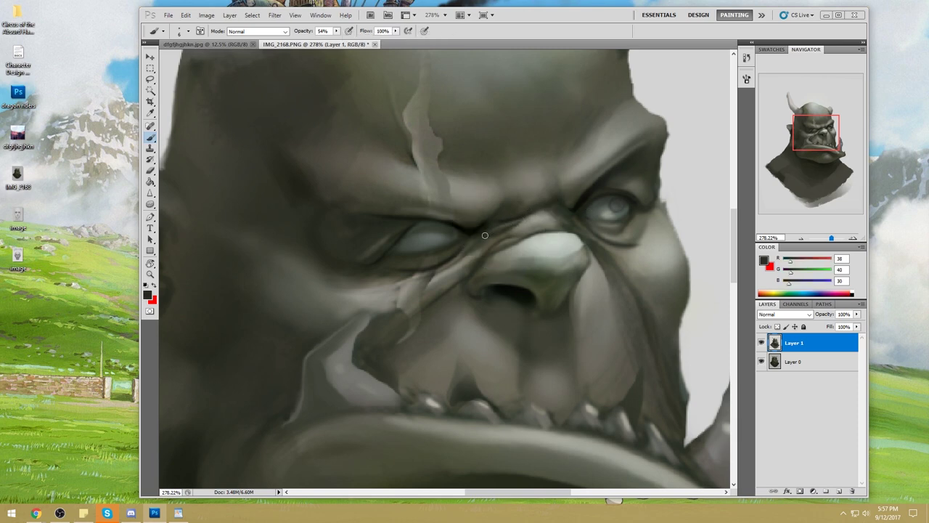
alt+click(517, 227)
alt+click(526, 225)
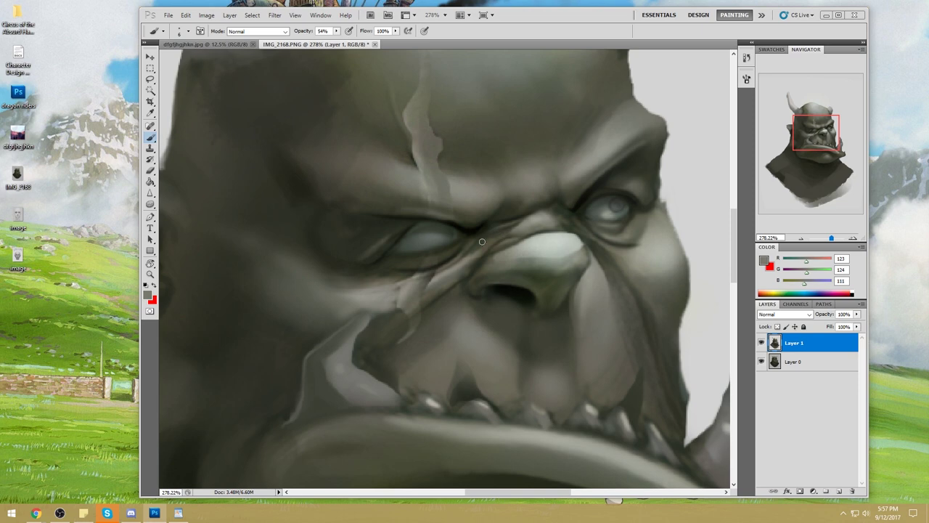
Touch up the highlight along the upper edge of the nose tip with a sampled pale grey-green.
key(ctrl+0)
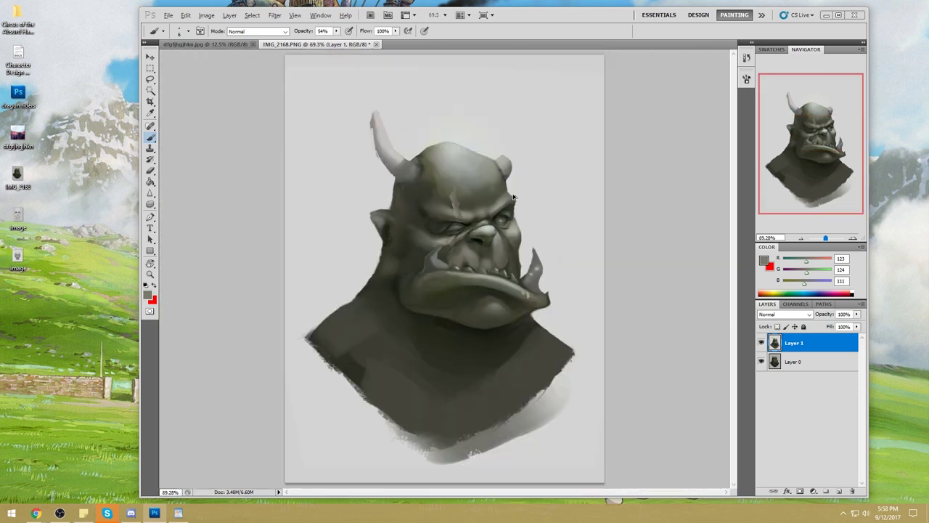
key(alt)
alt+click(489, 227)
key(ctrl+space)
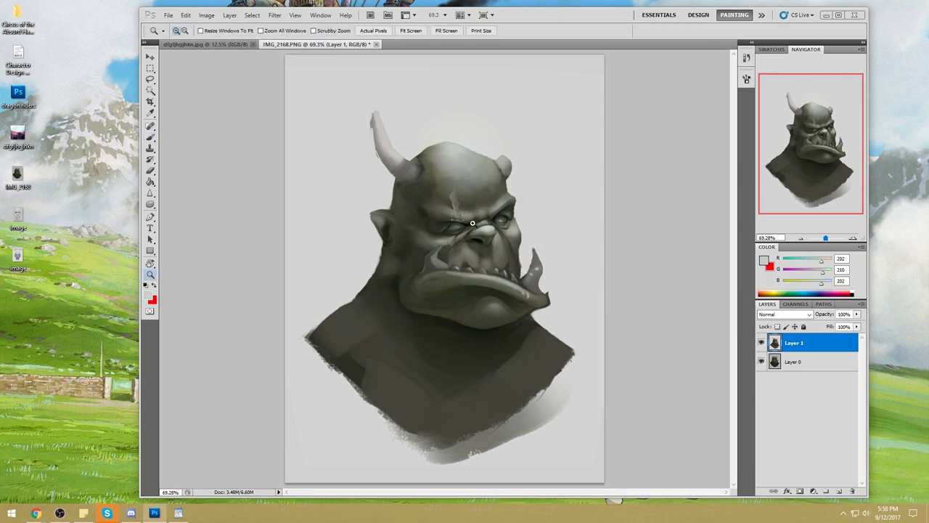
drag(480, 226, 508, 225)
drag(447, 215, 384, 239)
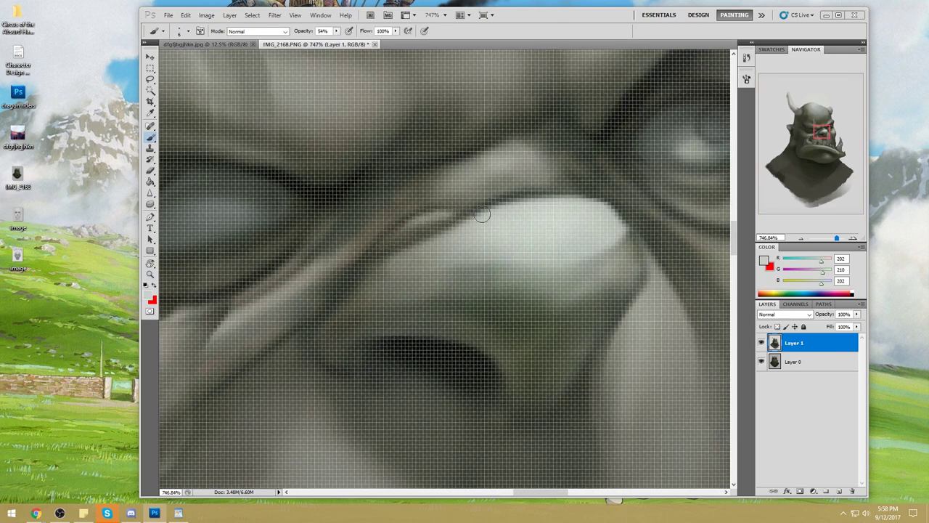
key(ctrl+0)
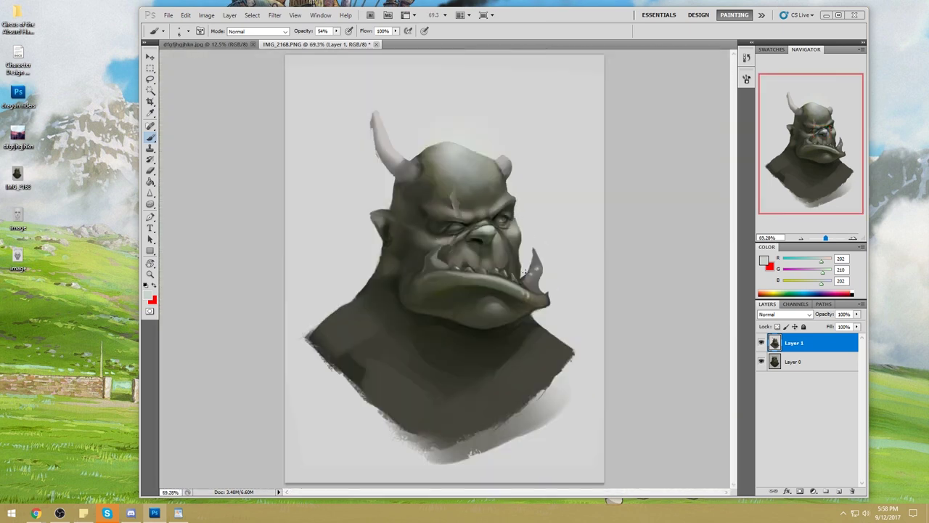
Refine the area below the far eye with Smudge at 22% strength and a size 50 brush in sampled light grey.
click(150, 192)
click(195, 215)
key(bracketleft)
key(bracketleft)
key(bracketleft)
key(bracketleft)
key(bracketleft)
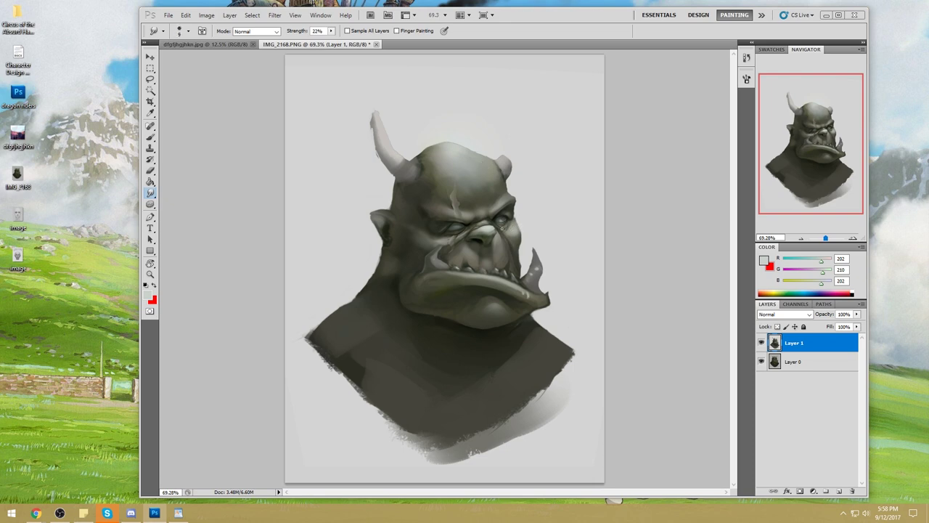
key(b)
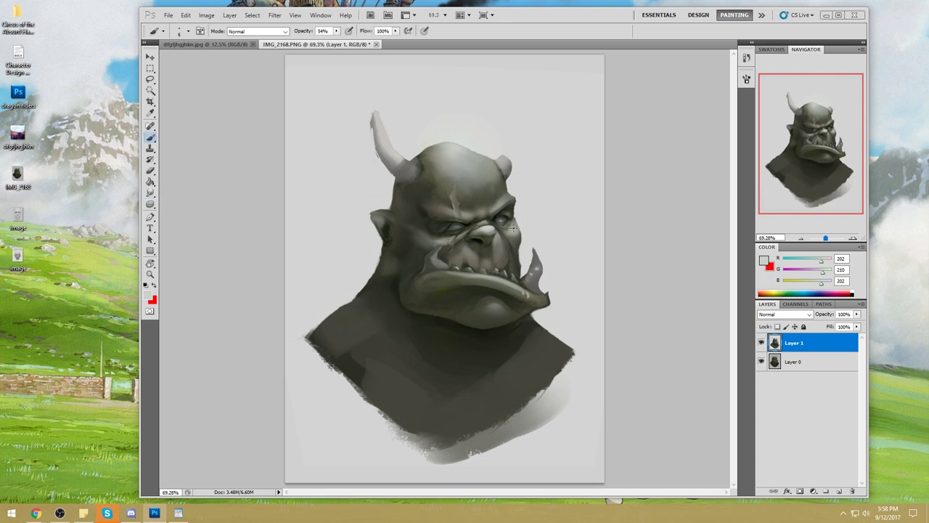
alt+click(519, 229)
key(bracketright)
key(bracketright)
key(bracketright)
key(bracketright)
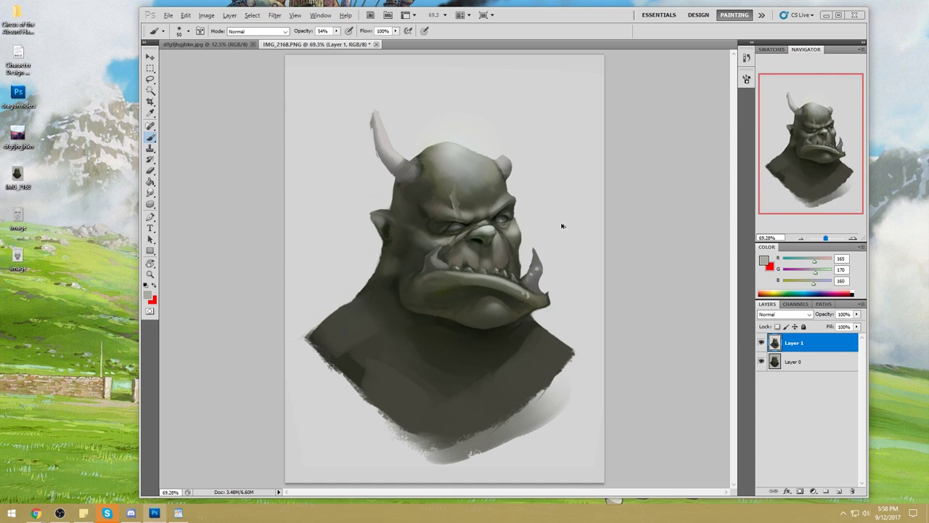
Compare the repainted portrait on Layer 1 with the original painting on Layer 0 several times.
click(761, 342)
click(761, 343)
click(762, 342)
click(762, 342)
click(762, 342)
click(762, 343)
click(761, 344)
click(762, 344)
click(762, 343)
click(762, 343)
click(762, 343)
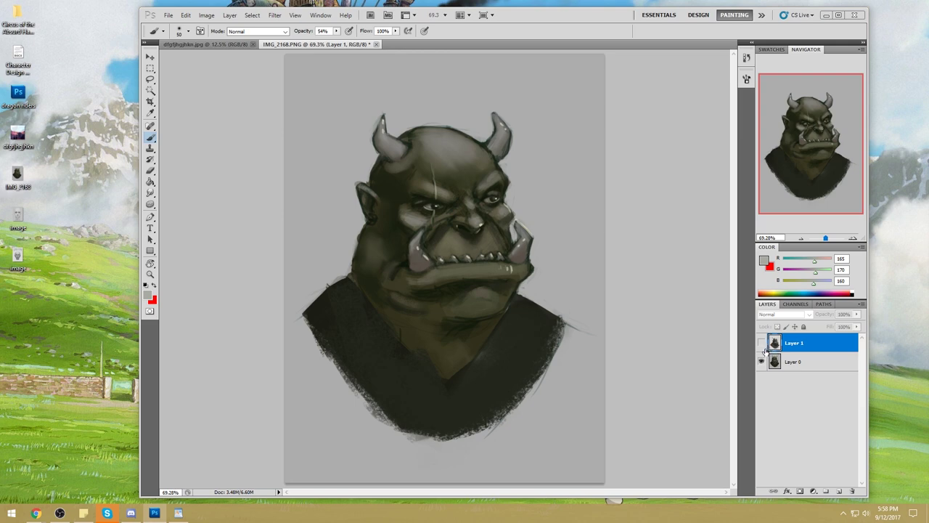
click(761, 343)
Merge the repainted Layer 1 with the original painting into a single Layer 0.
right_click(822, 344)
click(849, 307)
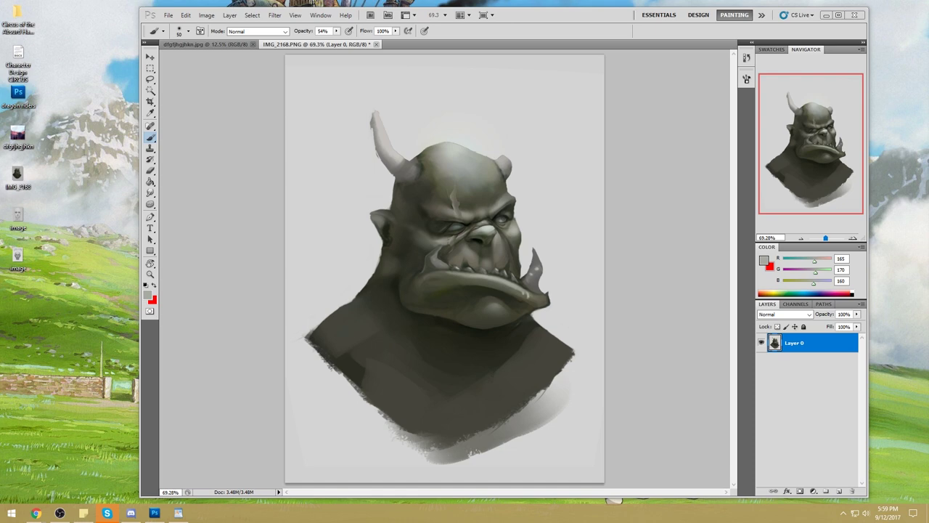
click(828, 349)
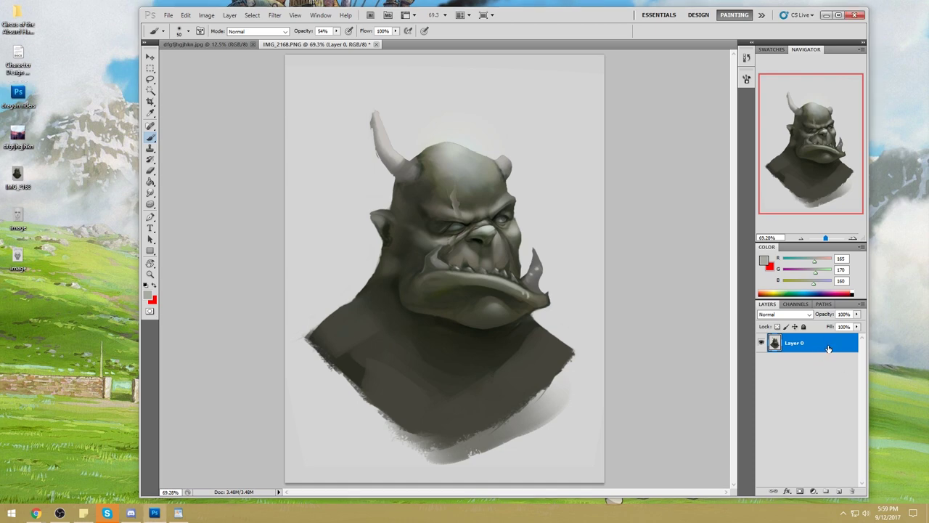
Try recolouring the portrait in Hue/Saturation with hue -38 and saturation +76, and discard the adjustment.
key(ctrl+u)
drag(802, 292, 846, 303)
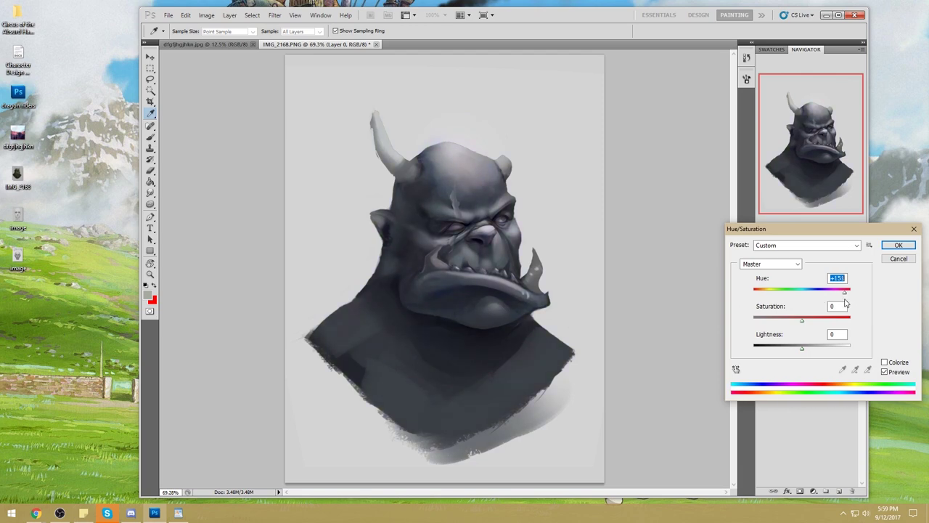
drag(845, 303, 776, 291)
drag(802, 321, 840, 323)
drag(771, 292, 783, 295)
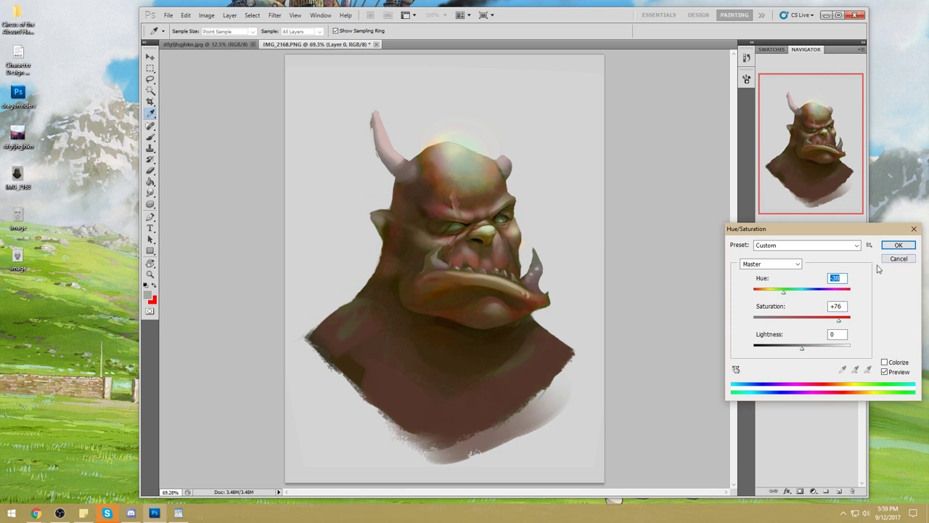
click(902, 260)
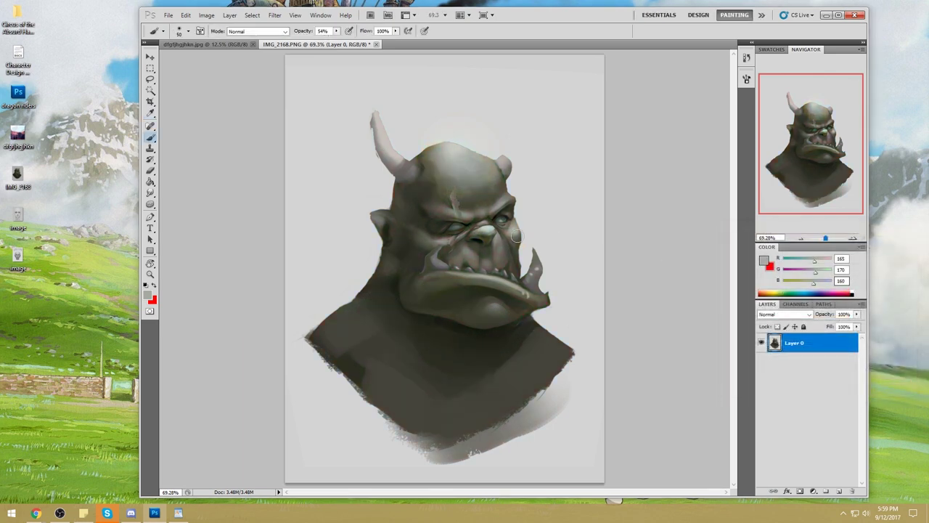
Brighten the portrait with Levels by lowering the white input level to about 241.
key(ctrl+l)
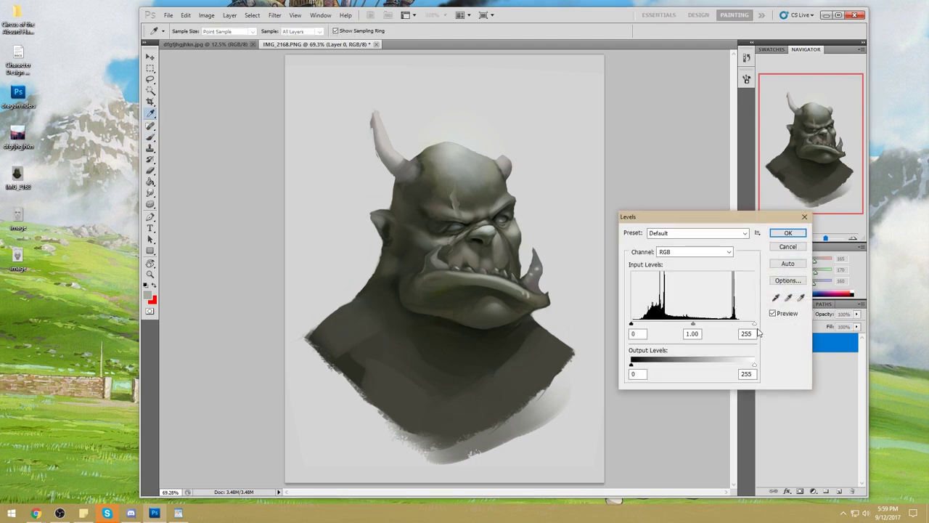
drag(752, 325, 747, 328)
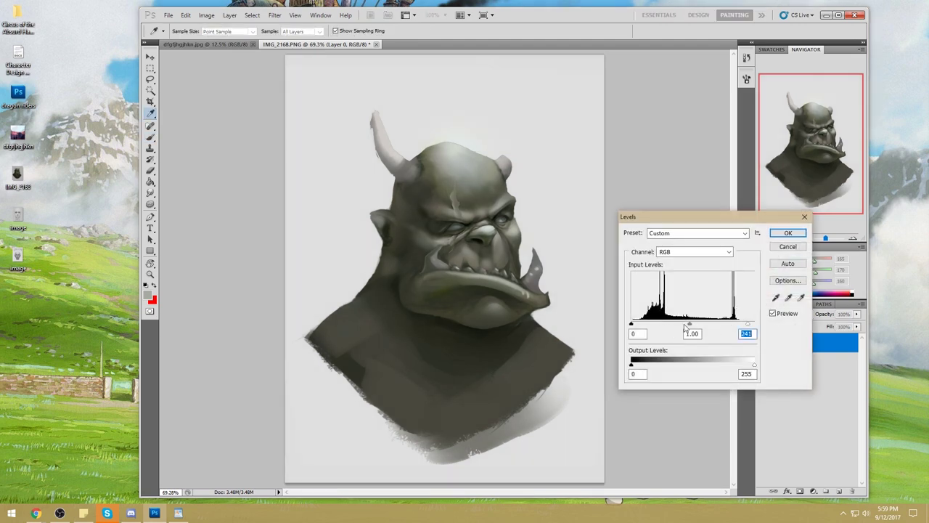
drag(631, 324, 615, 326)
mouse_move(747, 325)
mouse_down()
mouse_move(758, 329)
mouse_move(745, 328)
mouse_up()
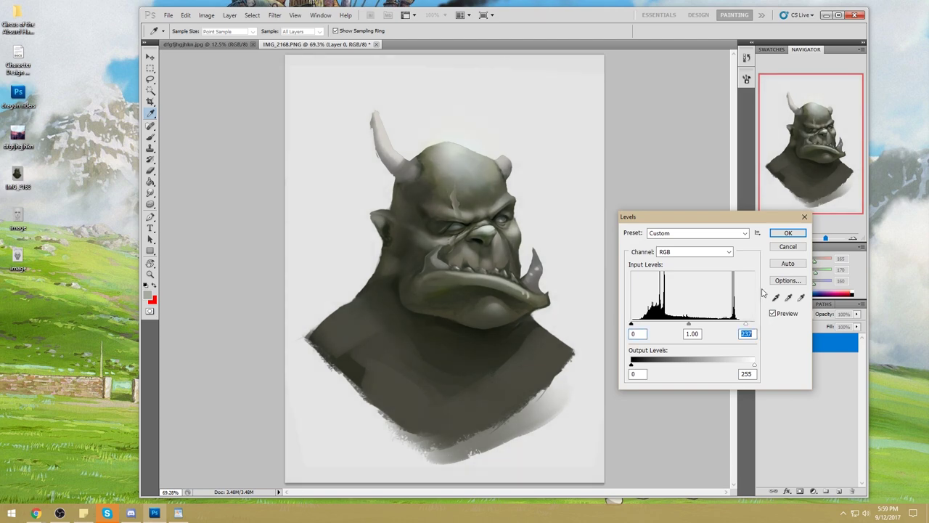
click(787, 233)
Try a cooler tint in Hue/Saturation with hue +109 and saturation -9, and discard the adjustment.
key(ctrl+u)
drag(802, 290, 837, 294)
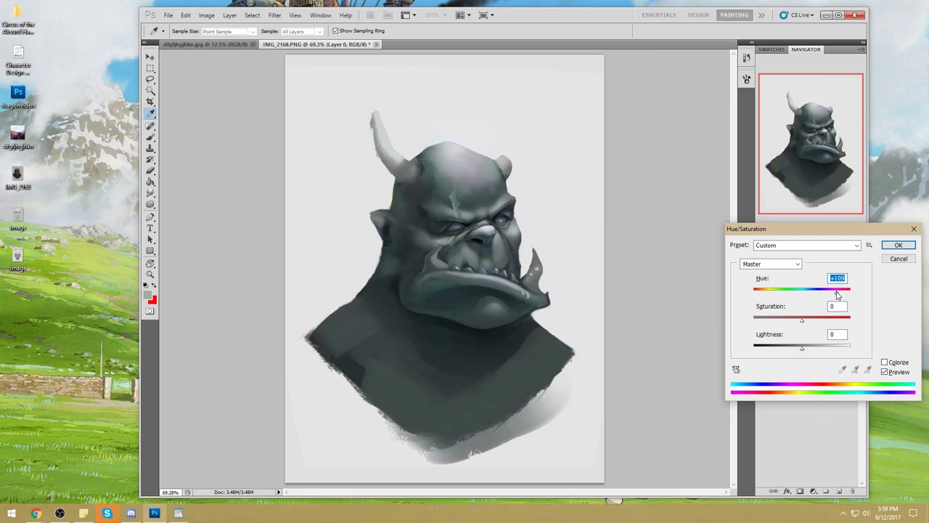
click(35, 513)
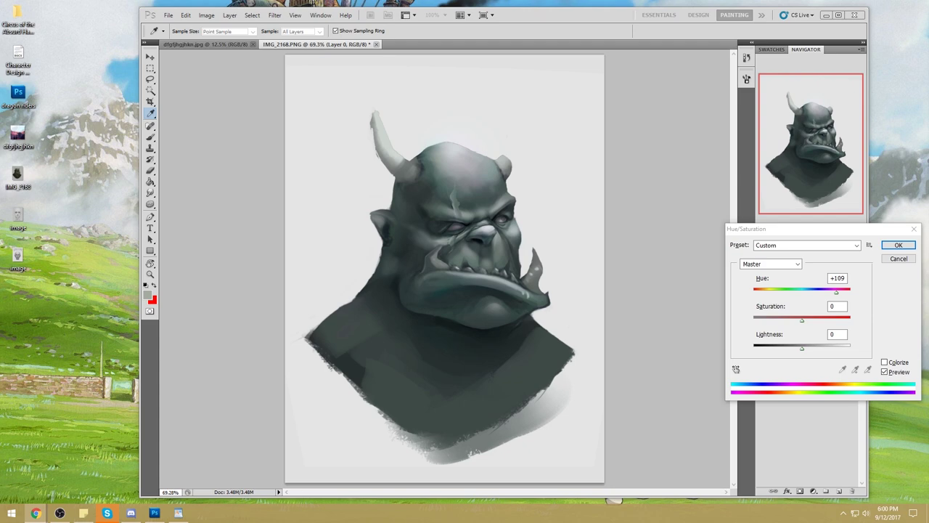
click(803, 325)
drag(802, 324, 797, 325)
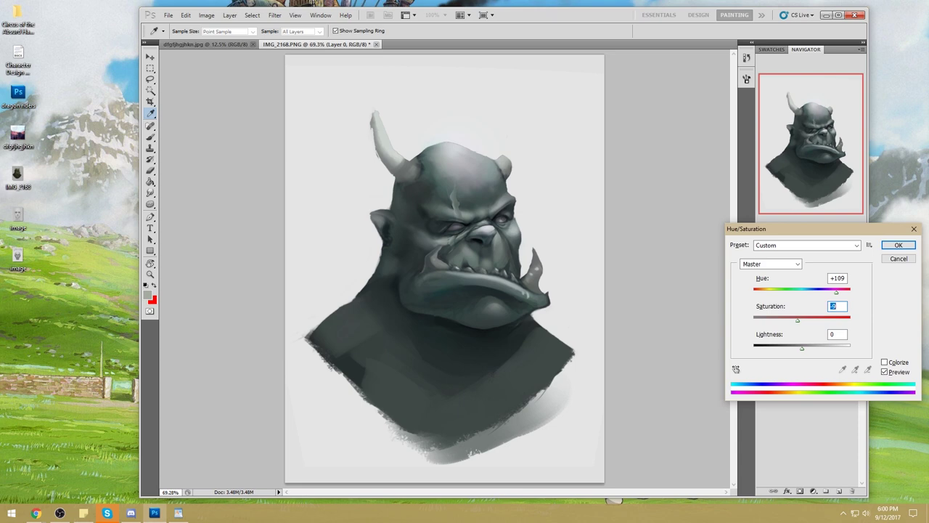
click(35, 513)
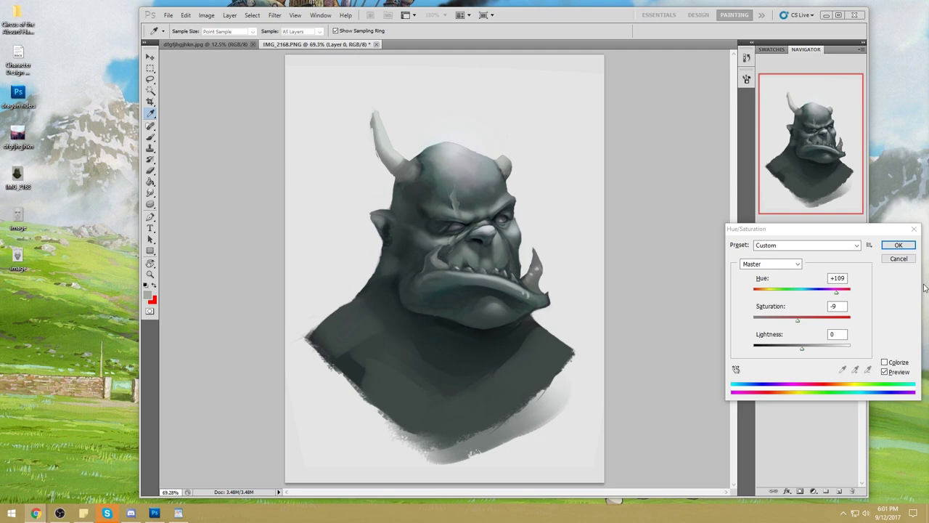
click(901, 260)
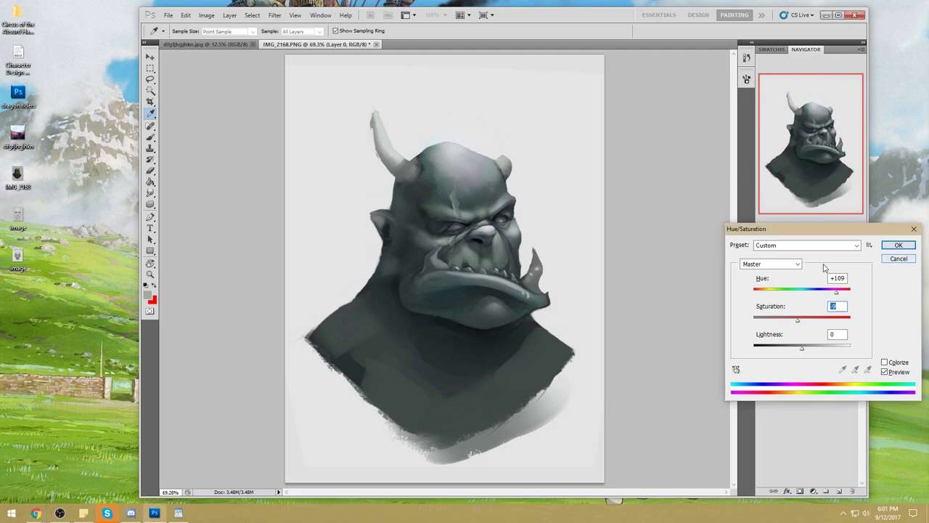
click(899, 259)
Add a new layer above the portrait and sketch thin light wrinkle lines across the forehead with a size 7 brush.
key(b)
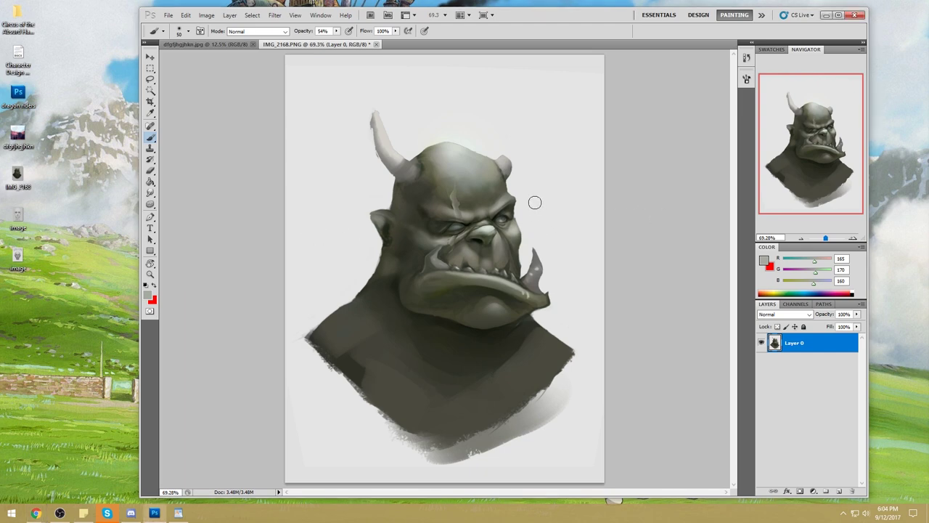
key(bracketright)
click(838, 491)
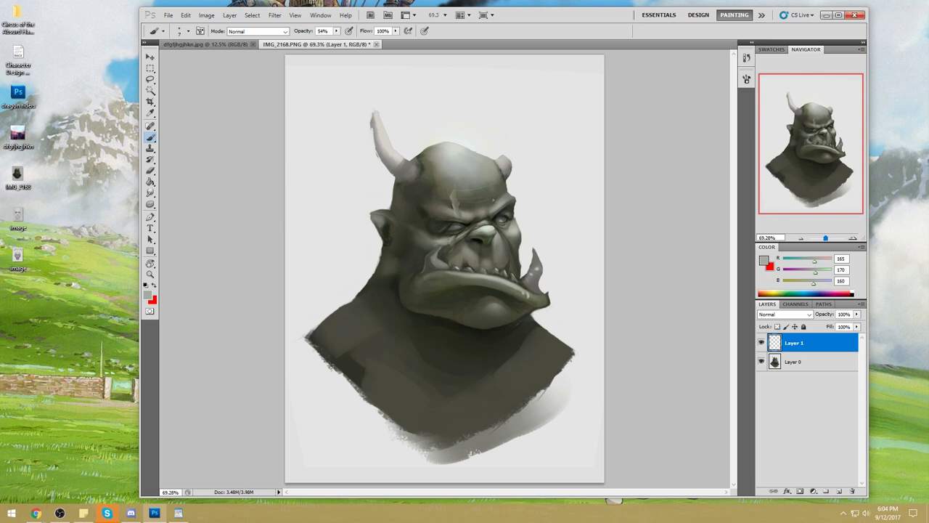
Soften the upper forehead wrinkle with a sampled mid-grey size 40 brush at 54% opacity.
key(ctrl+space)
drag(411, 152, 522, 243)
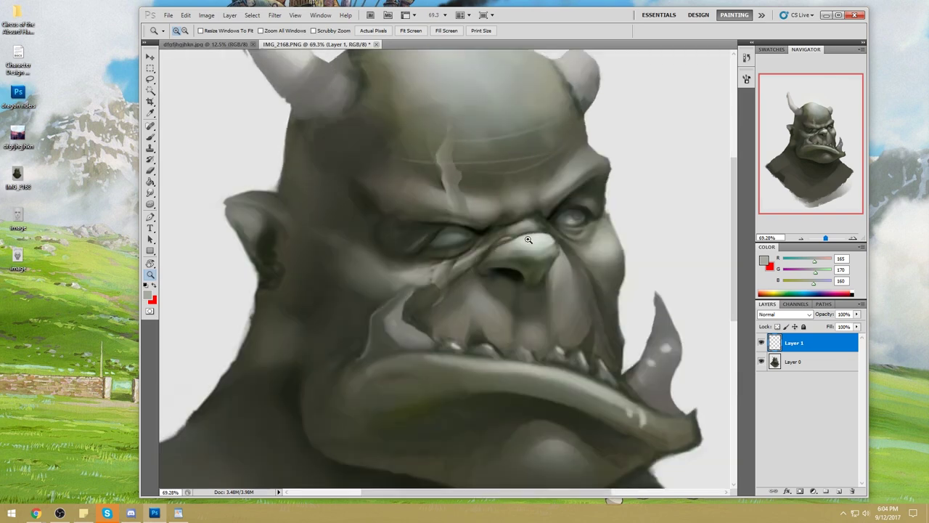
alt+click(495, 219)
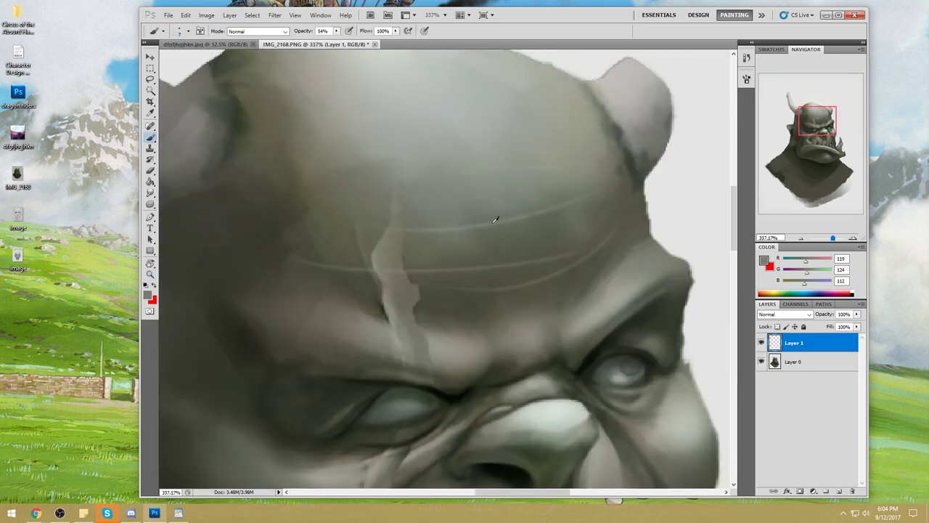
alt+click(501, 217)
key(bracketright)
key(bracketright)
key(bracketright)
key(bracketright)
key(bracketright)
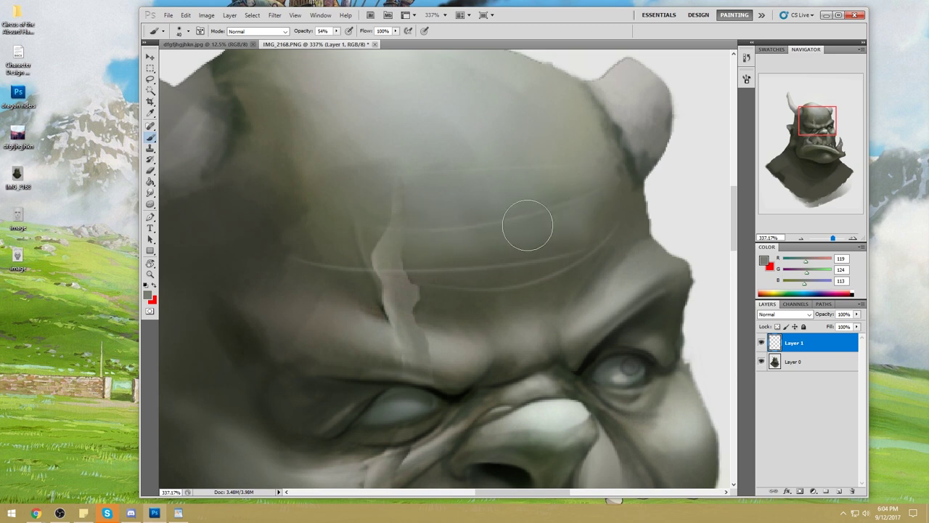
Trim the edge of the upper forehead fold with a small textured eraser at 100% opacity.
key(e)
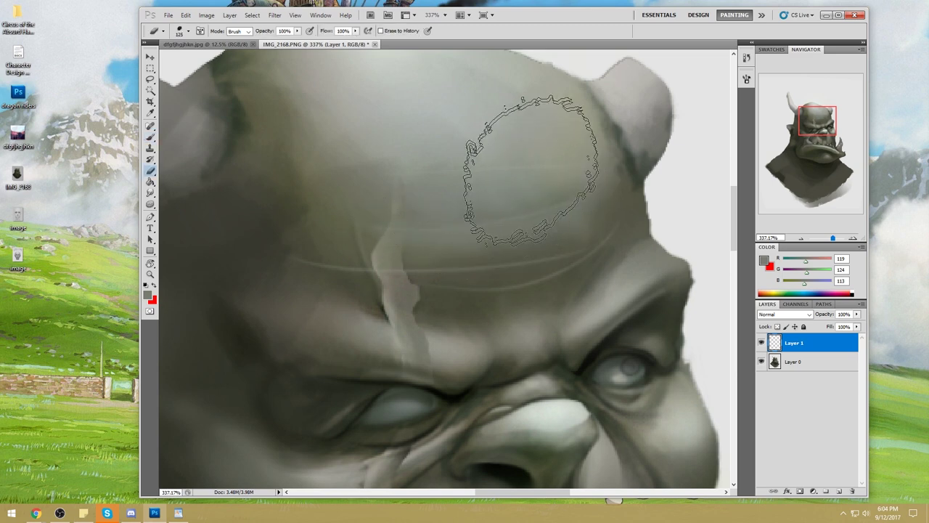
right_click(497, 153)
click(590, 305)
click(707, 144)
key(bracketleft)
key(bracketleft)
key(bracketleft)
key(bracketleft)
key(bracketleft)
key(bracketleft)
key(bracketleft)
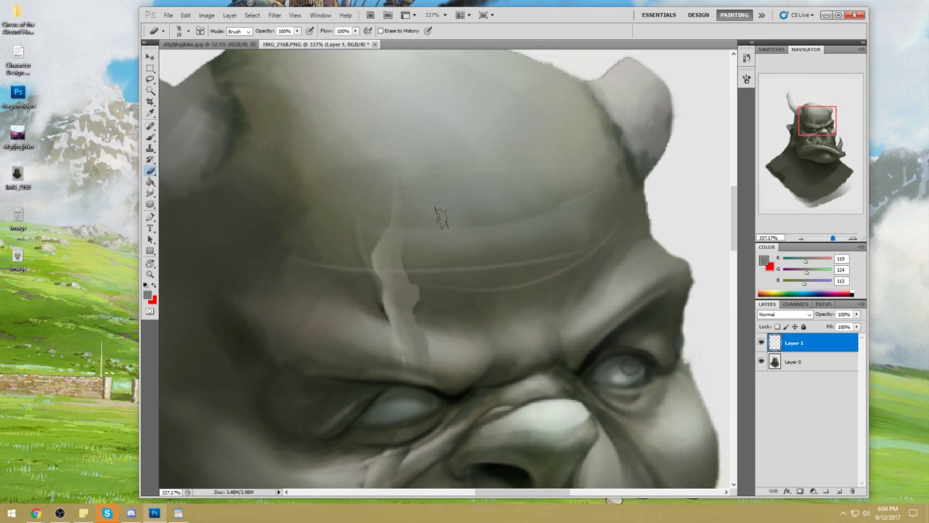
key(p)
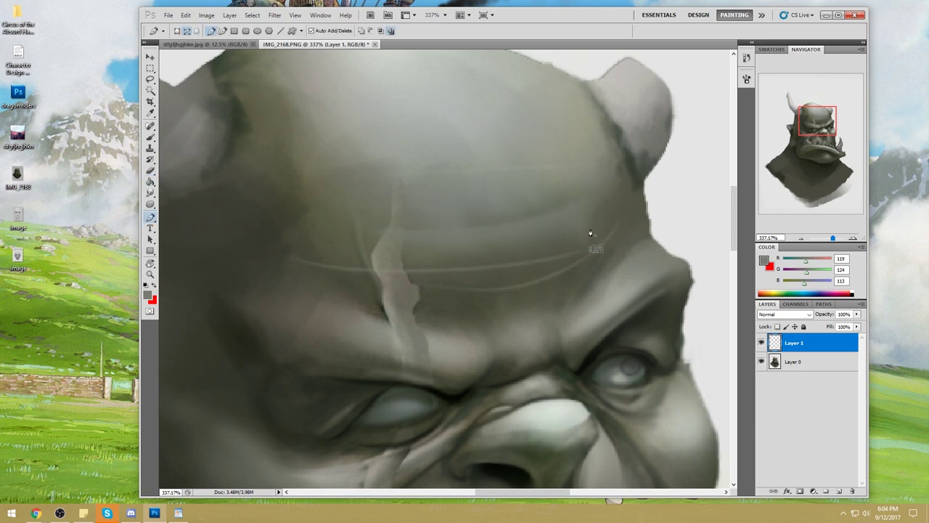
key(e)
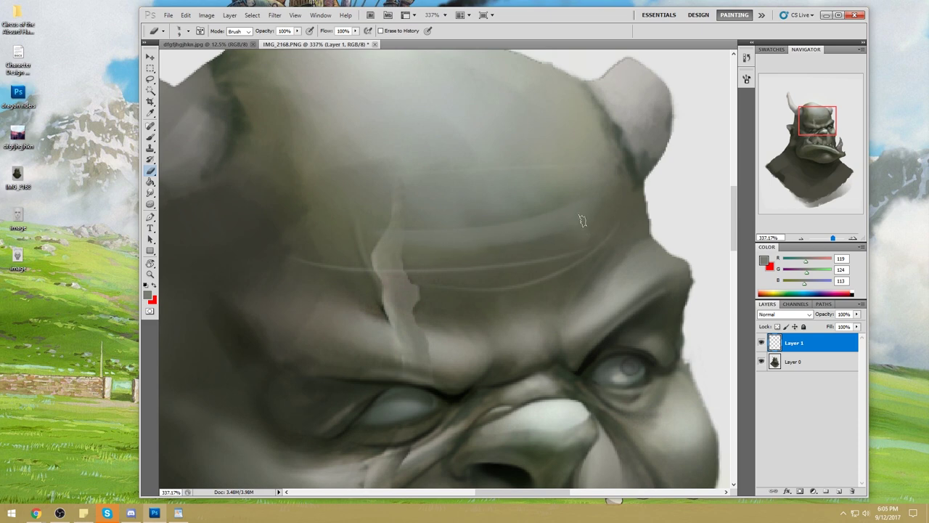
Shade above the upper forehead fold on a new layer with a sampled dark grey size 40 brush at 54% opacity.
key(b)
alt+click(529, 244)
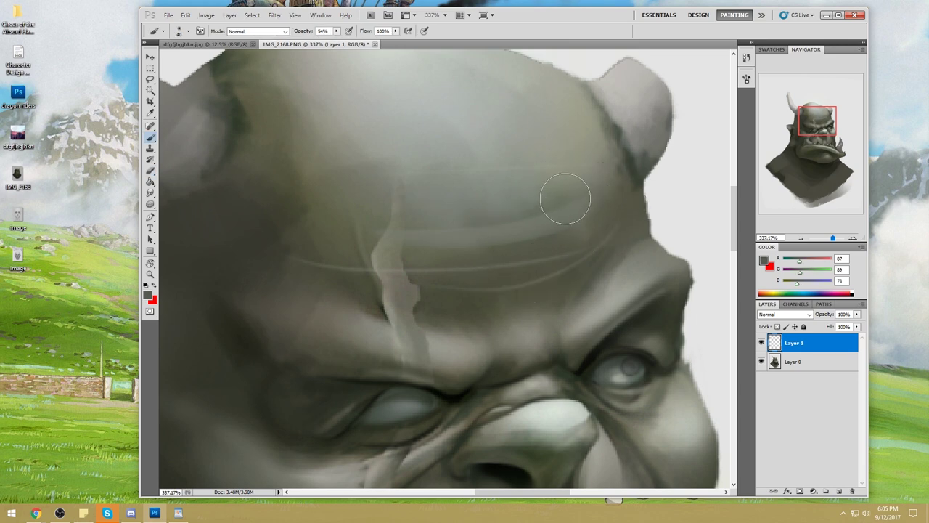
click(838, 492)
mouse_move(585, 191)
mouse_down()
mouse_move(505, 216)
mouse_move(365, 212)
mouse_up()
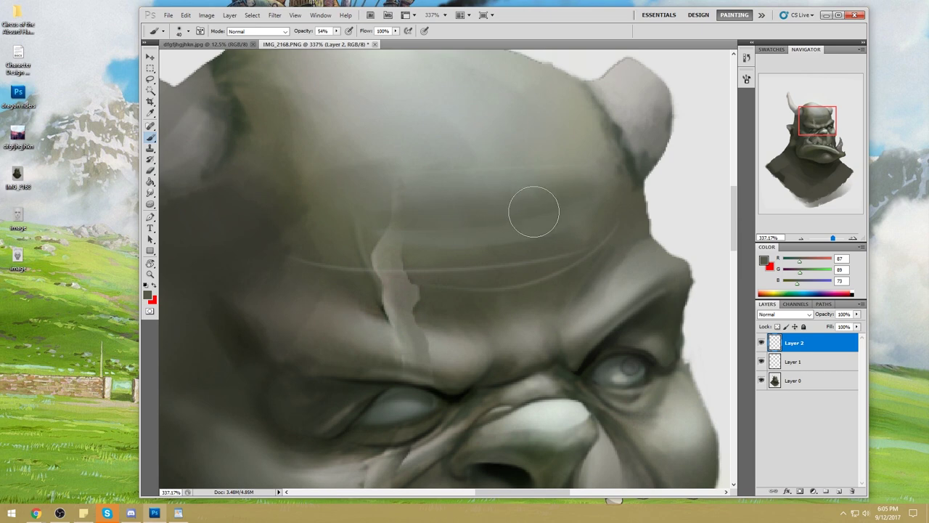
Erase the excess shadow around the upper forehead fold with the small textured eraser at 100% opacity.
key(e)
drag(577, 222, 442, 244)
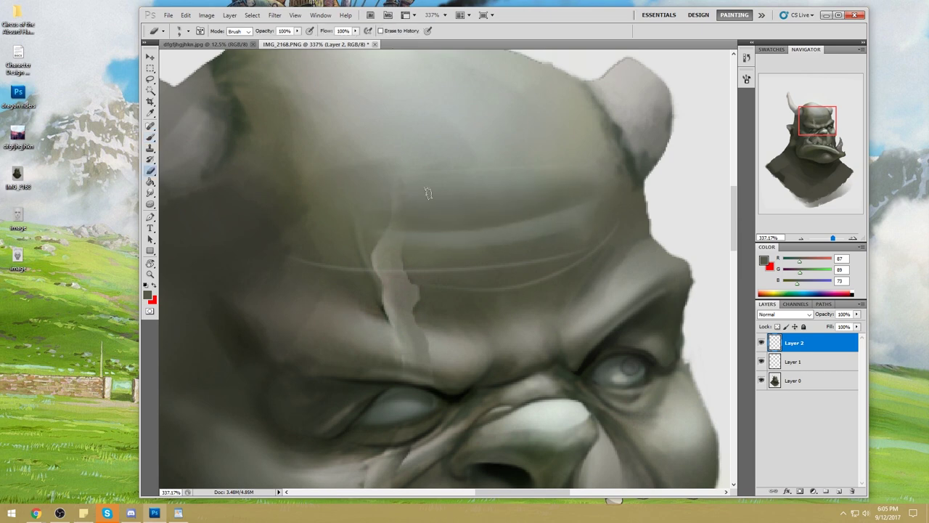
mouse_move(595, 178)
mouse_down()
mouse_move(356, 192)
mouse_move(588, 181)
mouse_move(394, 180)
mouse_up()
key(ctrl+alt+z)
key(ctrl+alt+z)
drag(594, 176, 393, 193)
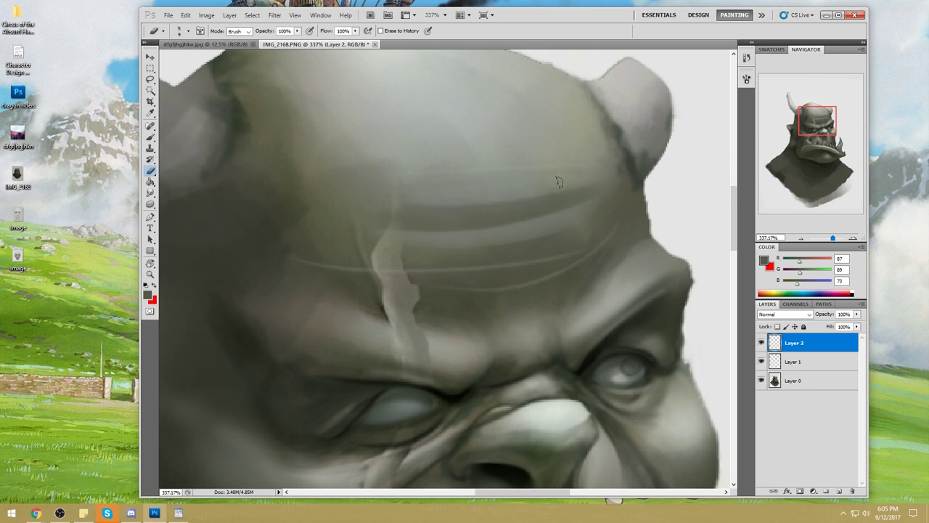
Blend the upper fold's shadow with the Smudge tool at 22% strength and merge the shadow layer down into Layer 1.
drag(151, 204, 185, 219)
click(150, 192)
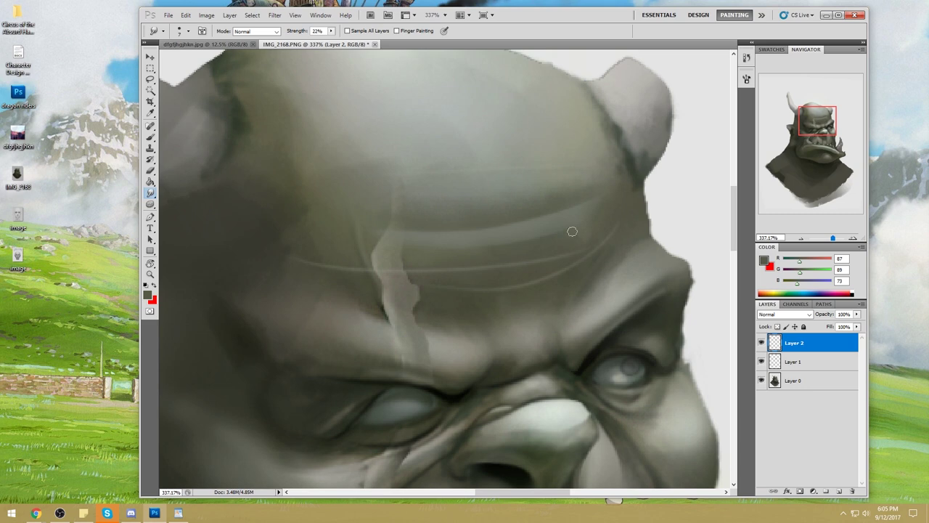
right_click(802, 349)
click(824, 312)
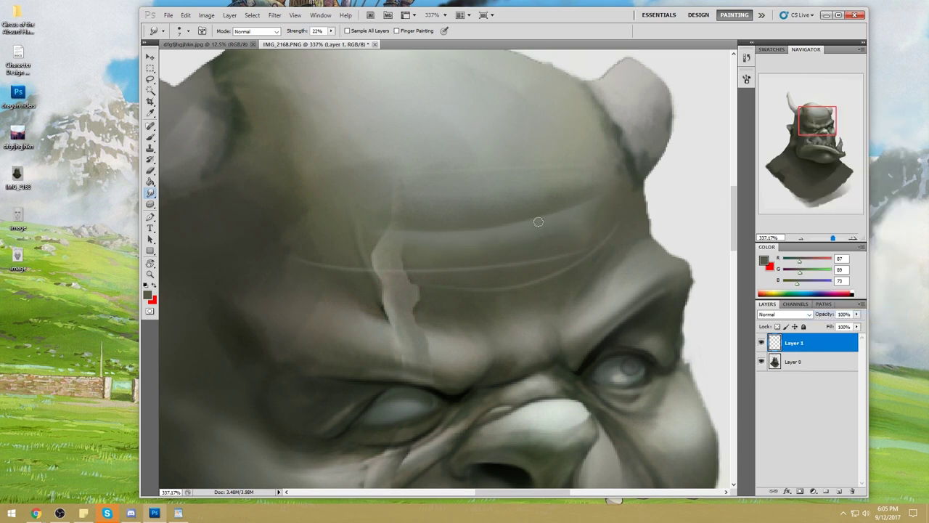
Paint the middle forehead fold with sampled greys using a size 10 brush at 54% opacity, and smudge it at 22% strength.
key(b)
alt+click(501, 215)
key(bracketleft)
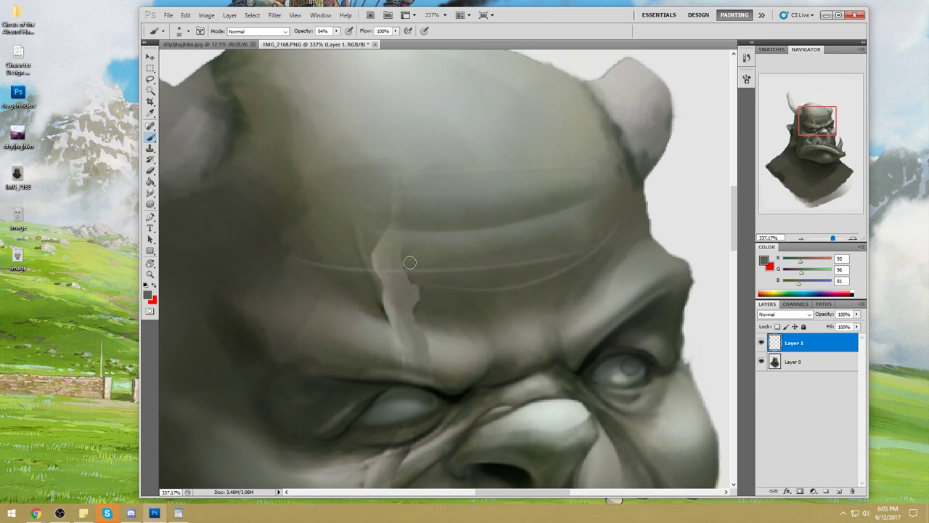
alt+click(479, 218)
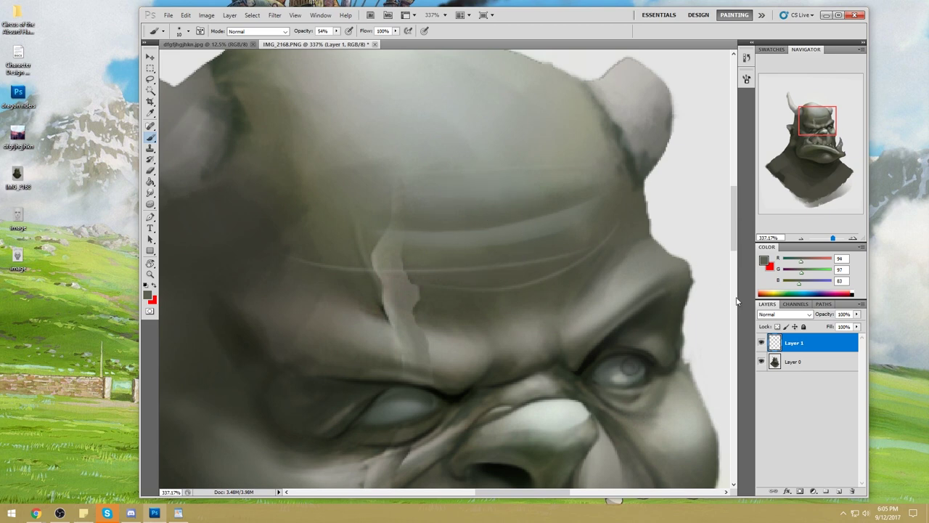
alt+click(558, 252)
alt+click(561, 259)
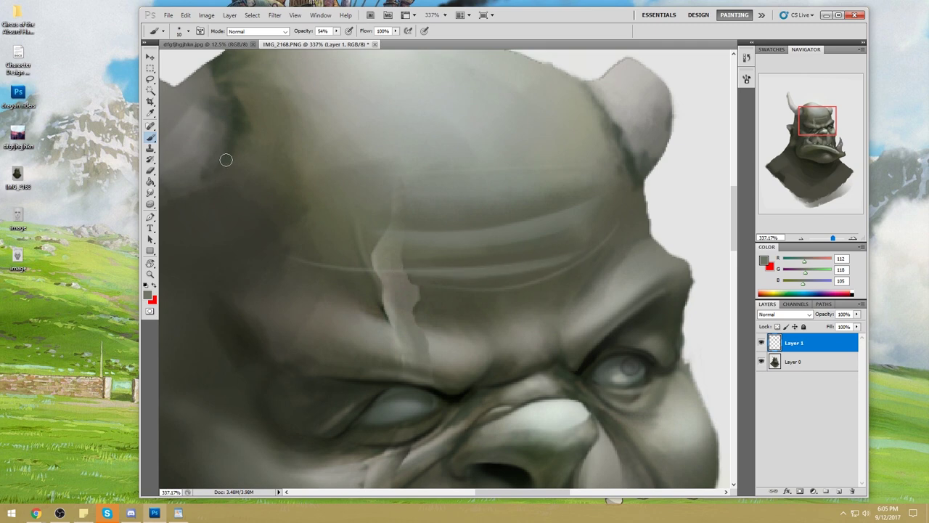
click(150, 193)
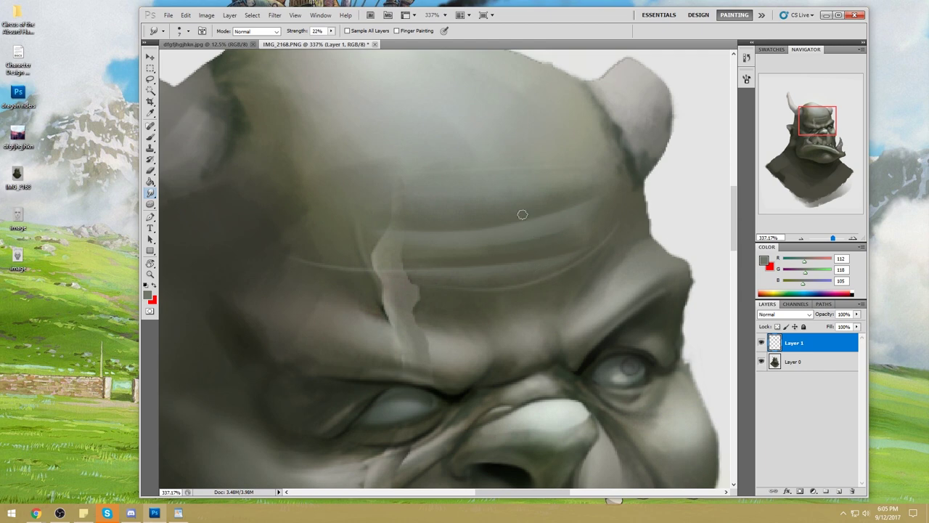
Paint over the light lower wrinkle line with sampled dark greys using the size 10 brush at 54% opacity.
key(b)
alt+click(517, 280)
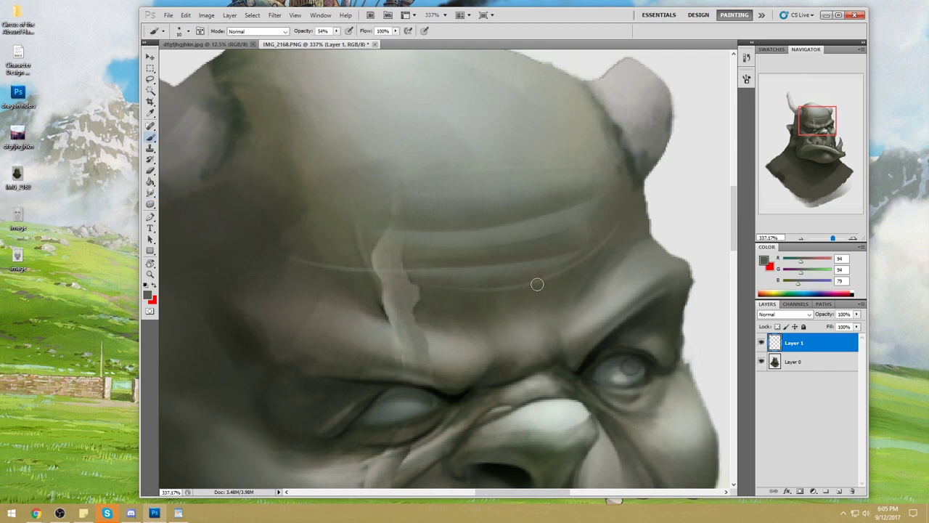
alt+click(519, 254)
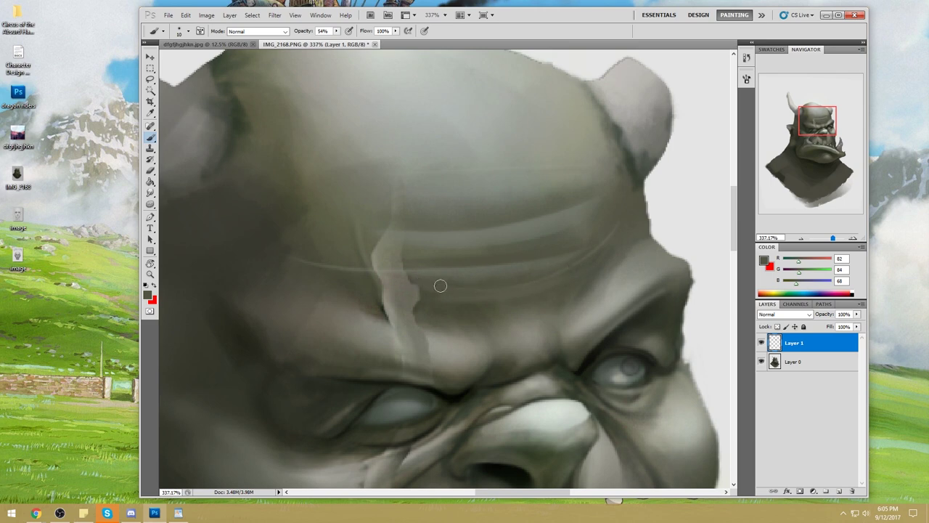
Shape the lowest forehead fold with sampled light and dark greys using a textured size 5 brush at 54% opacity.
right_click(570, 235)
click(661, 317)
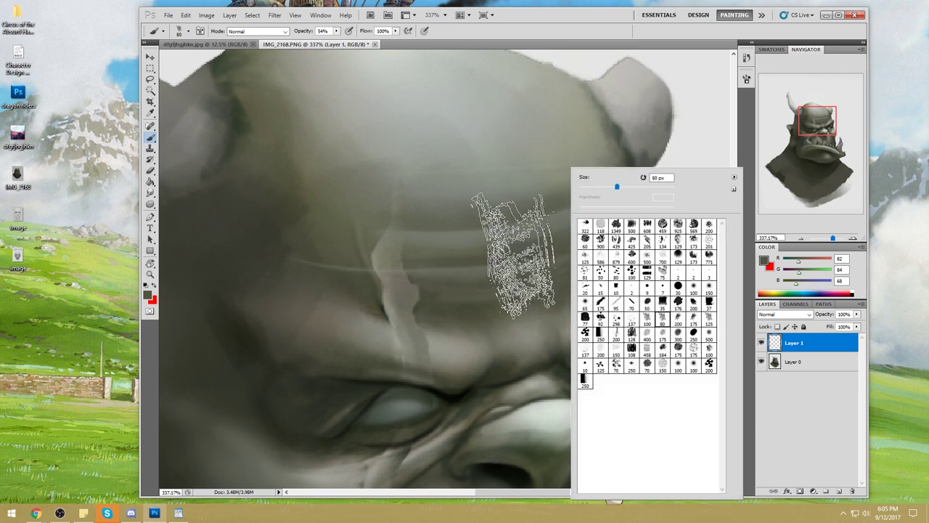
alt+click(498, 258)
key(bracketleft)
key(bracketleft)
key(bracketleft)
key(bracketleft)
key(bracketleft)
key(bracketleft)
key(bracketleft)
key(bracketleft)
key(bracketleft)
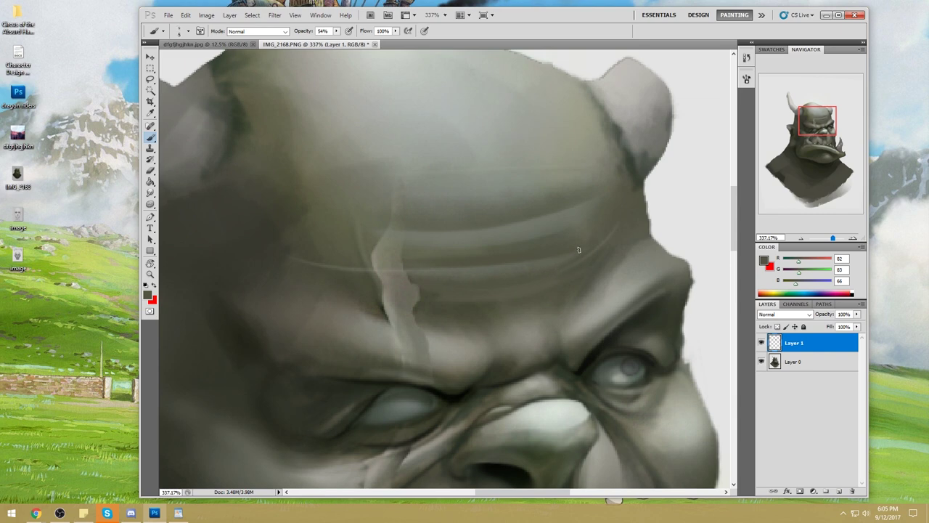
alt+click(456, 310)
alt+click(526, 265)
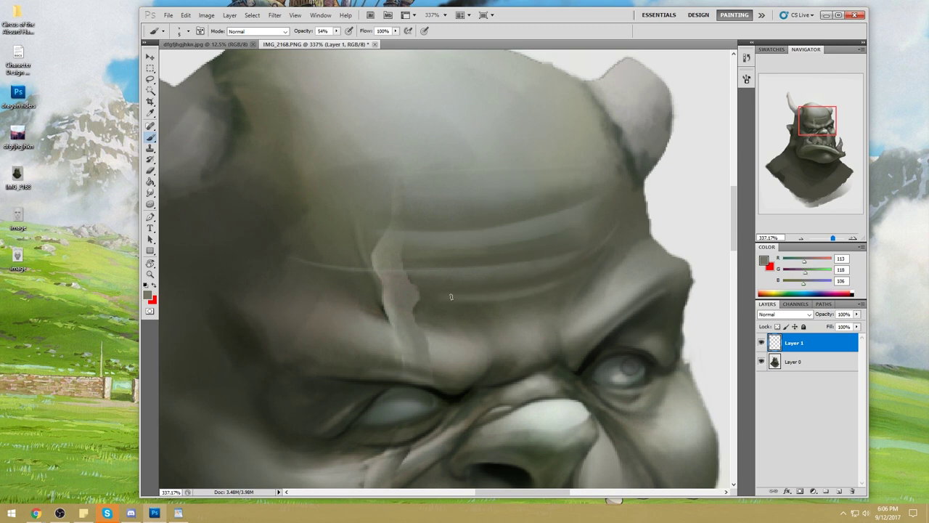
alt+click(493, 286)
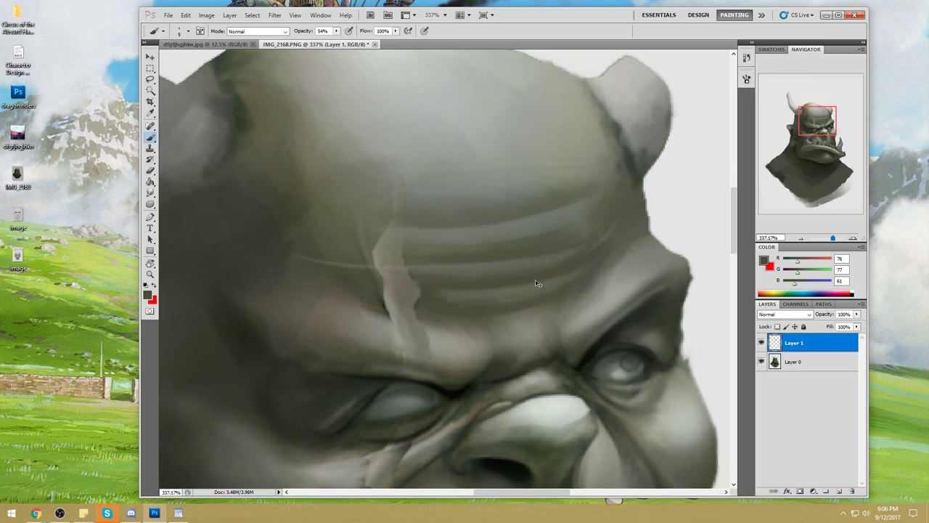
Soften the edges and ends of the forehead wrinkles with the Smudge tool at 22% strength.
key(ctrl+0)
drag(454, 218, 506, 218)
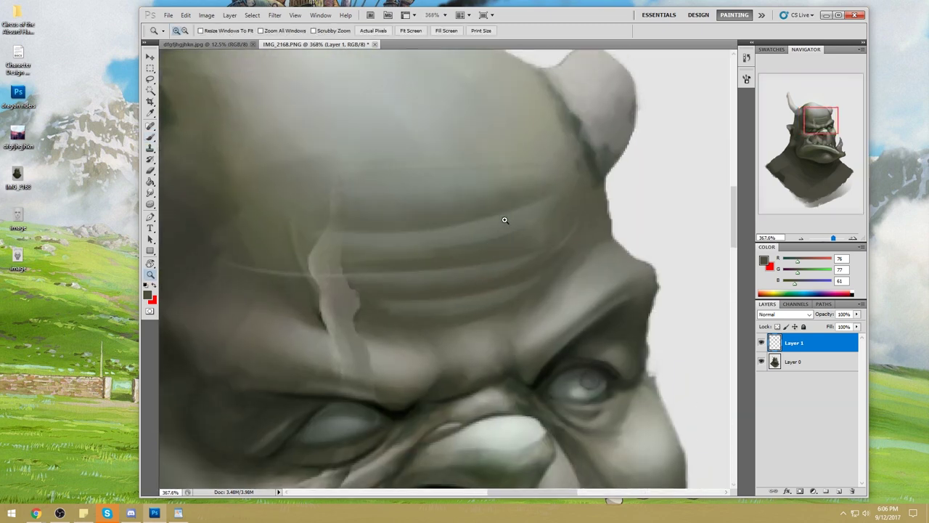
click(150, 193)
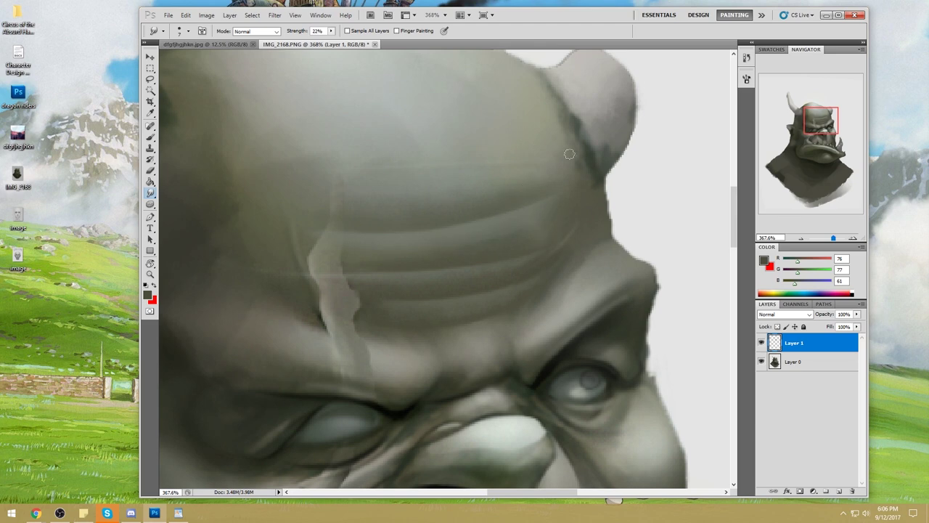
Glaze sampled grey over the forehead wrinkles with a soft size 300 brush in Darken mode at 54% opacity.
key(b)
key(ctrl+0)
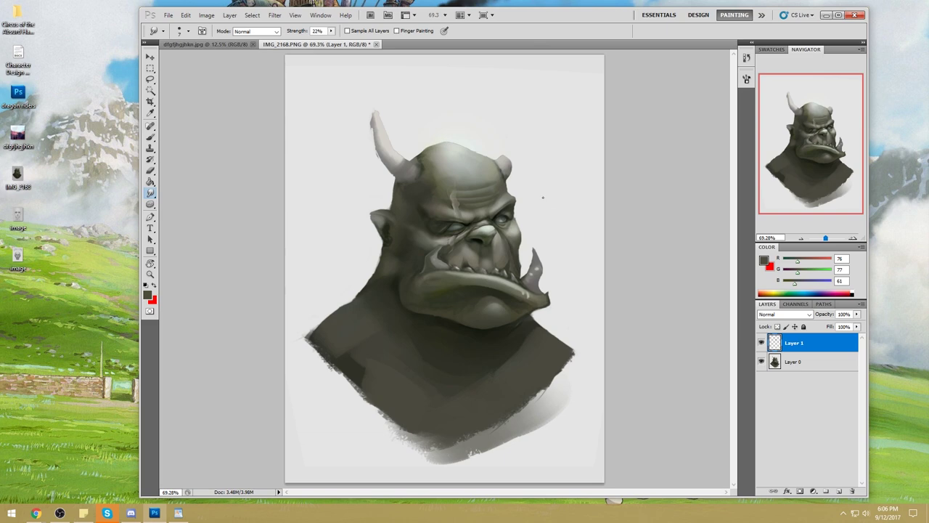
right_click(508, 173)
double_click(614, 287)
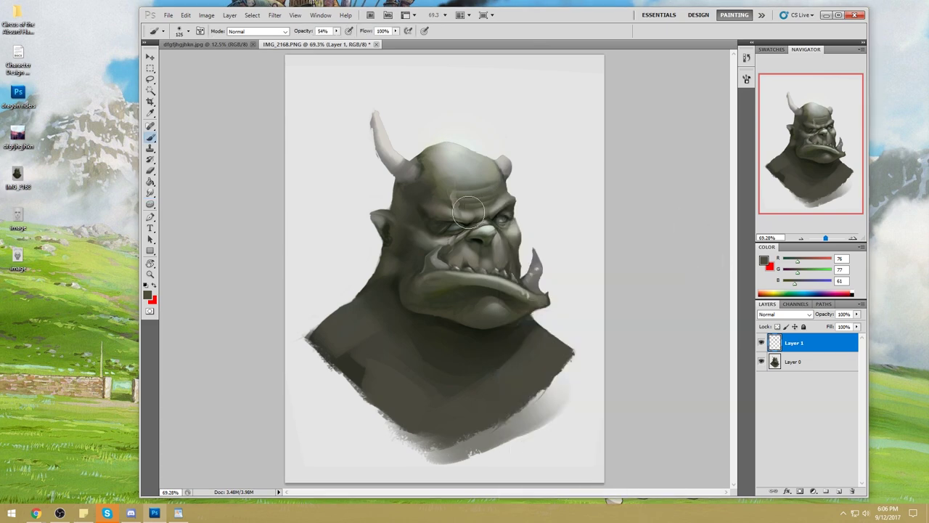
click(257, 31)
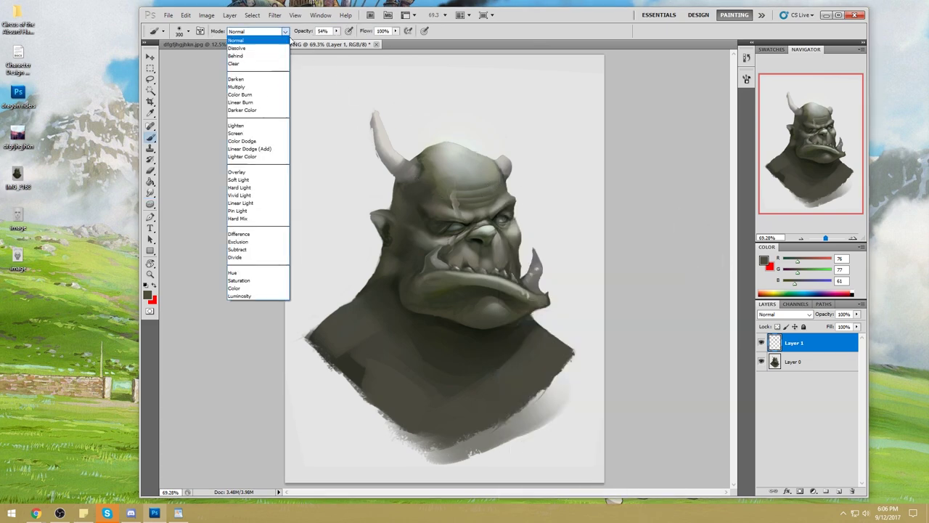
click(267, 82)
alt+click(481, 183)
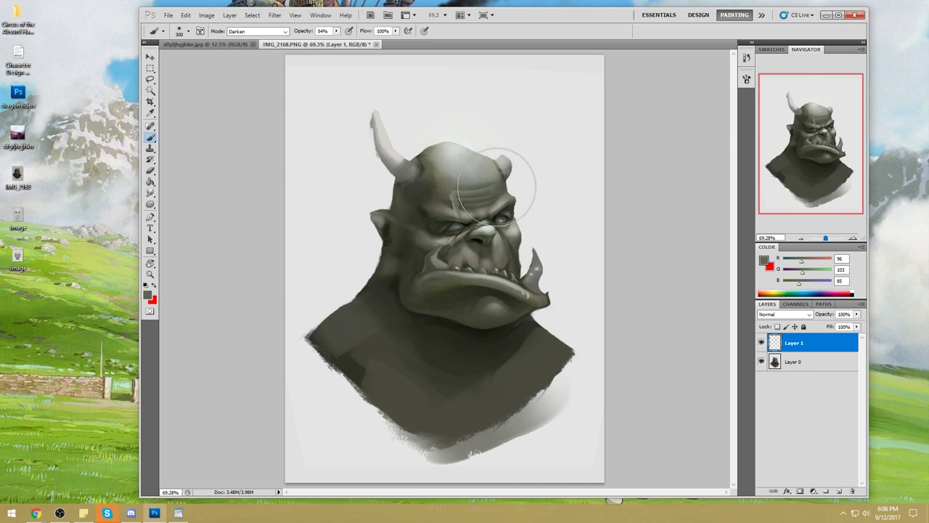
alt+click(475, 185)
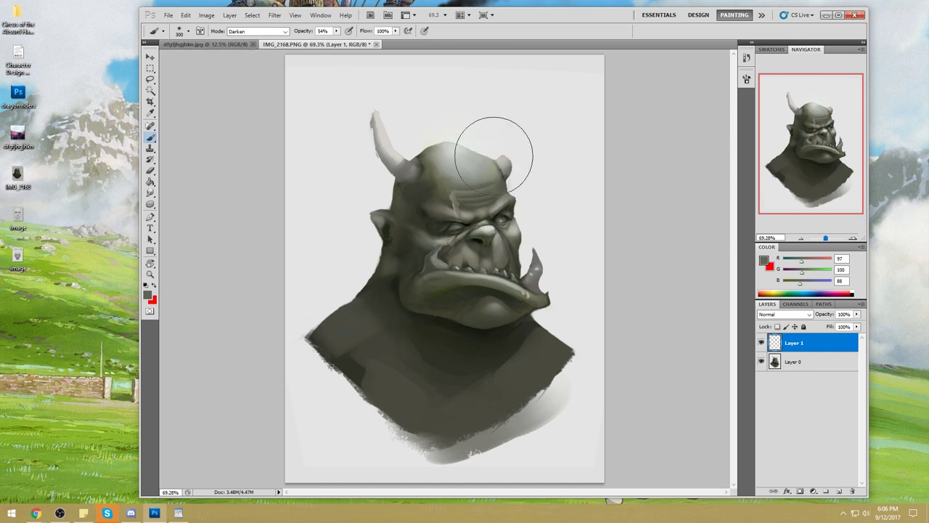
alt+click(473, 188)
Merge Layer 1 down into the portrait and darken the forehead folds further with the Darken brush.
right_click(811, 342)
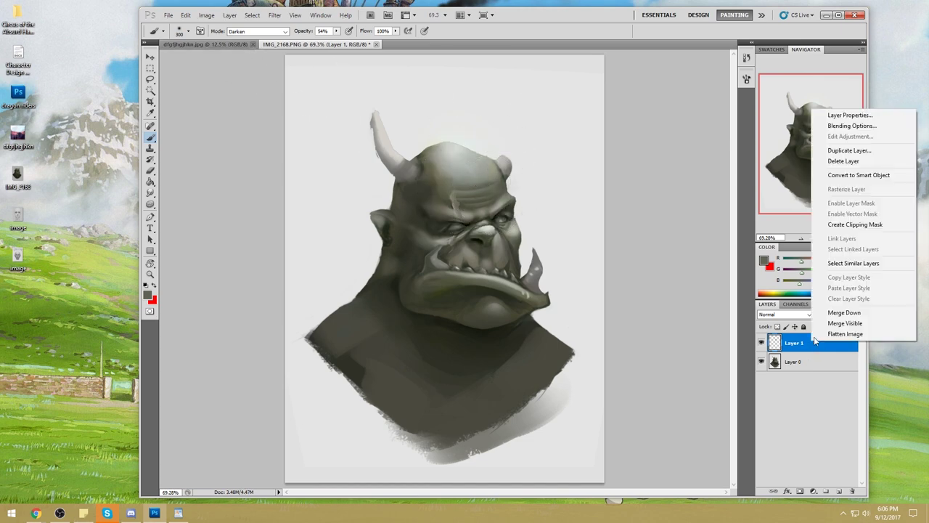
click(843, 313)
alt+click(468, 190)
alt+click(479, 192)
drag(453, 202, 491, 198)
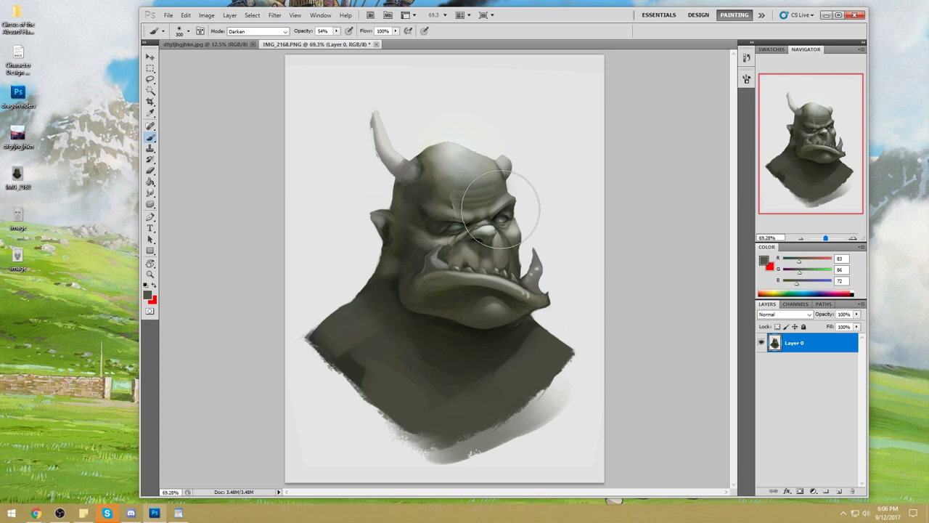
Try selecting a forehead fold with the Magic Wand at tolerance 15, and clear the selection.
right_click(526, 209)
double_click(593, 322)
key(z)
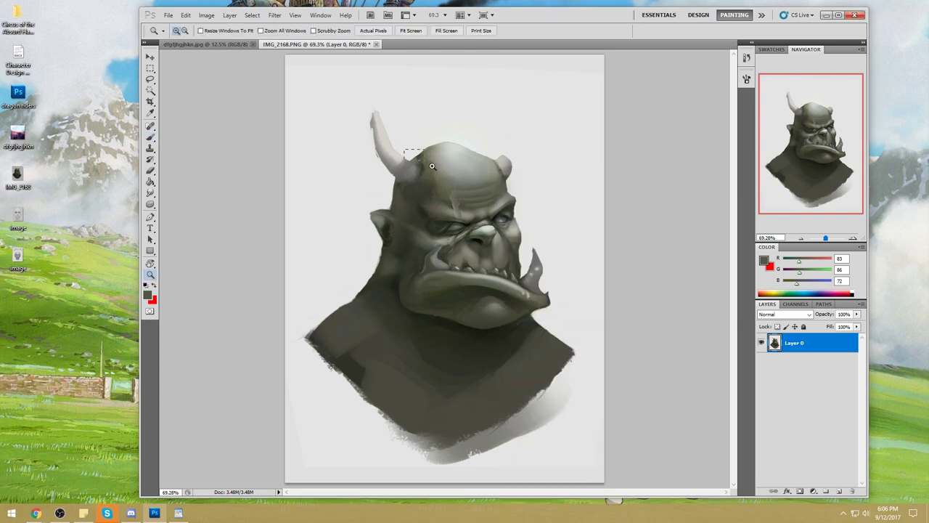
drag(409, 150, 520, 236)
key(w)
click(512, 269)
key(ctrl+d)
Set the Magic Wand tolerance to 2, select the light bands of the three forehead folds, and clear the selection.
drag(254, 31, 214, 49)
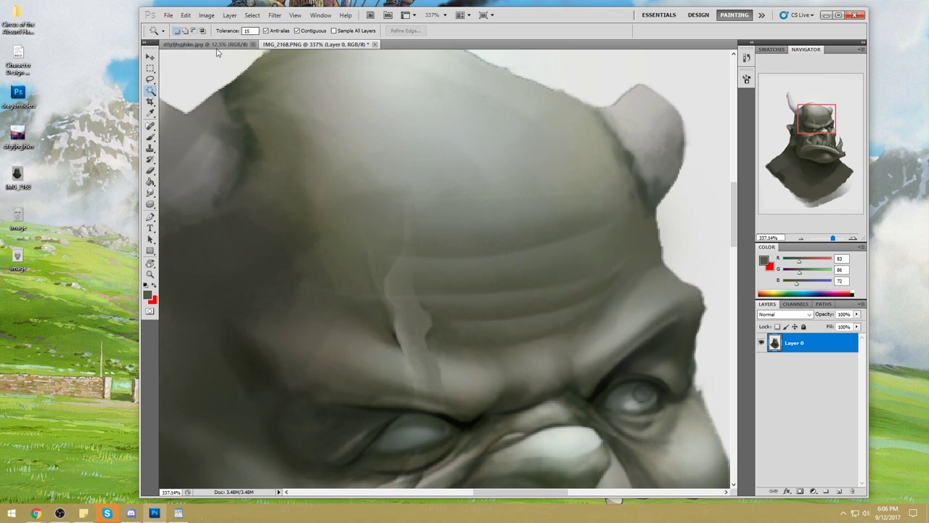
text(2)
click(501, 257)
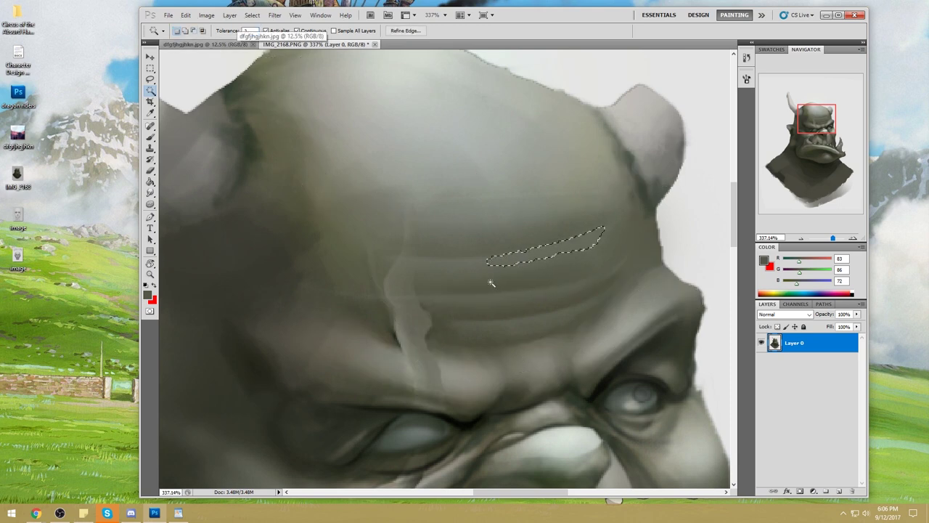
shift+click(512, 297)
shift+click(494, 296)
shift+click(509, 324)
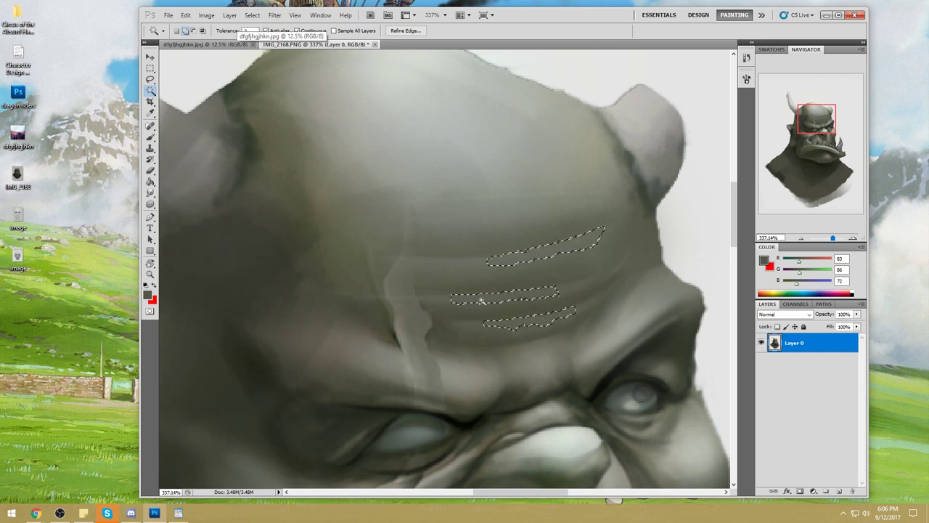
shift+click(446, 260)
key(ctrl+0)
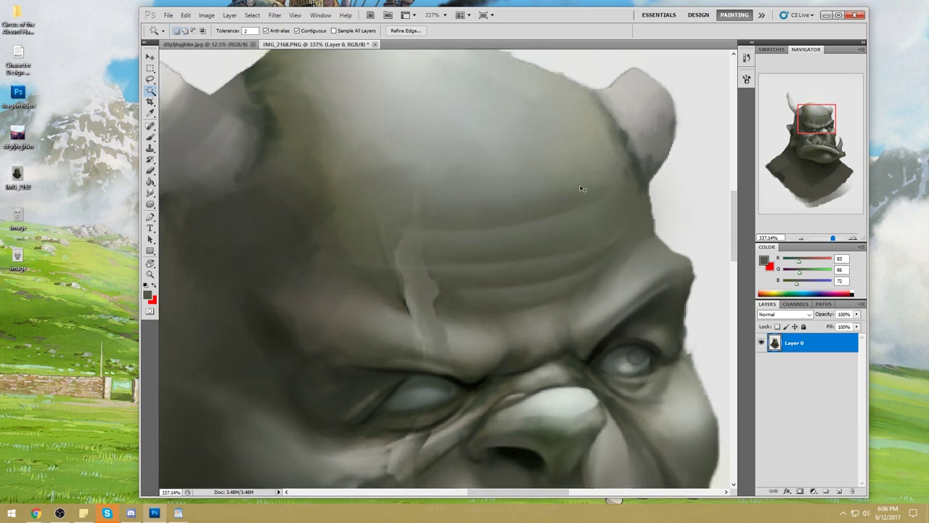
Lighten the head's highlights with the Dodge tool at size 250, Highlights range and 46% exposure.
click(150, 207)
click(181, 202)
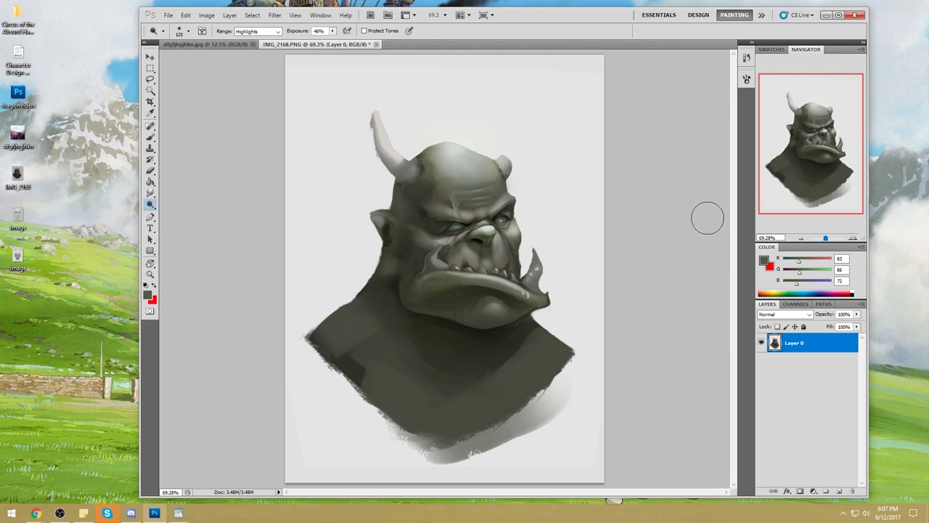
key(bracketright)
key(bracketright)
key(bracketright)
key(bracketright)
Revert the portrait through its history to the state before the forehead wrinkles were painted.
click(745, 63)
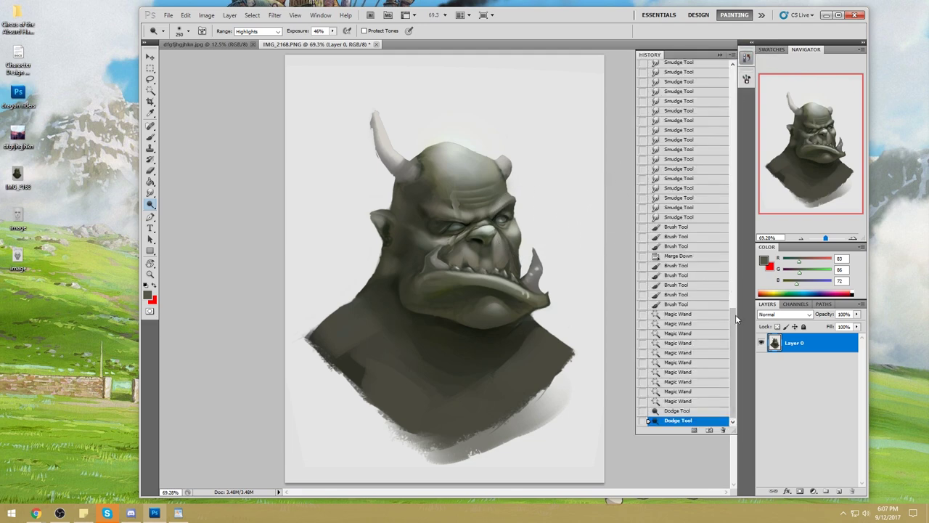
scroll(734, 311, up, 1)
click(686, 268)
drag(688, 234, 691, 121)
mouse_move(732, 312)
mouse_down()
mouse_move(752, 273)
mouse_move(707, 248)
mouse_move(702, 100)
mouse_up()
key(ctrl+alt+z)
key(ctrl+alt+z)
key(ctrl+alt+z)
key(ctrl+alt+z)
key(ctrl+alt+z)
key(ctrl+alt+z)
key(ctrl+alt+z)
key(ctrl+alt+z)
key(ctrl+alt+z)
key(ctrl+alt+z)
key(ctrl+alt+z)
key(ctrl+alt+z)
key(ctrl+alt+z)
key(ctrl+alt+z)
key(ctrl+alt+z)
key(ctrl+alt+z)
key(ctrl+alt+z)
key(ctrl+alt+z)
key(ctrl+alt+z)
key(ctrl+alt+z)
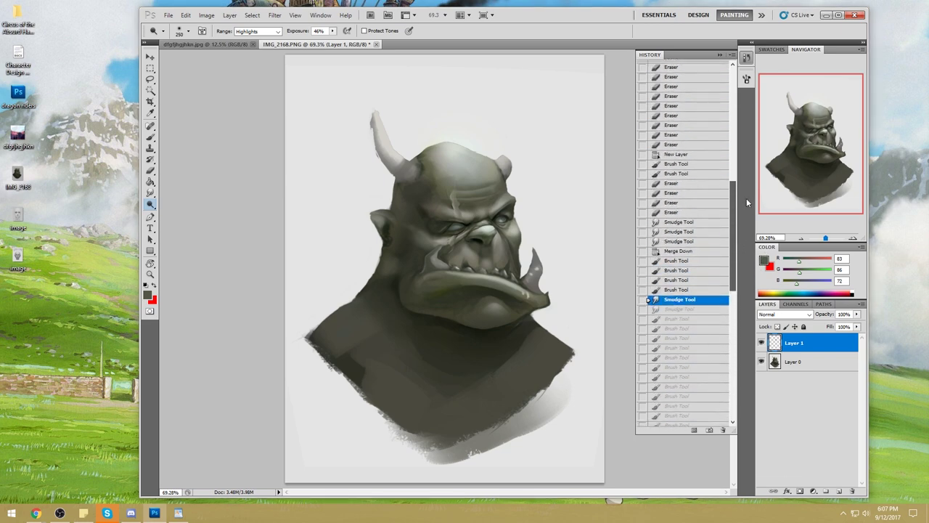
key(ctrl+alt+z)
key(ctrl+alt+z)
key(ctrl+alt+z)
key(ctrl+alt+z)
key(ctrl+alt+z)
key(ctrl+alt+z)
key(ctrl+alt+z)
key(ctrl+alt+z)
key(ctrl+alt+z)
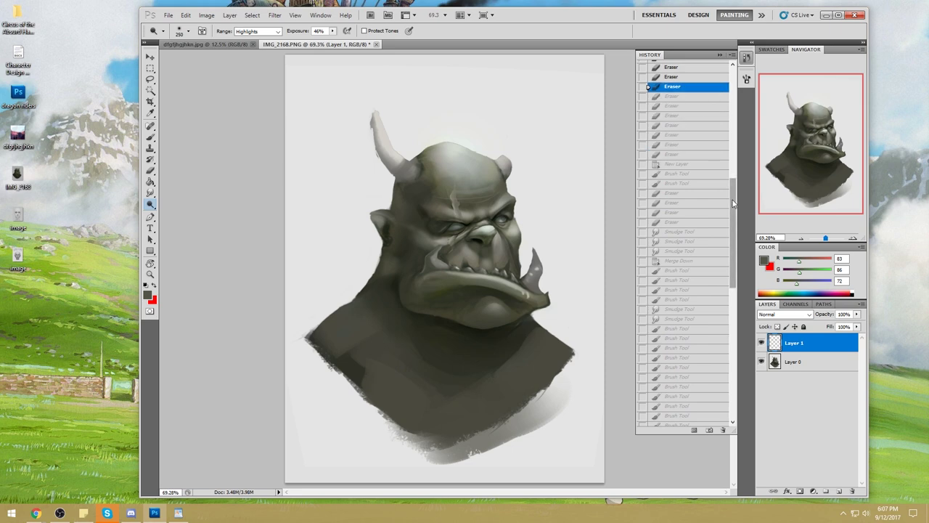
click(686, 118)
click(677, 128)
click(682, 118)
click(720, 56)
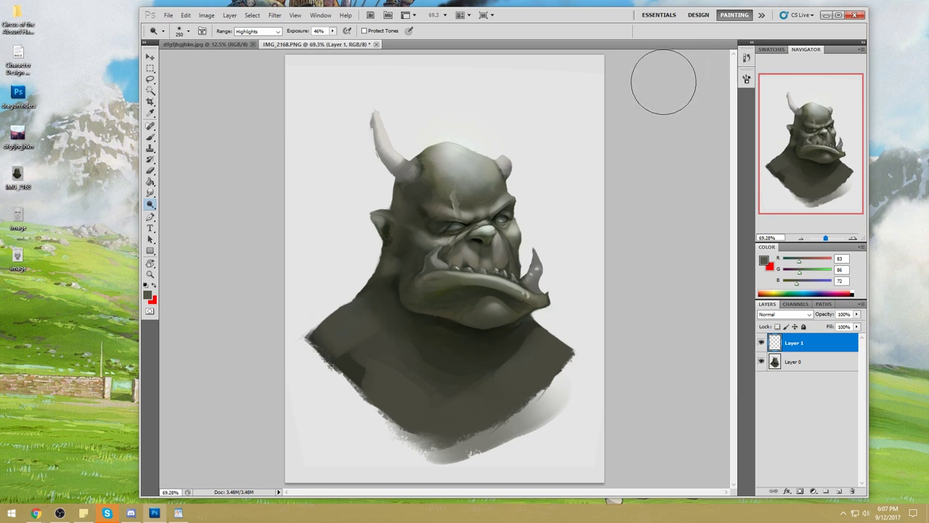
Reduce the Dodge tool's brush size to 90.
key(bracketleft)
key(bracketleft)
key(bracketleft)
key(bracketleft)
key(bracketleft)
key(bracketleft)
key(alt+Tab)
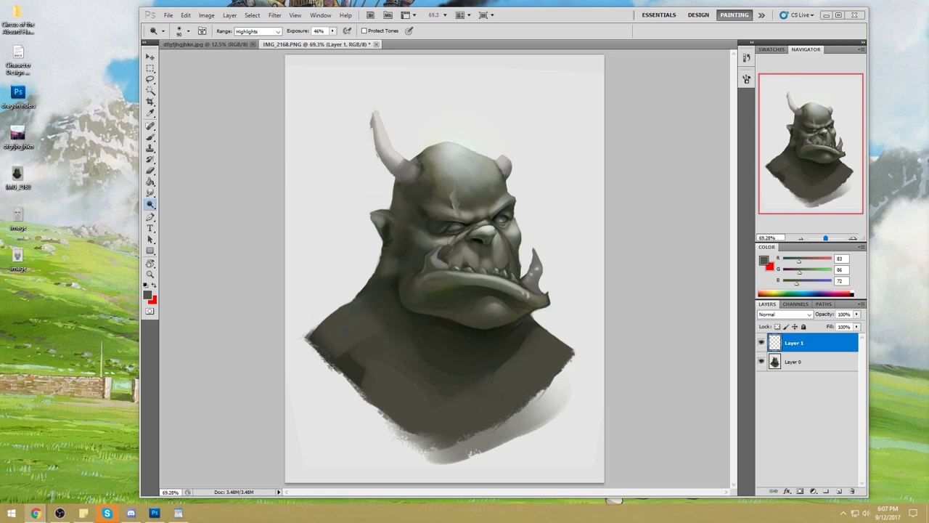
click(654, 267)
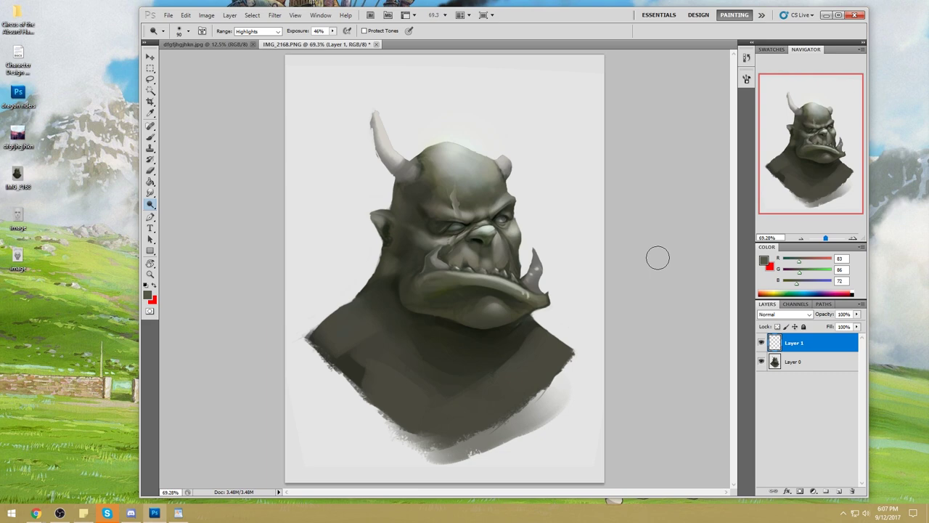
click(898, 187)
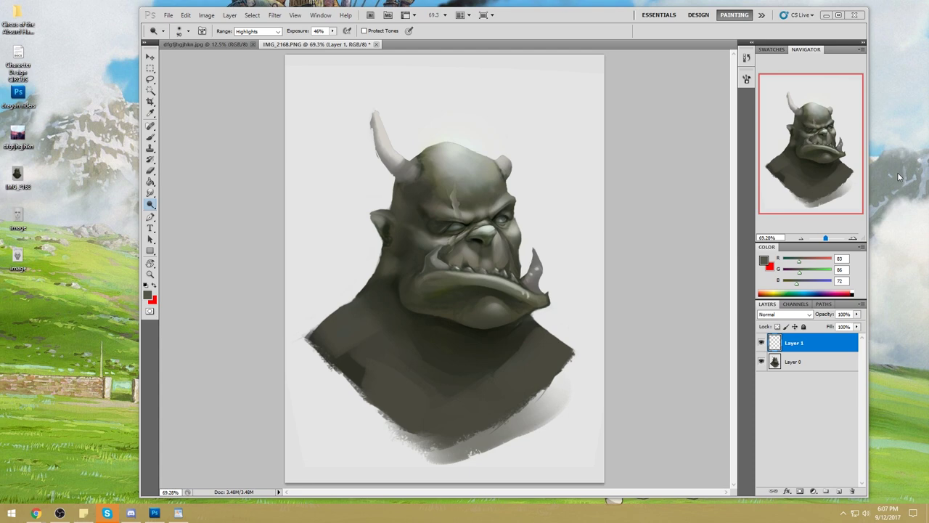
Preview the neutral values fdfdfd, e6e6e6 and 252525 for the foreground color, and cancel the color change.
click(764, 260)
drag(641, 189, 612, 100)
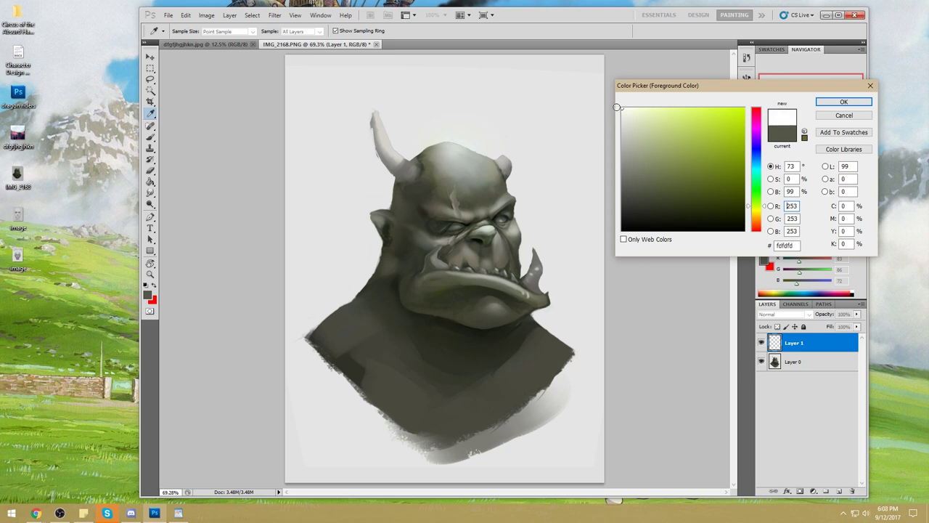
mouse_move(637, 180)
mouse_down()
mouse_move(621, 231)
mouse_move(622, 120)
mouse_up()
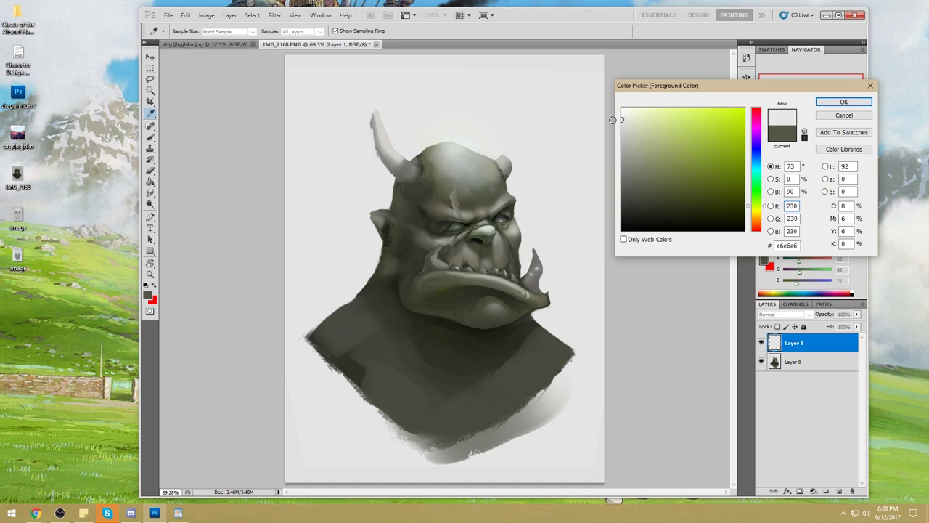
click(621, 213)
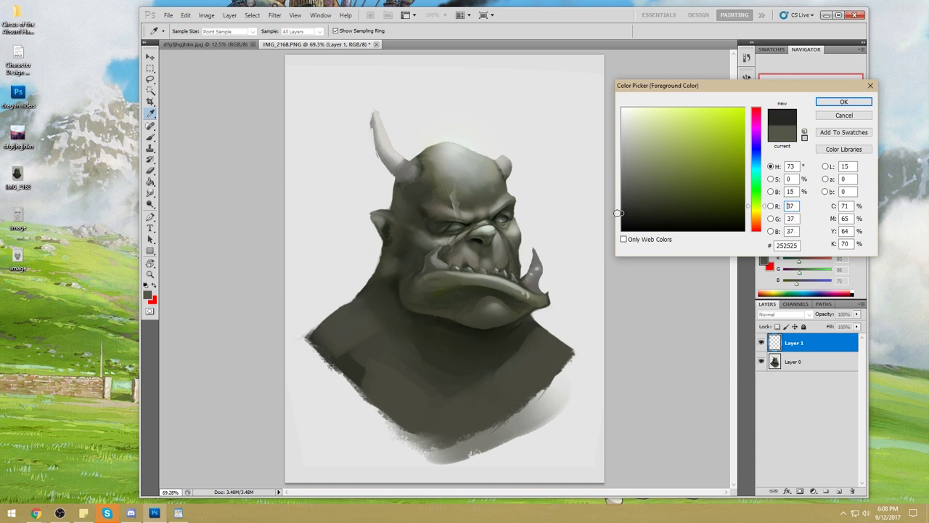
click(842, 116)
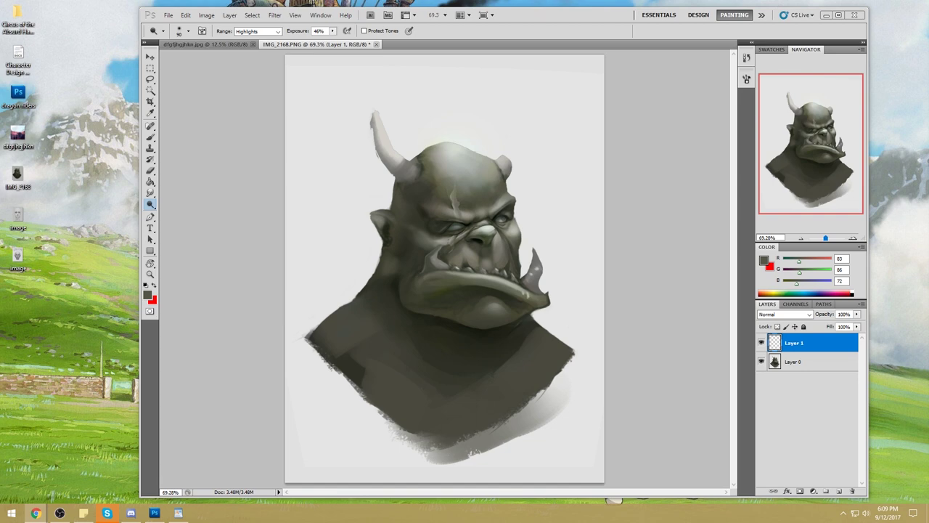
Switch to Chrome in a maximized window, and review the YouTube channel's home page and About information.
drag(928, 61, 337, 59)
double_click(424, 55)
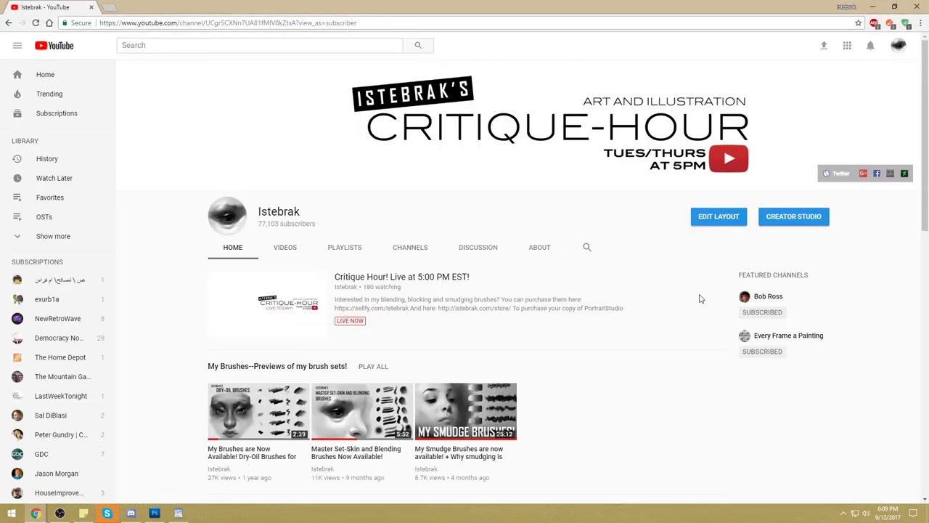
scroll(698, 297, down, 1)
scroll(638, 297, down, 2)
scroll(636, 296, up, 3)
click(546, 249)
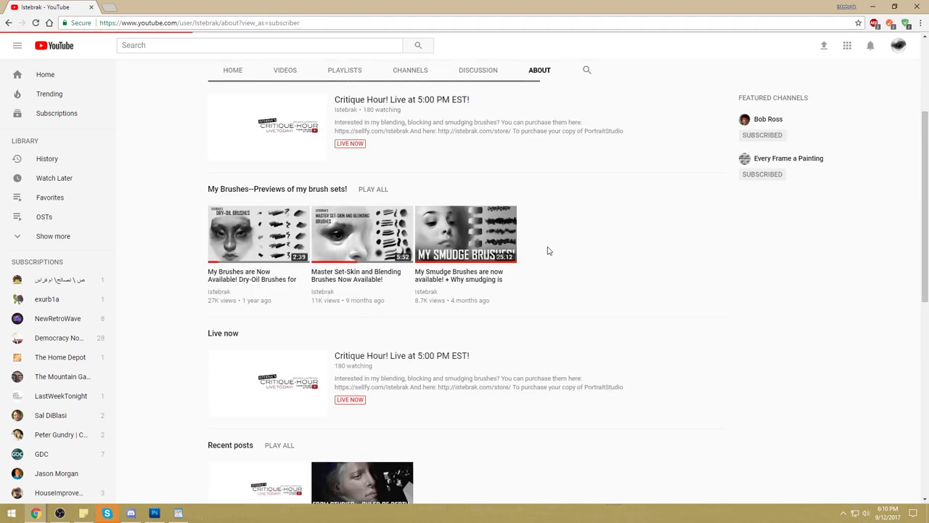
scroll(643, 284, up, 3)
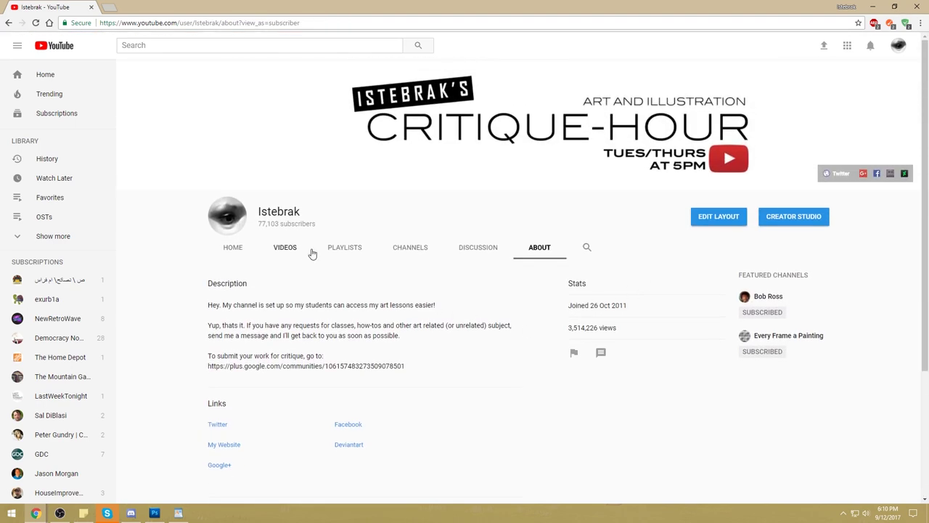
Return to the channel's home page and look through its brush previews, live stream and recent posts.
click(233, 249)
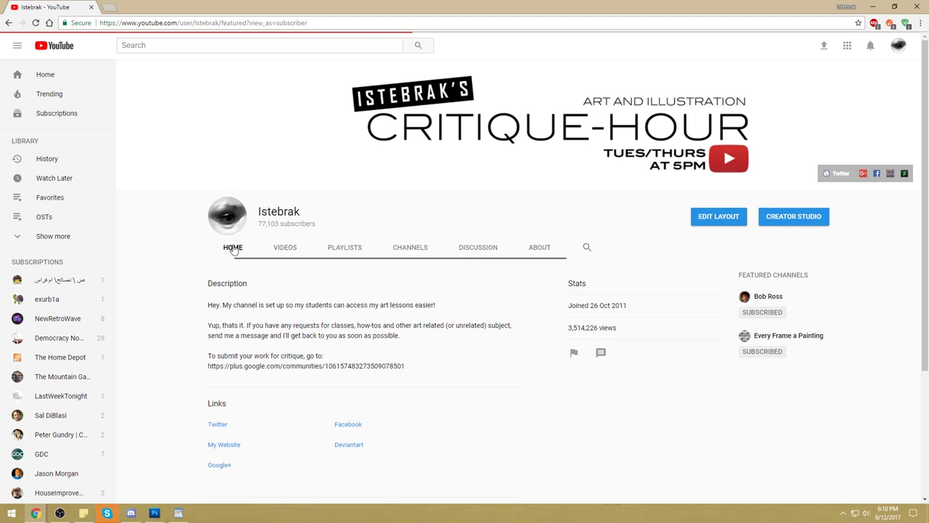
scroll(180, 288, down, 3)
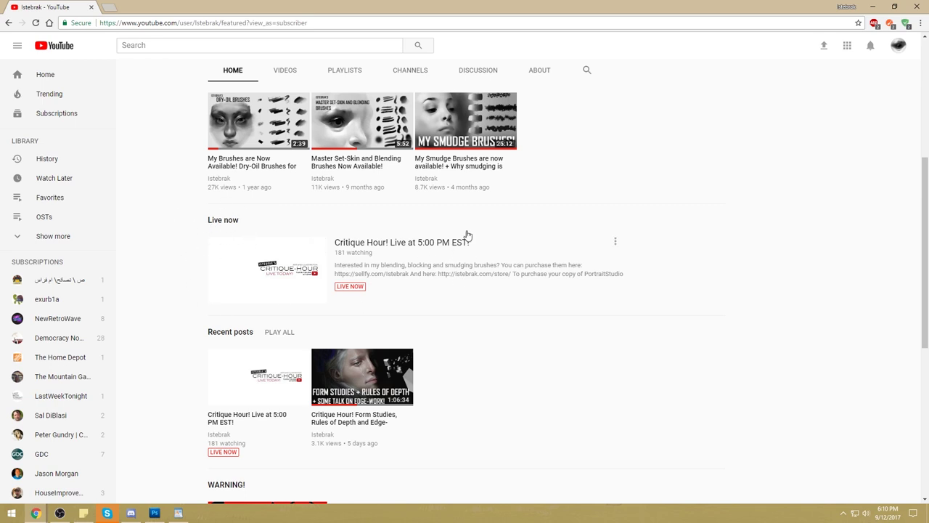
scroll(544, 331, up, 4)
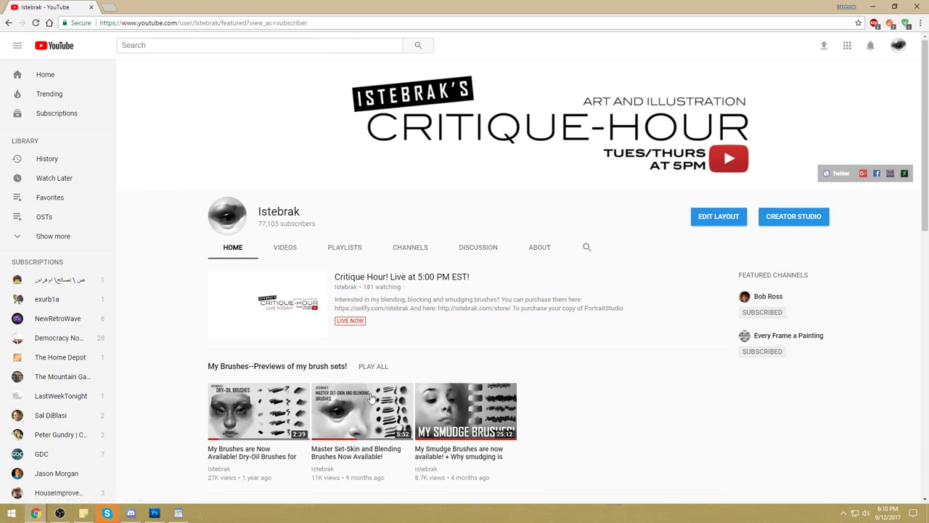
scroll(372, 402, down, 3)
scroll(372, 402, down, 1)
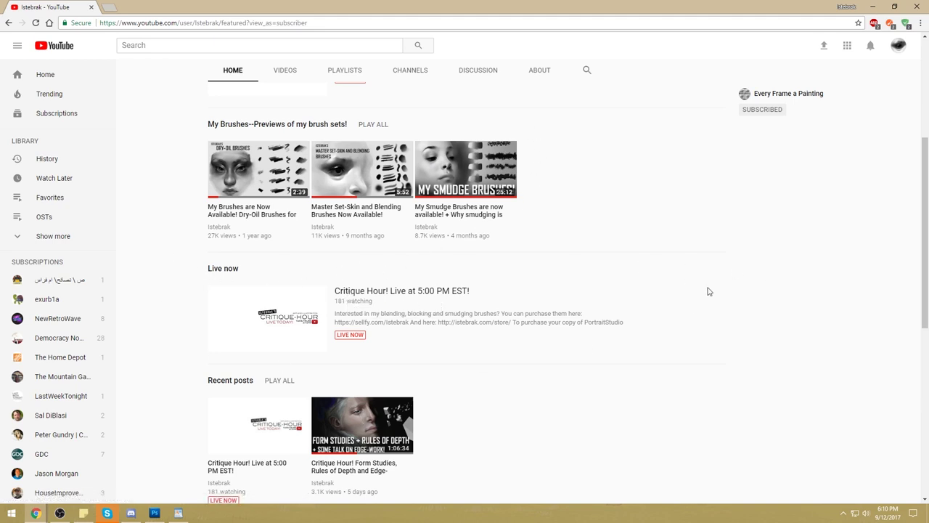
scroll(374, 332, up, 3)
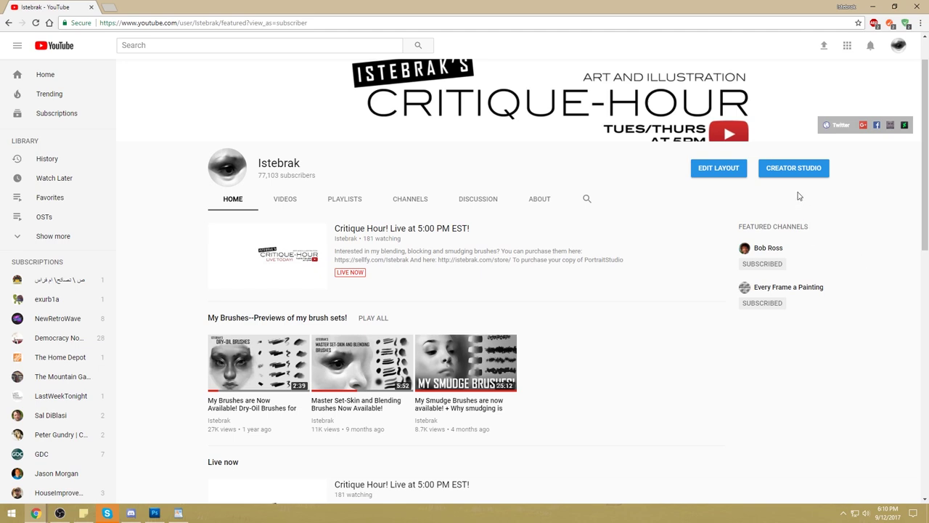
Check the channel's About and Discussion pages, and return to its home page.
click(539, 199)
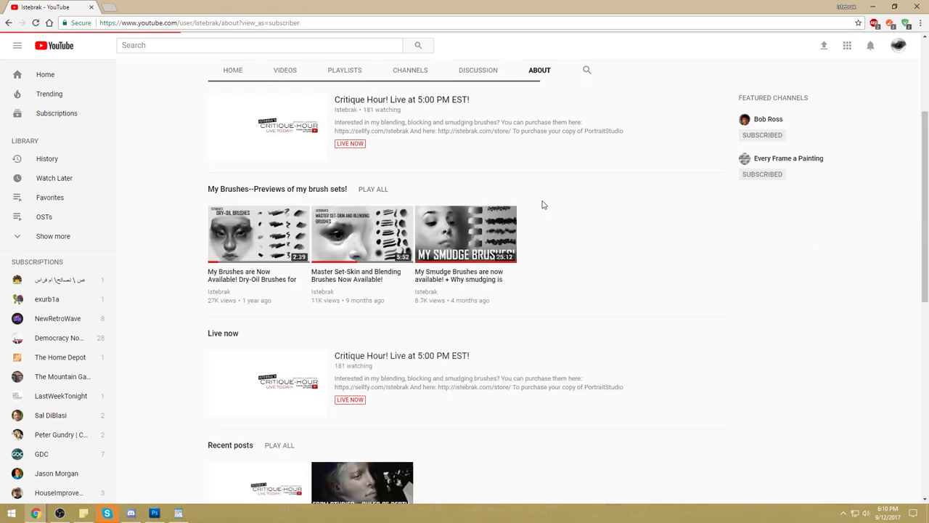
scroll(541, 200, up, 3)
click(483, 218)
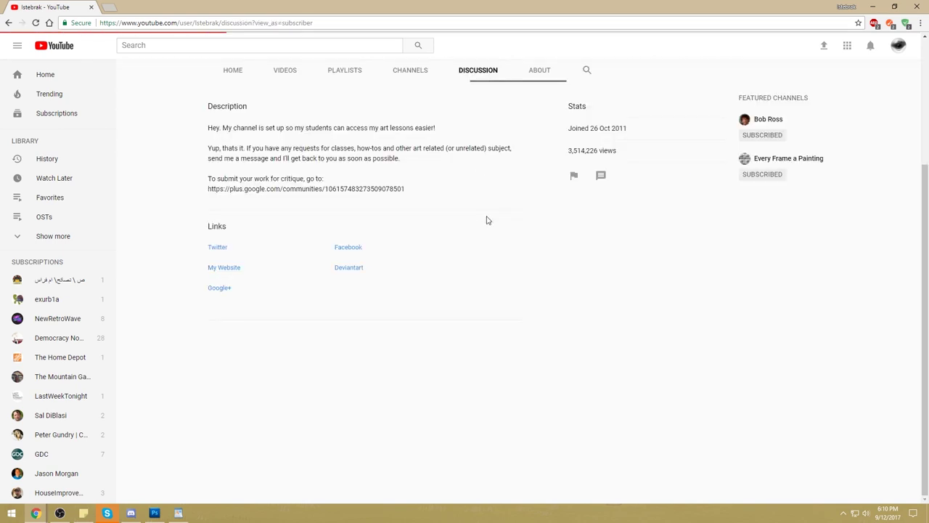
scroll(471, 264, up, 3)
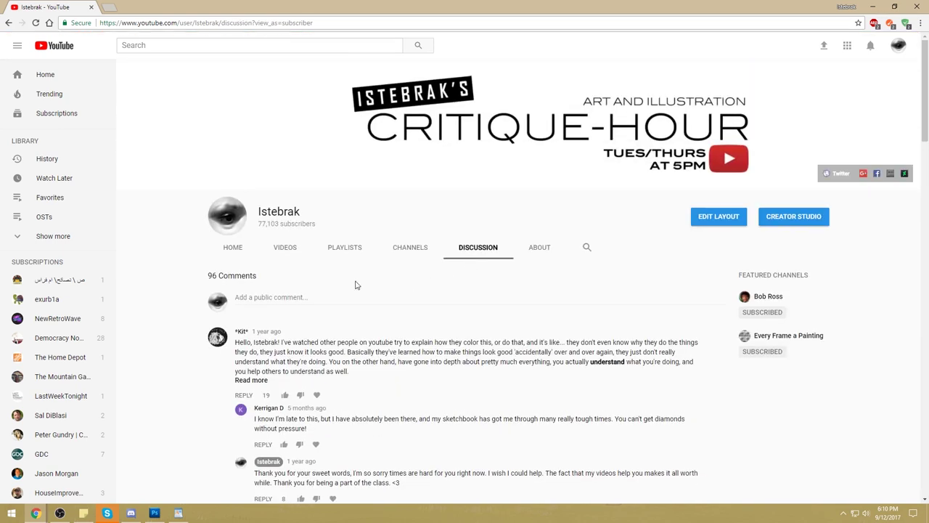
click(233, 247)
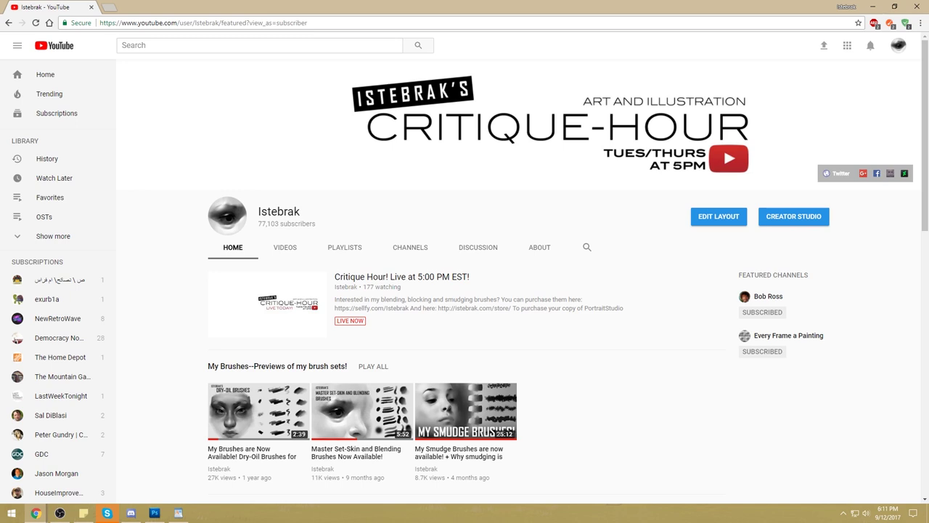
key(alt+Tab)
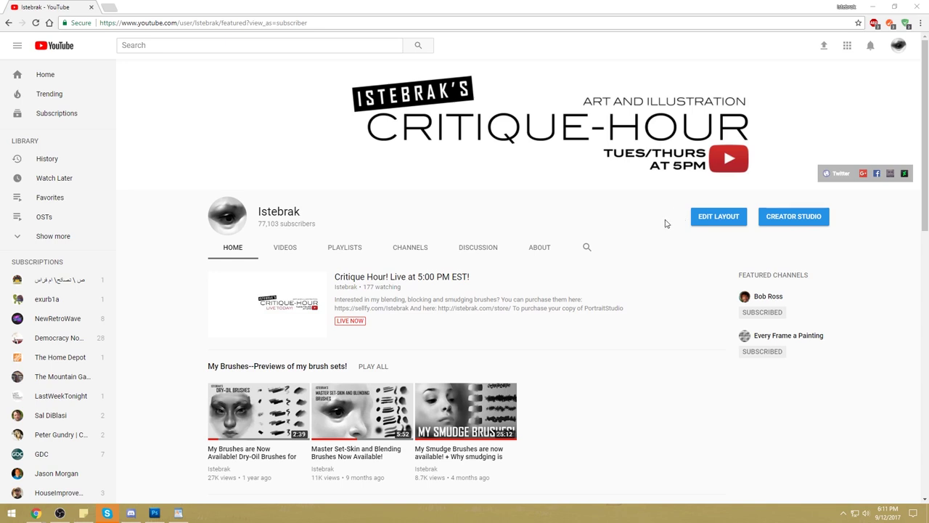
click(110, 8)
text(www.istebrak.com)
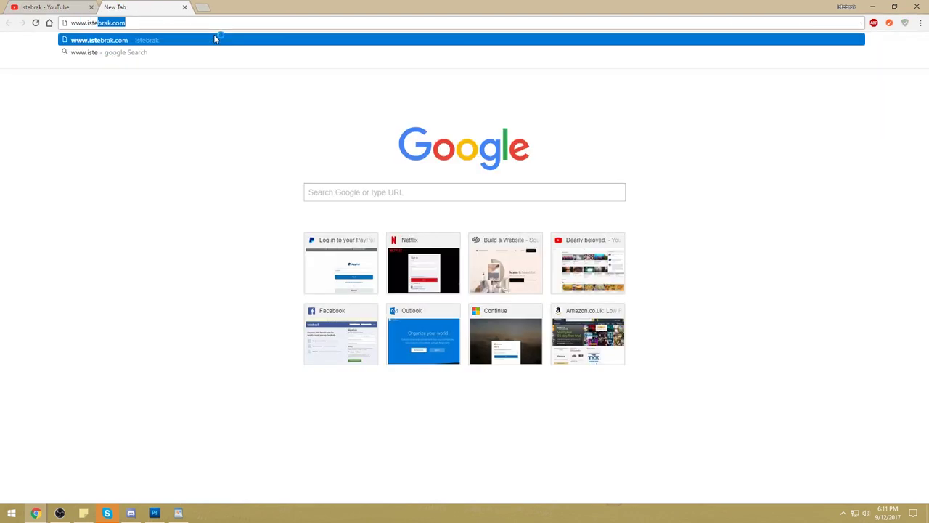
key(Return)
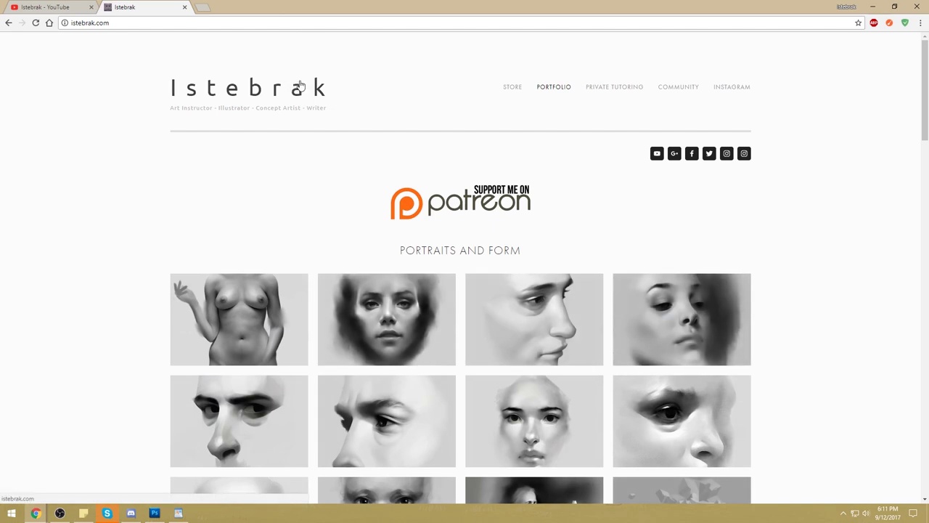
Open the website's Google+ critique community link in a new tab and view that tab.
right_click(674, 158)
click(697, 163)
click(239, 7)
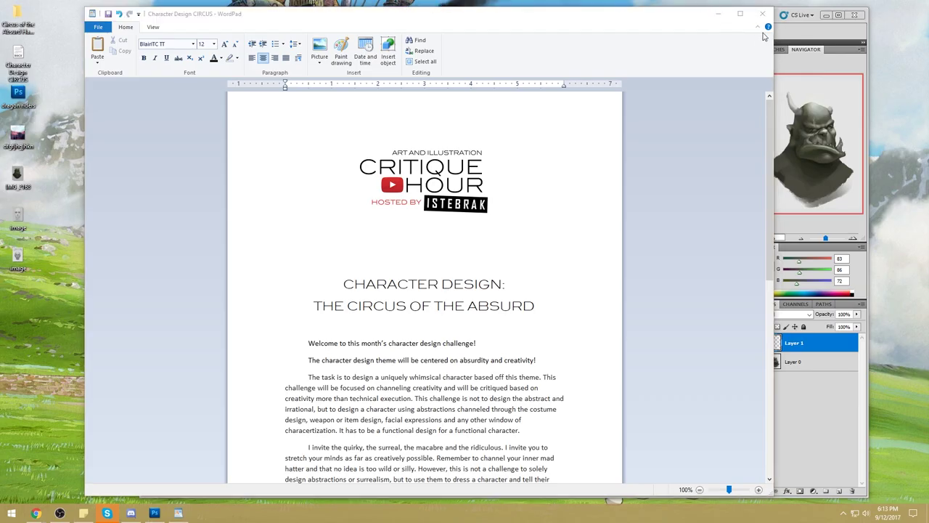
Close the Character Design CIRCUS document in WordPad without saving its changes.
click(764, 14)
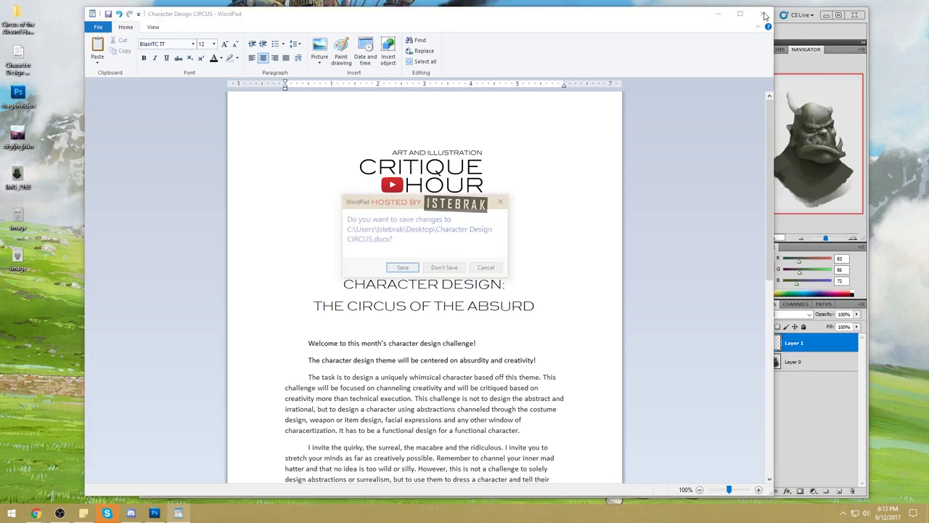
click(441, 270)
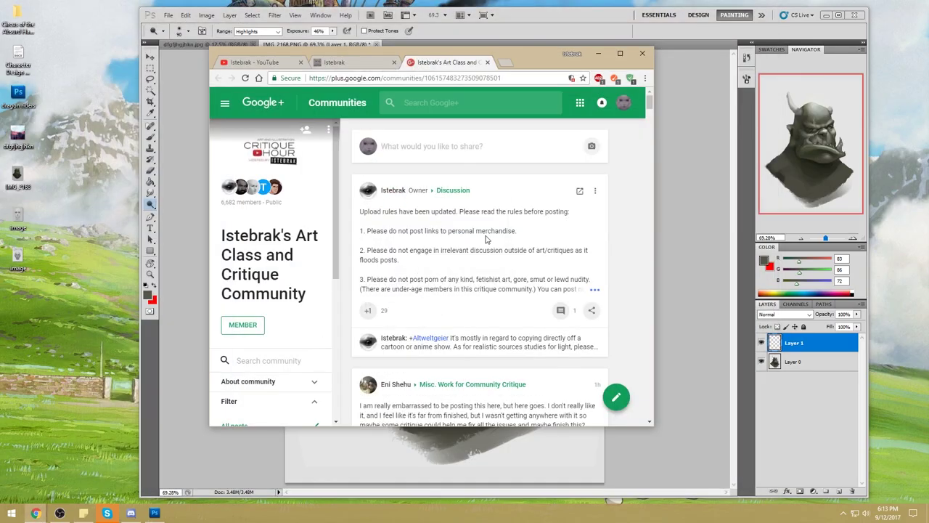
Check the September 2017 dates in the system calendar, and close it.
click(889, 513)
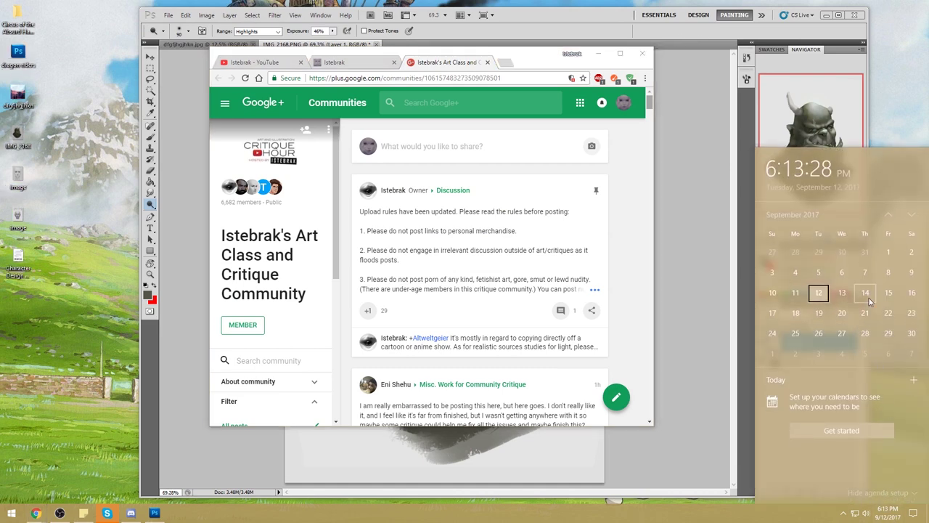
click(897, 91)
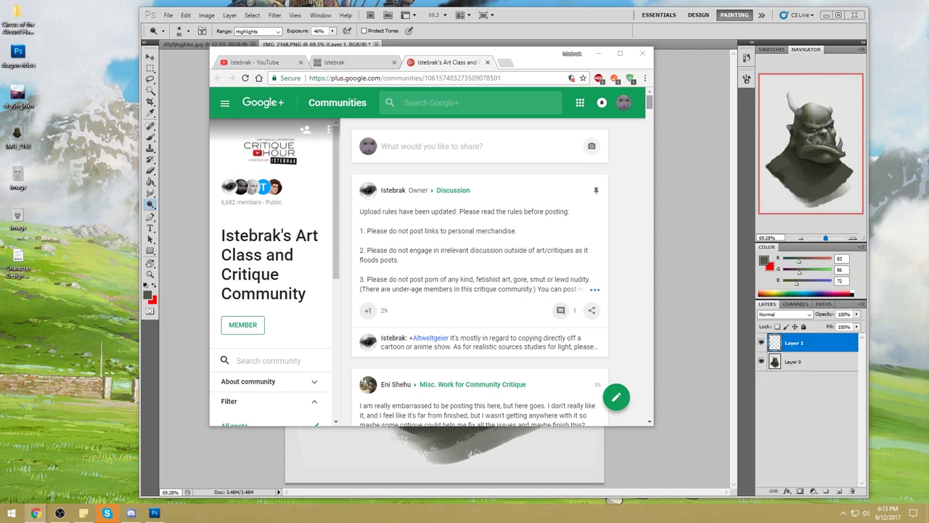